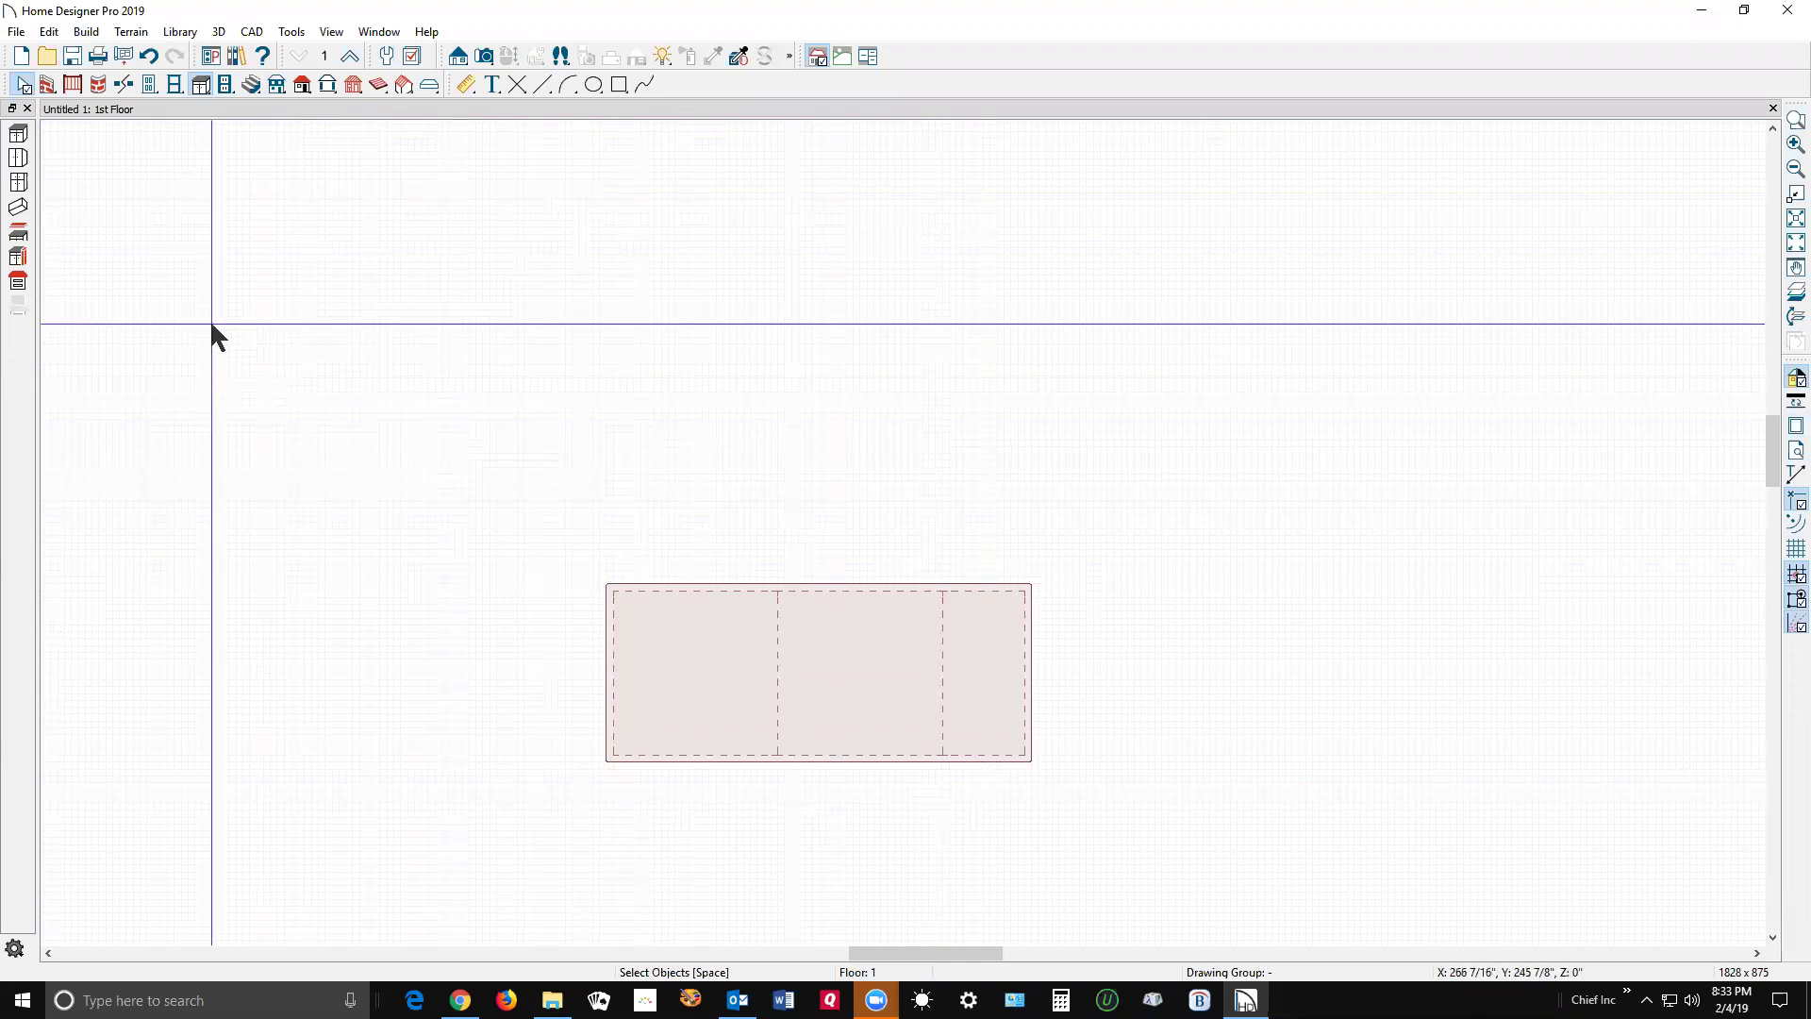
# Step: Browse Core Catalogs > Architectural > Fixtures > Sinks > Bathroom Sinks > Vanity and select Oval Undermount
pyautogui.click(237, 58)
pyautogui.click(1278, 182)
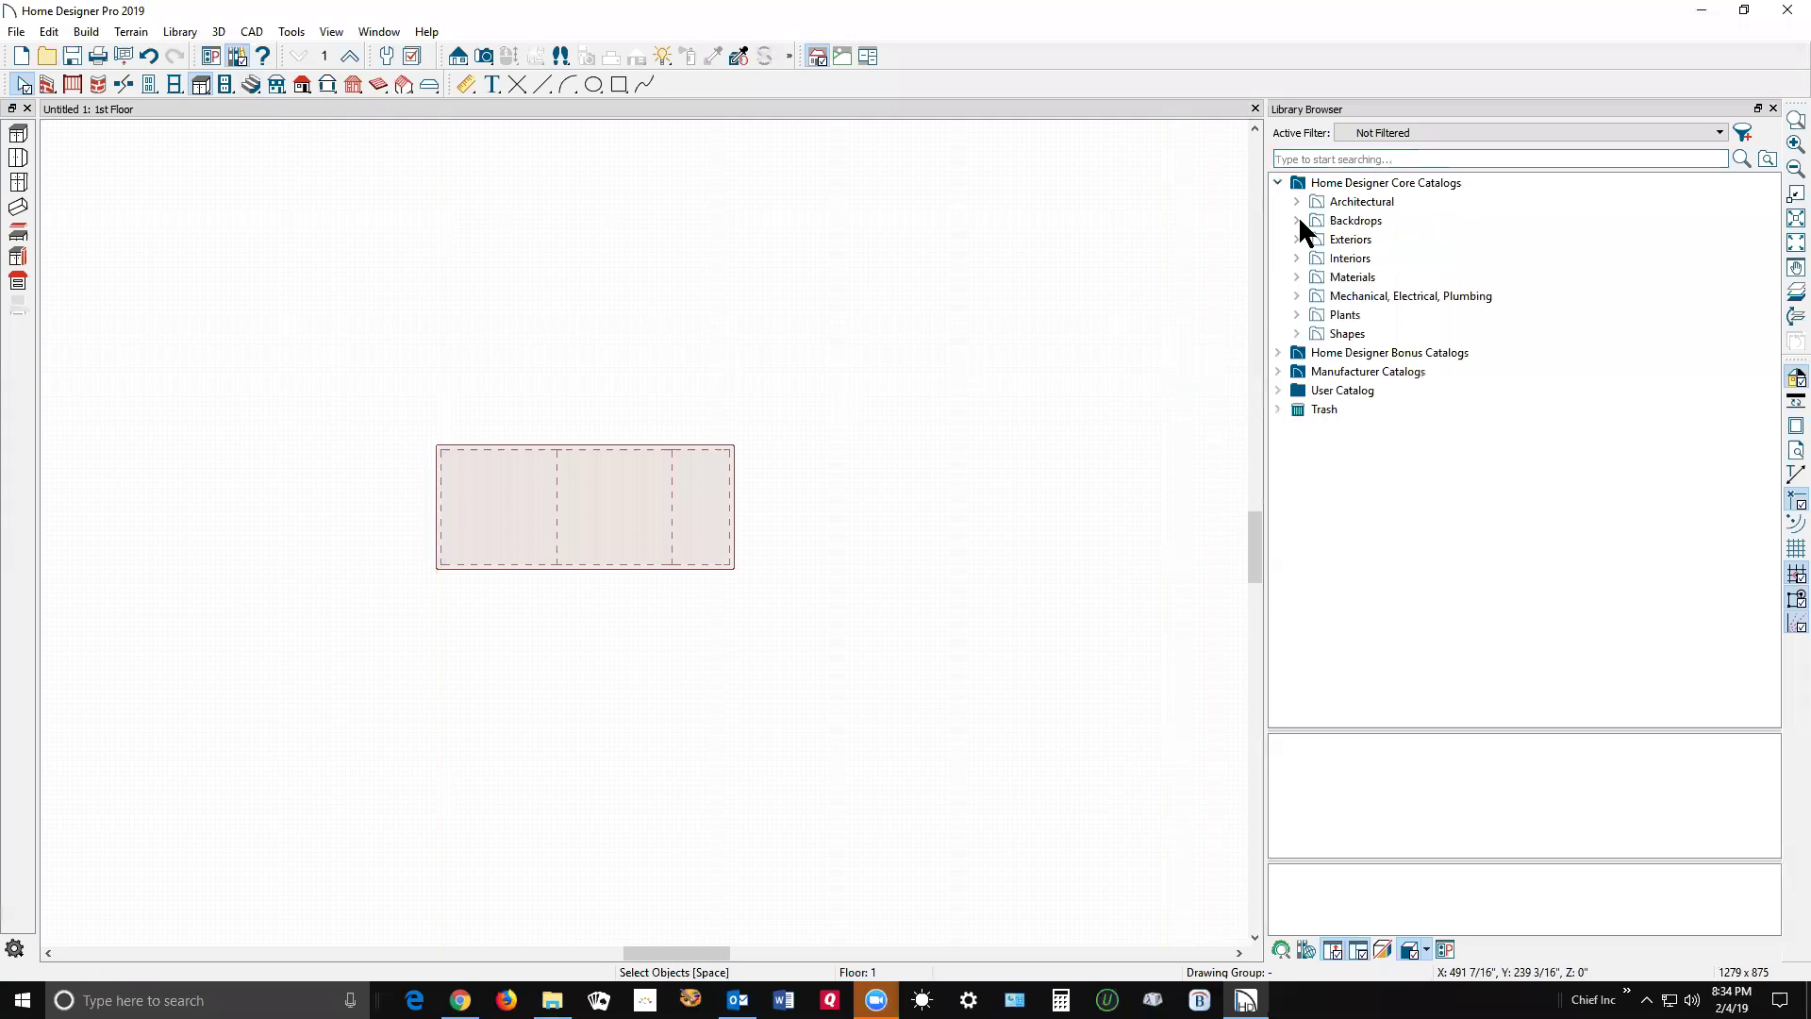
pyautogui.click(1296, 201)
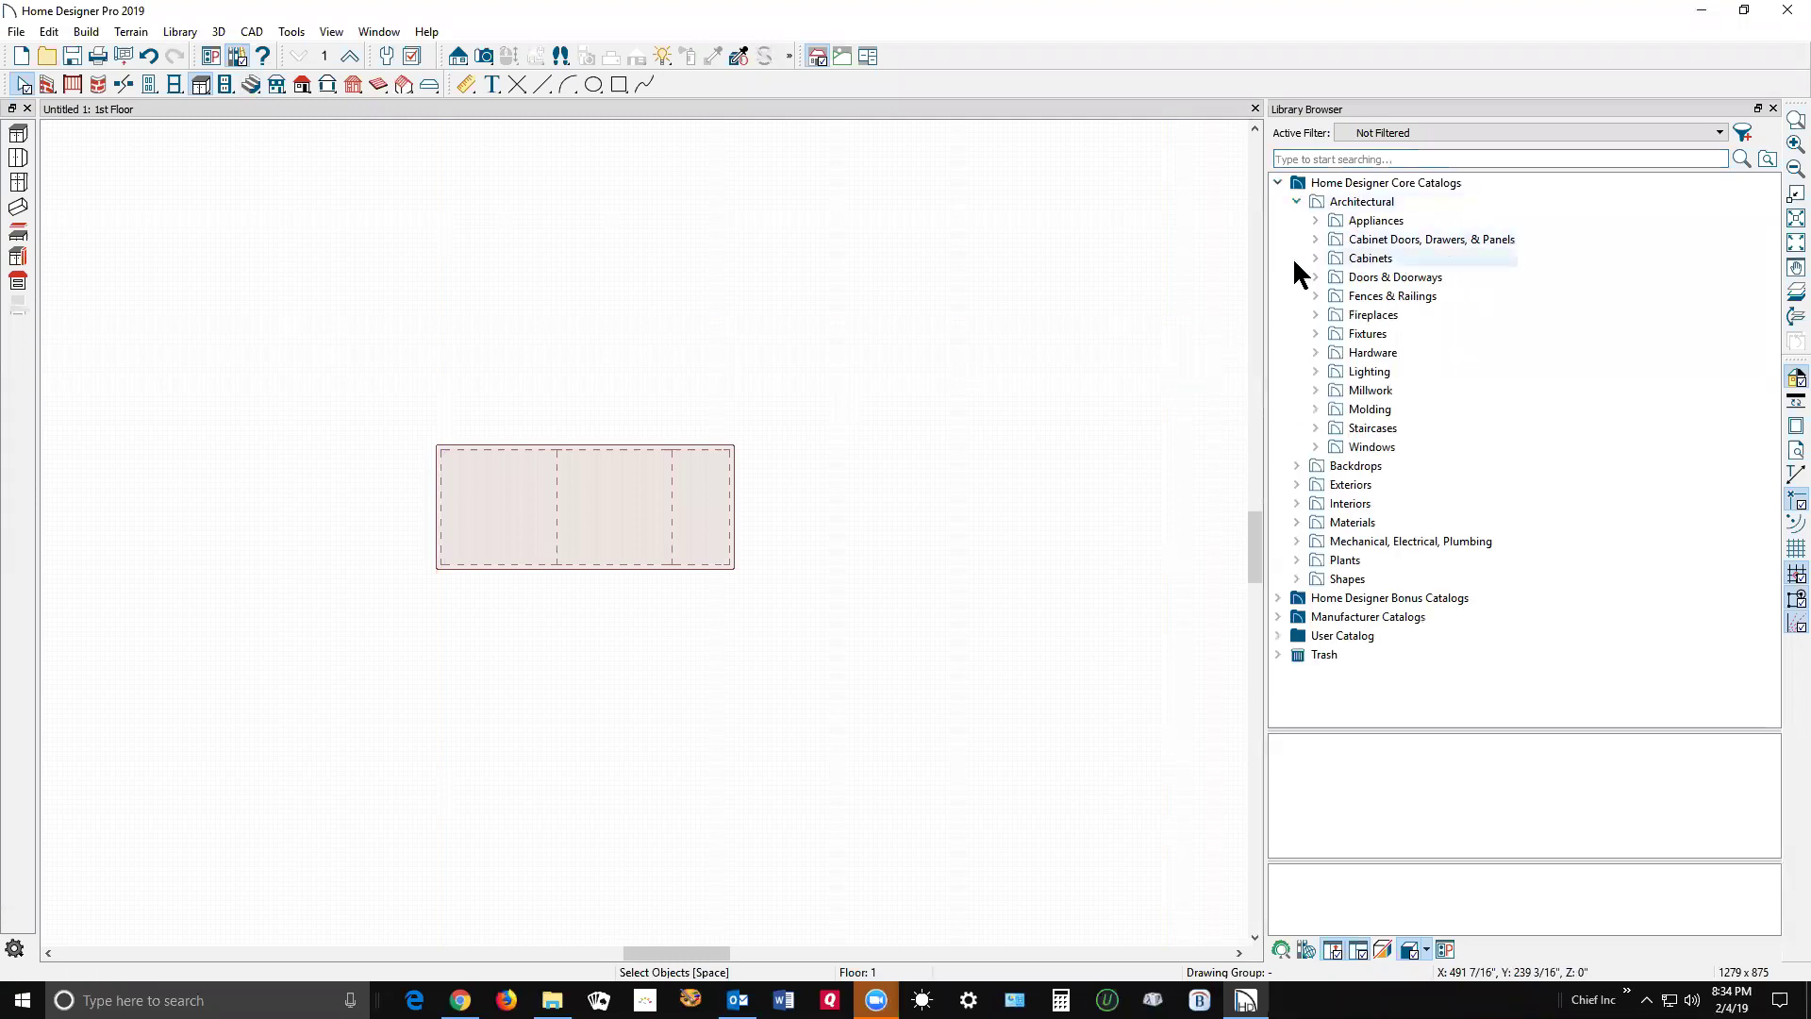
pyautogui.click(1316, 332)
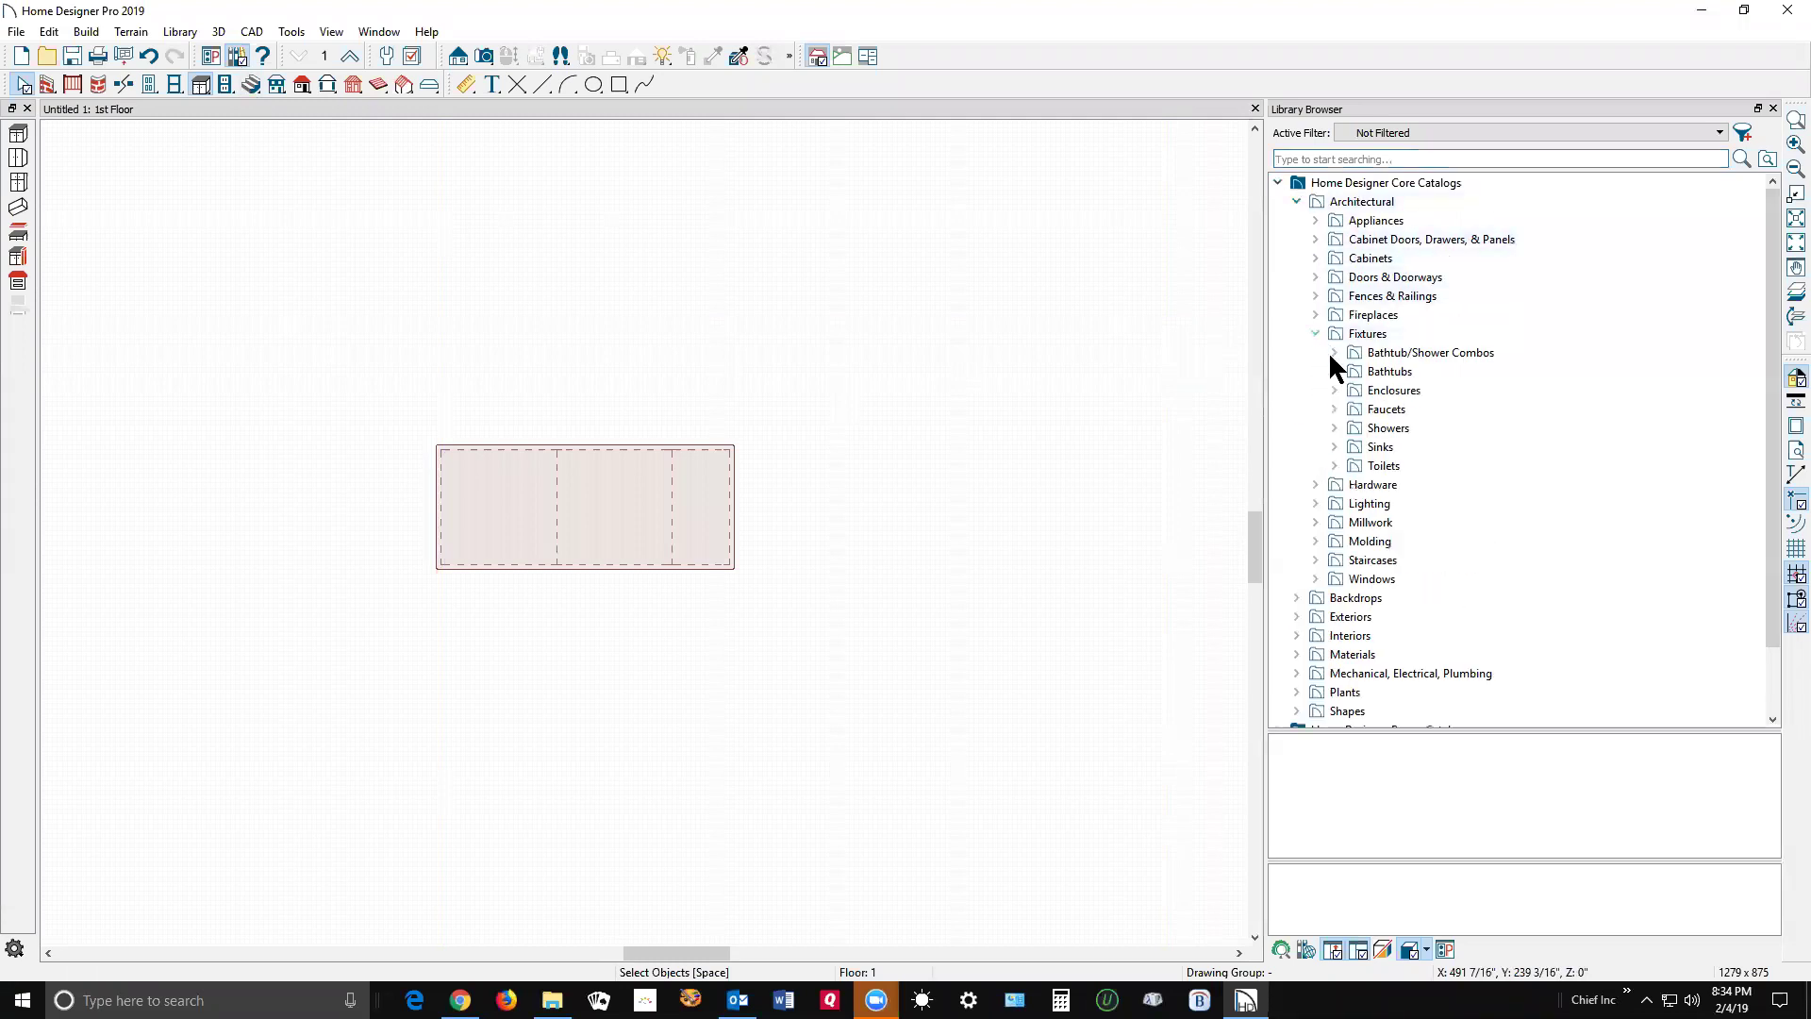
pyautogui.click(1335, 446)
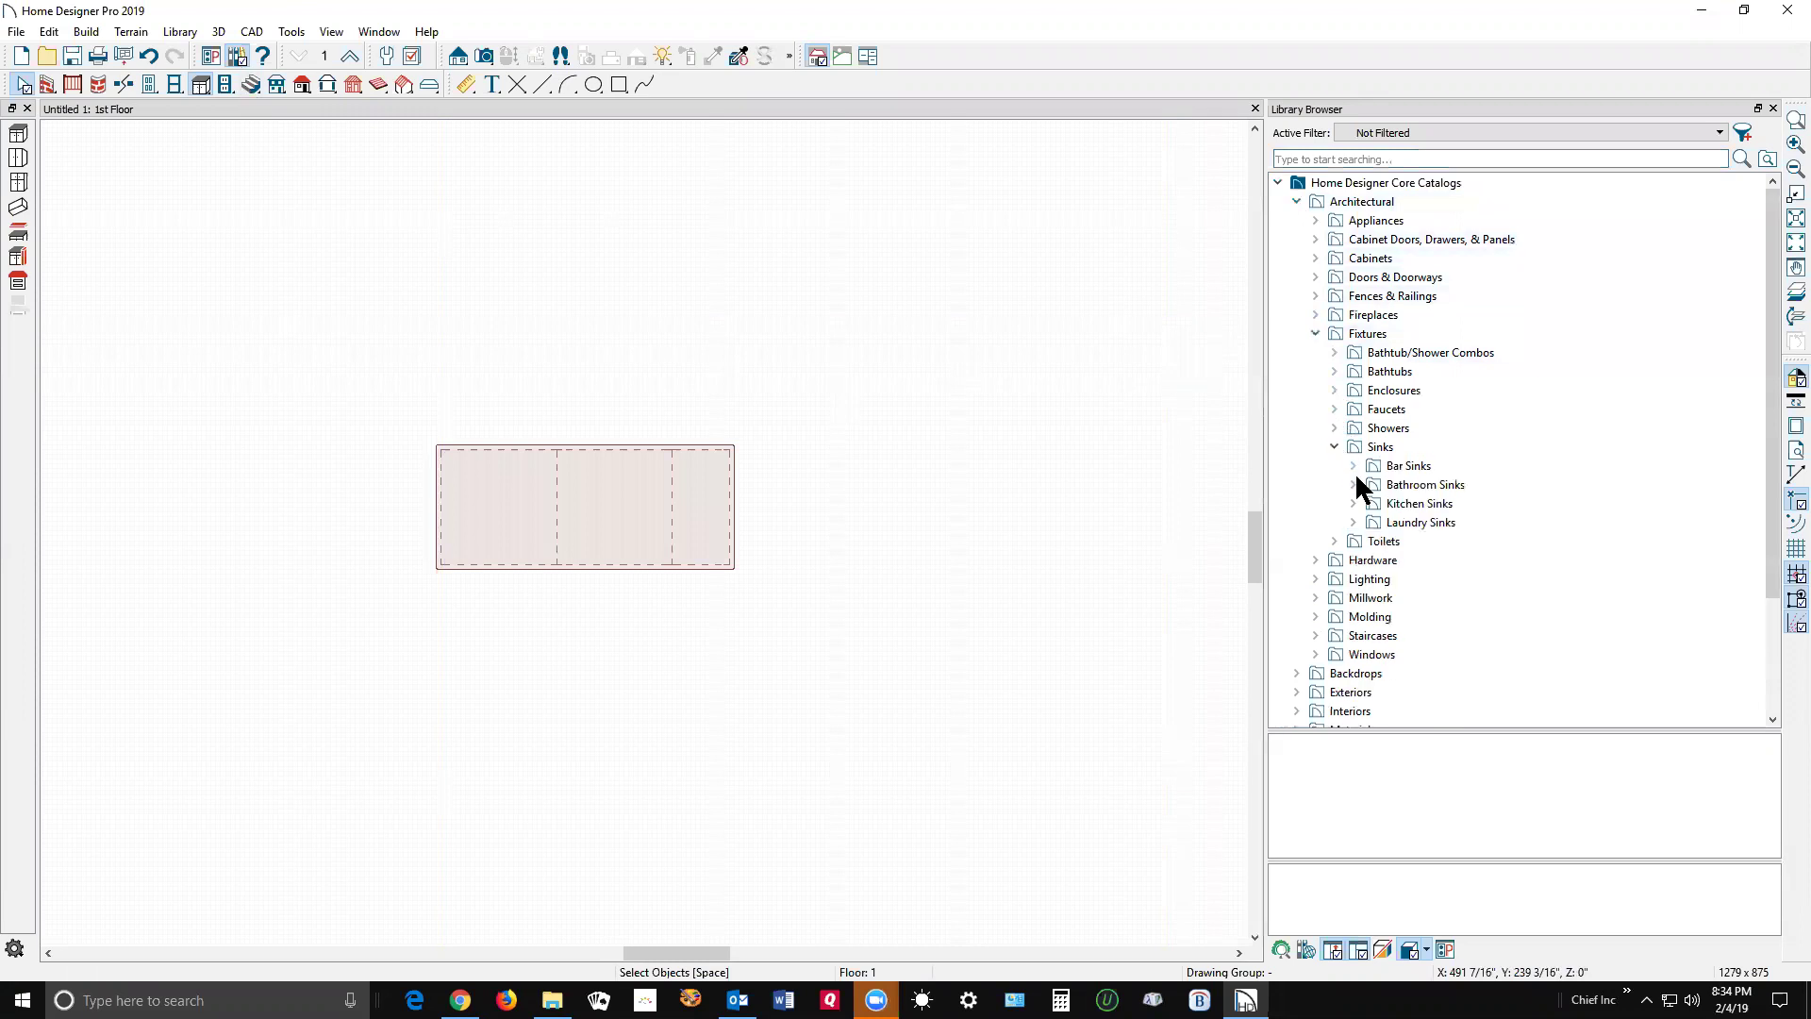
pyautogui.click(1356, 484)
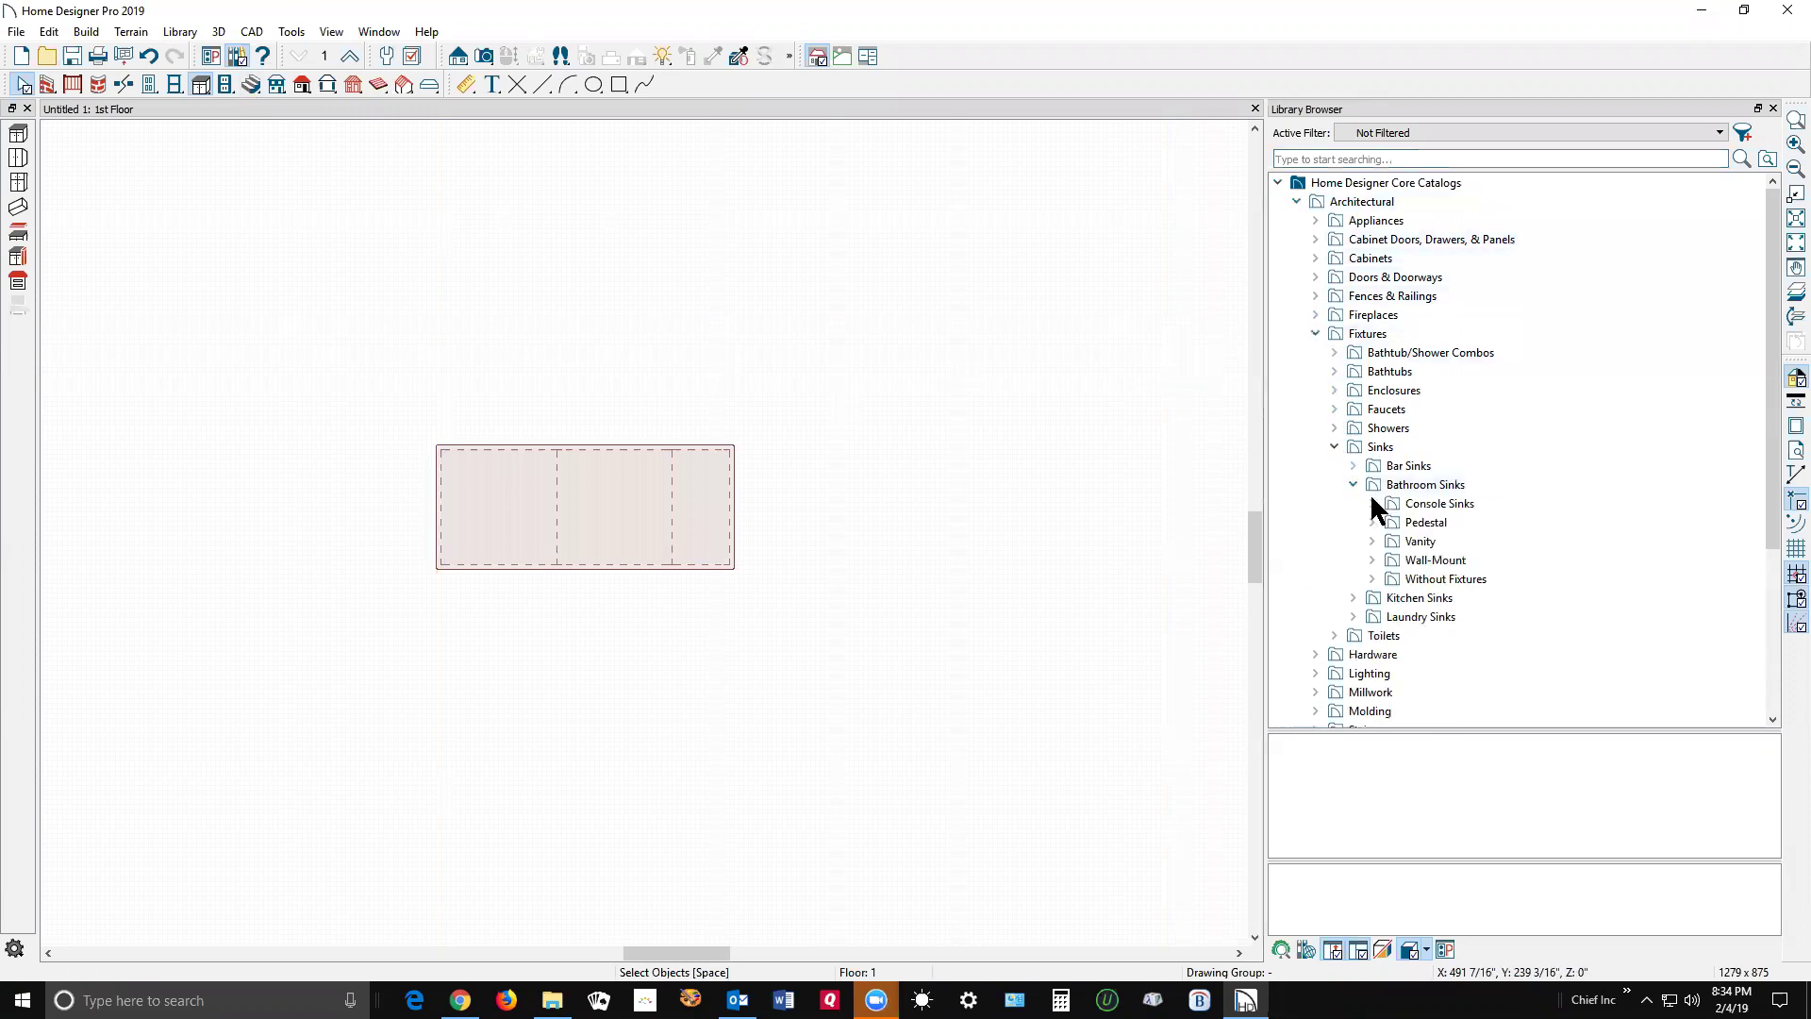
pyautogui.click(1383, 485)
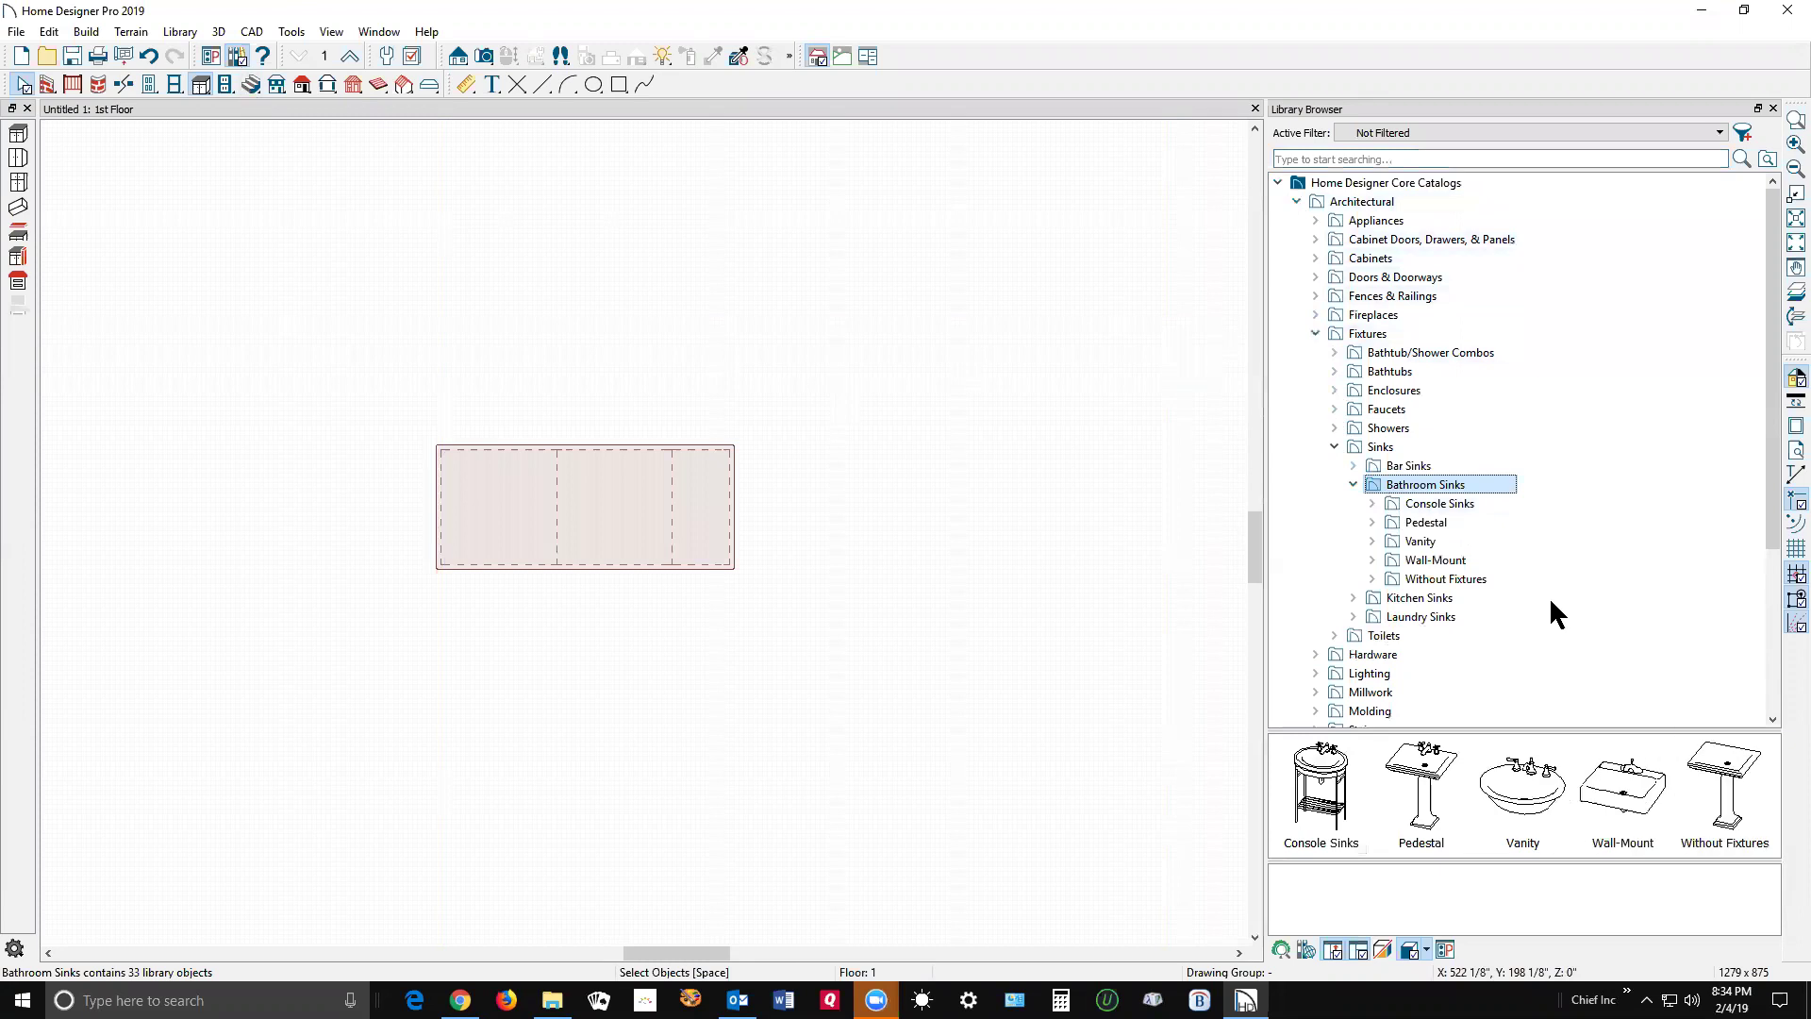
pyautogui.doubleClick(1535, 802)
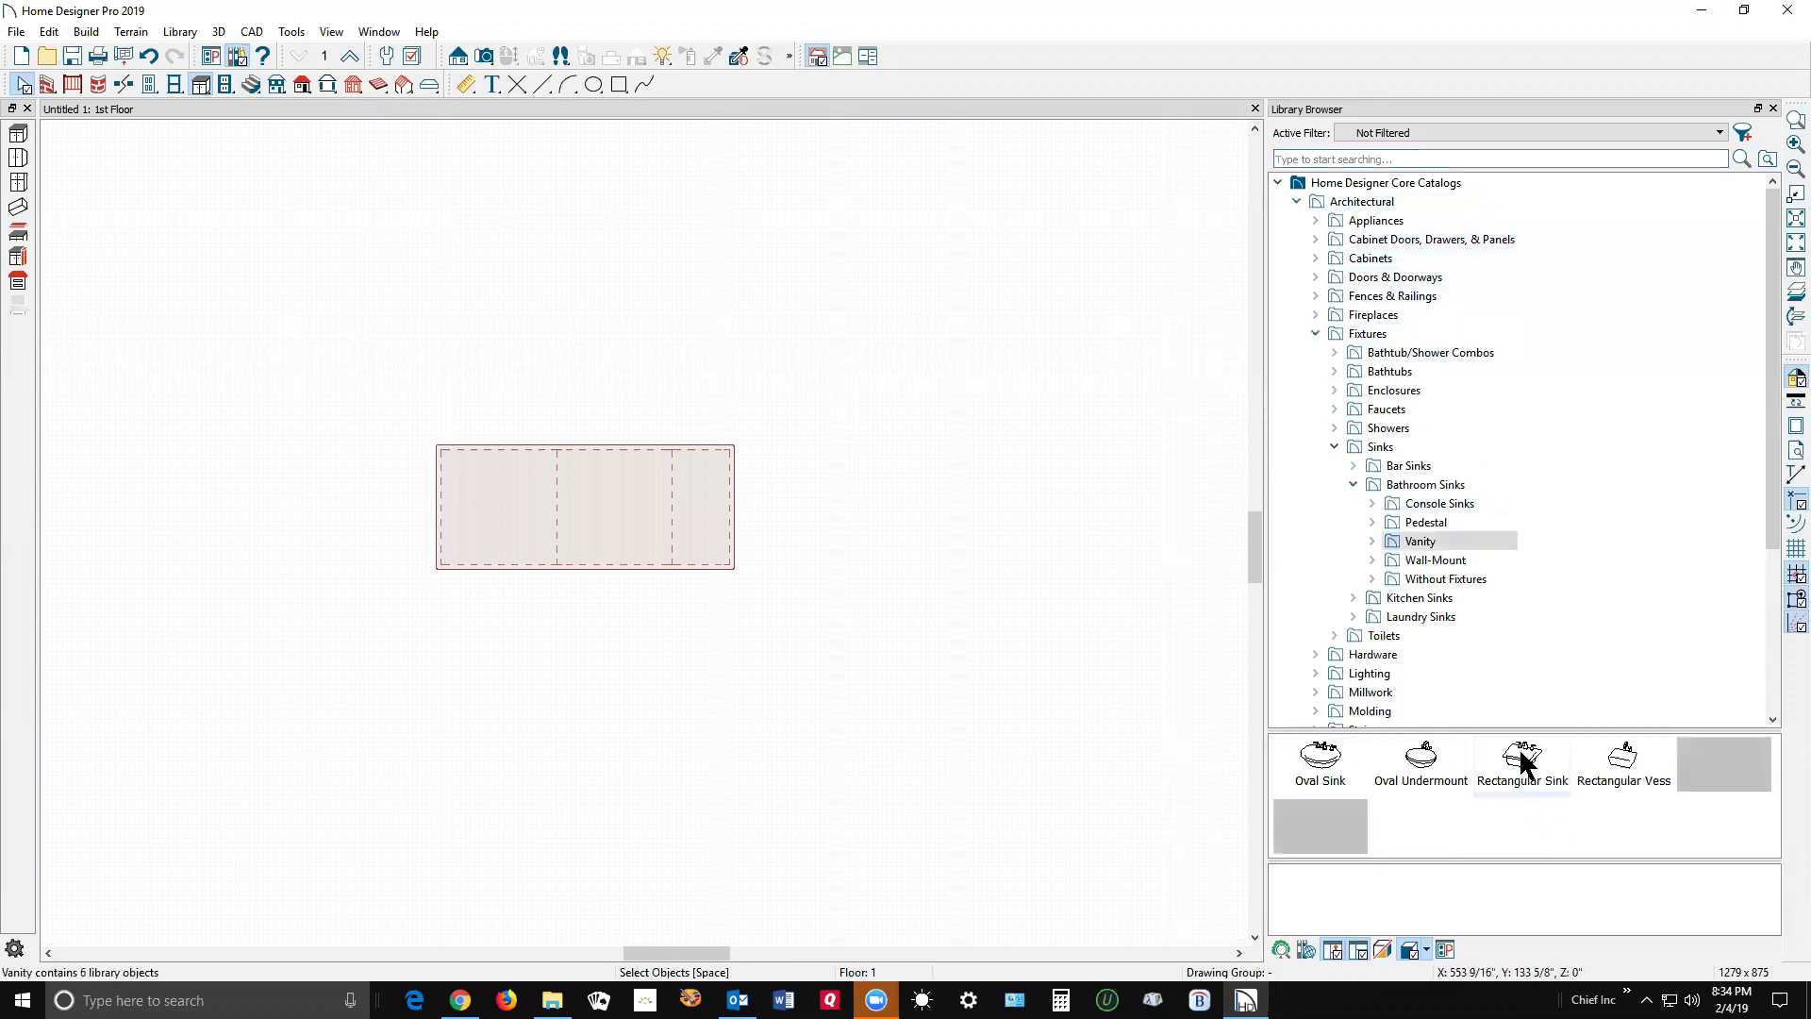
pyautogui.click(1422, 759)
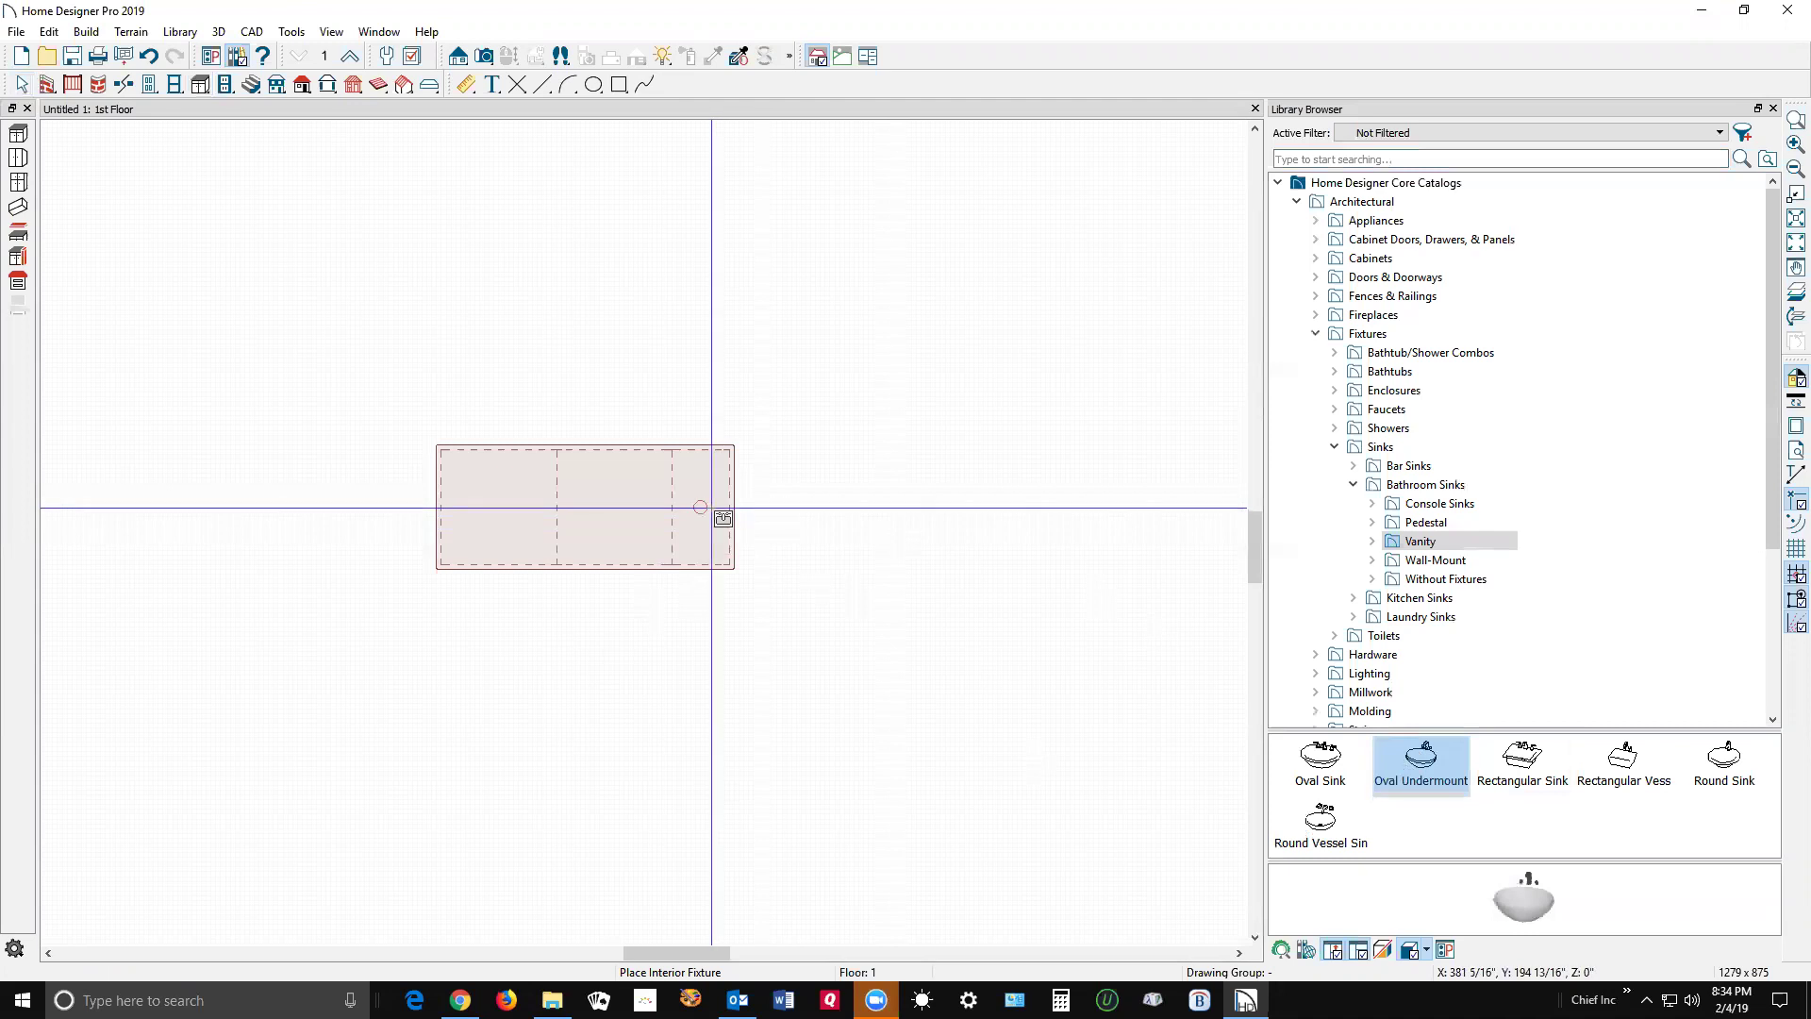
# Step: Place an Oval Undermount sink in the right end cabinet, declining to replace the existing fixture
pyautogui.click(711, 507)
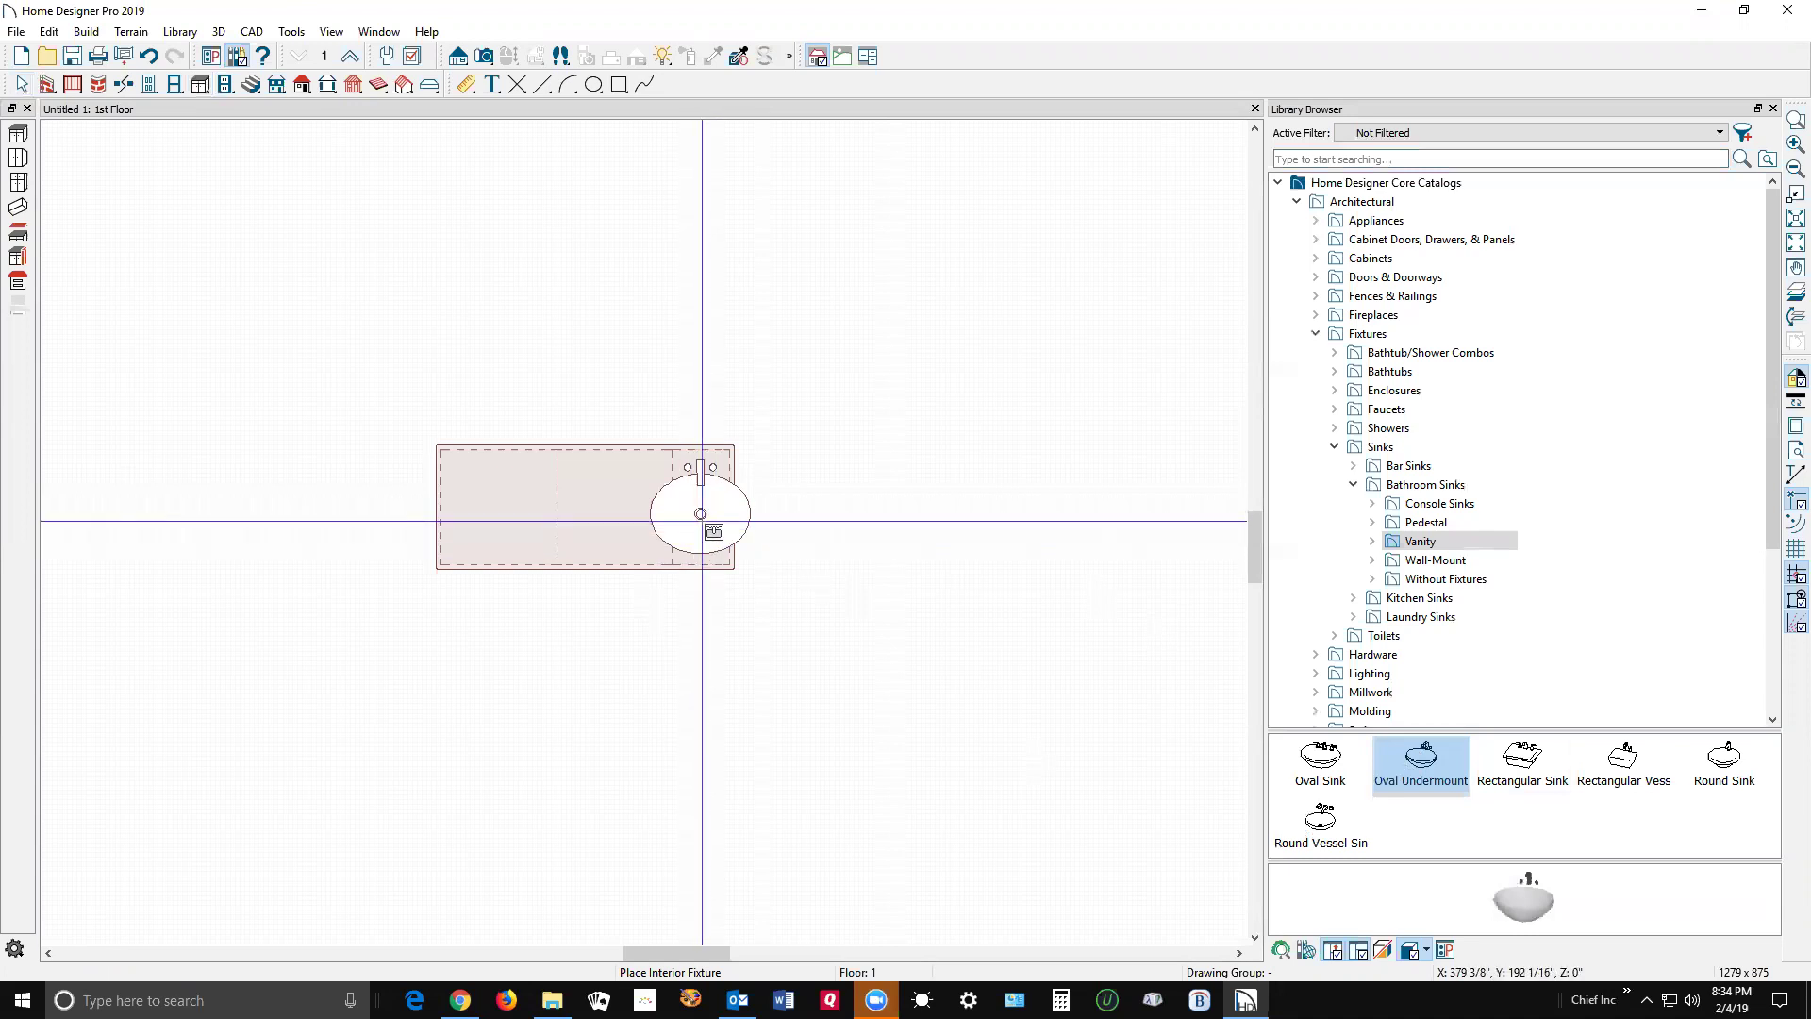
pyautogui.click(703, 522)
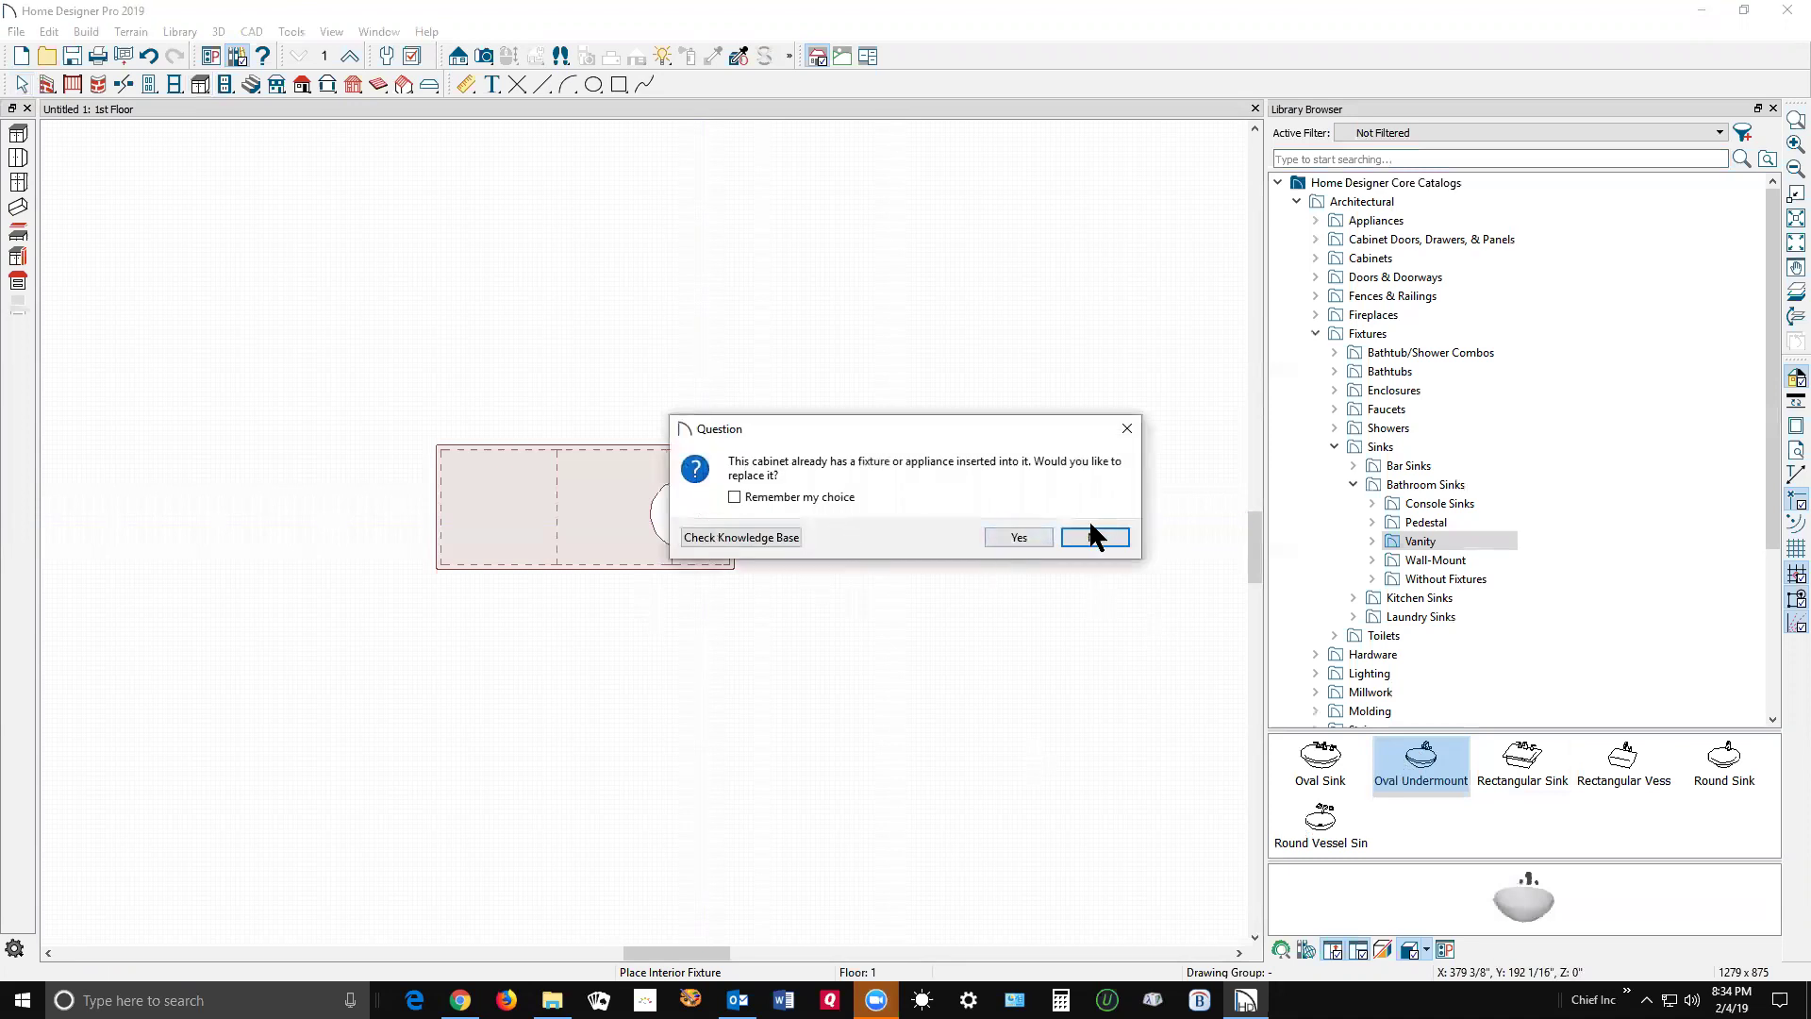
pyautogui.press('Return')
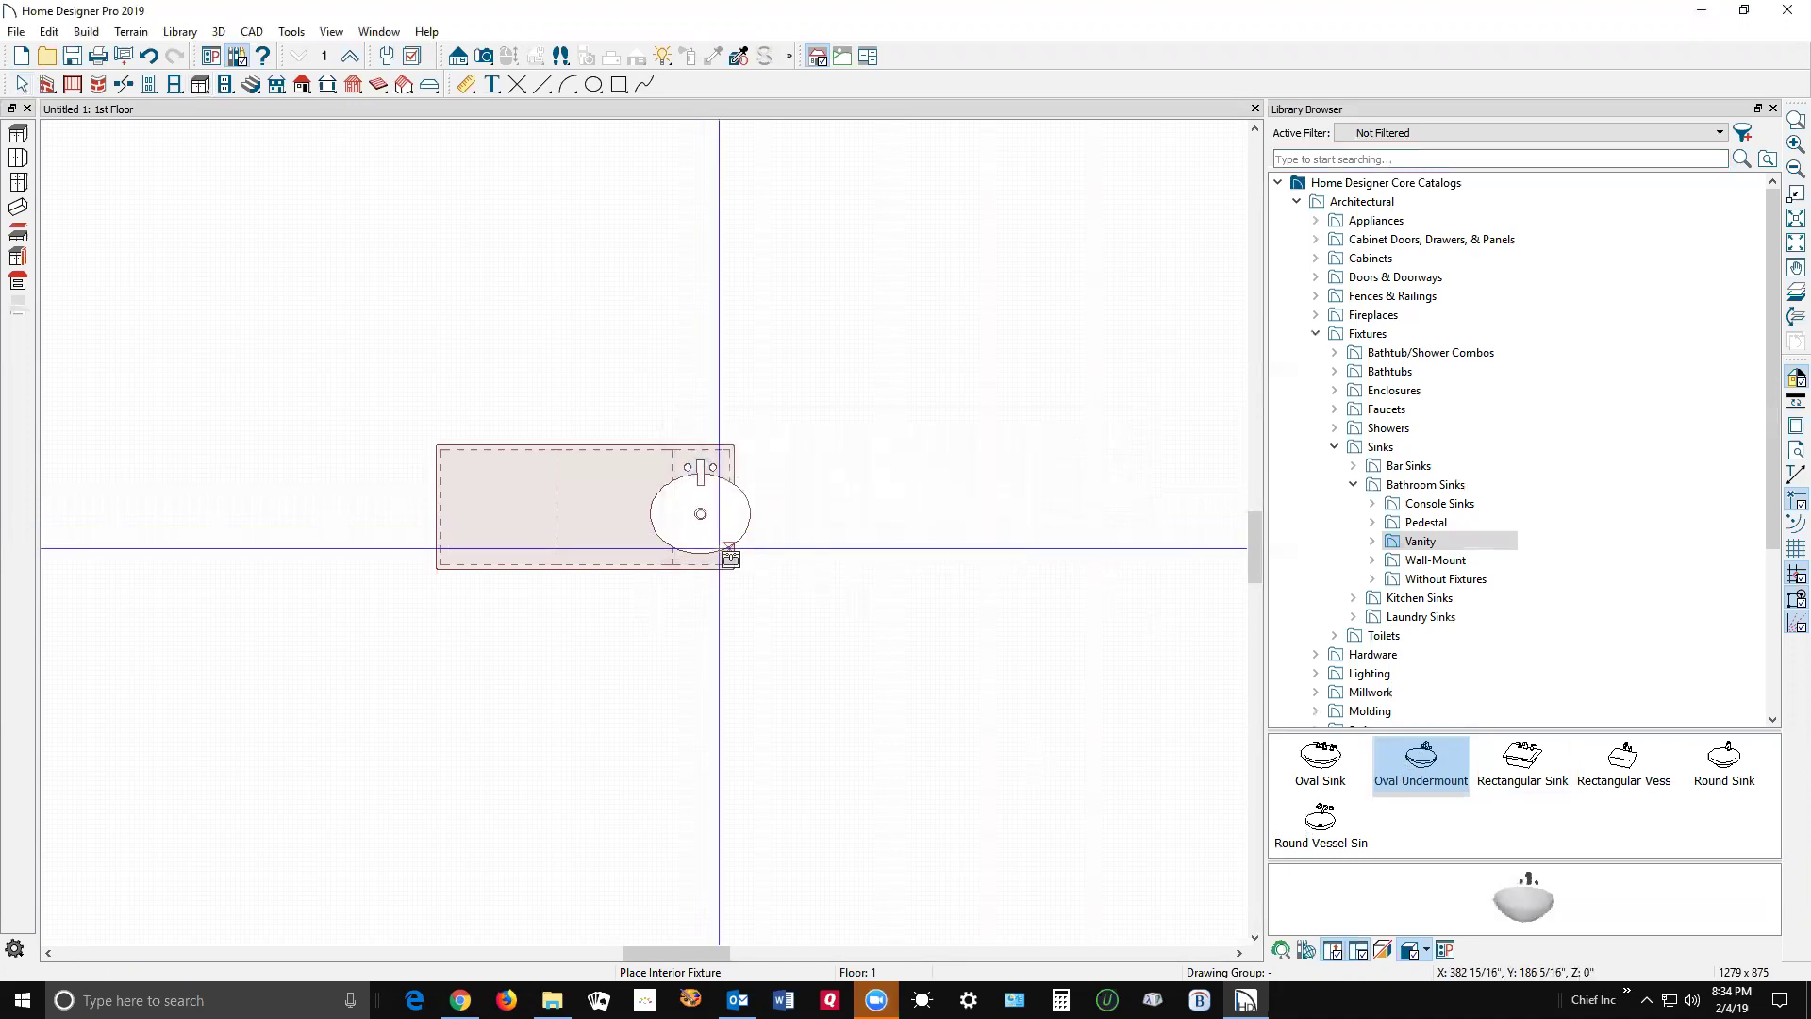
# Step: Select the oval sink in the right end cabinet and drag it into the left cabinet
pyautogui.press('space')
pyautogui.click(712, 525)
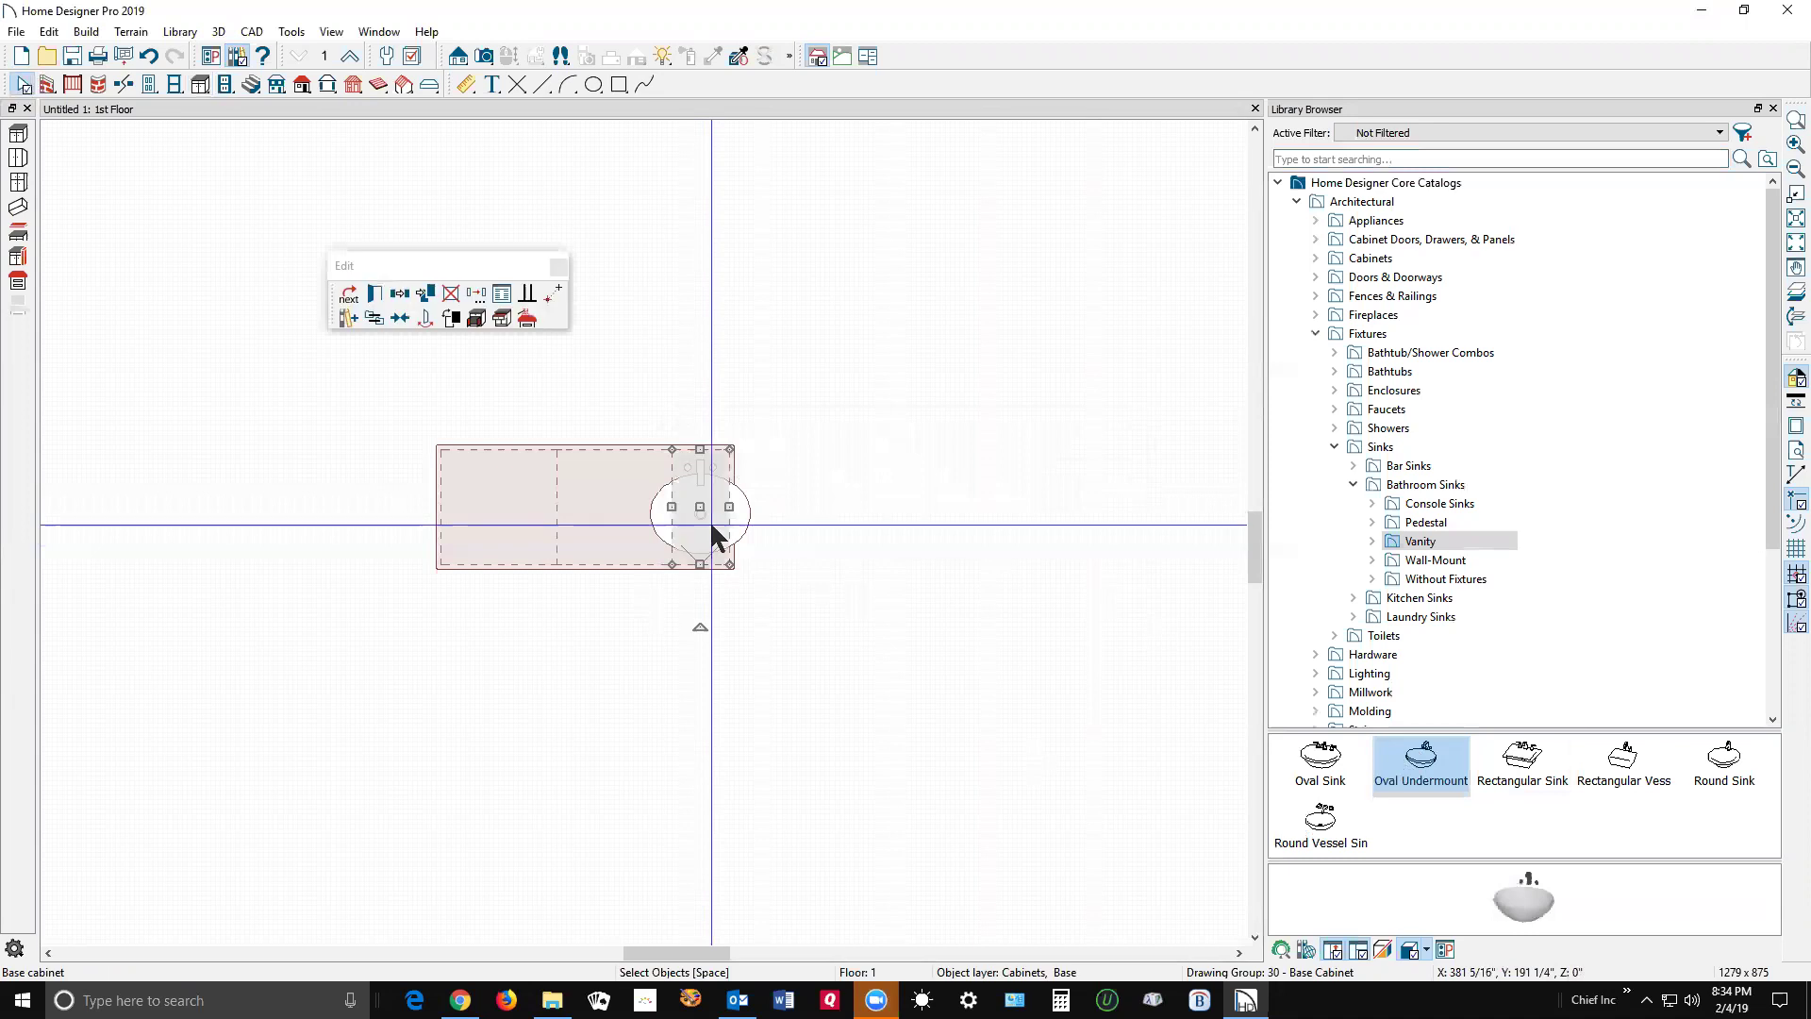
pyautogui.click(709, 519)
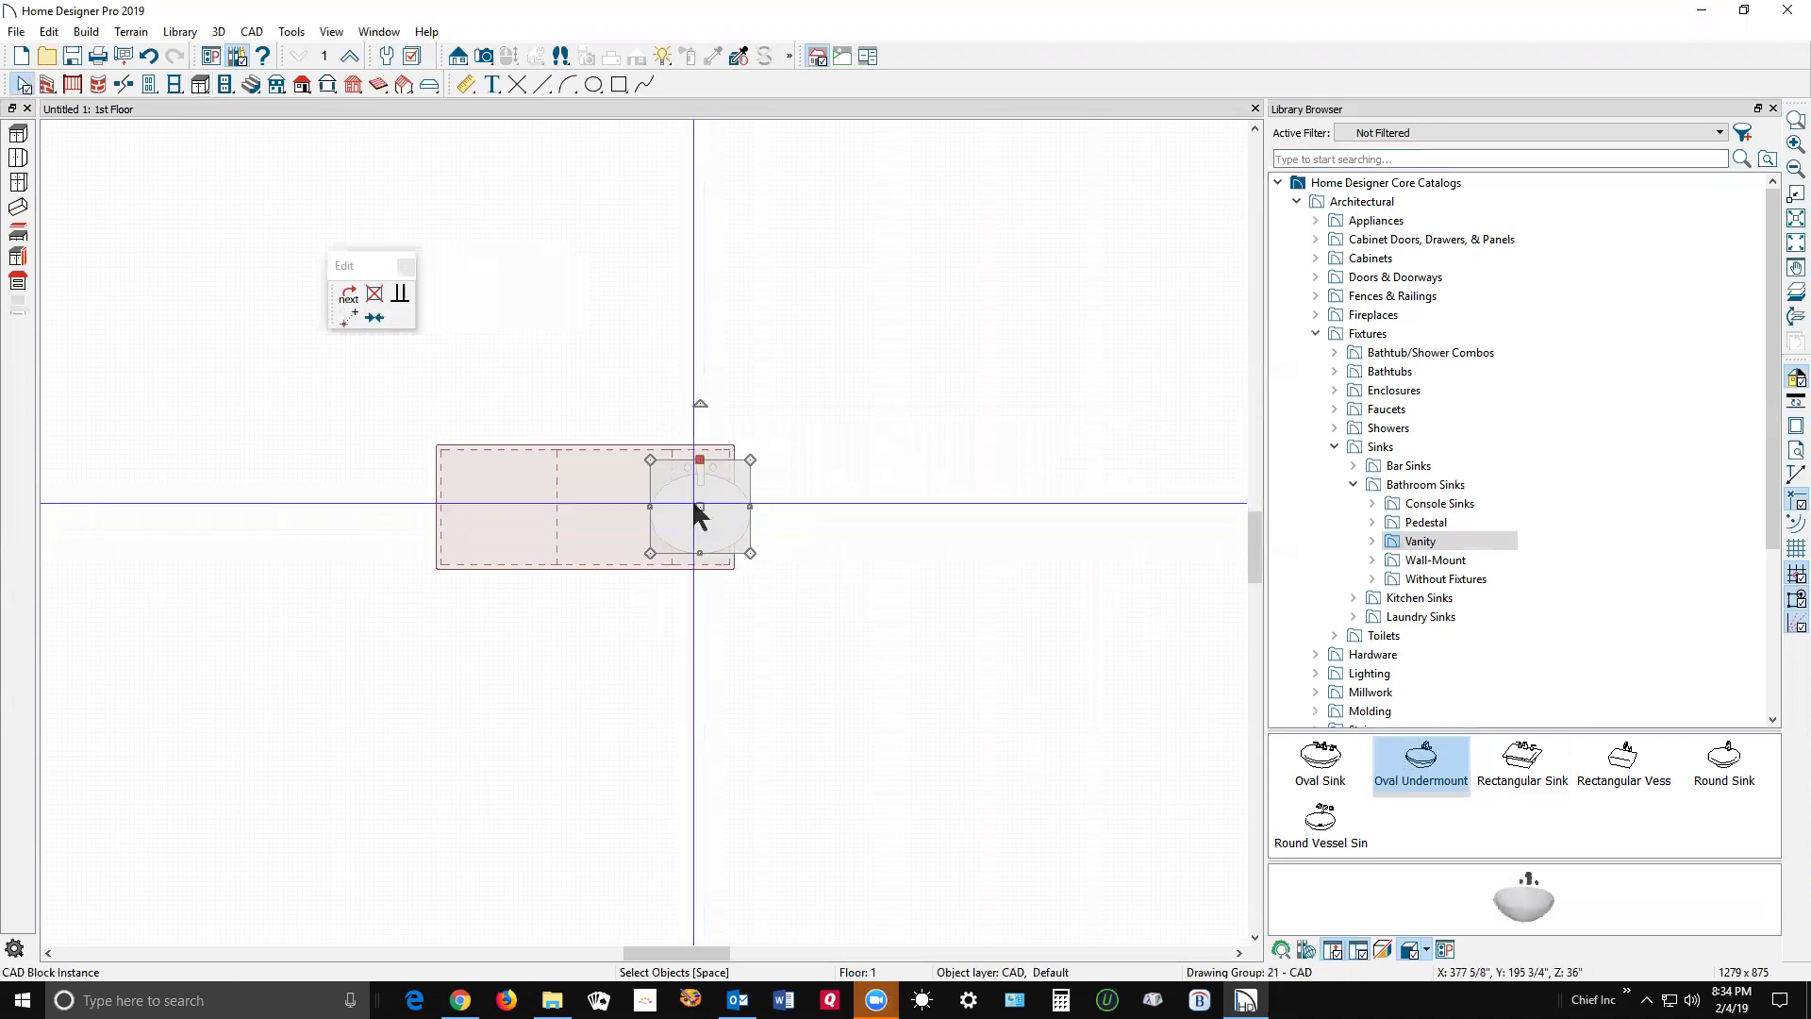
pyautogui.moveTo(693, 507); pyautogui.dragTo(449, 564)
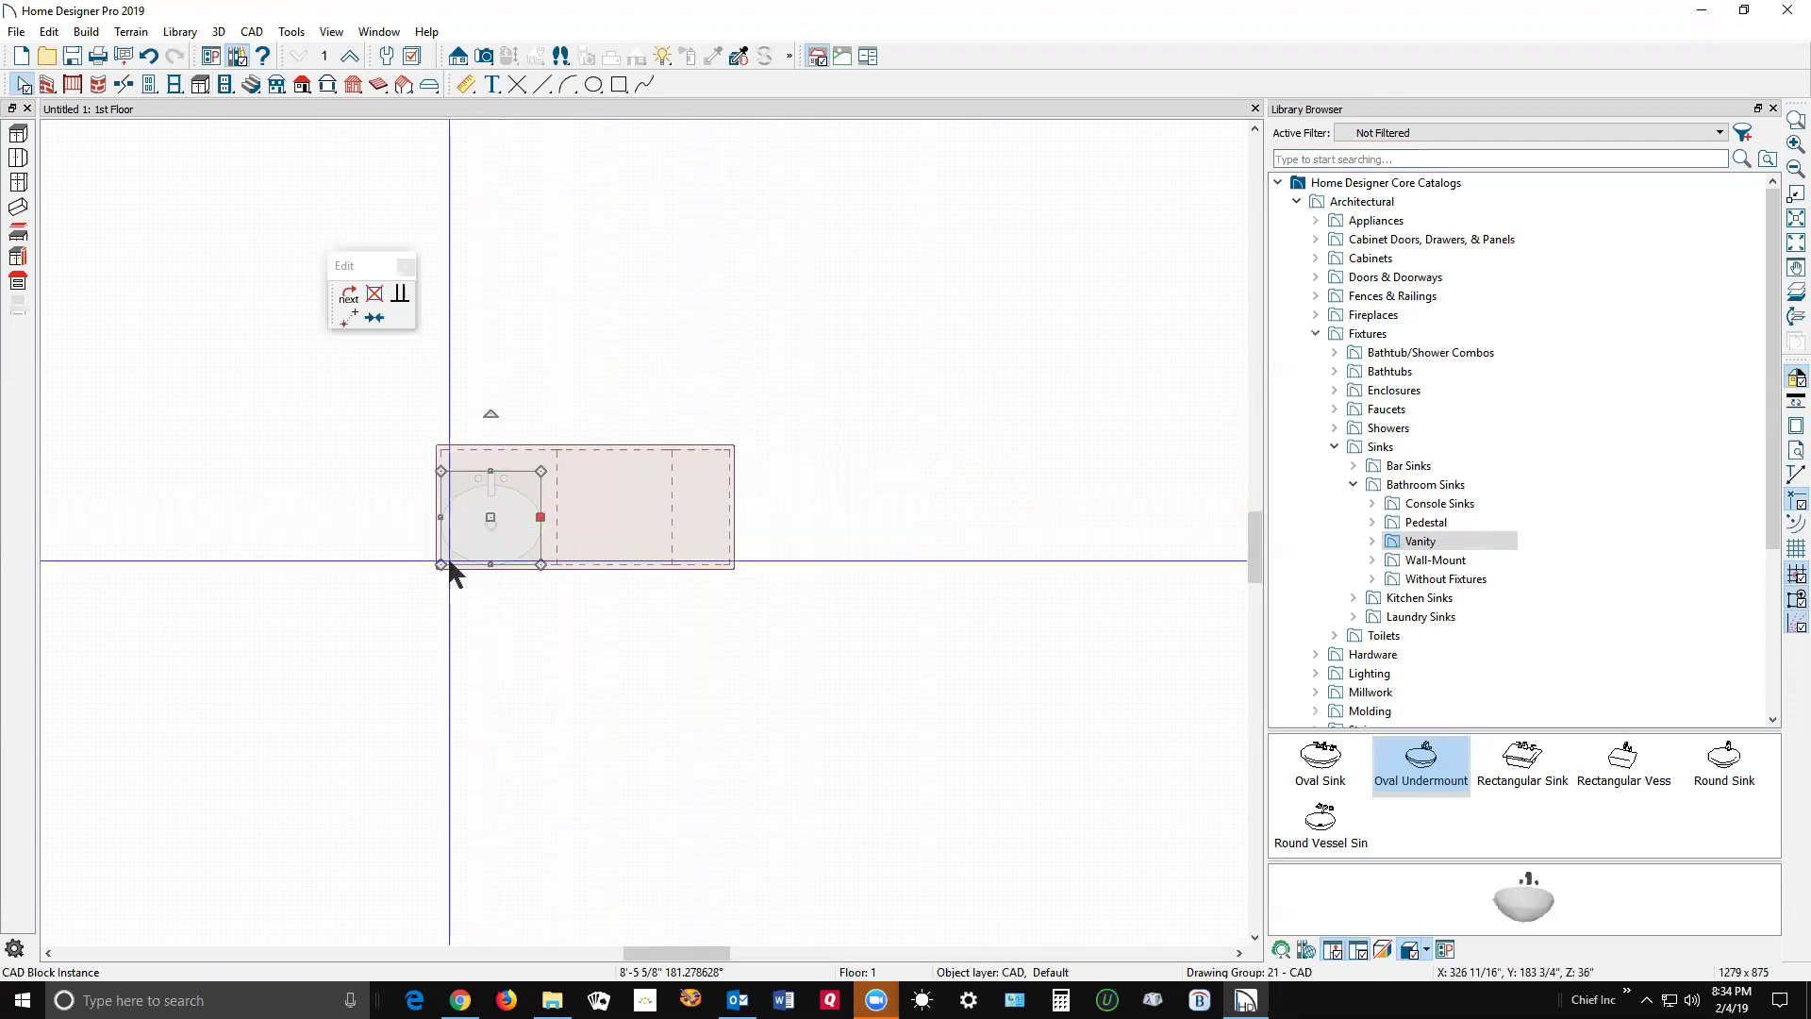
# Step: Centre the sink front-to-back in the left cabinet with Center Object
pyautogui.click(375, 321)
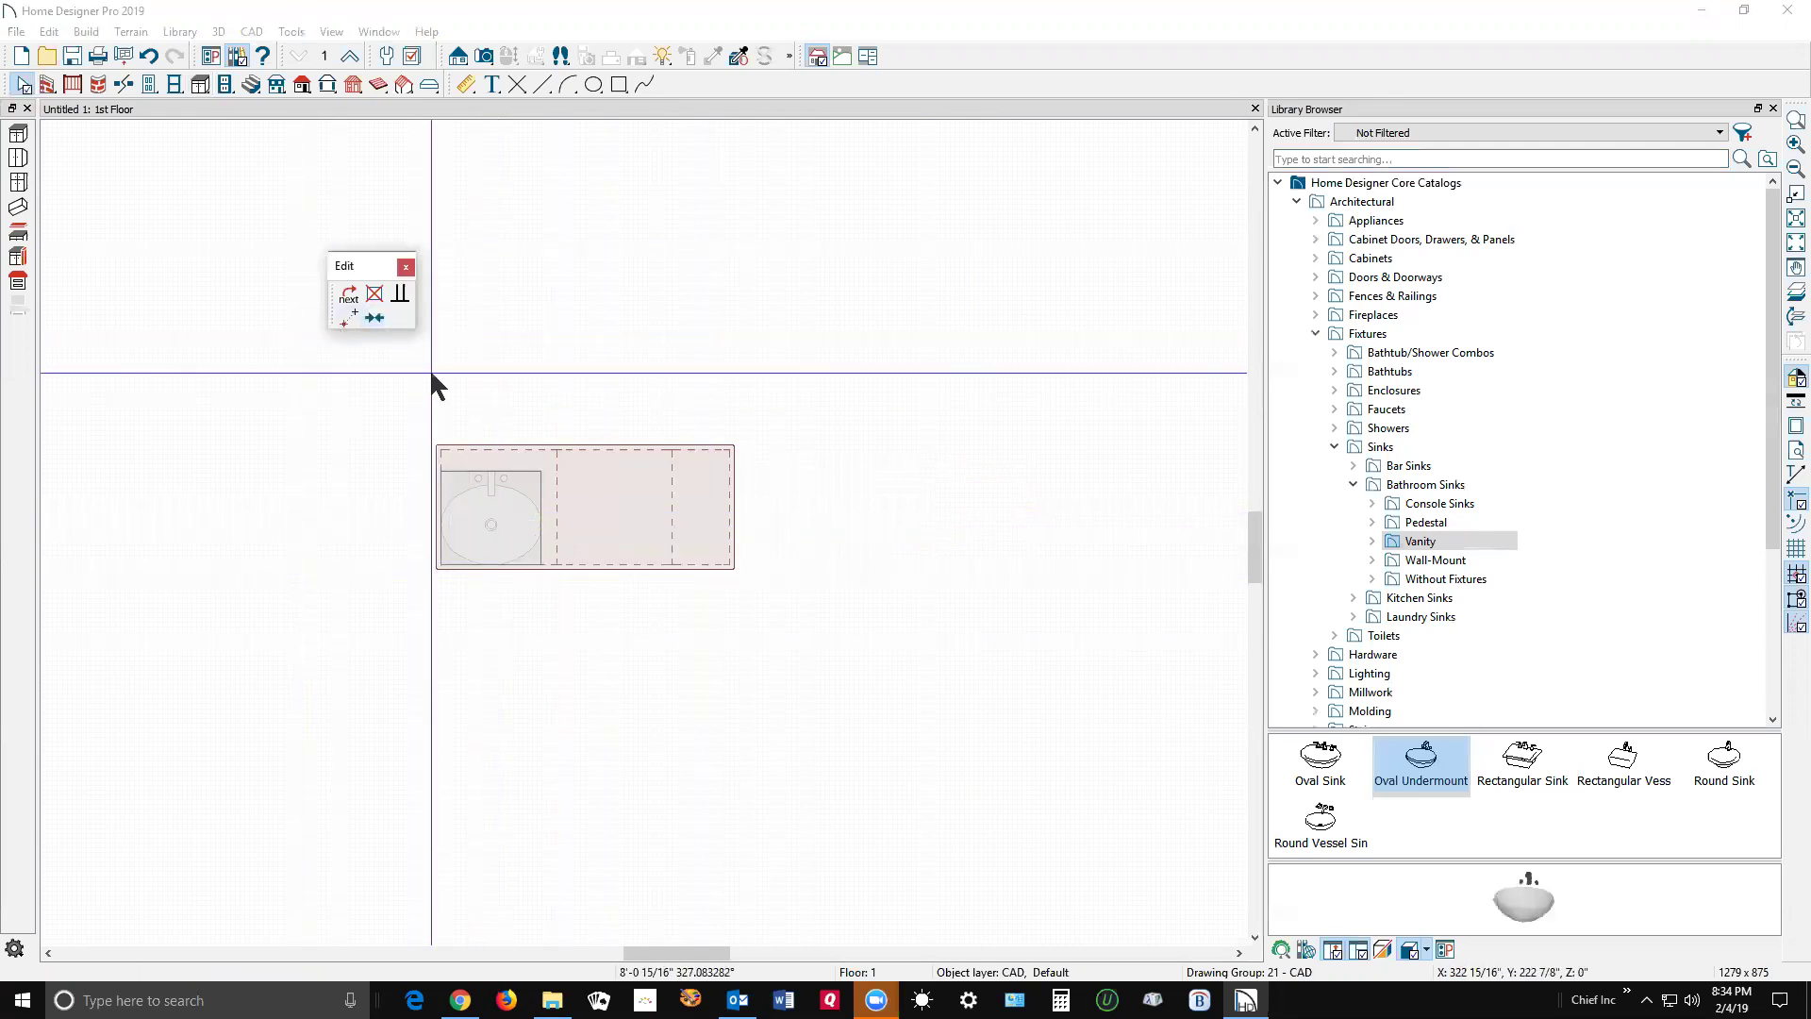
pyautogui.click(500, 466)
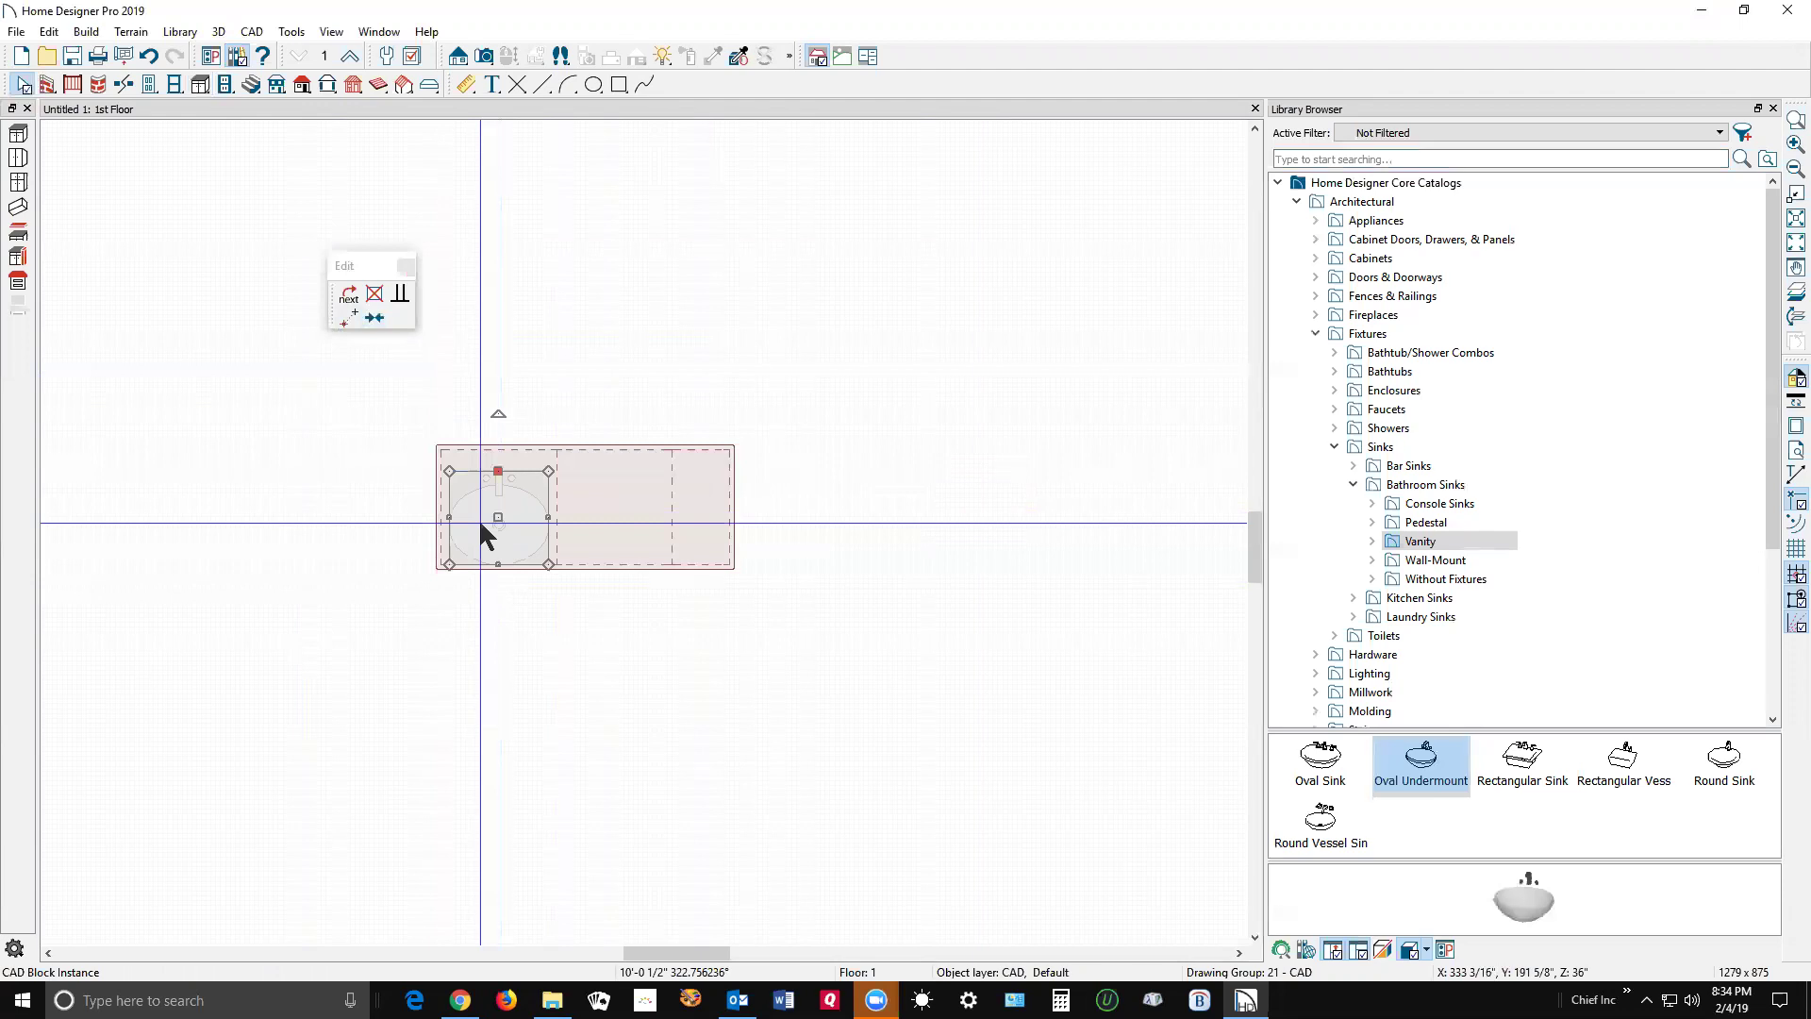
pyautogui.click(659, 722)
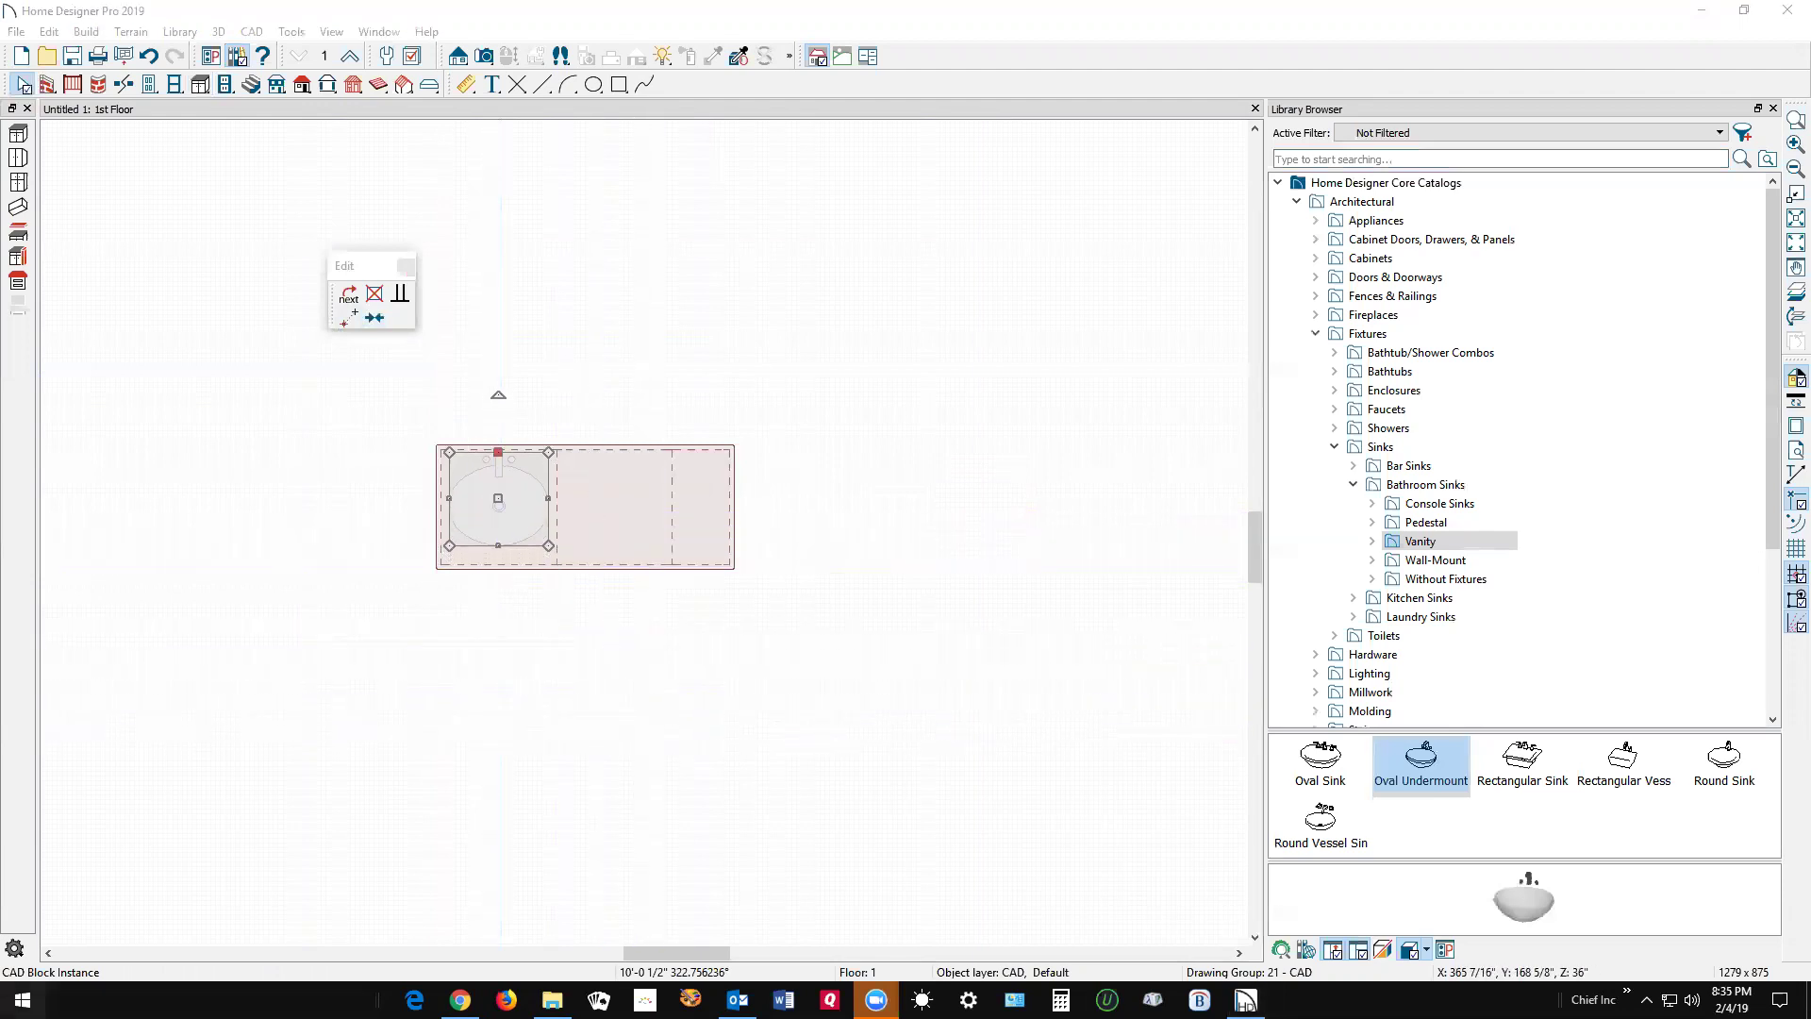
pyautogui.press('Escape')
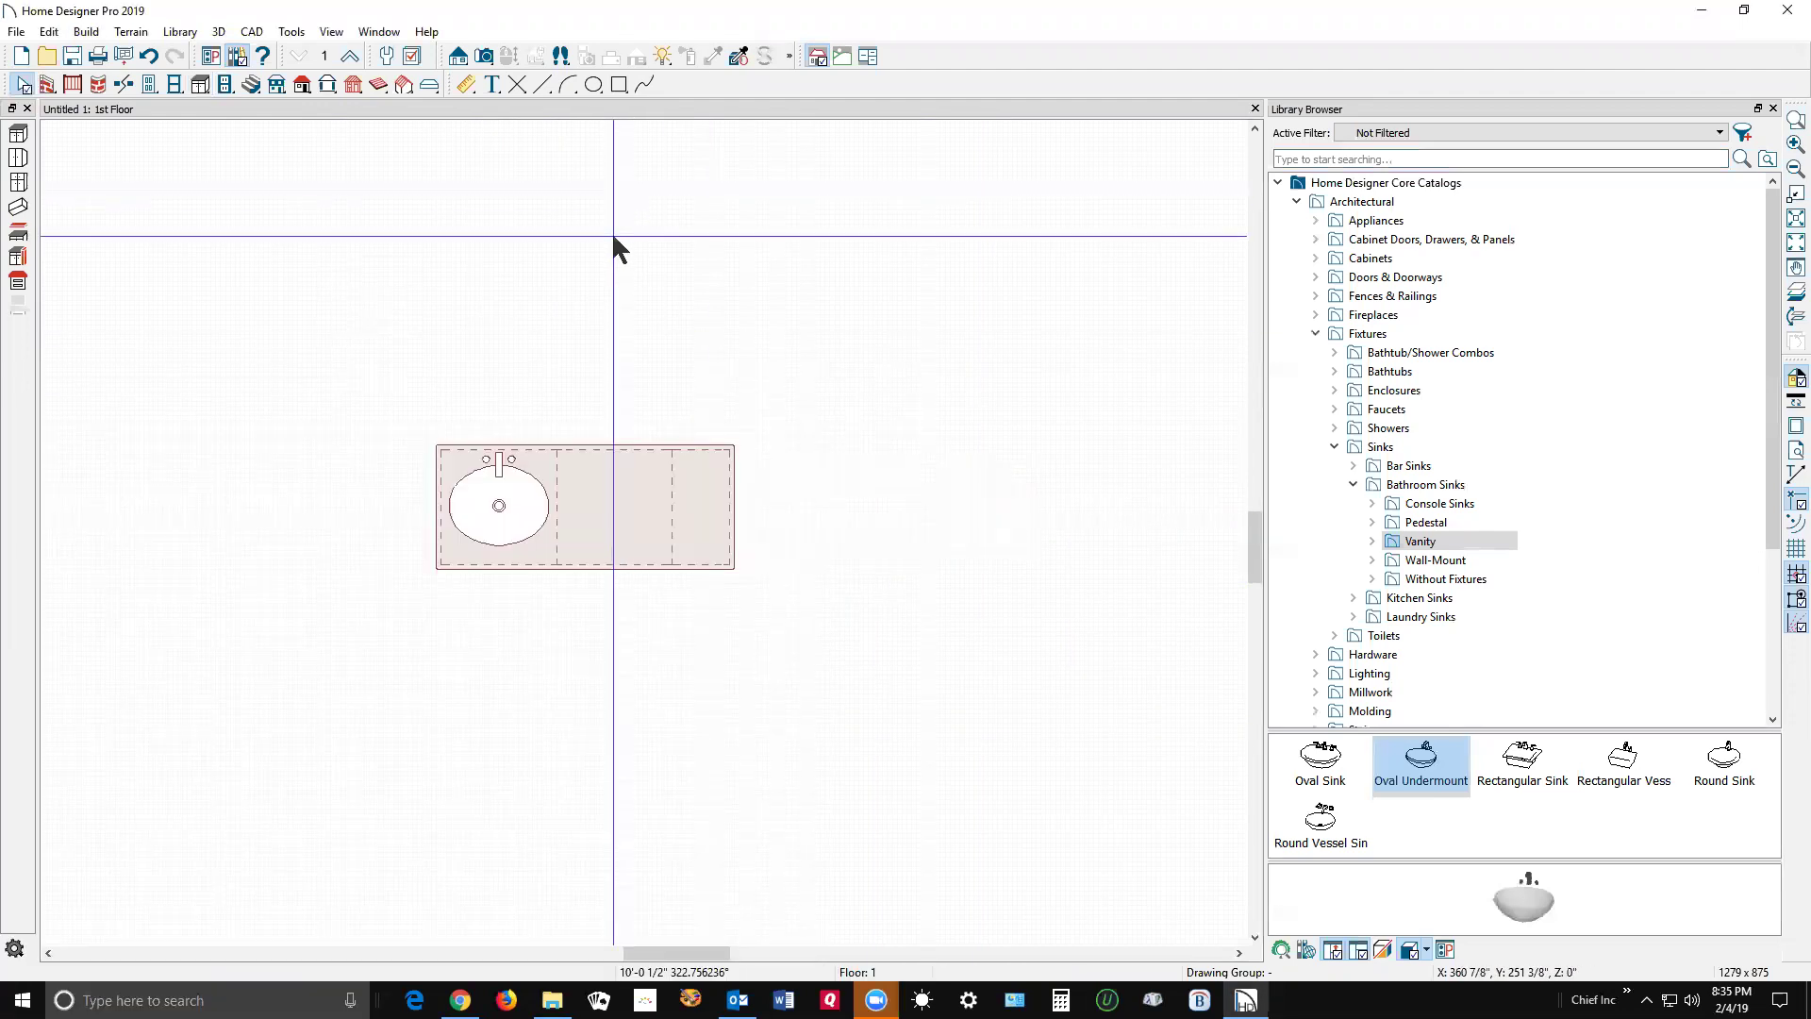
pyautogui.click(484, 56)
pyautogui.moveTo(877, 860); pyautogui.dragTo(155, 325)
pyautogui.moveTo(570, 773); pyautogui.dragTo(622, 810)
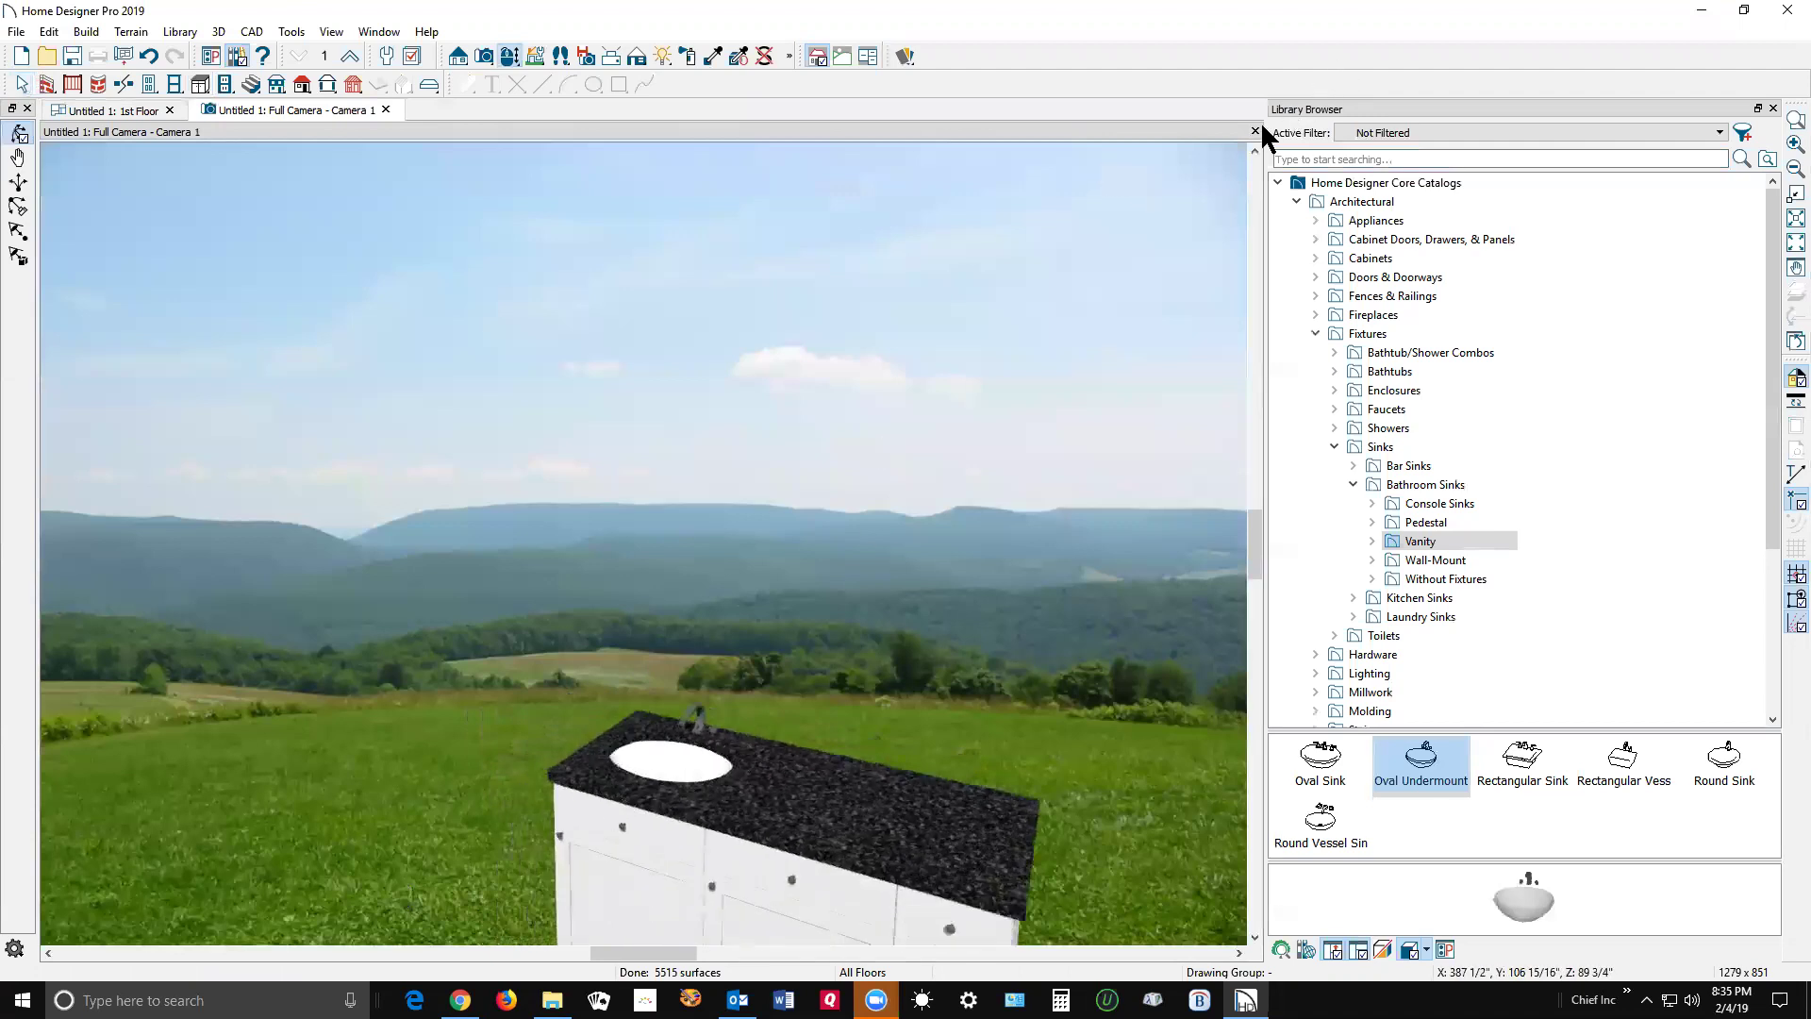
pyautogui.hotkey('ctrl', 'F4')
pyautogui.scroll(5, 460, 517)
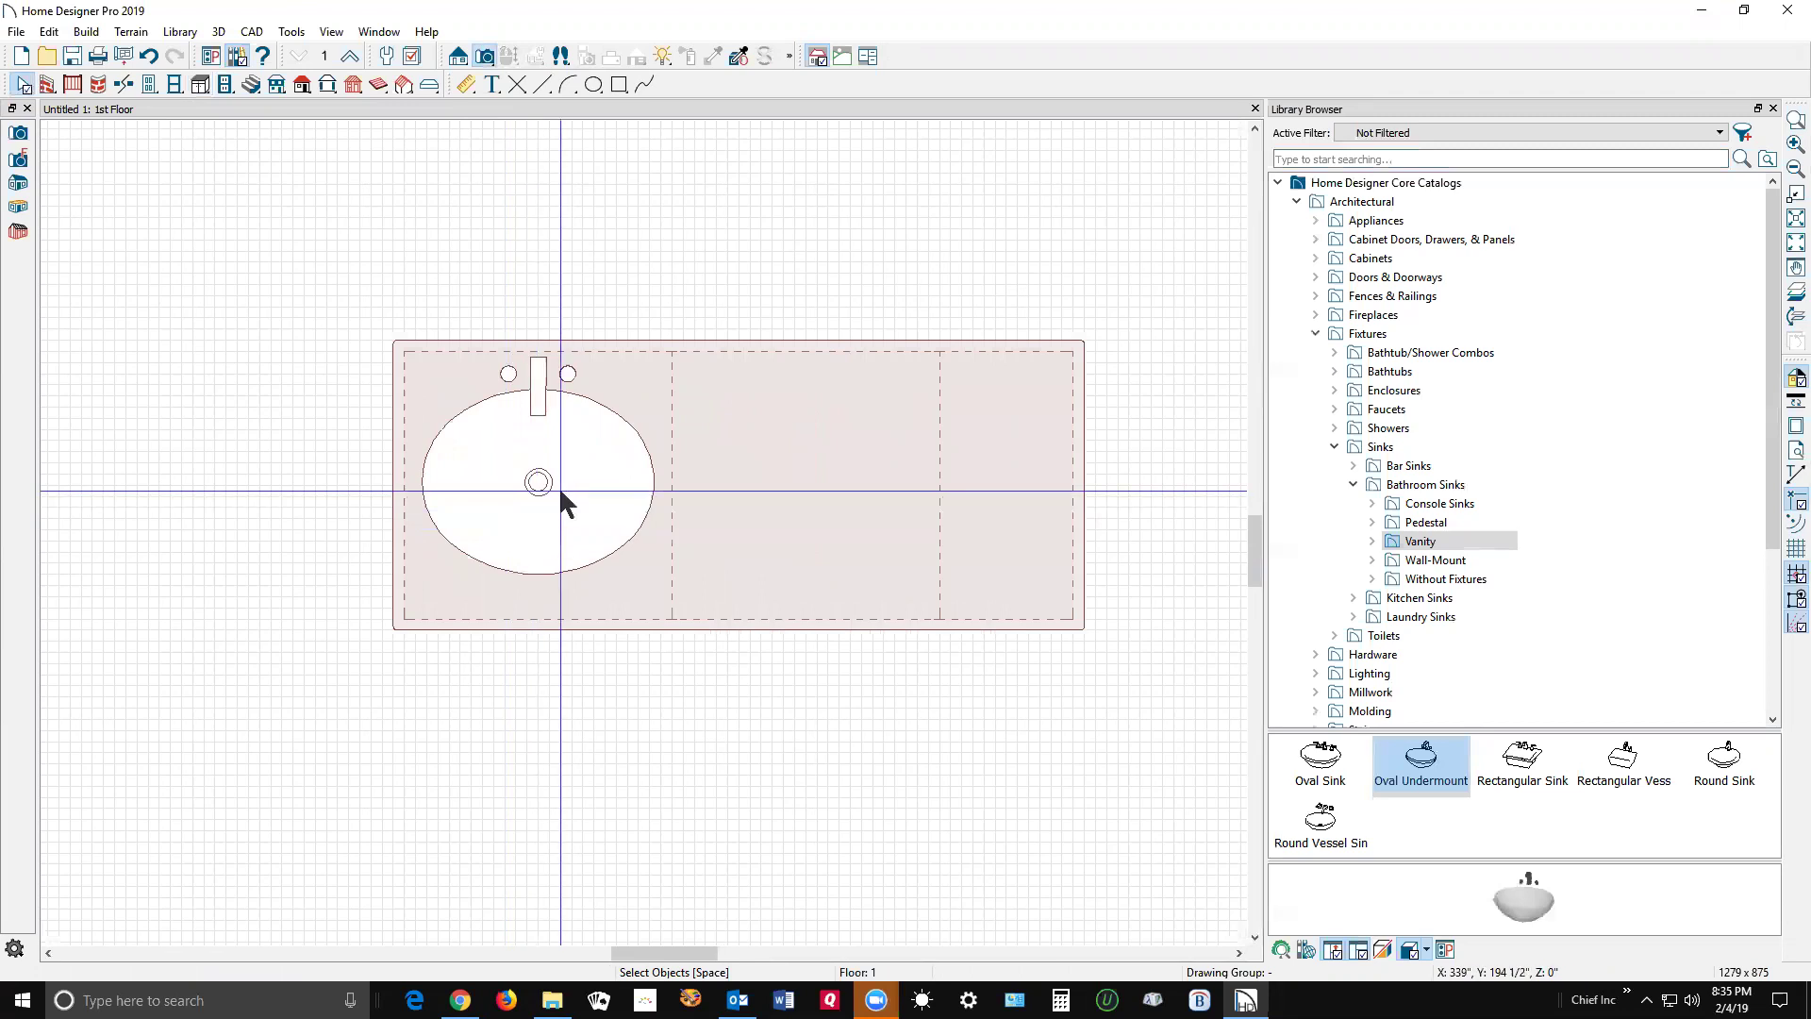
# Step: Tab-select the oval sink and drag it from the left cabinet into the middle cabinet
pyautogui.click(563, 501)
pyautogui.press('Escape')
pyautogui.click(560, 490)
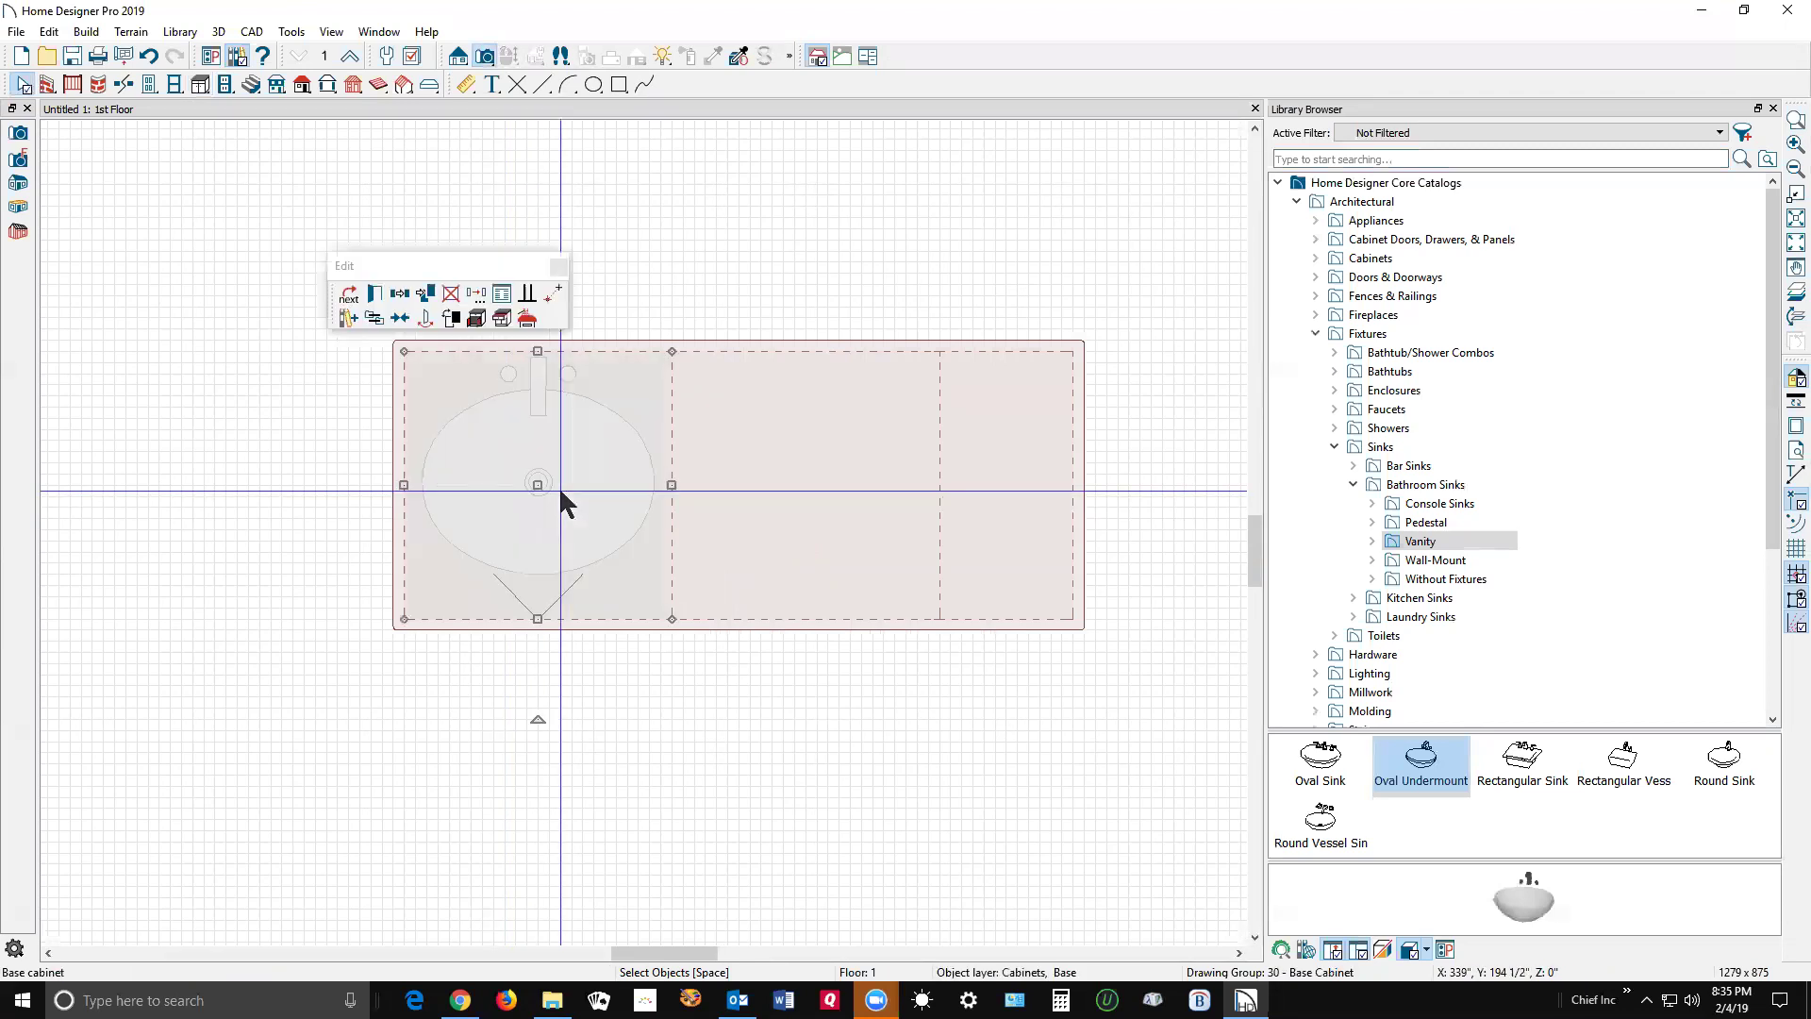
pyautogui.press('Escape')
pyautogui.click(567, 536)
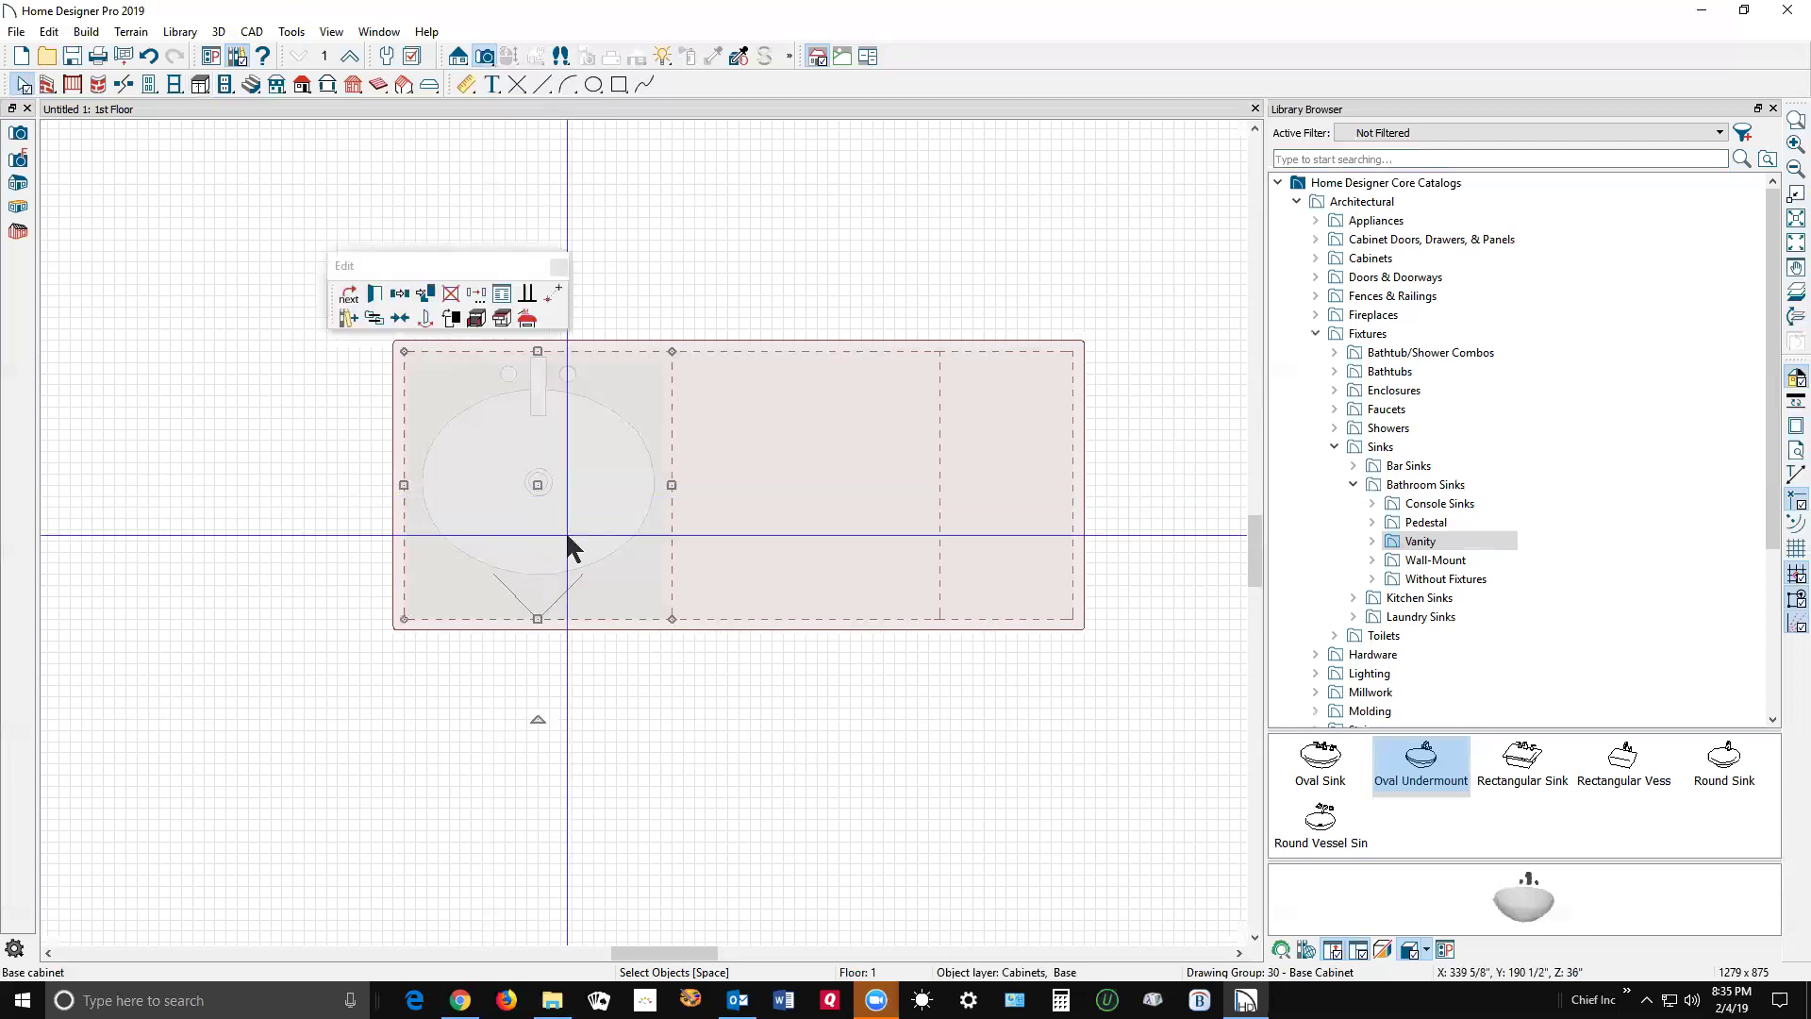
pyautogui.press('Escape')
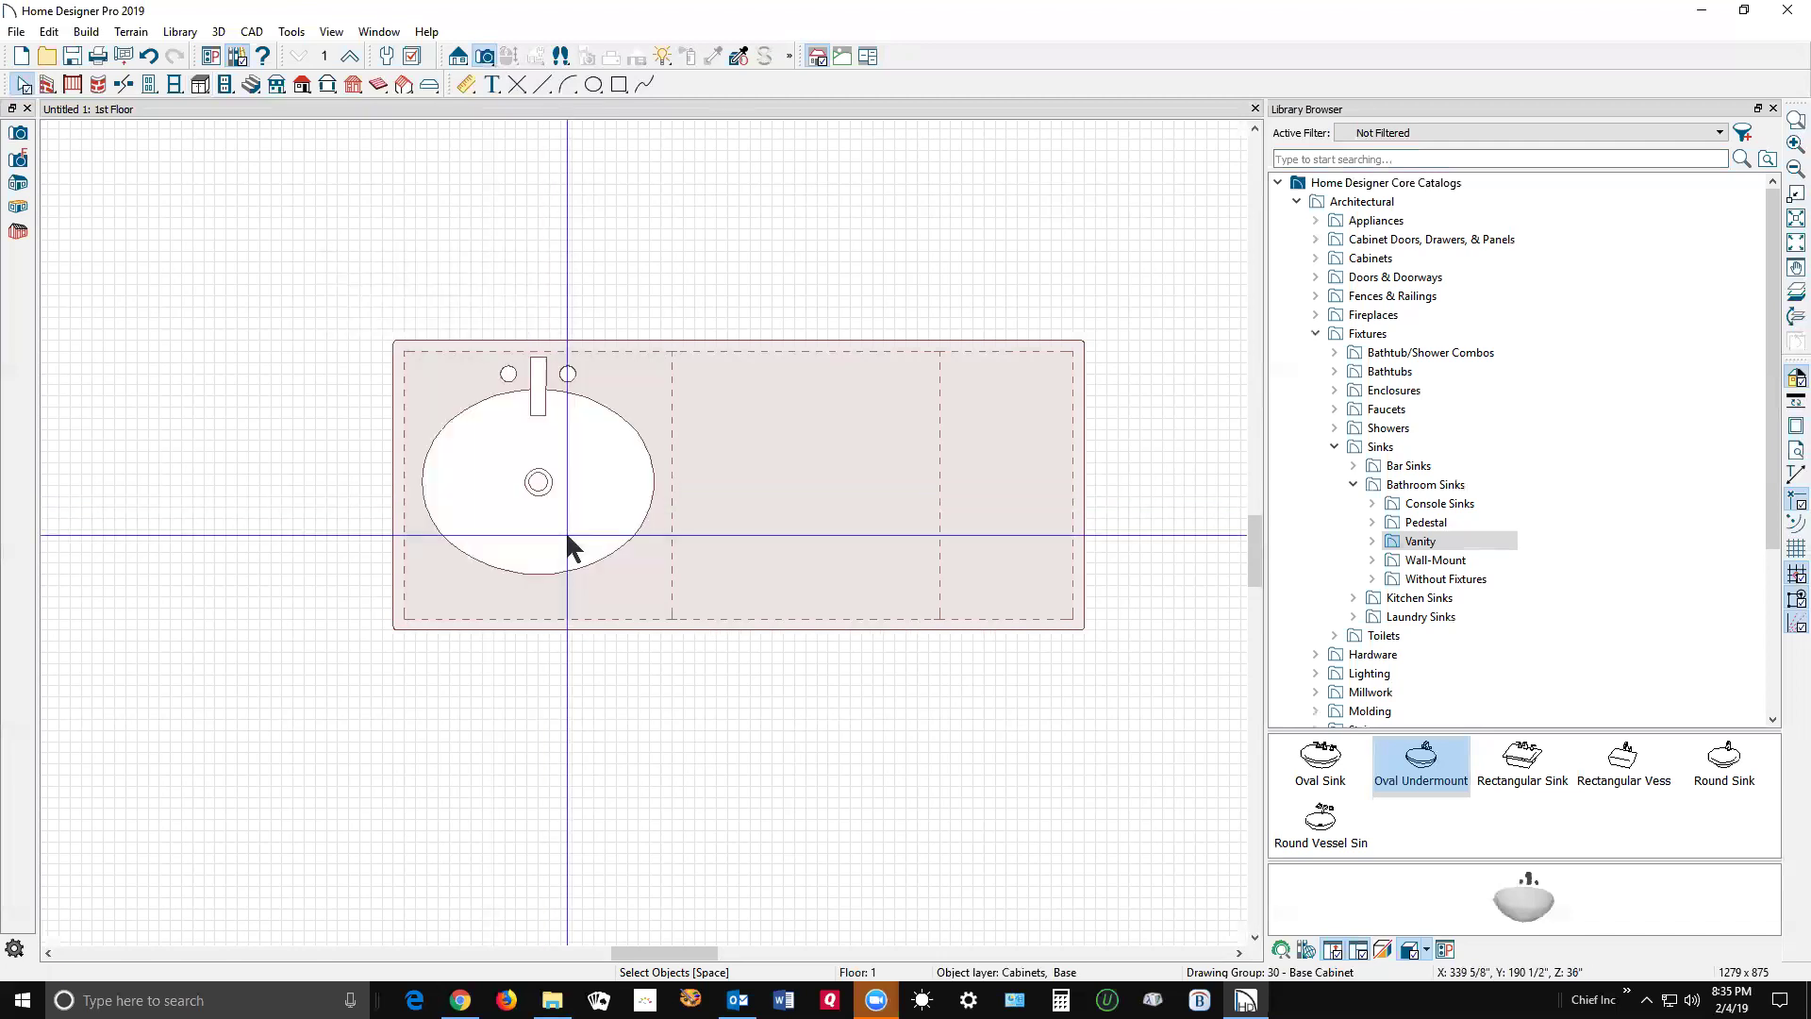
pyautogui.click(1008, 495)
pyautogui.press('Tab')
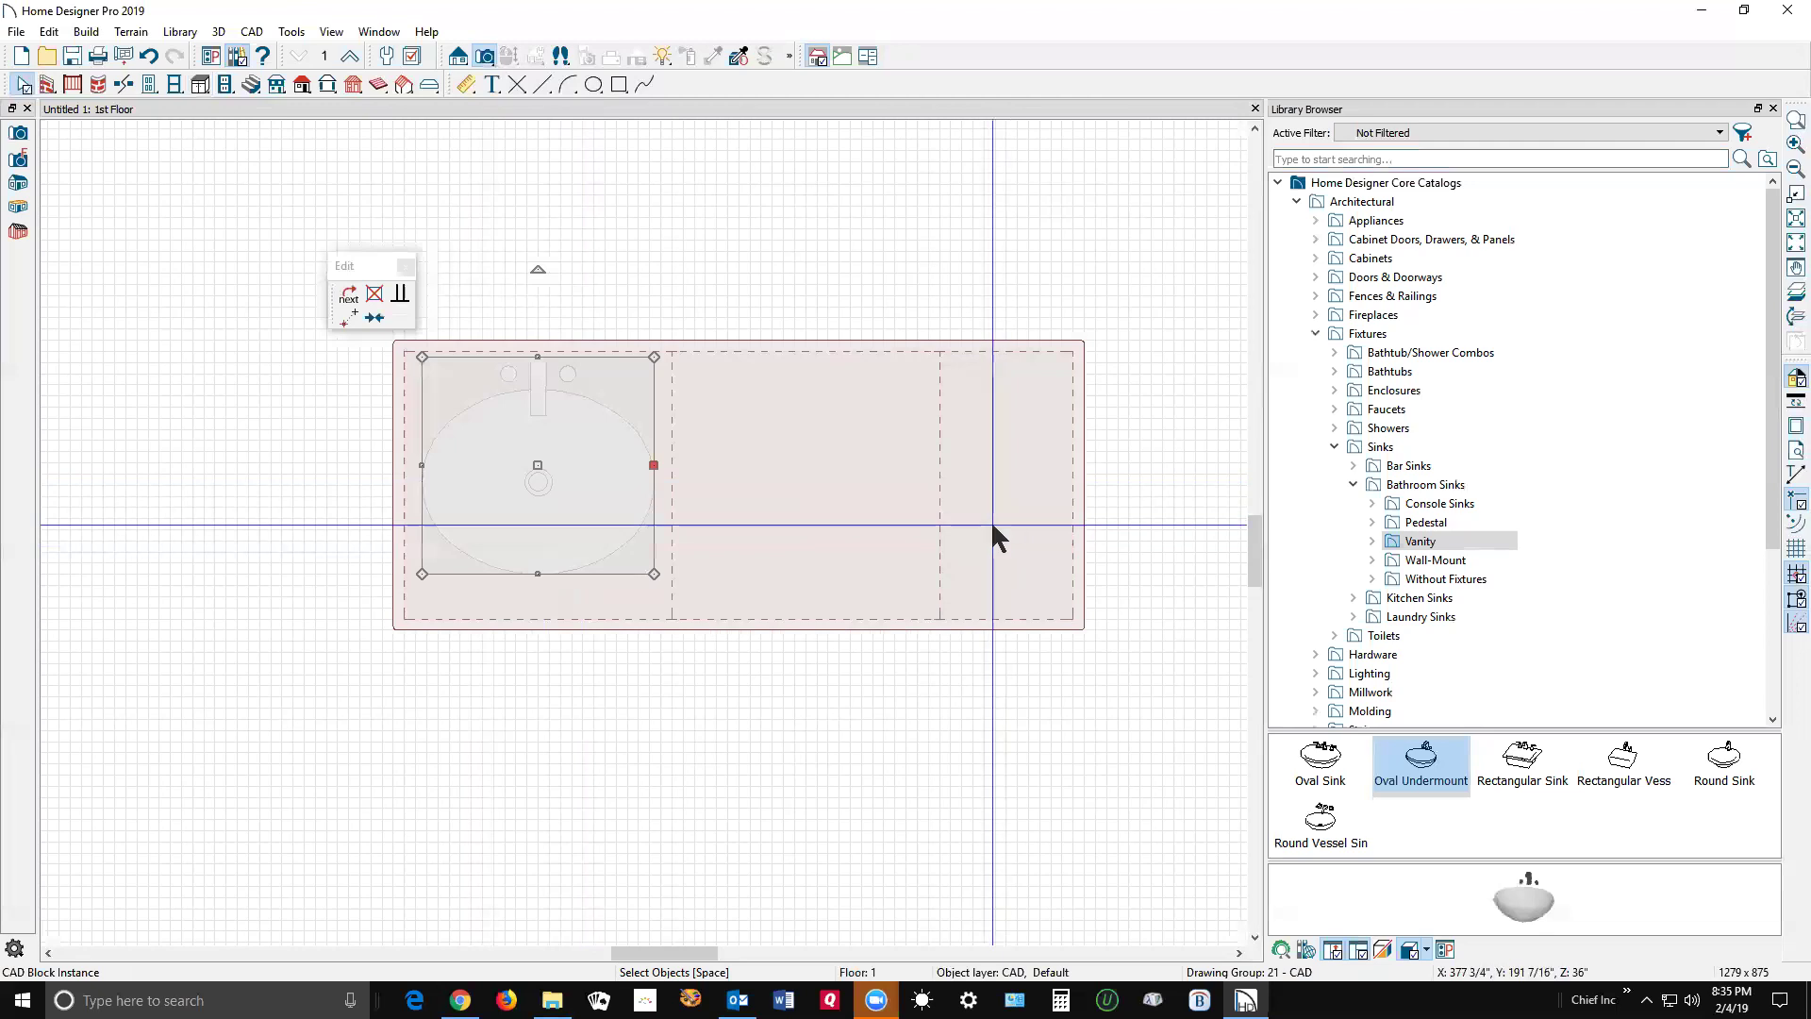
pyautogui.click(1010, 525)
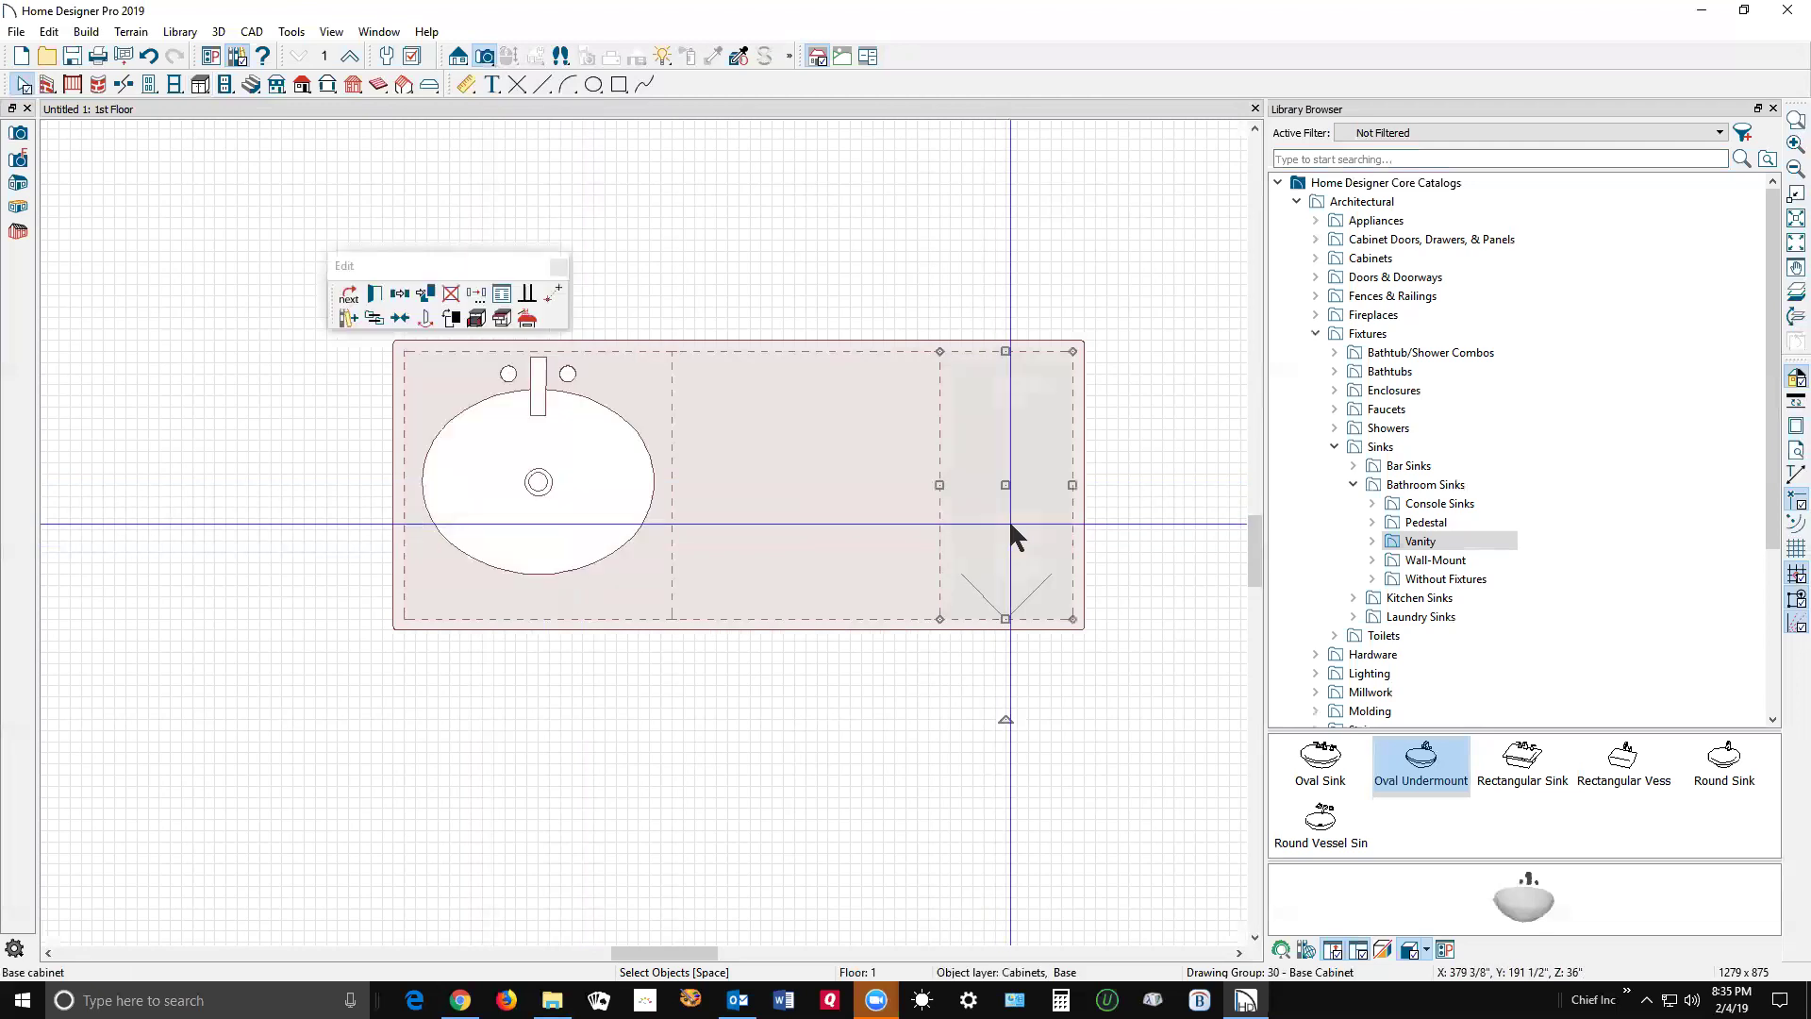
pyautogui.press('Tab')
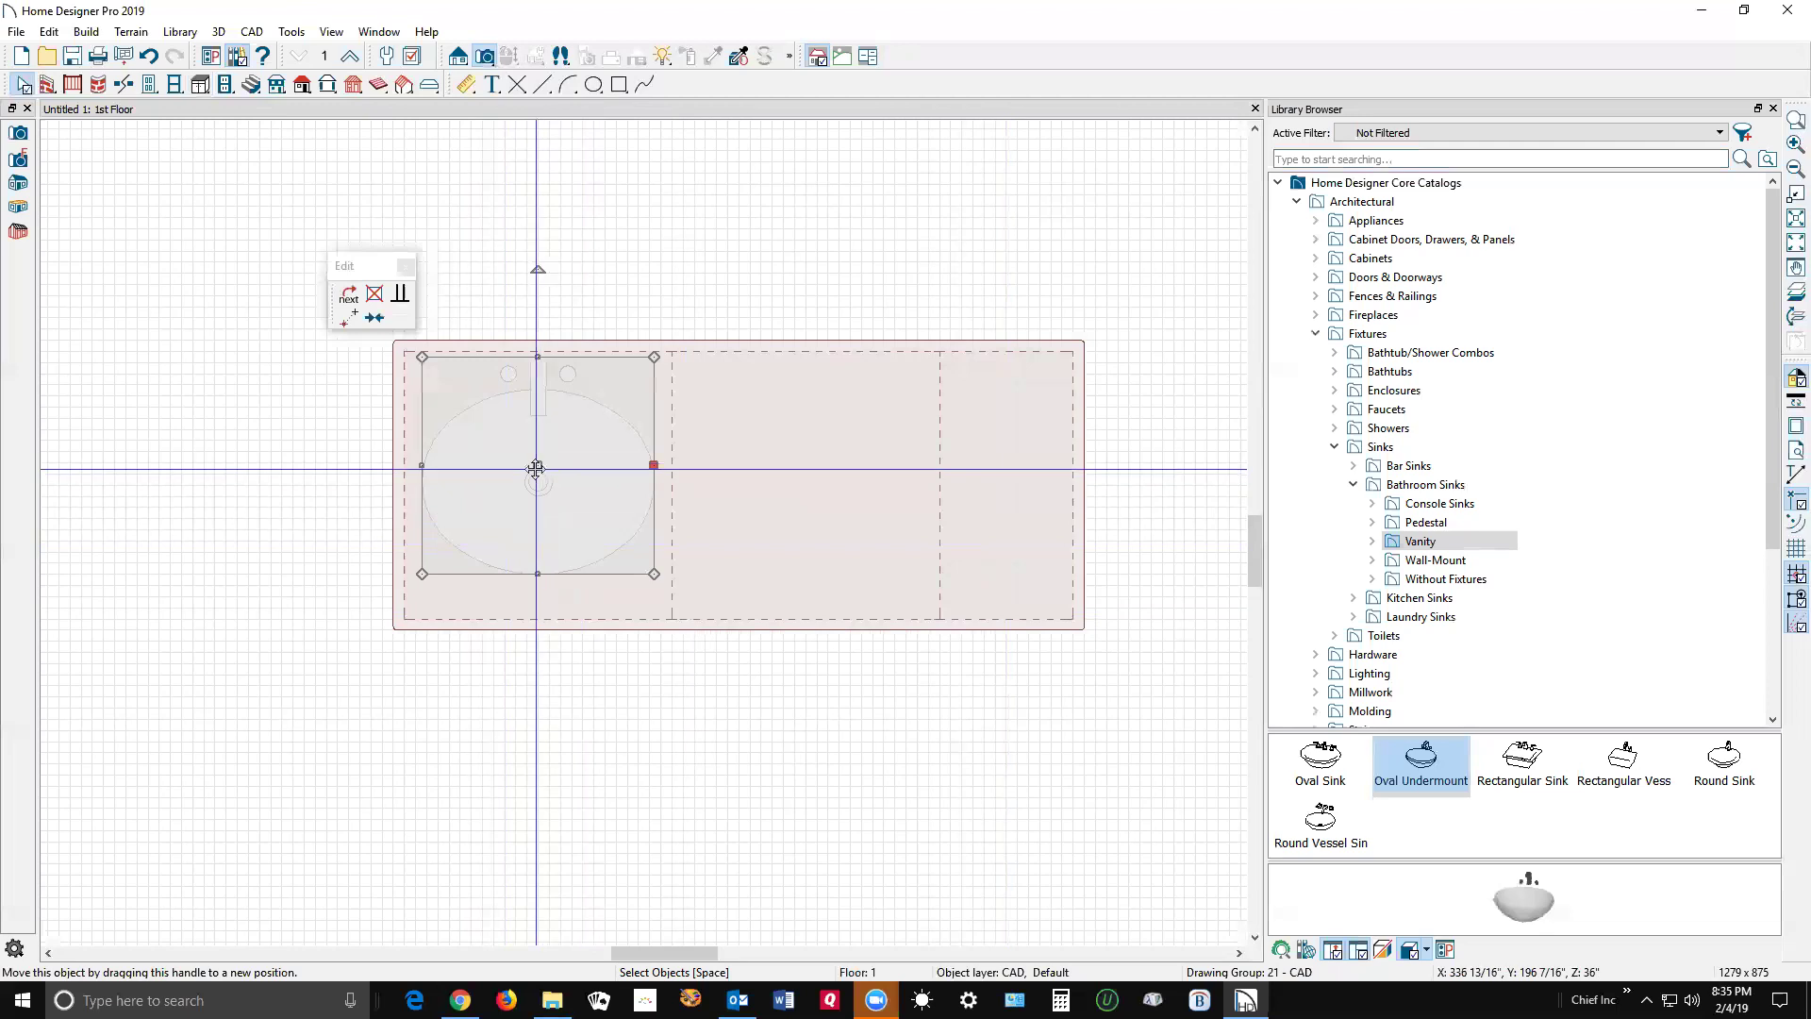
pyautogui.moveTo(536, 468); pyautogui.dragTo(807, 481)
pyautogui.press('Escape')
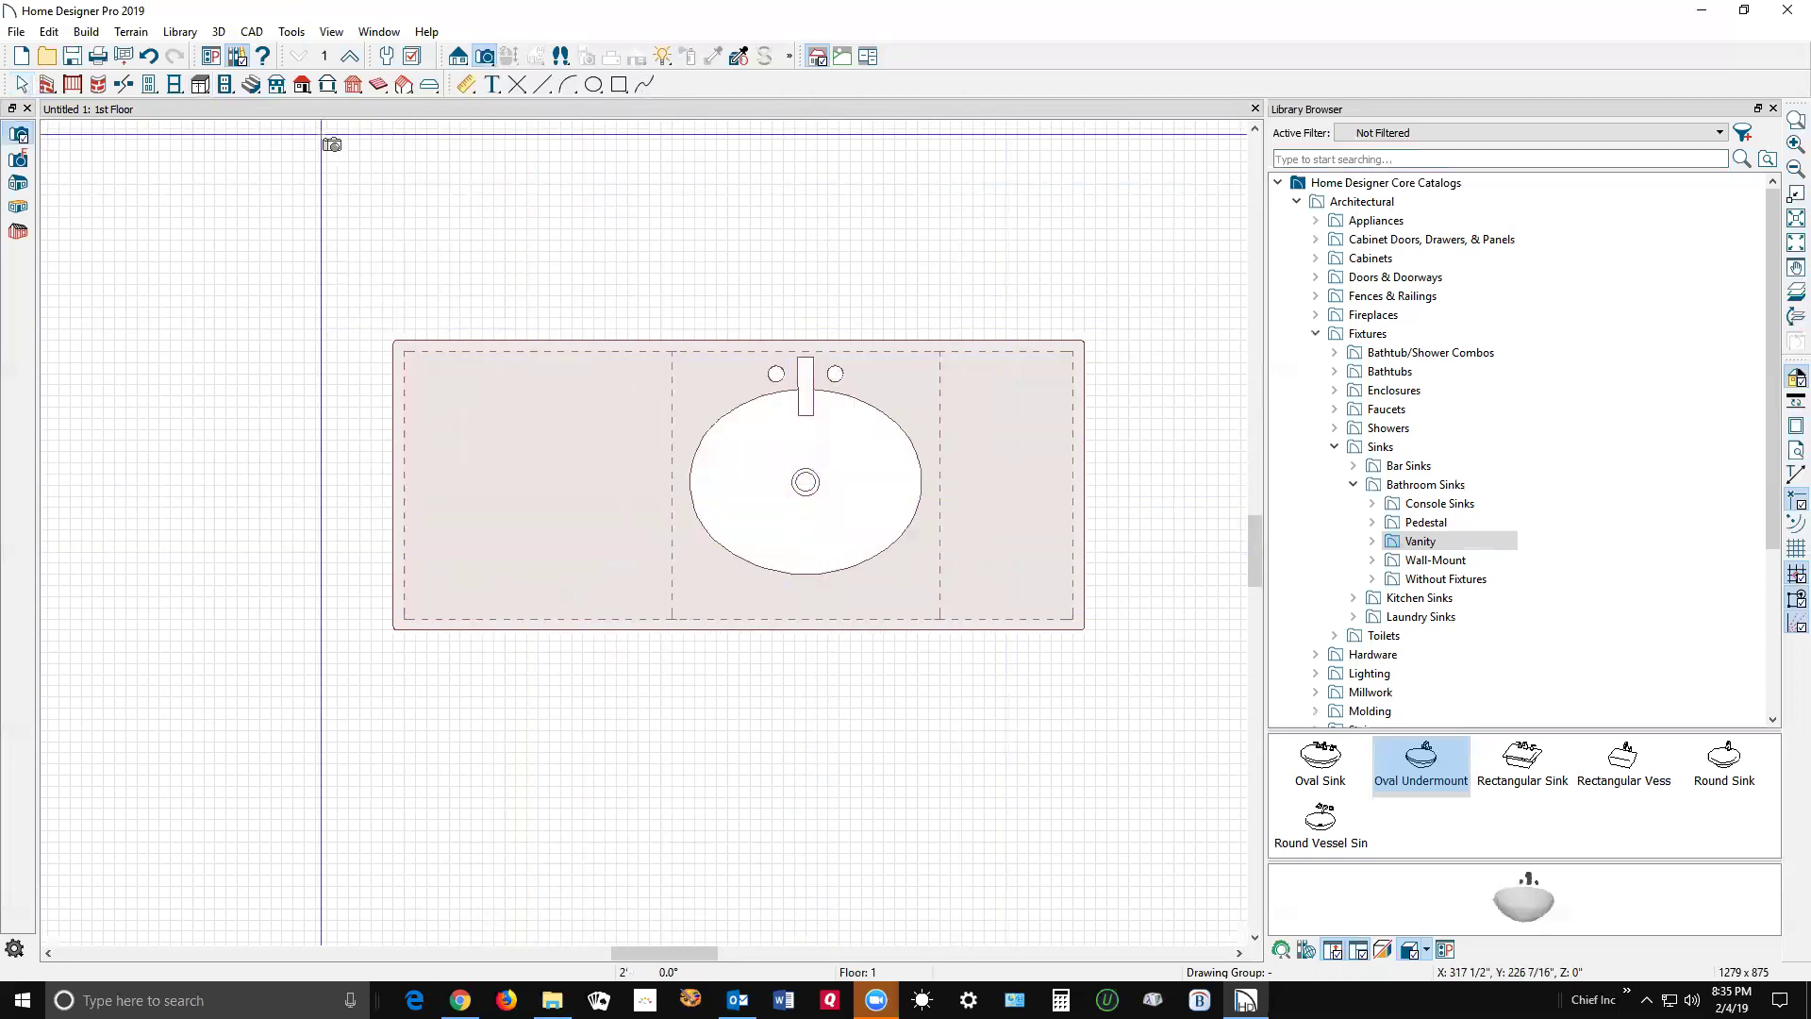
# Step: Place a Full Camera aimed at the vanity sink, zoom closer, and return to 1st Floor
pyautogui.click(19, 135)
pyautogui.scroll(-2, 943, 500)
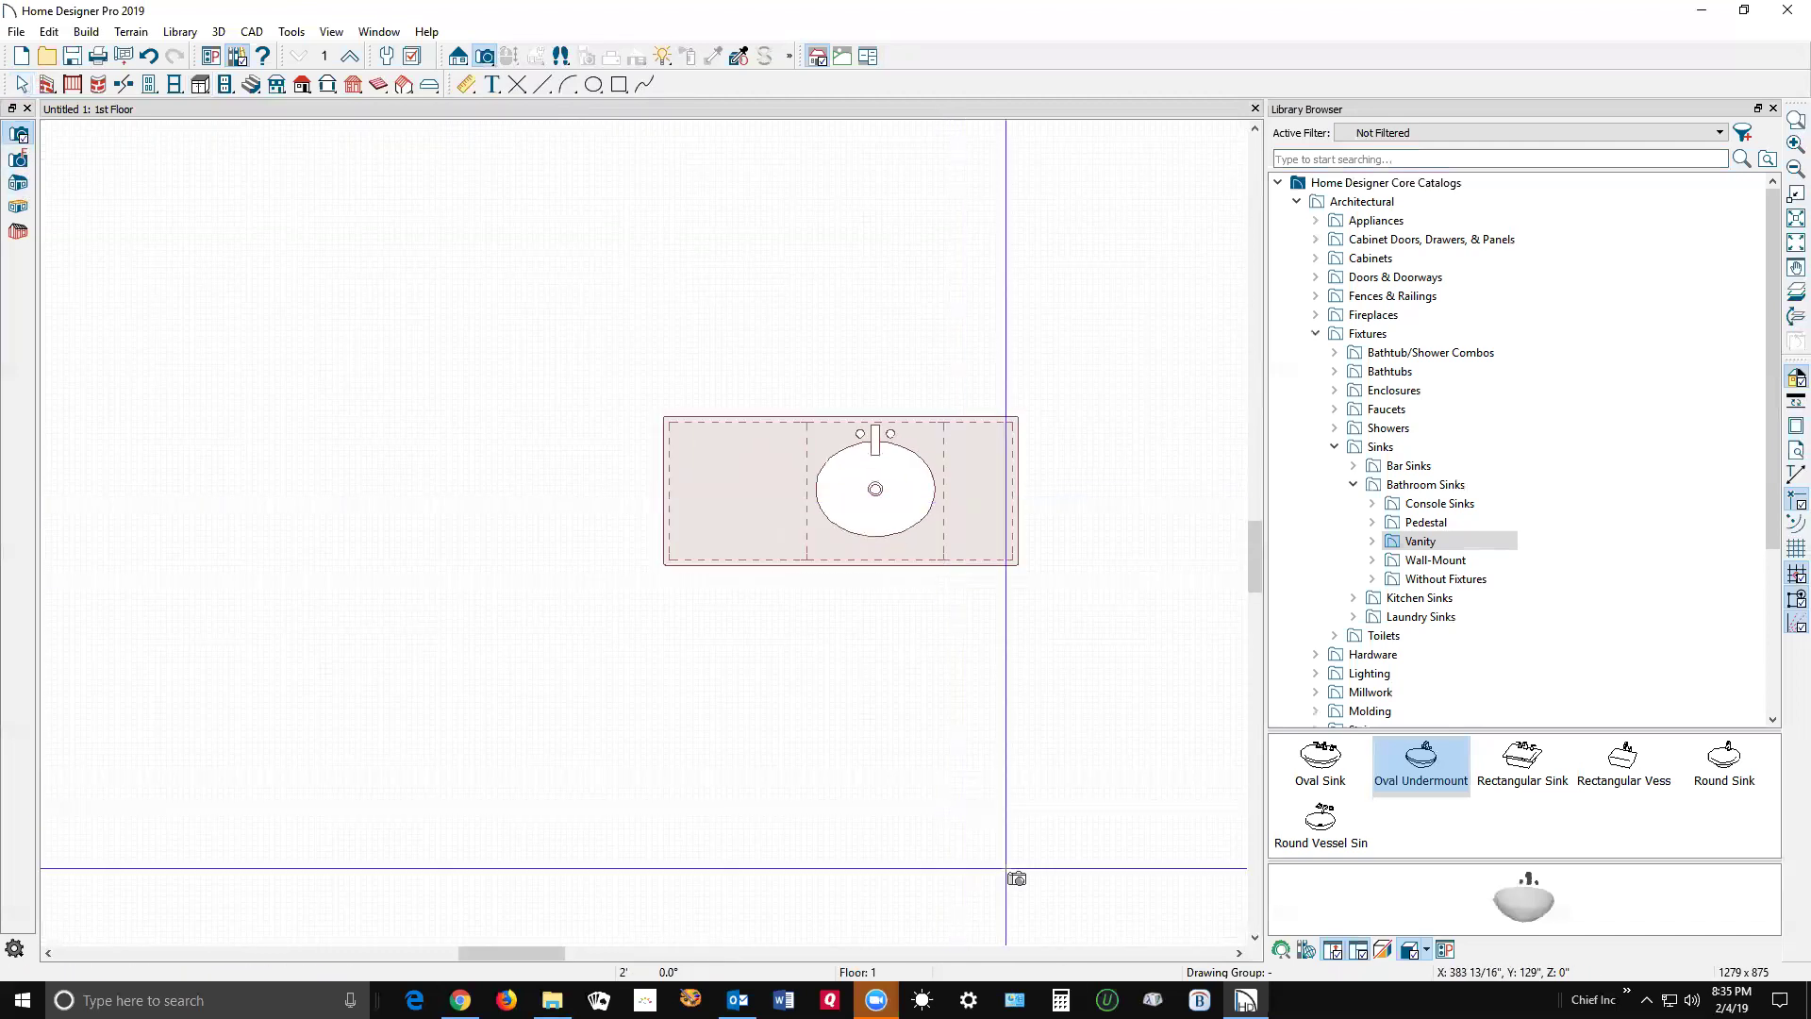
pyautogui.moveTo(1016, 878); pyautogui.dragTo(877, 491)
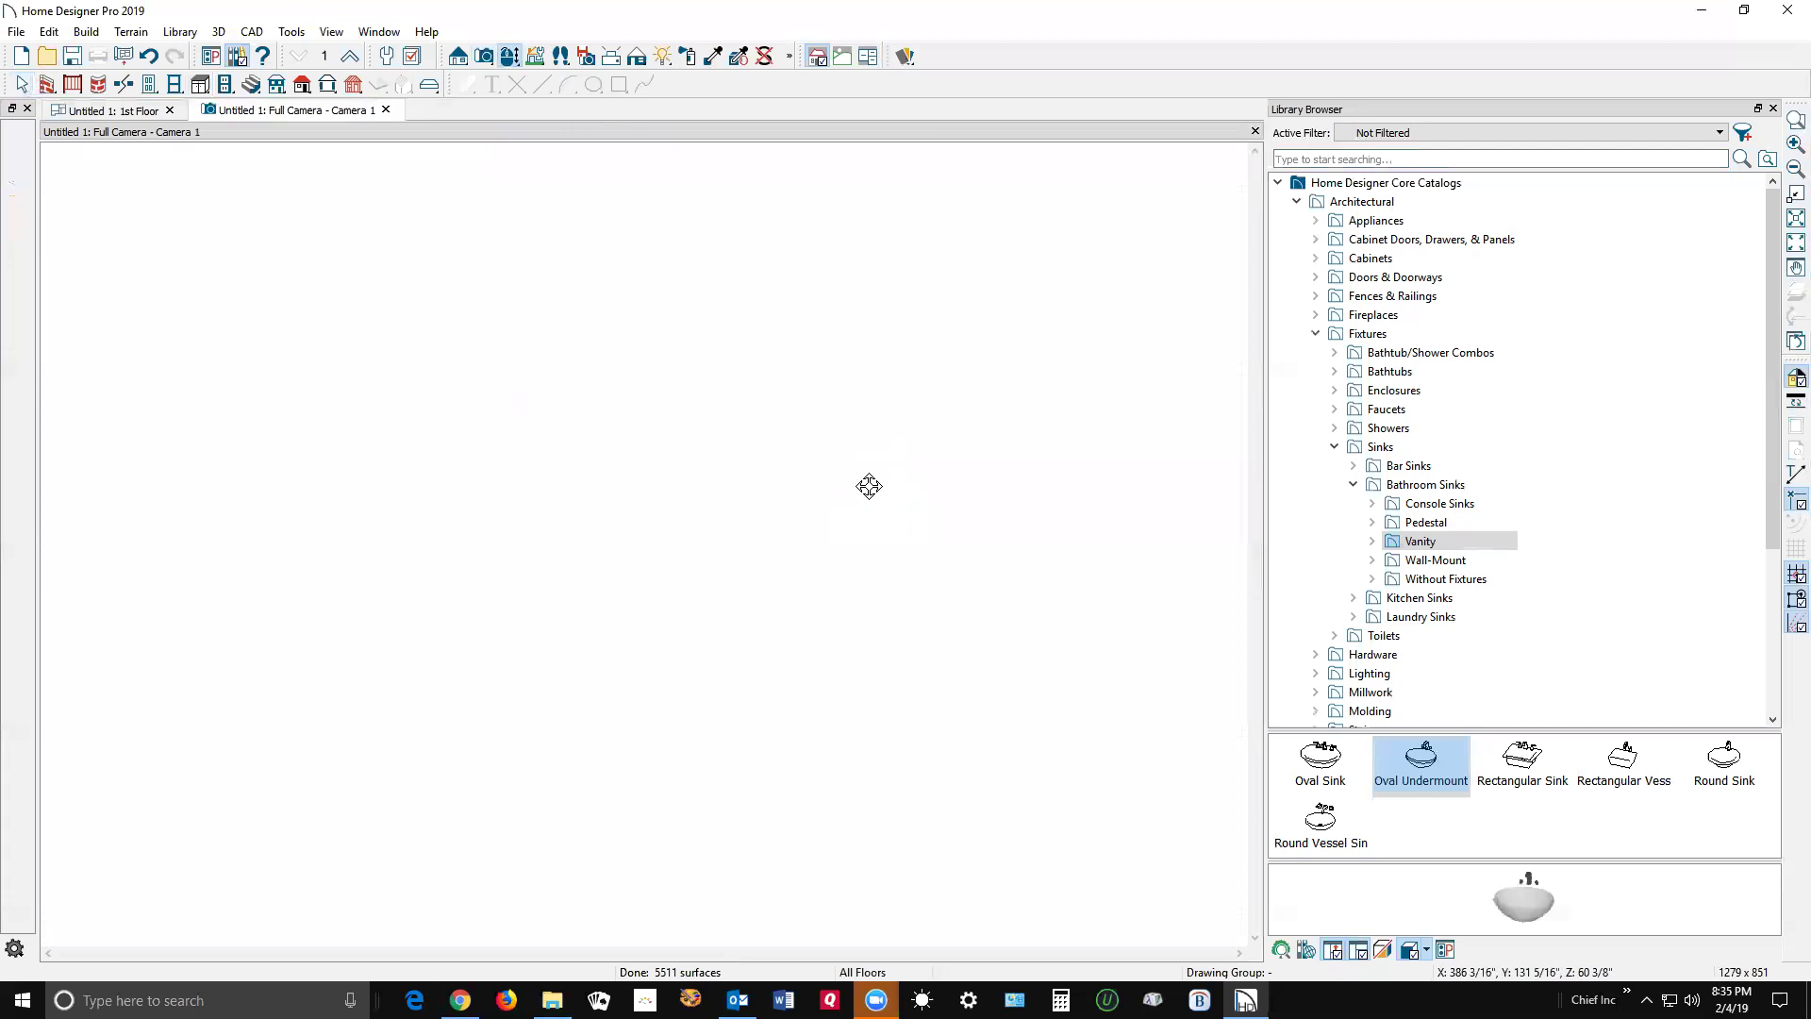
pyautogui.scroll(3, 714, 696)
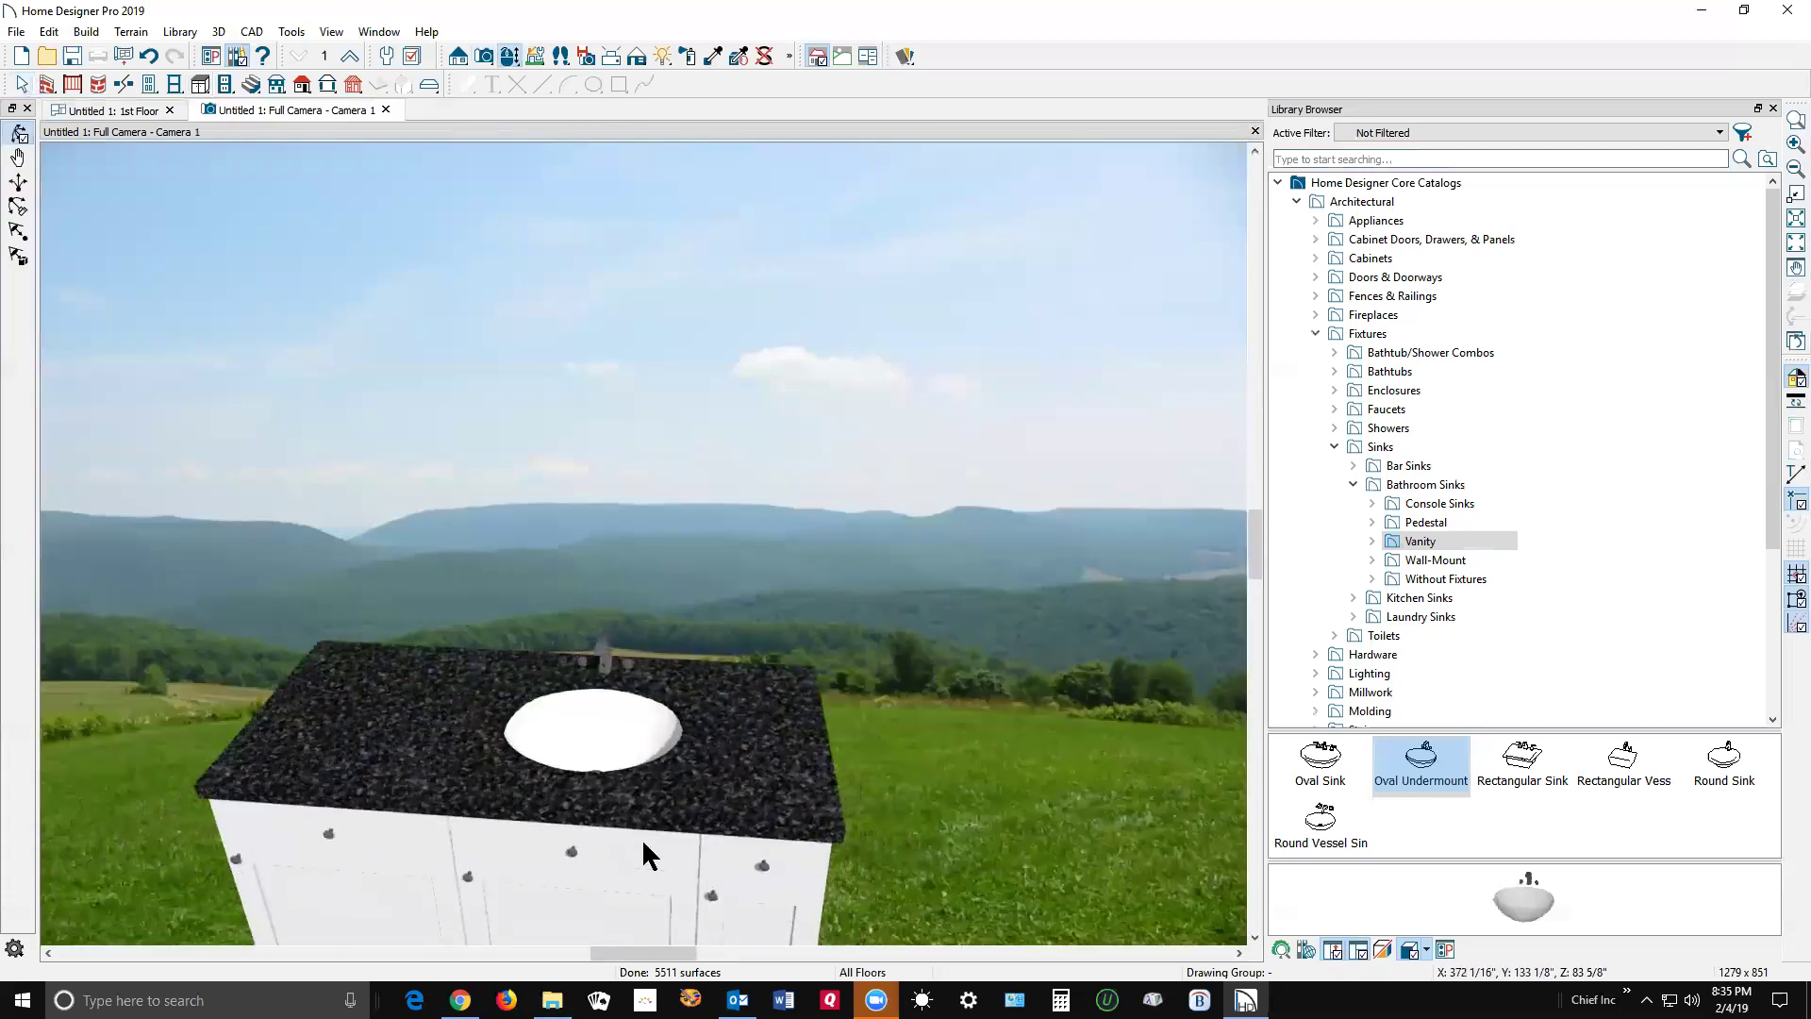
pyautogui.hotkey('ctrl', 'Tab')
# Step: Delete the existing sink, place a new Oval Undermount in the middle cabinet, and view it in 3D
pyautogui.scroll(2, 858, 517)
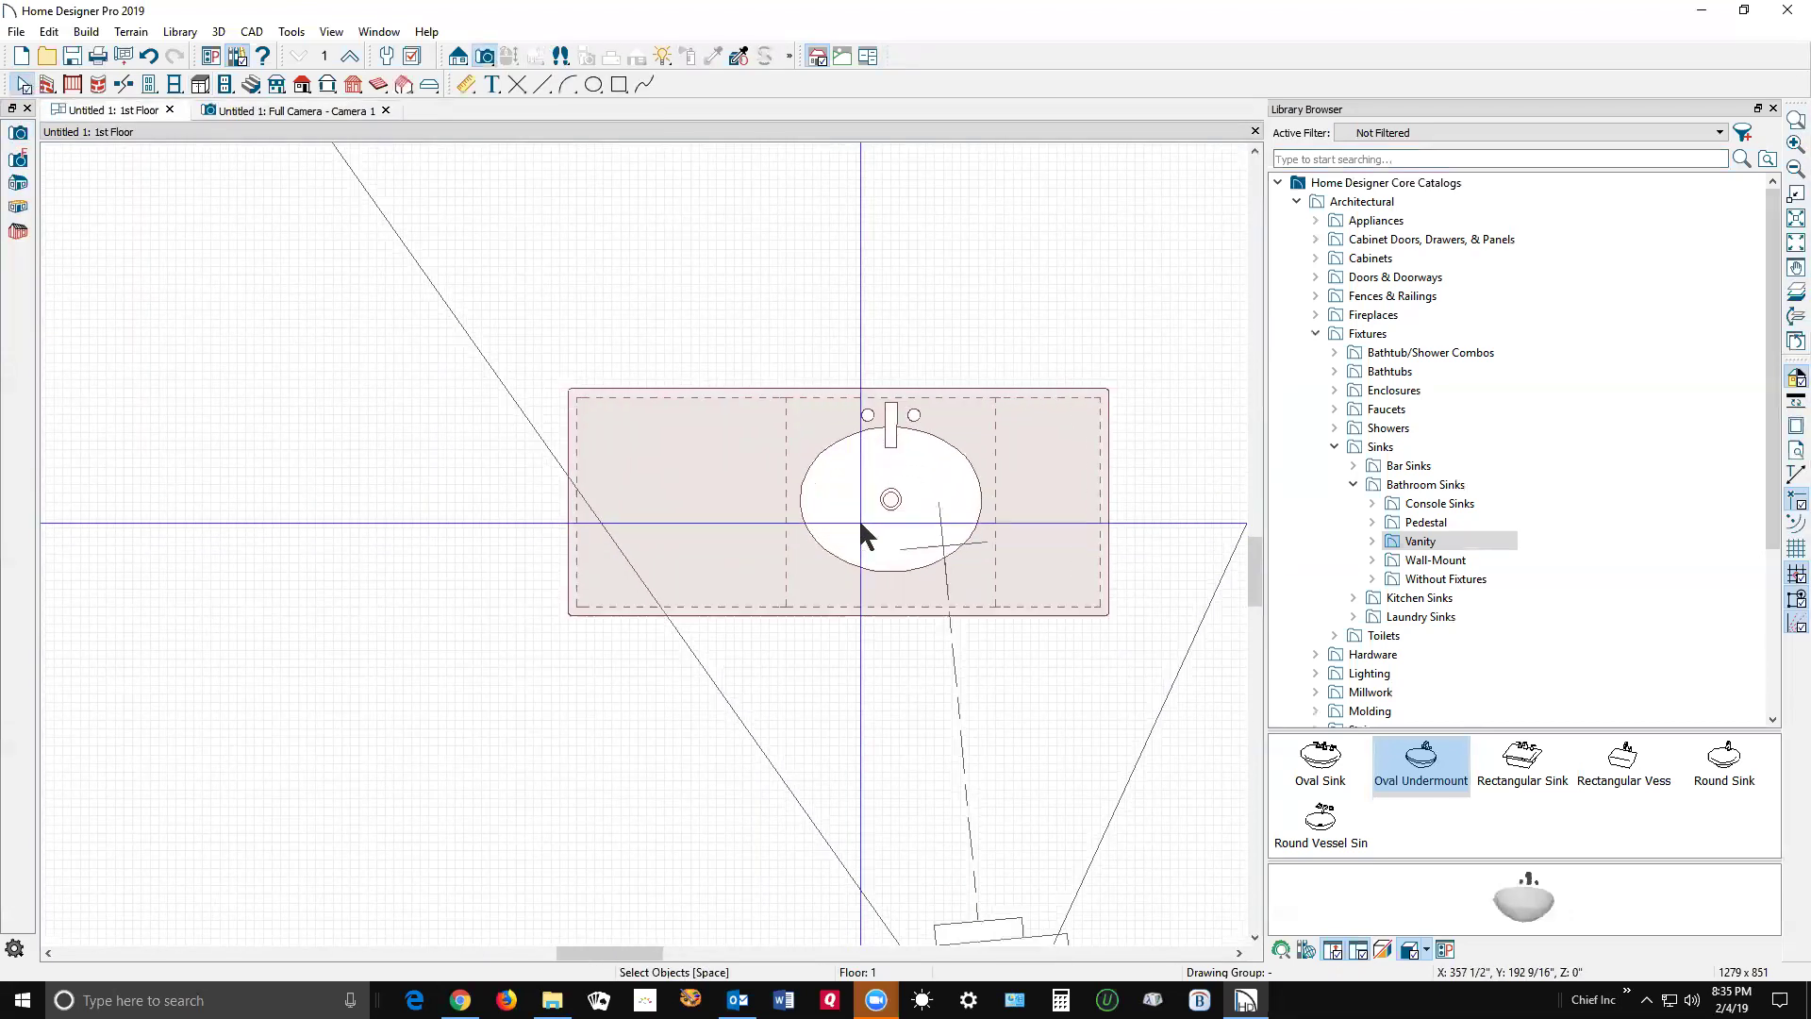
pyautogui.click(875, 507)
pyautogui.press('Escape')
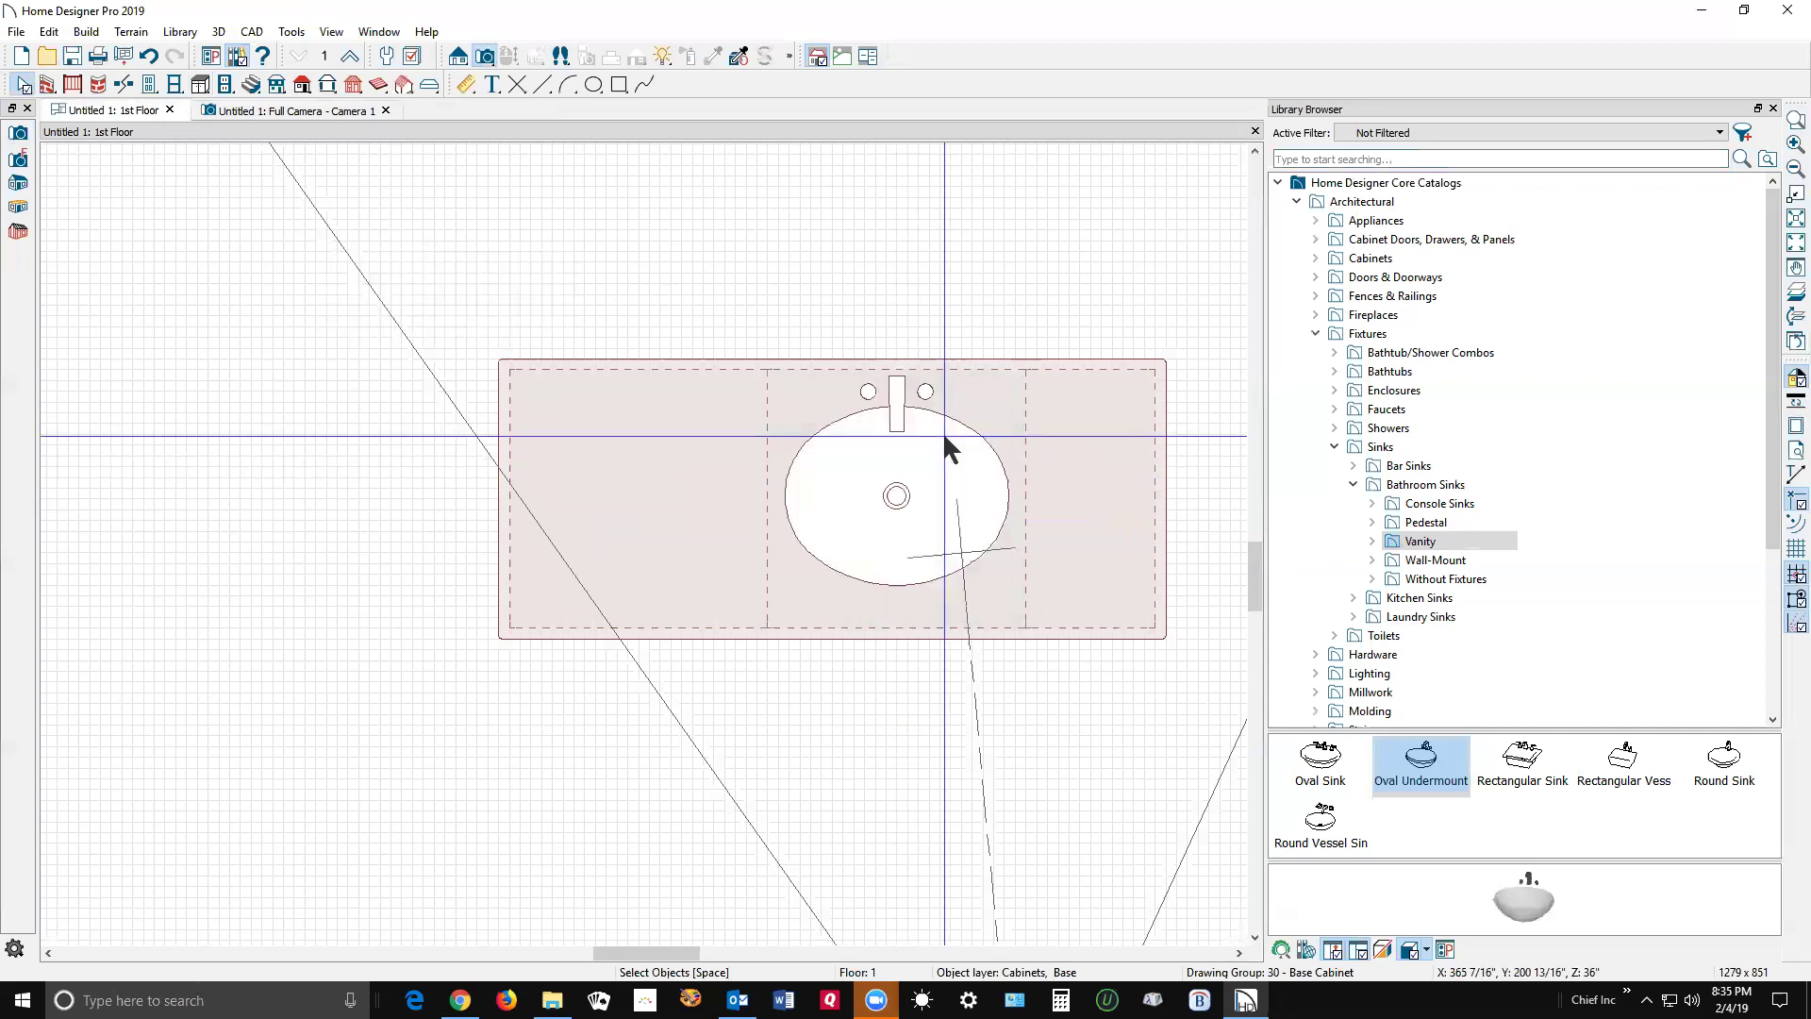
pyautogui.click(1082, 506)
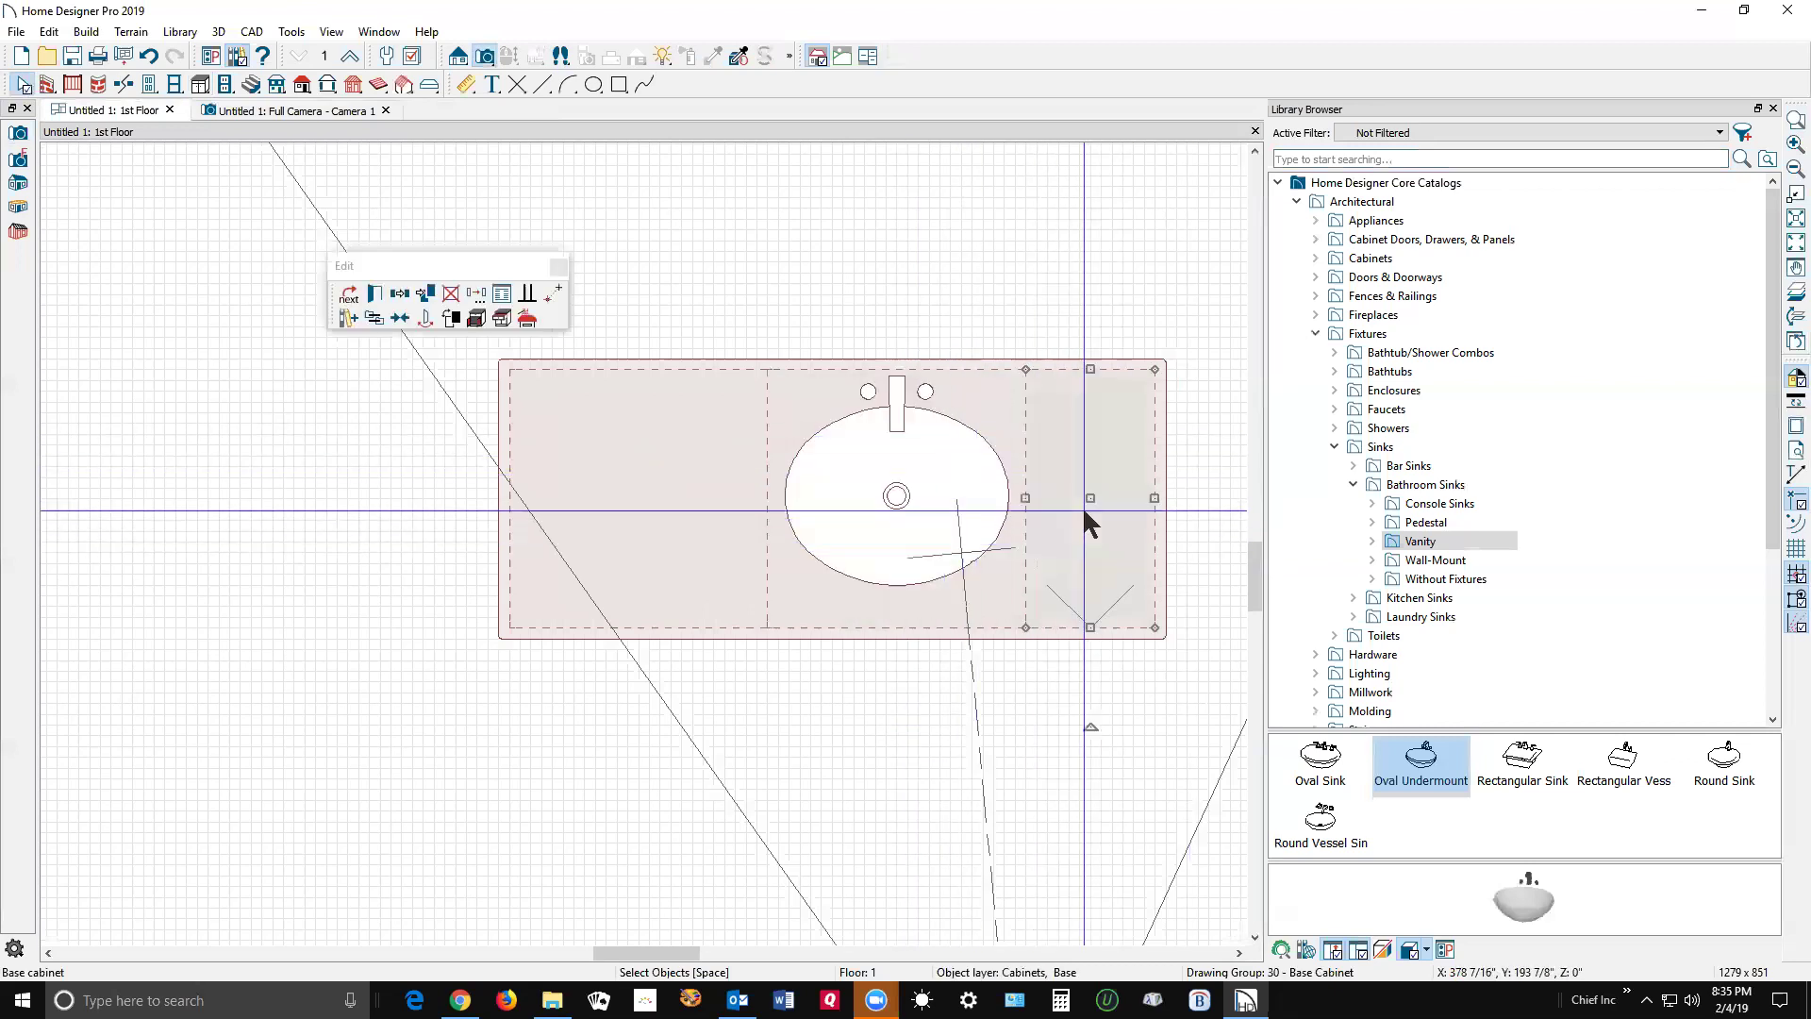
pyautogui.press('Tab')
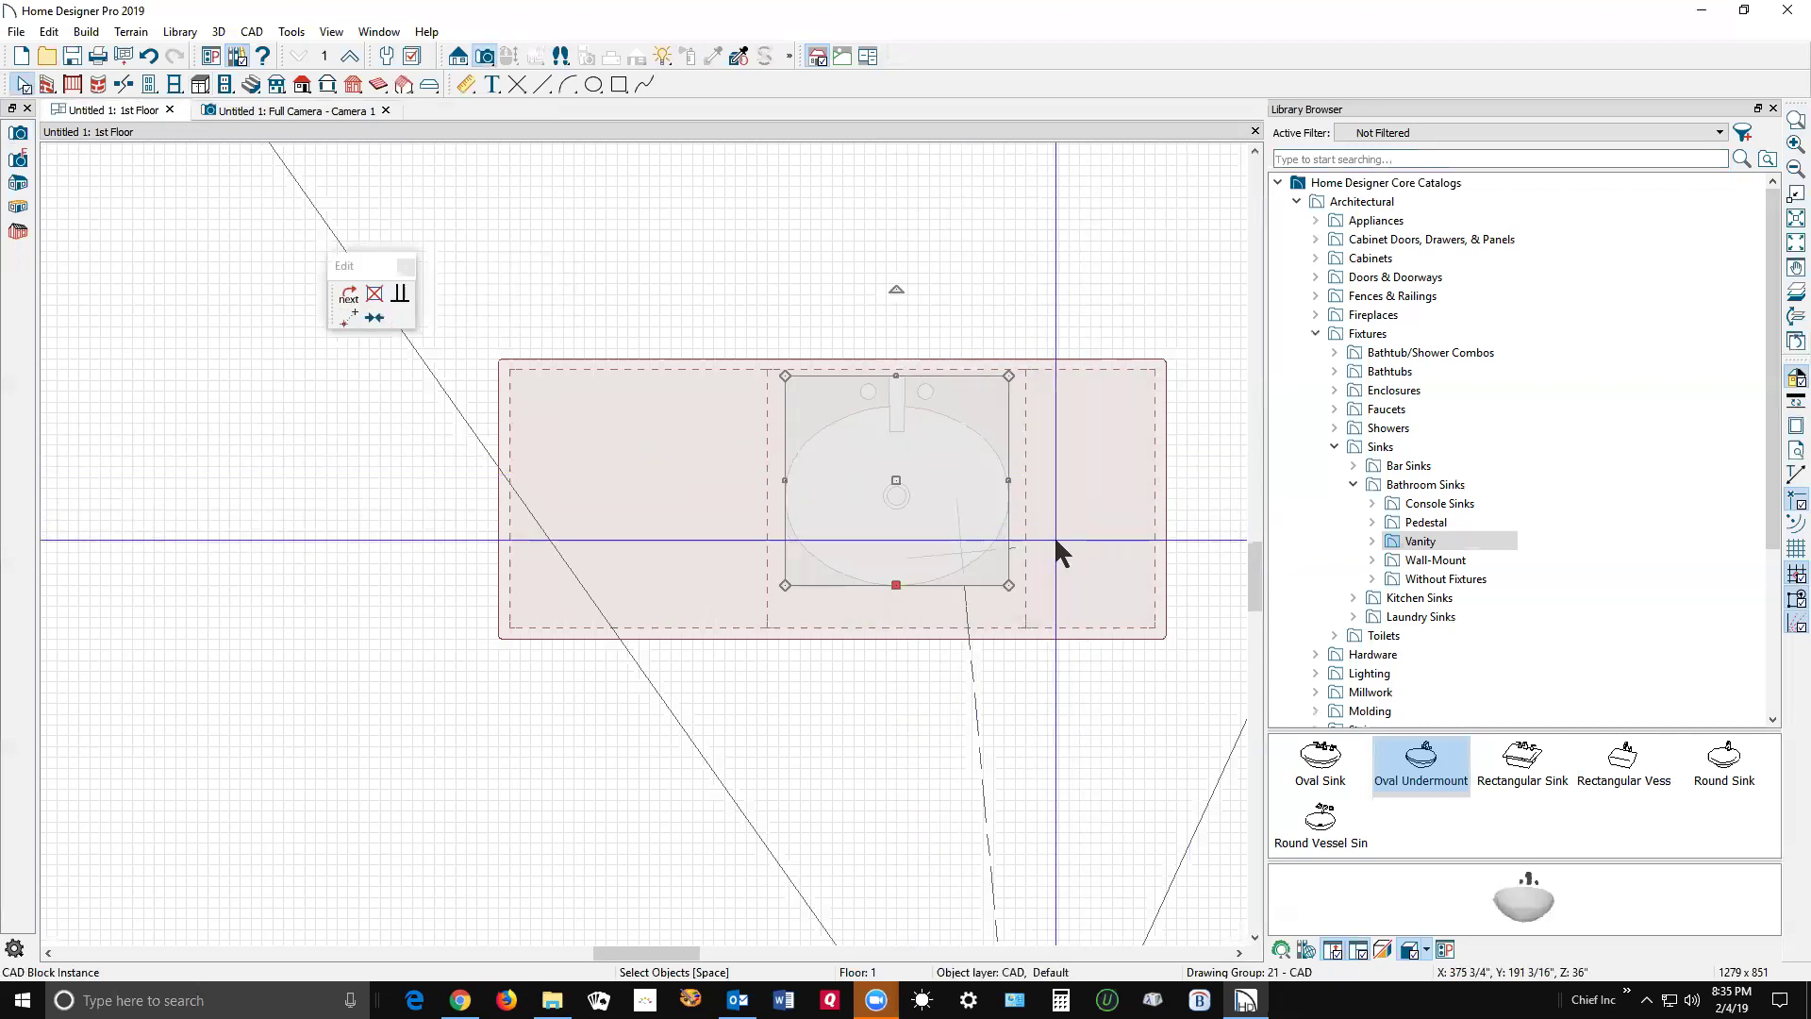
pyautogui.press('Delete')
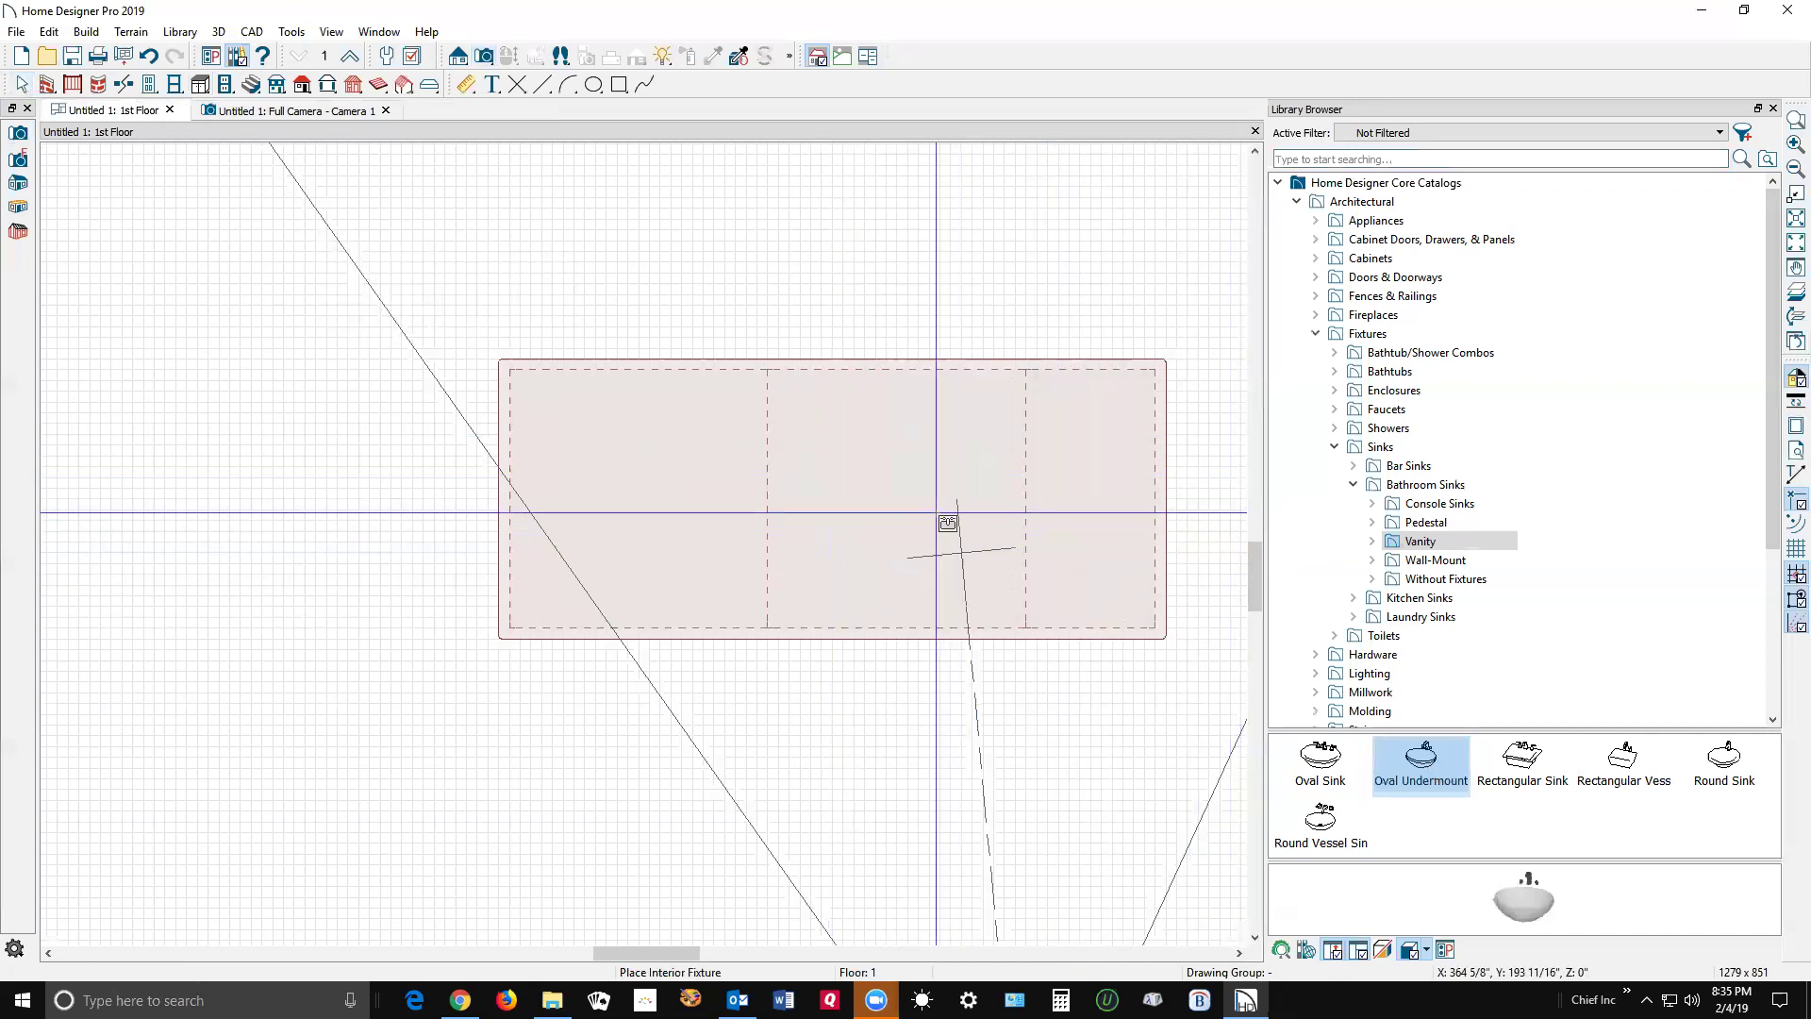
pyautogui.click(911, 531)
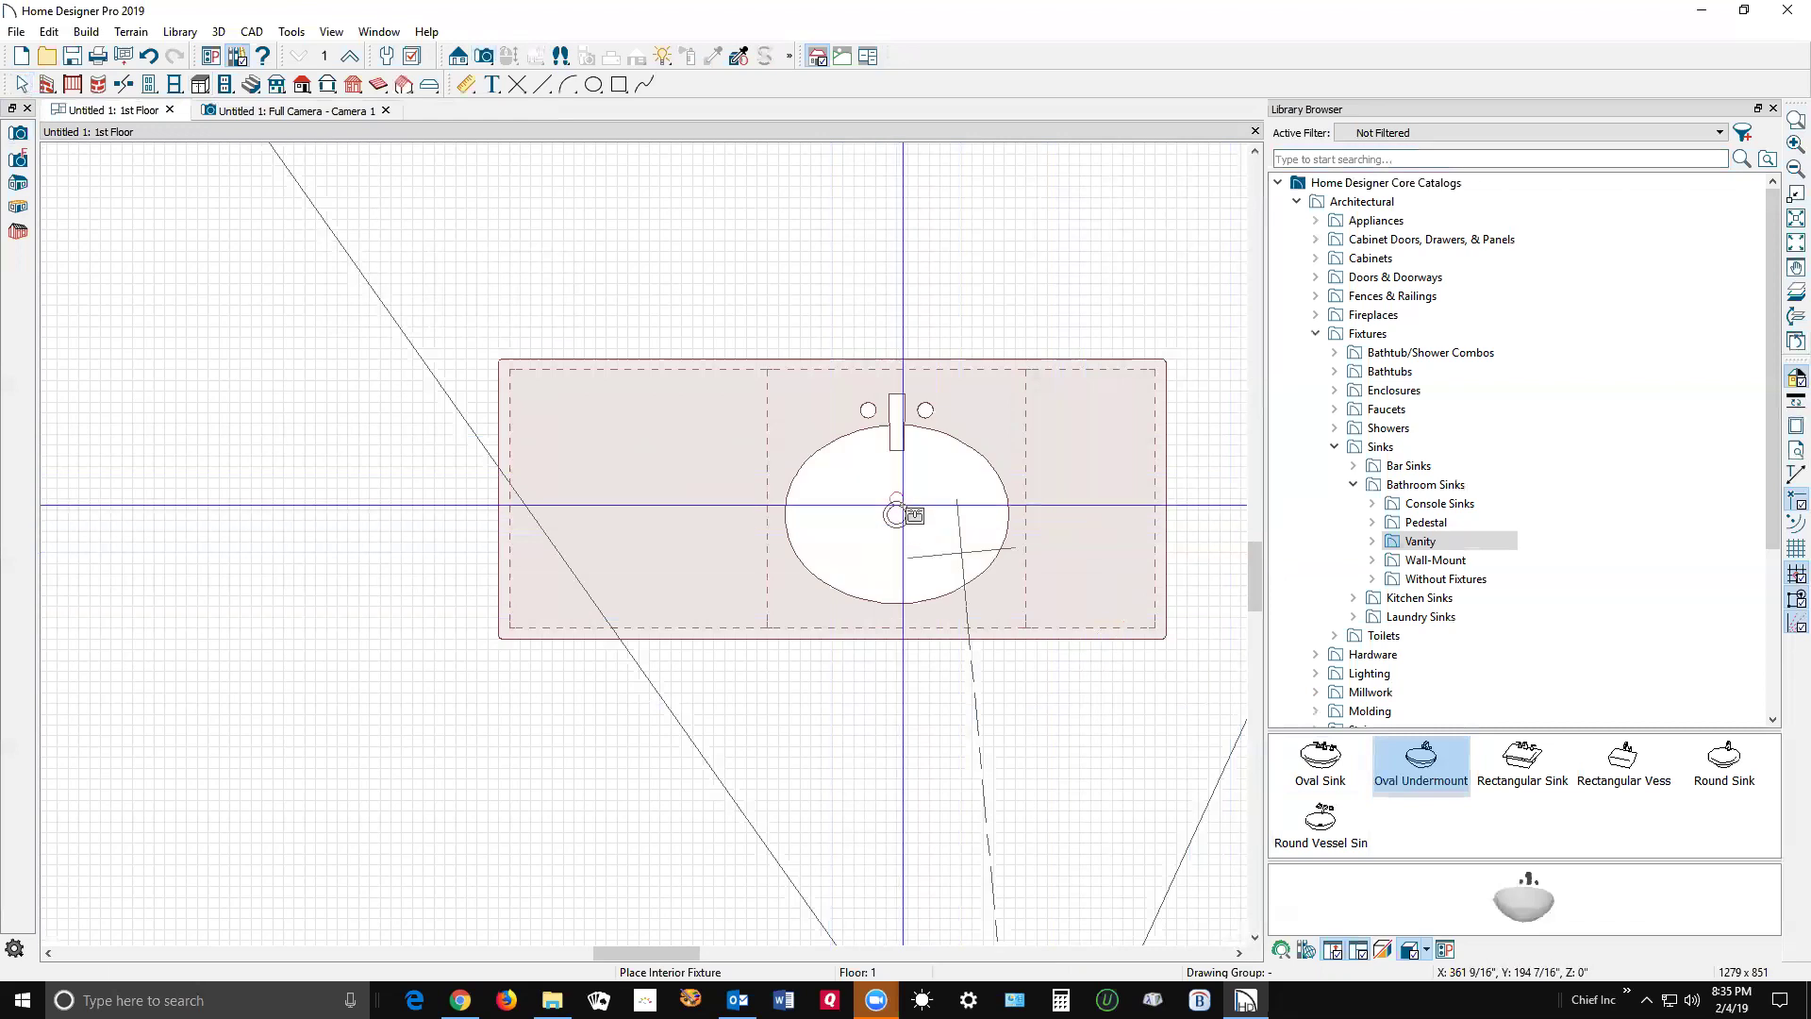
pyautogui.hotkey('ctrl', 'Tab')
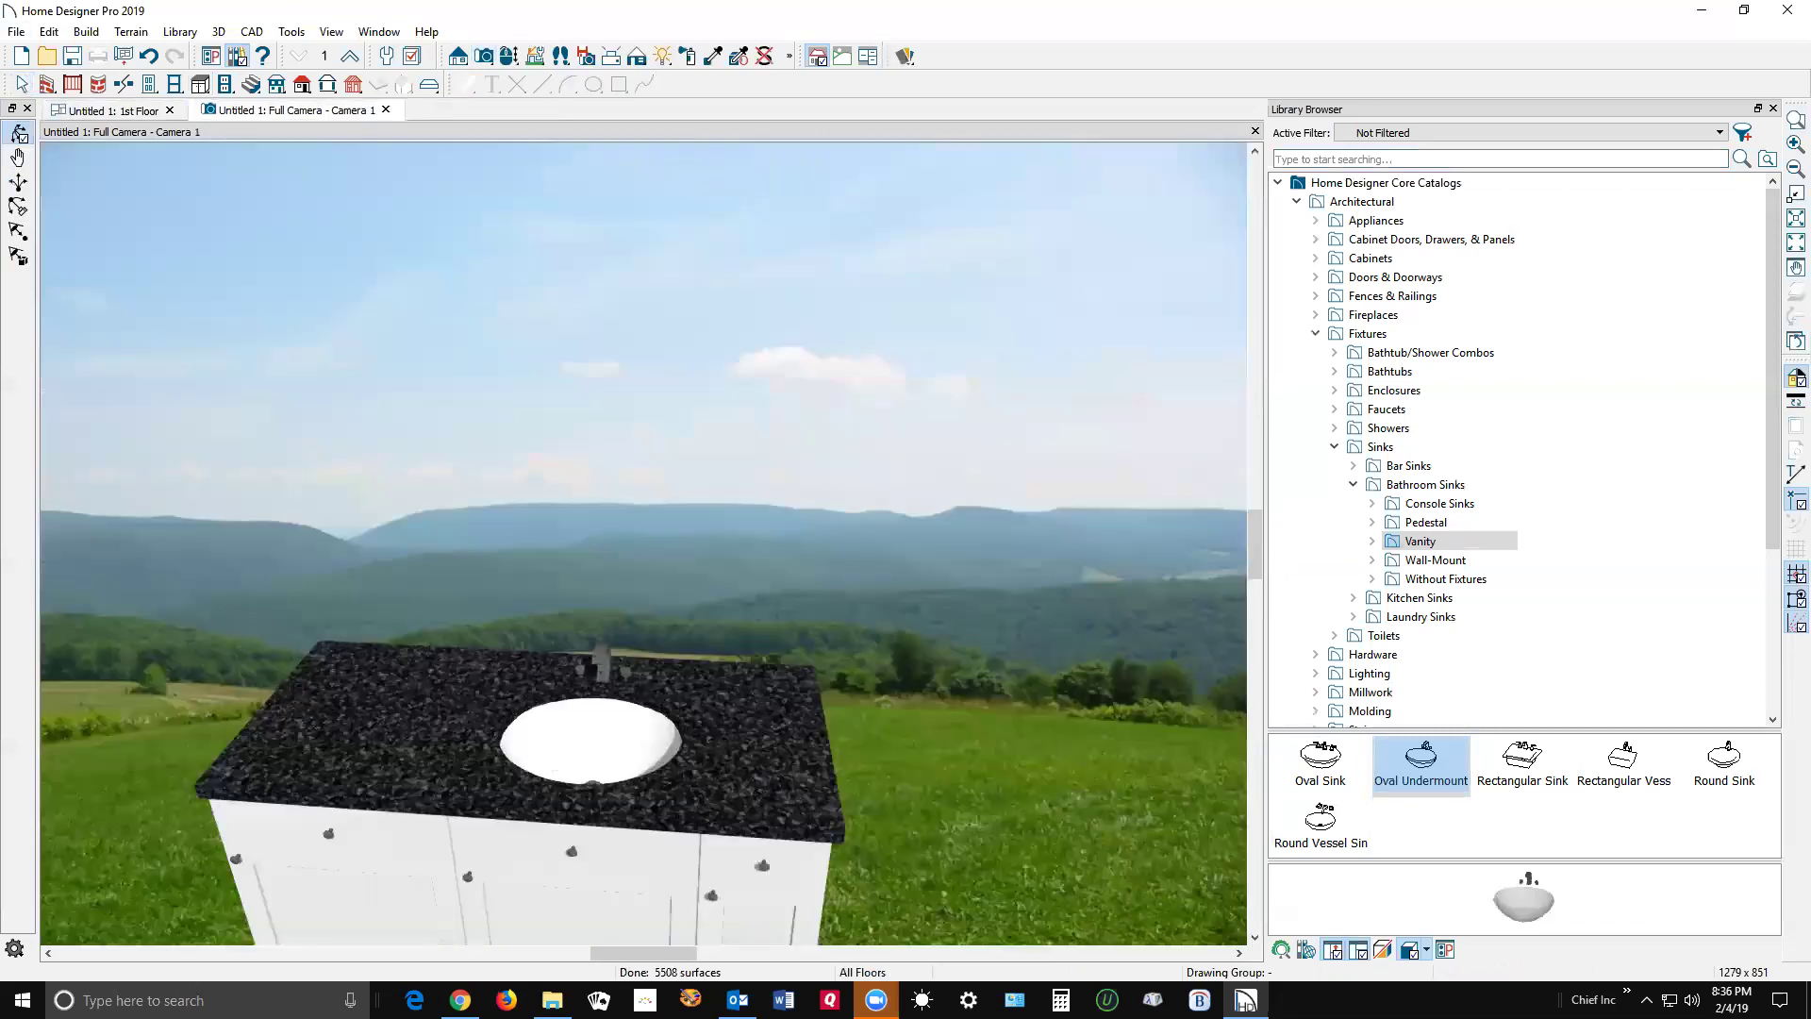
# Step: Drag the oval sink left from the middle cabinet and check it in the 3D view
pyautogui.hotkey('ctrl', 'Tab')
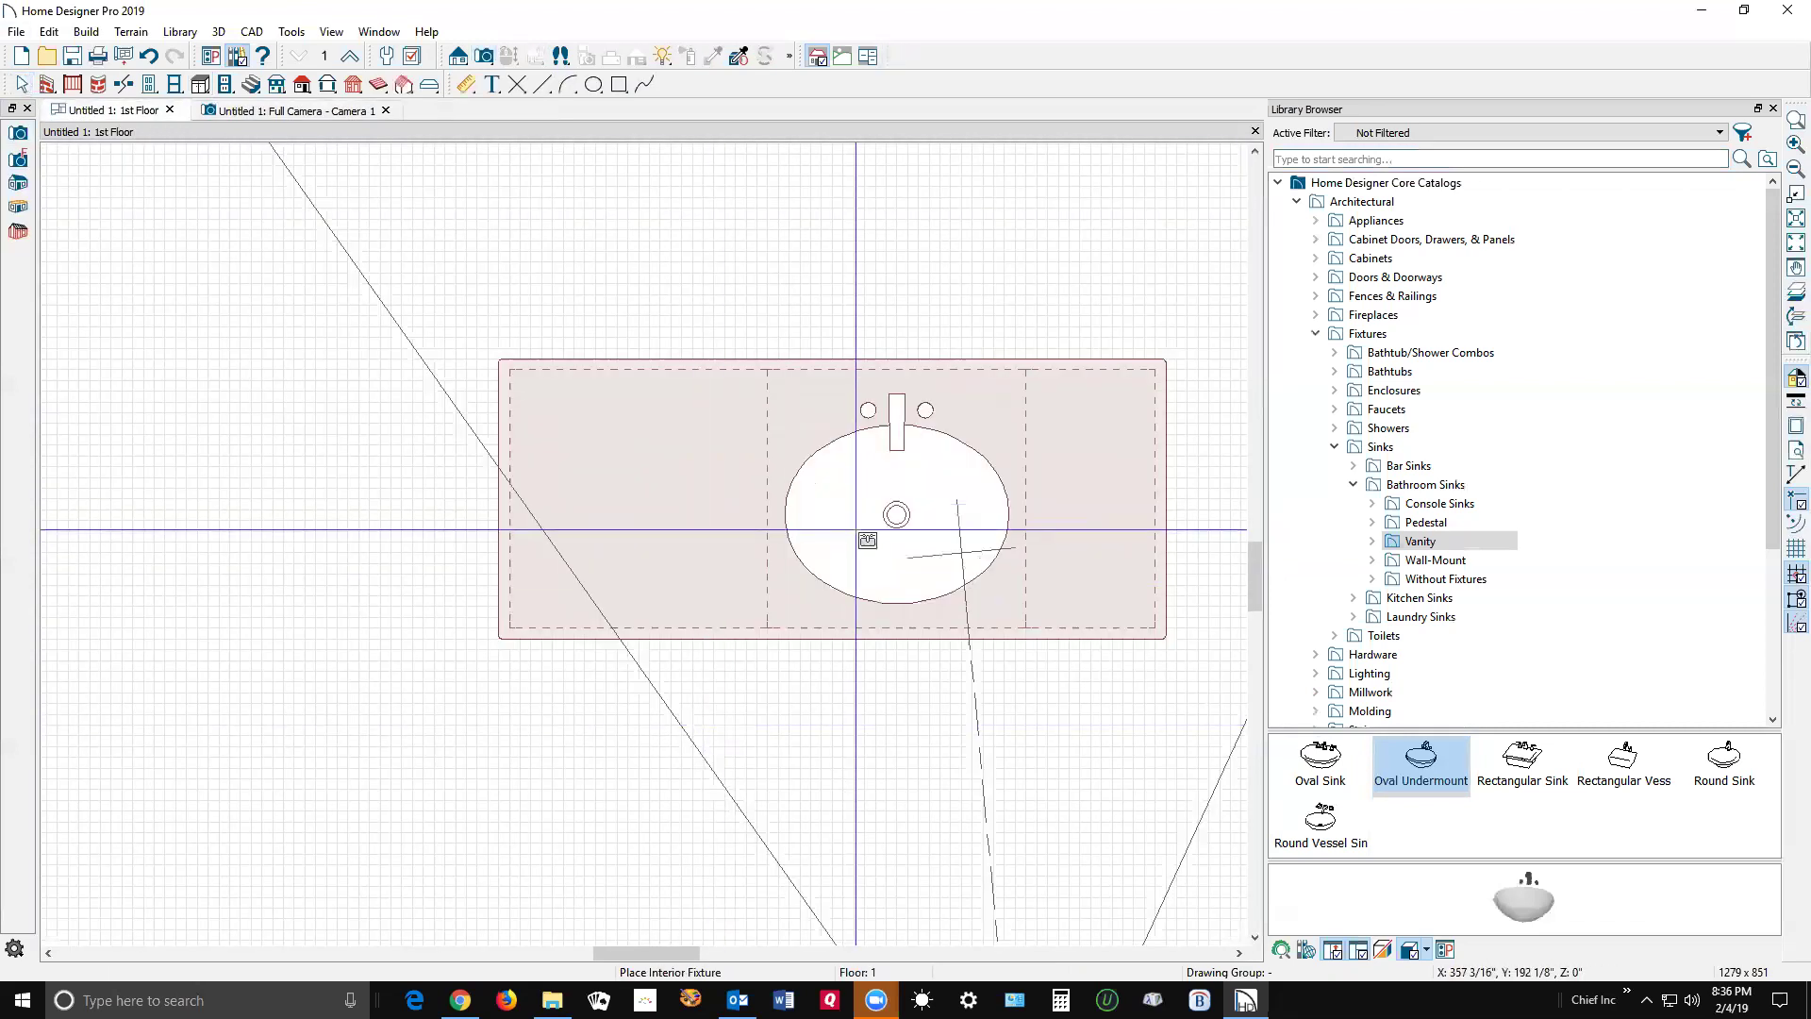
pyautogui.click(876, 514)
pyautogui.click(906, 524)
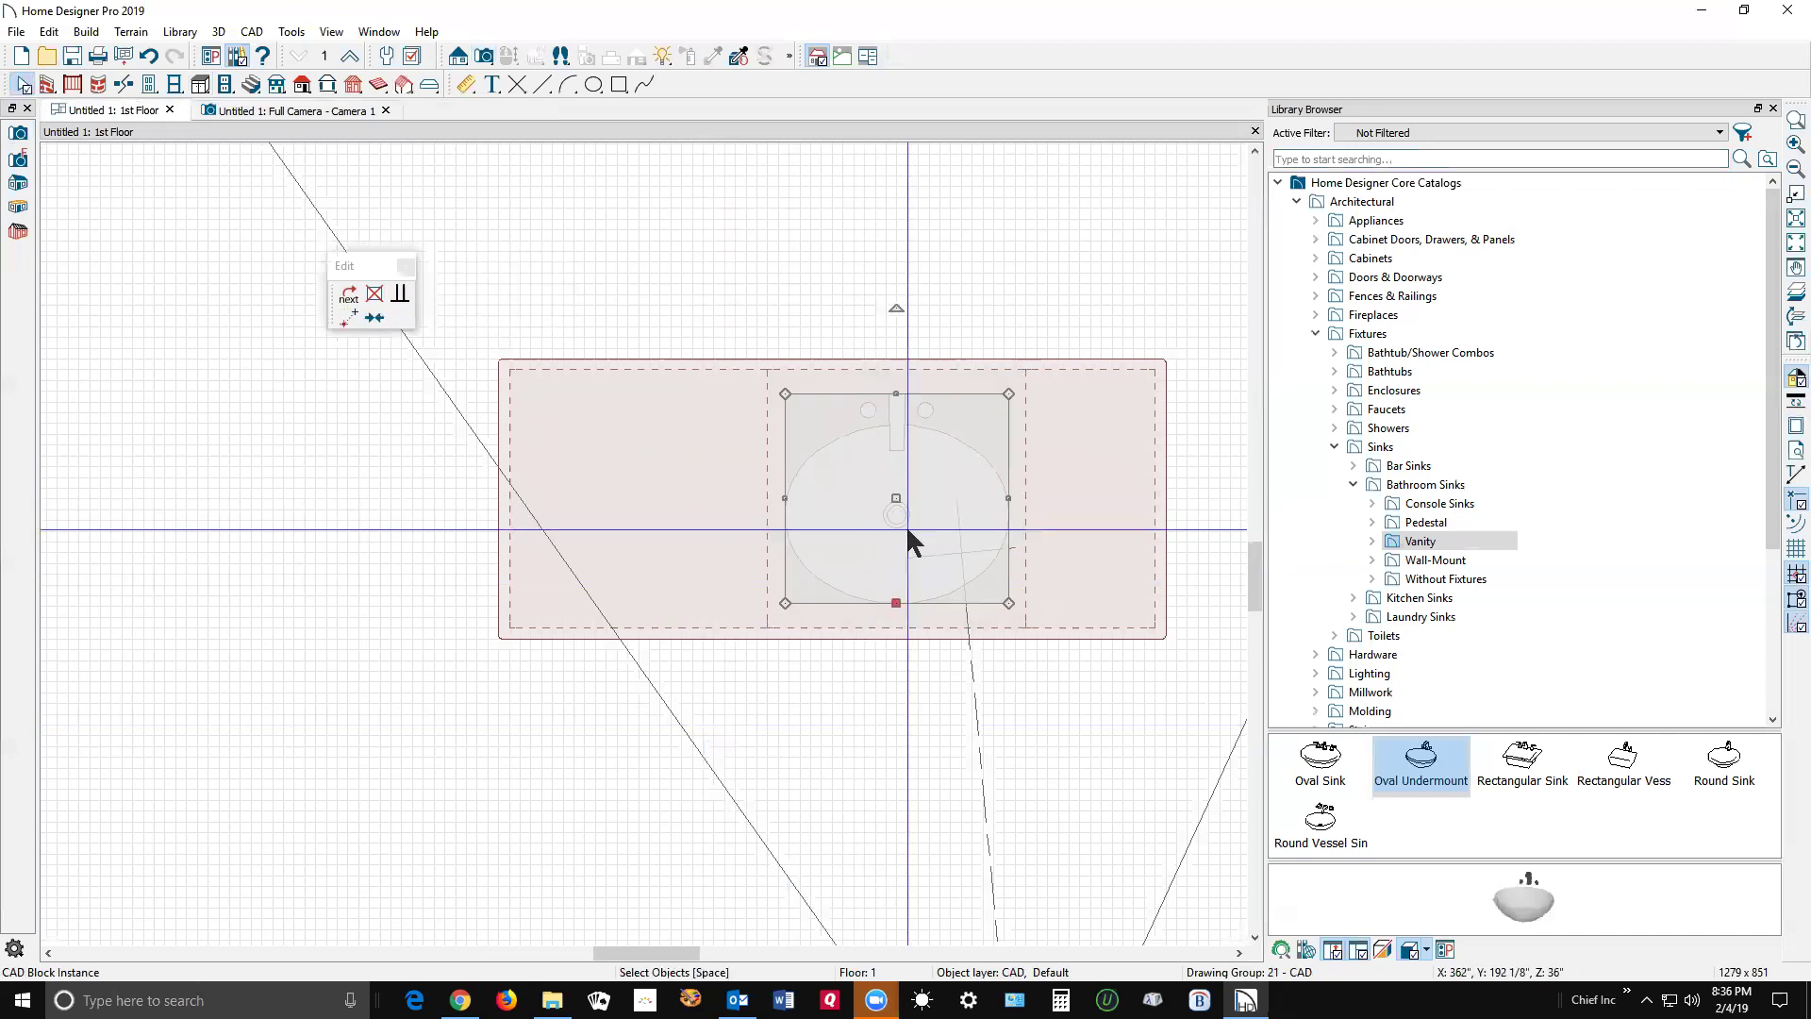
pyautogui.moveTo(895, 495); pyautogui.dragTo(774, 491)
pyautogui.press('Escape')
pyautogui.hotkey('ctrl', 'Tab')
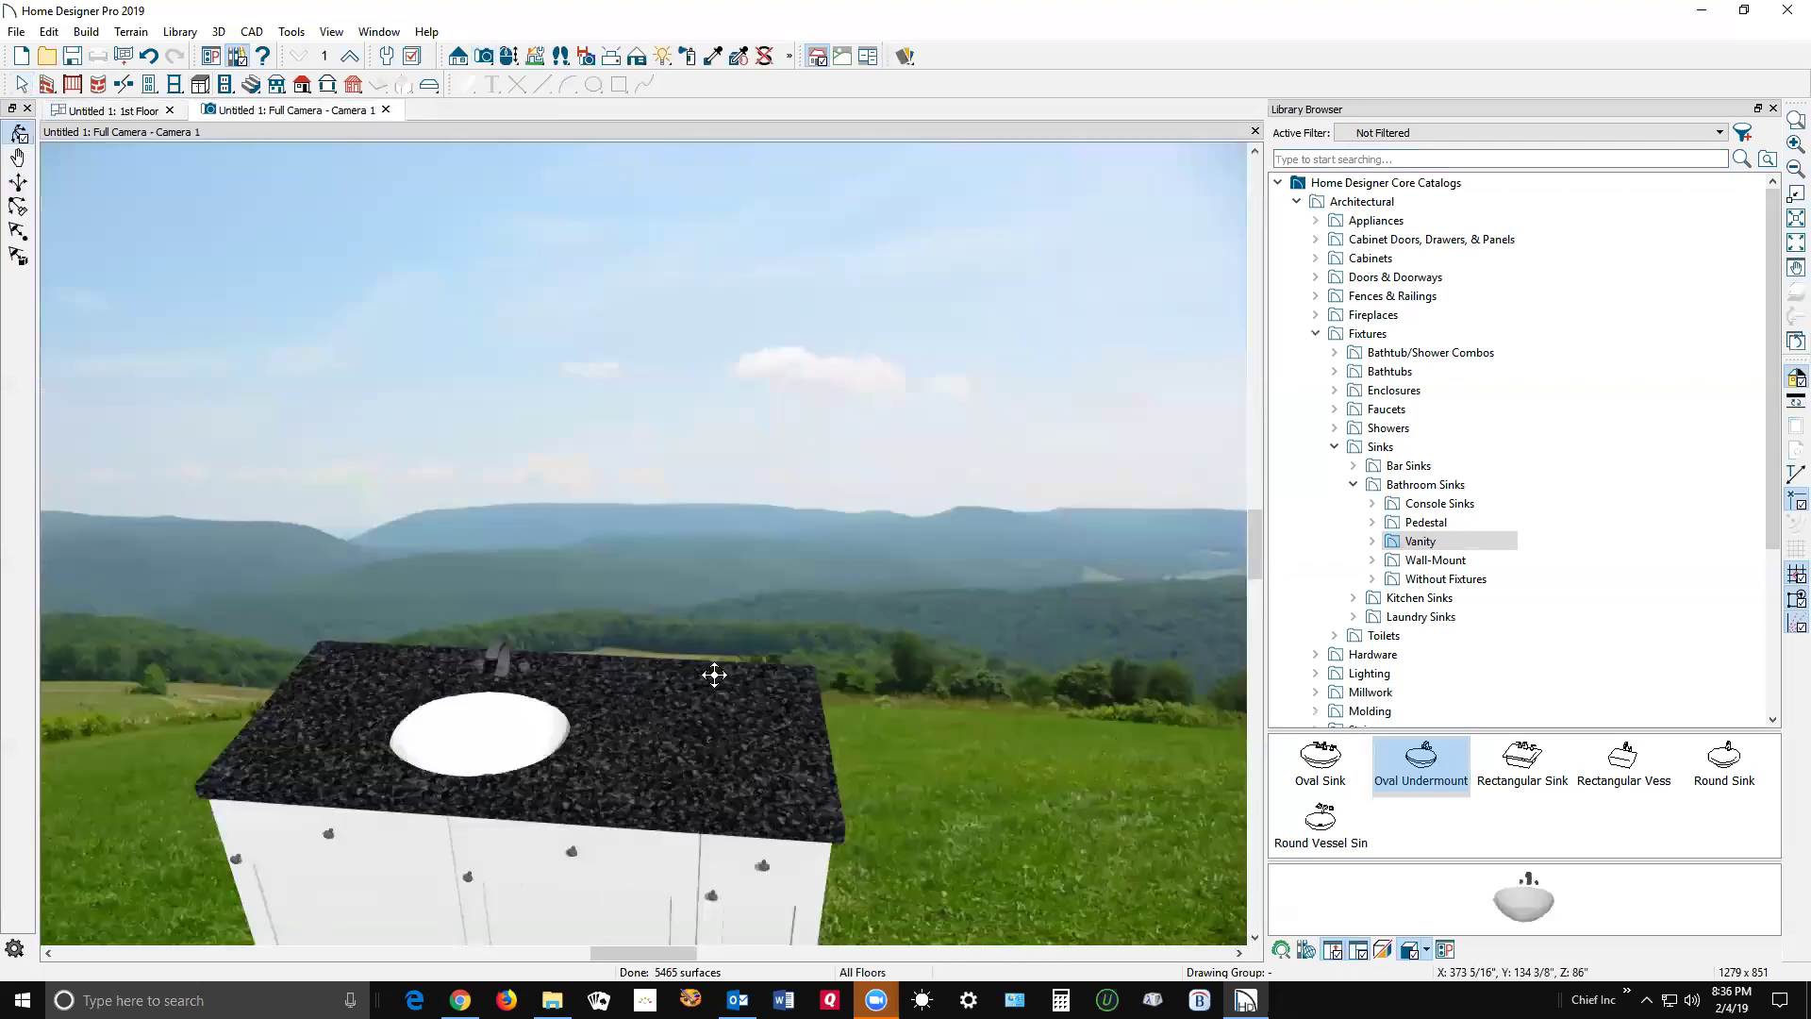
# Step: Drag the sink further left until it sits over the left cabinet
pyautogui.hotkey('ctrl', 'Tab')
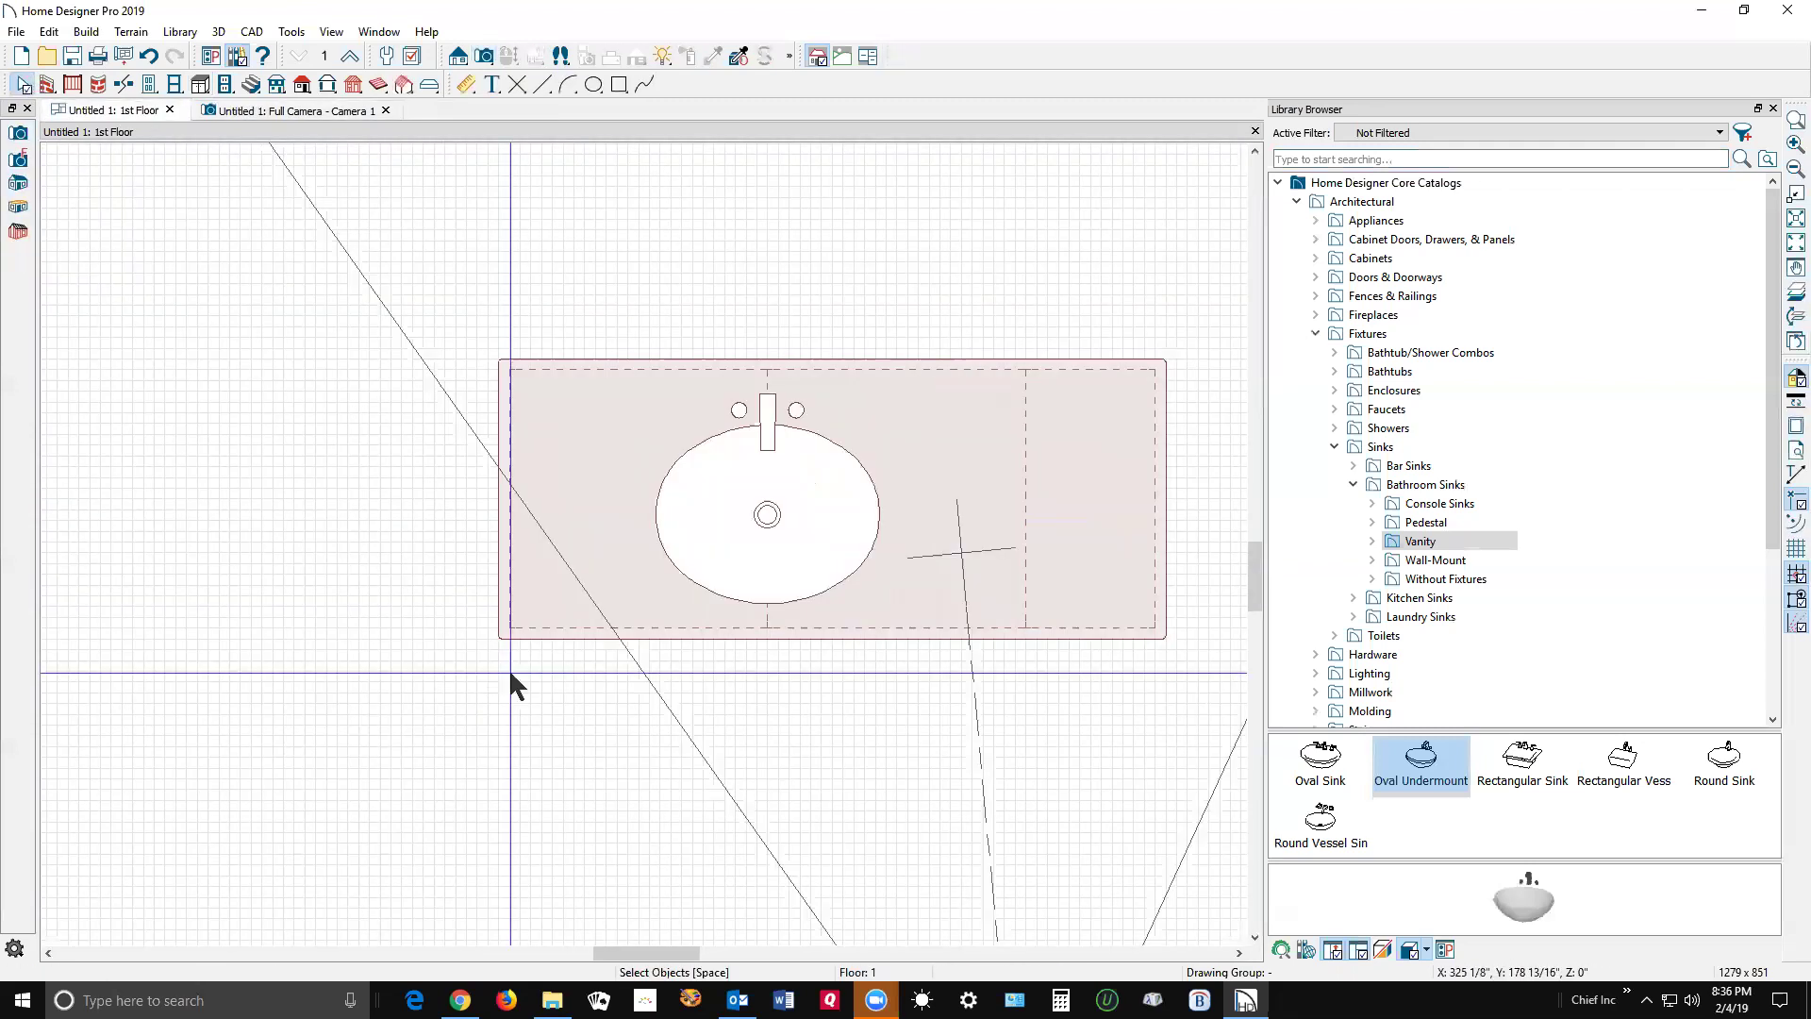
pyautogui.click(915, 566)
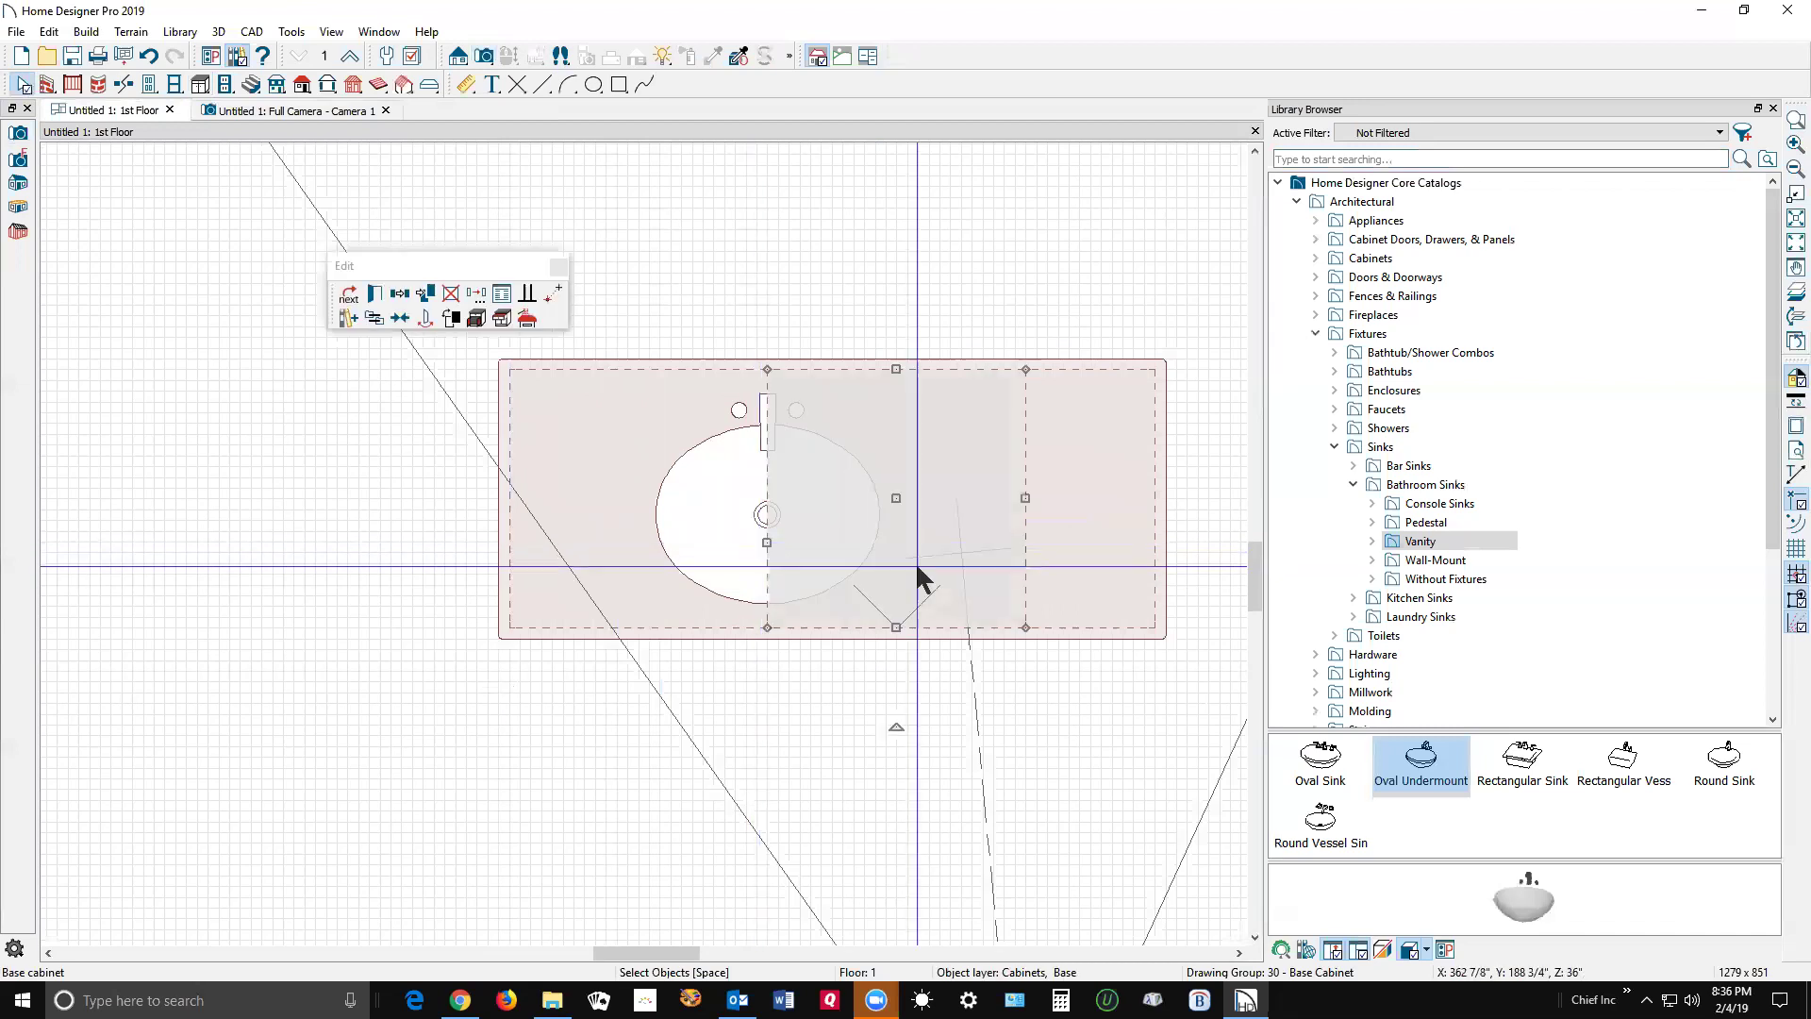
pyautogui.click(892, 500)
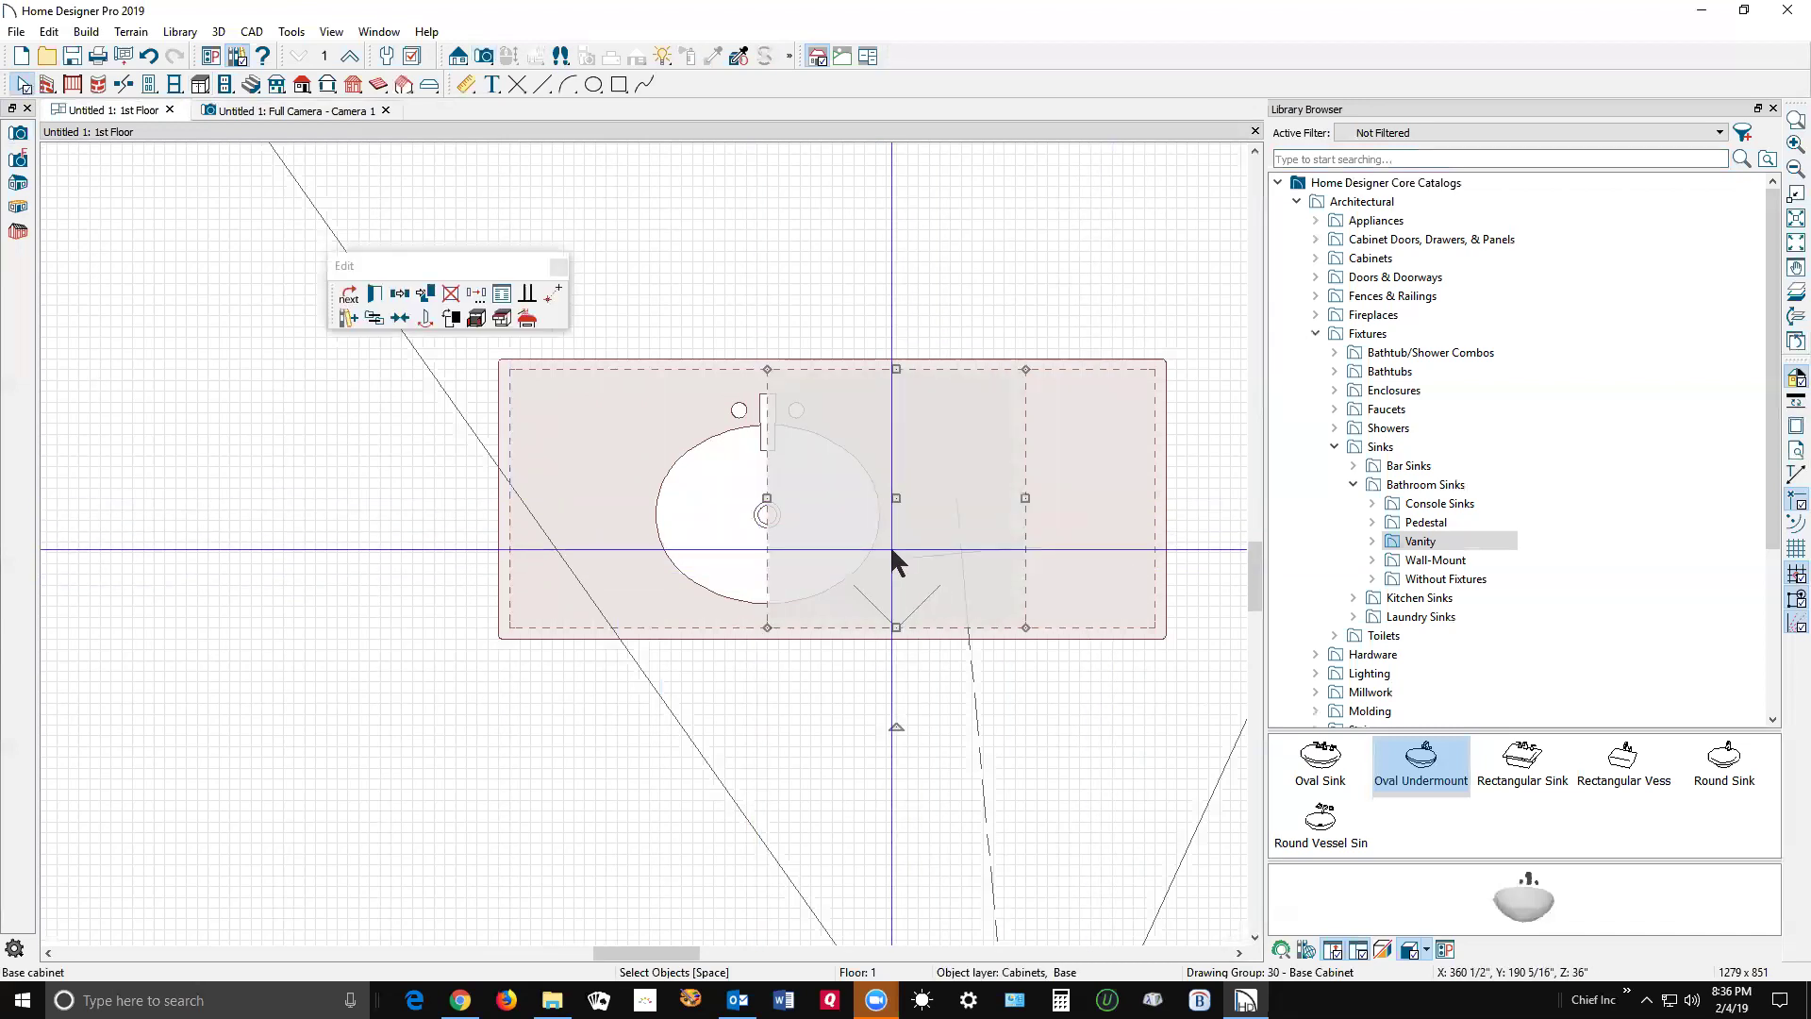
pyautogui.click(890, 545)
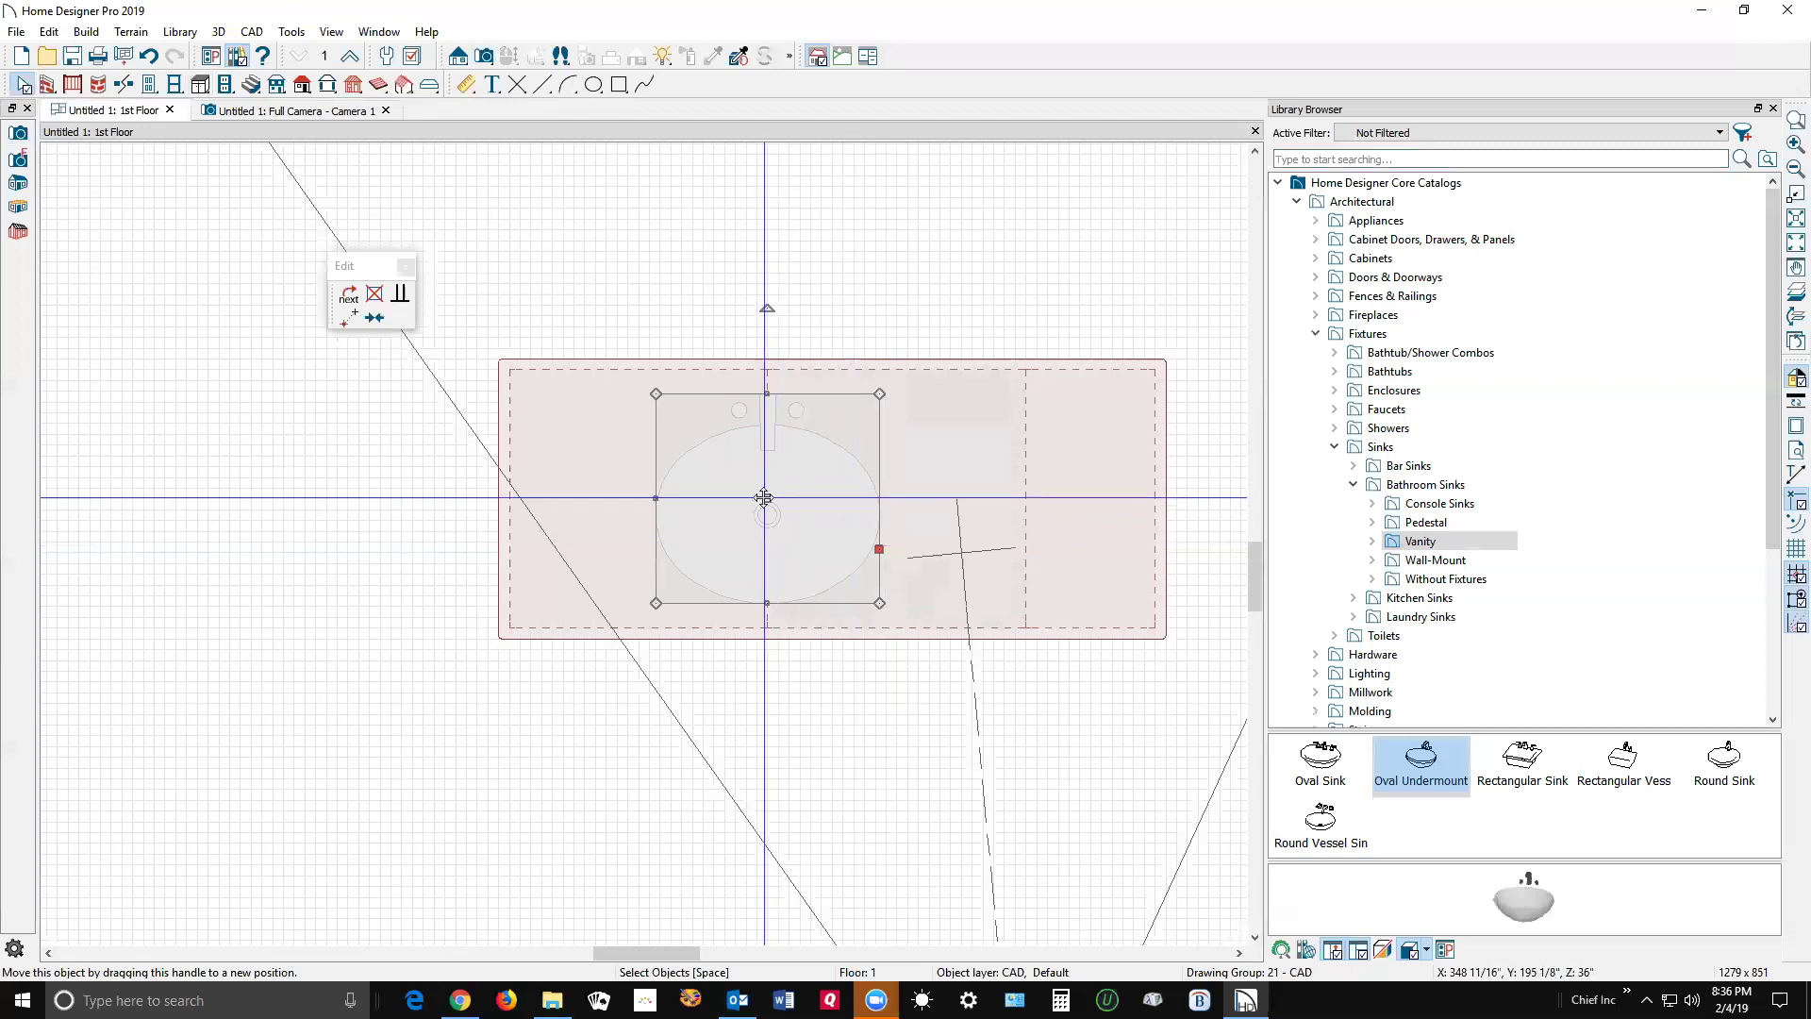
pyautogui.moveTo(764, 498); pyautogui.dragTo(632, 495)
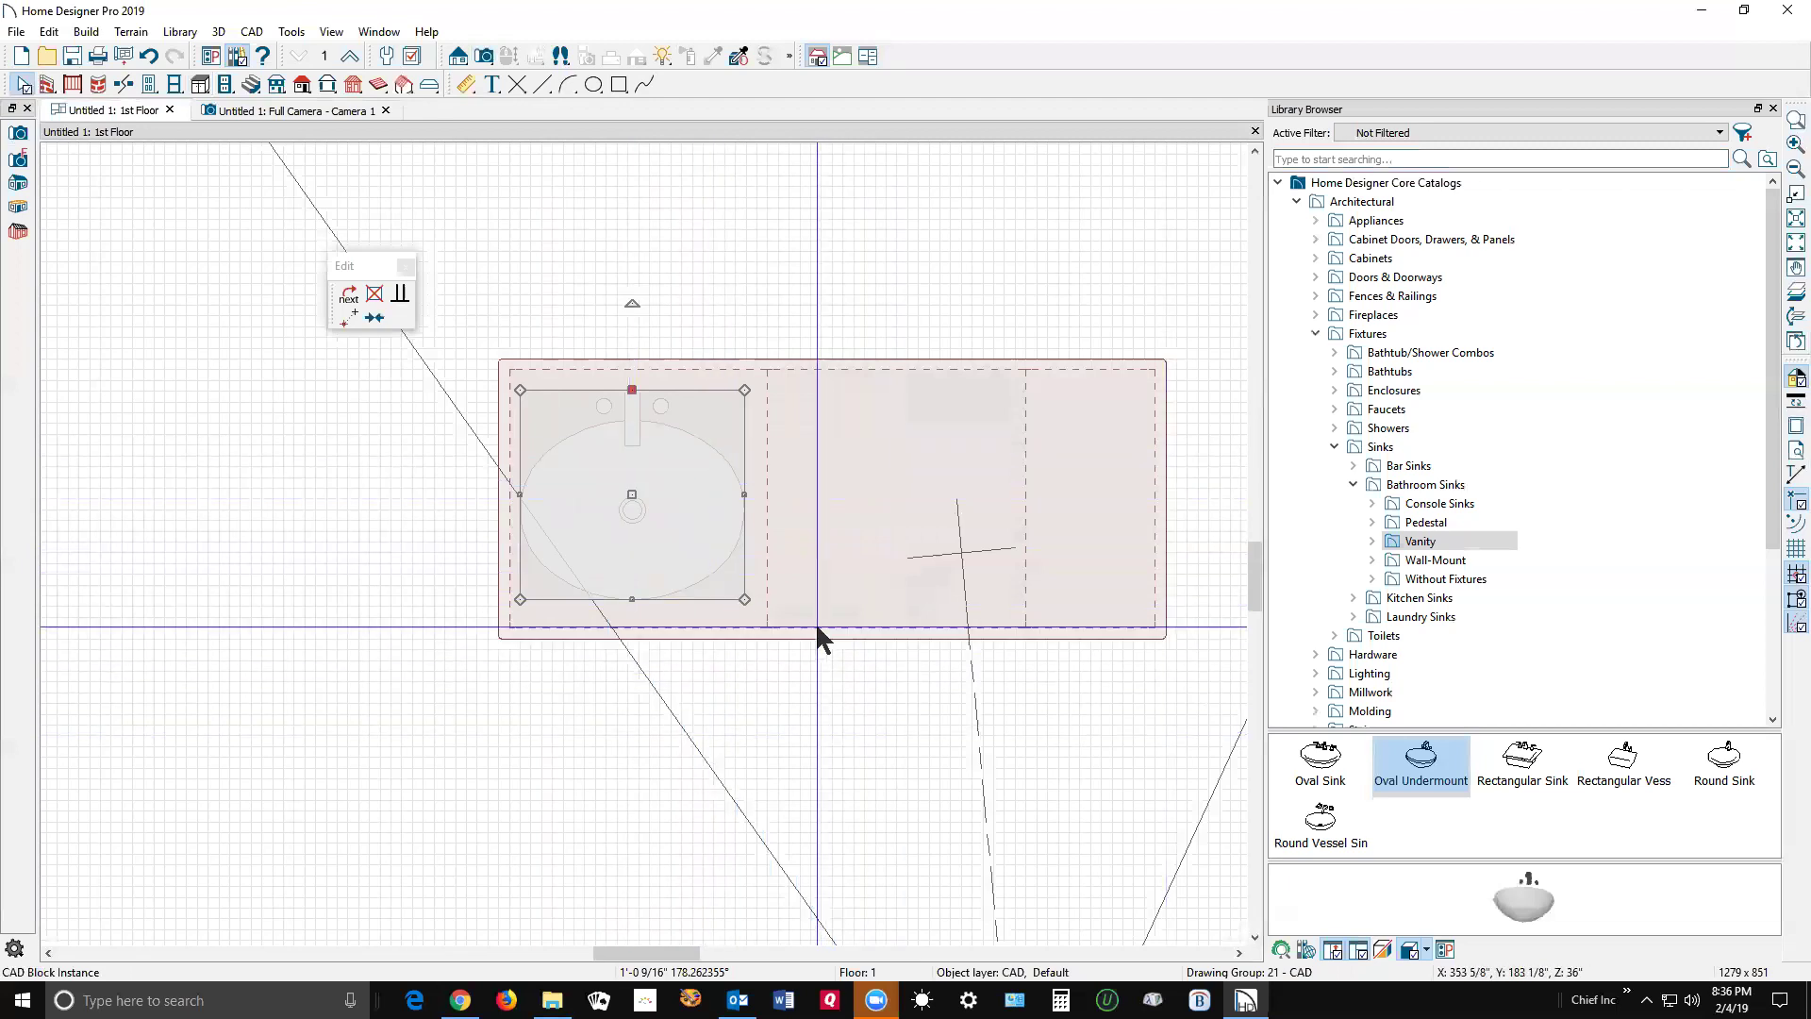
# Step: Delete the sink and place a fresh Oval Undermount in the left cabinet, checking it in 3D
pyautogui.press('Delete')
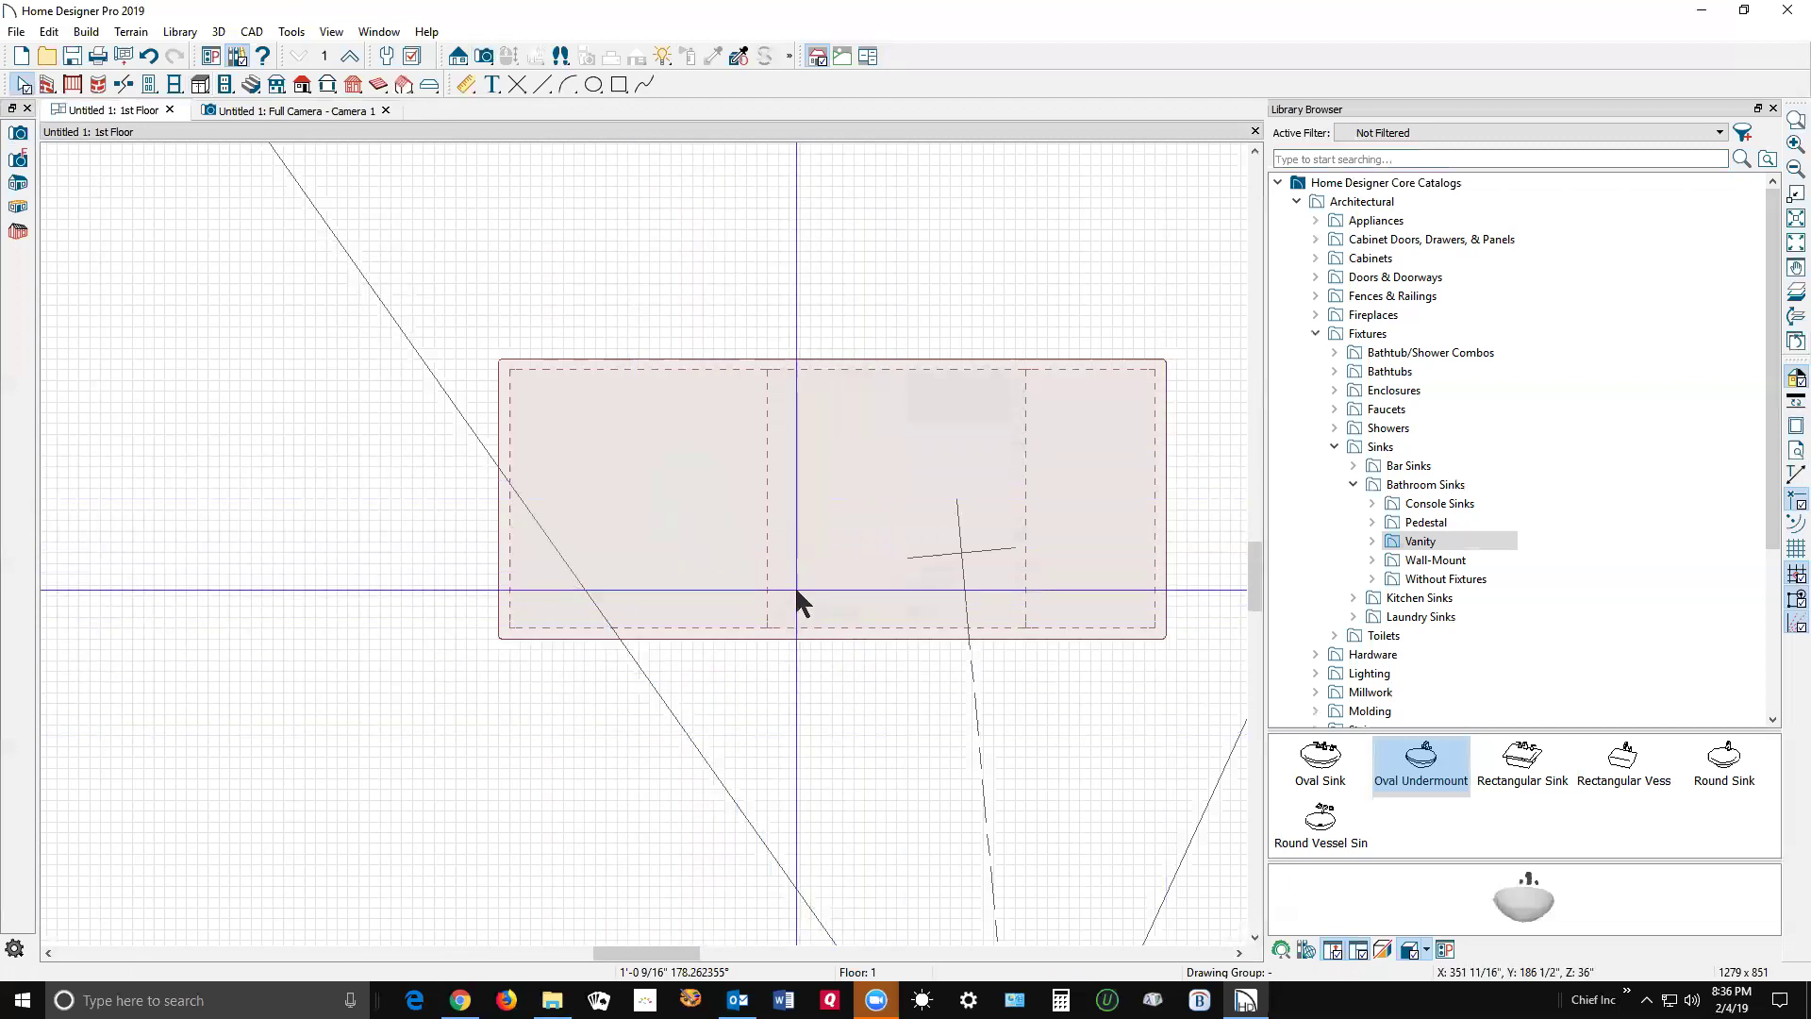
pyautogui.click(1421, 761)
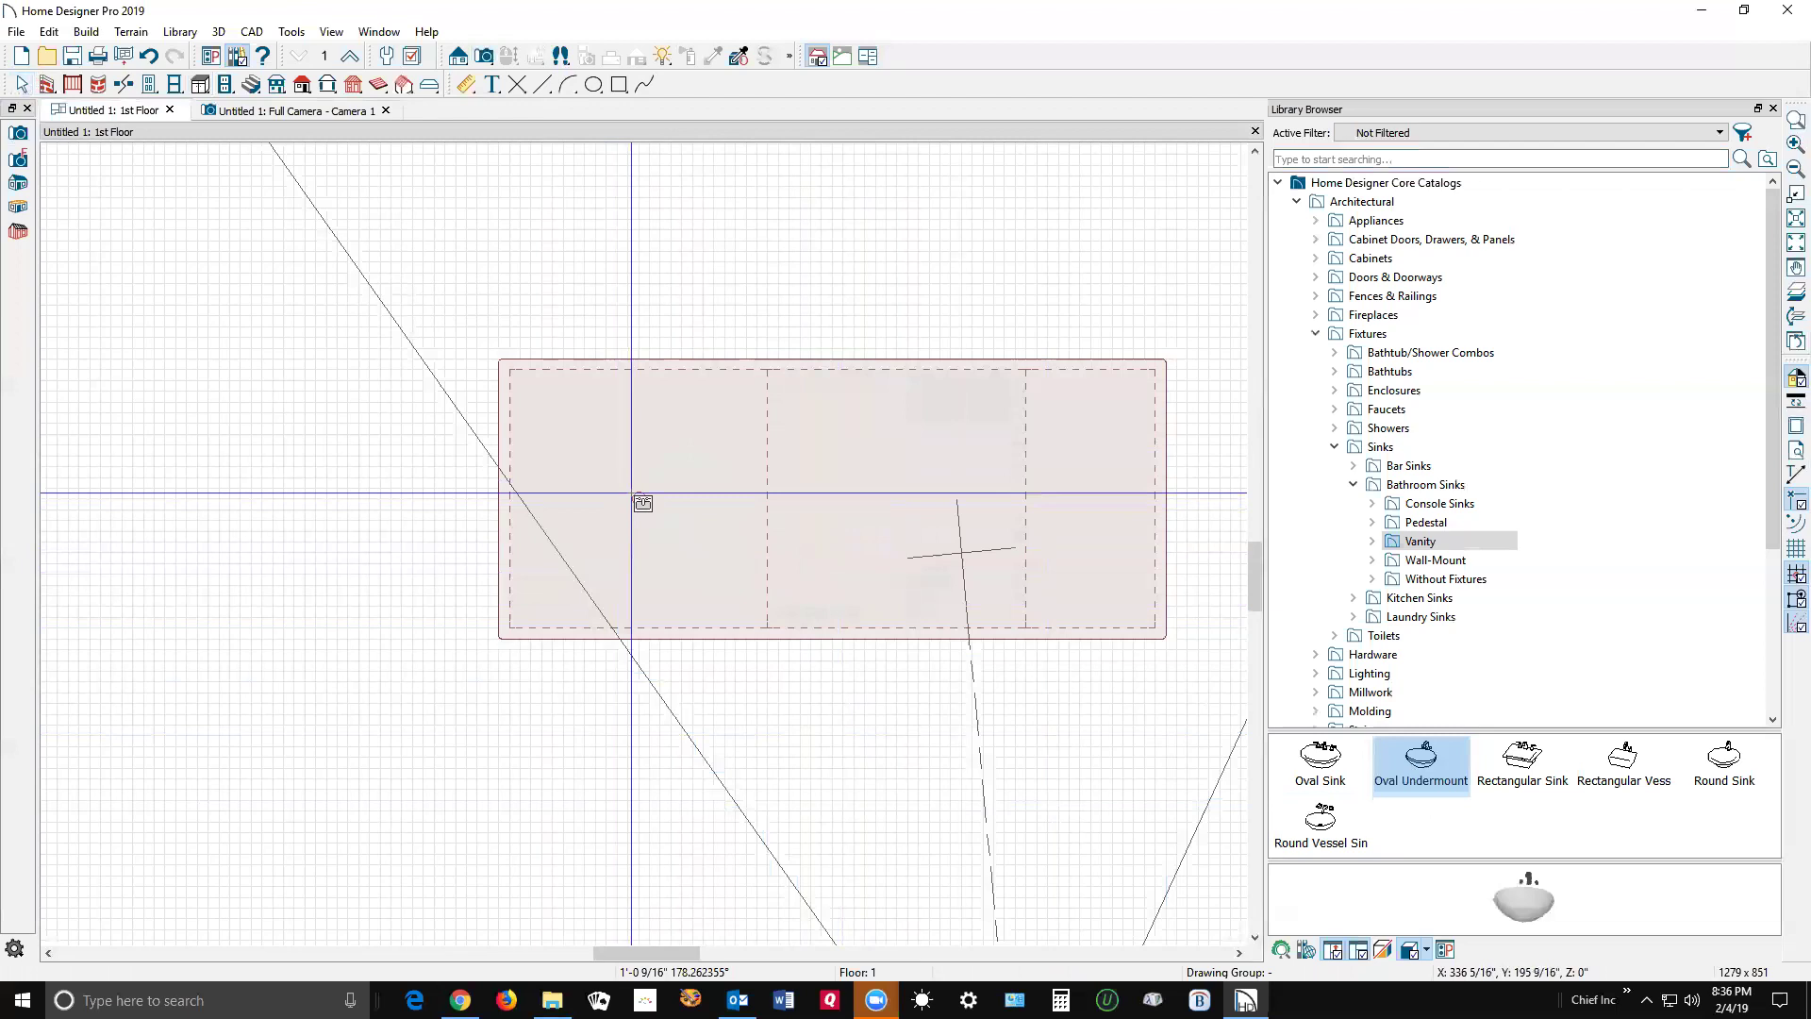
pyautogui.click(639, 514)
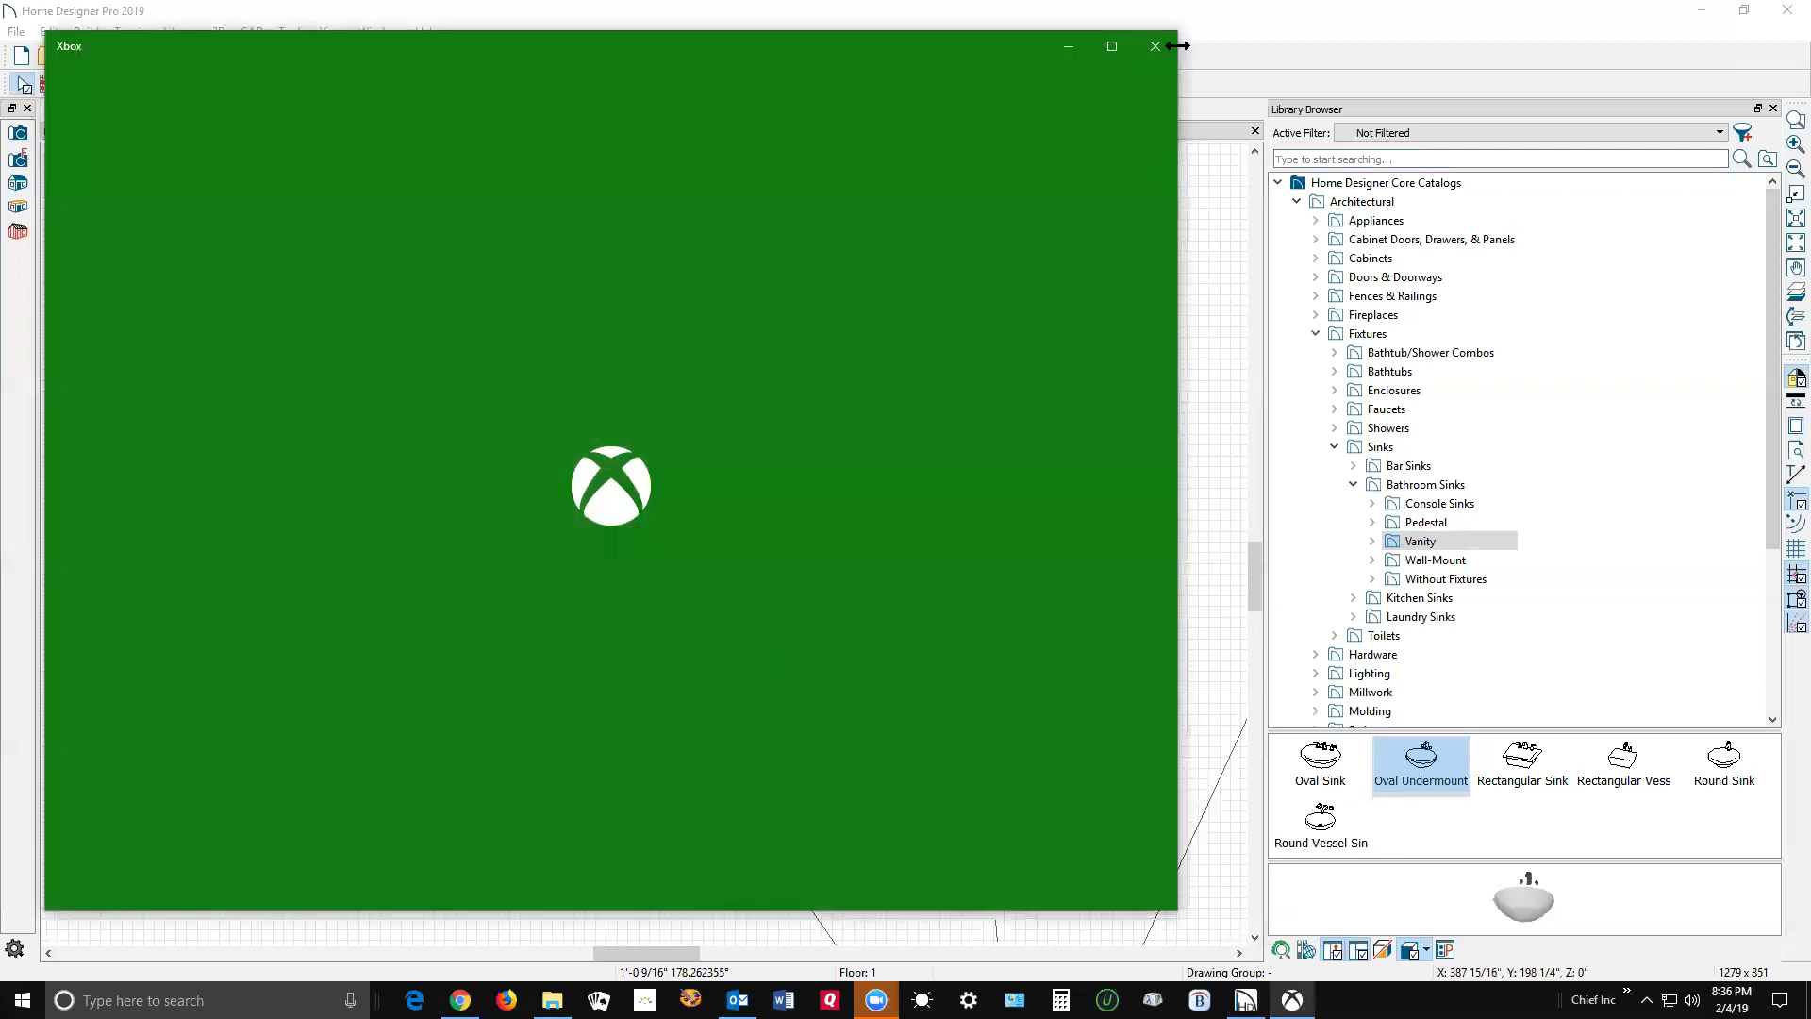
pyautogui.click(1153, 45)
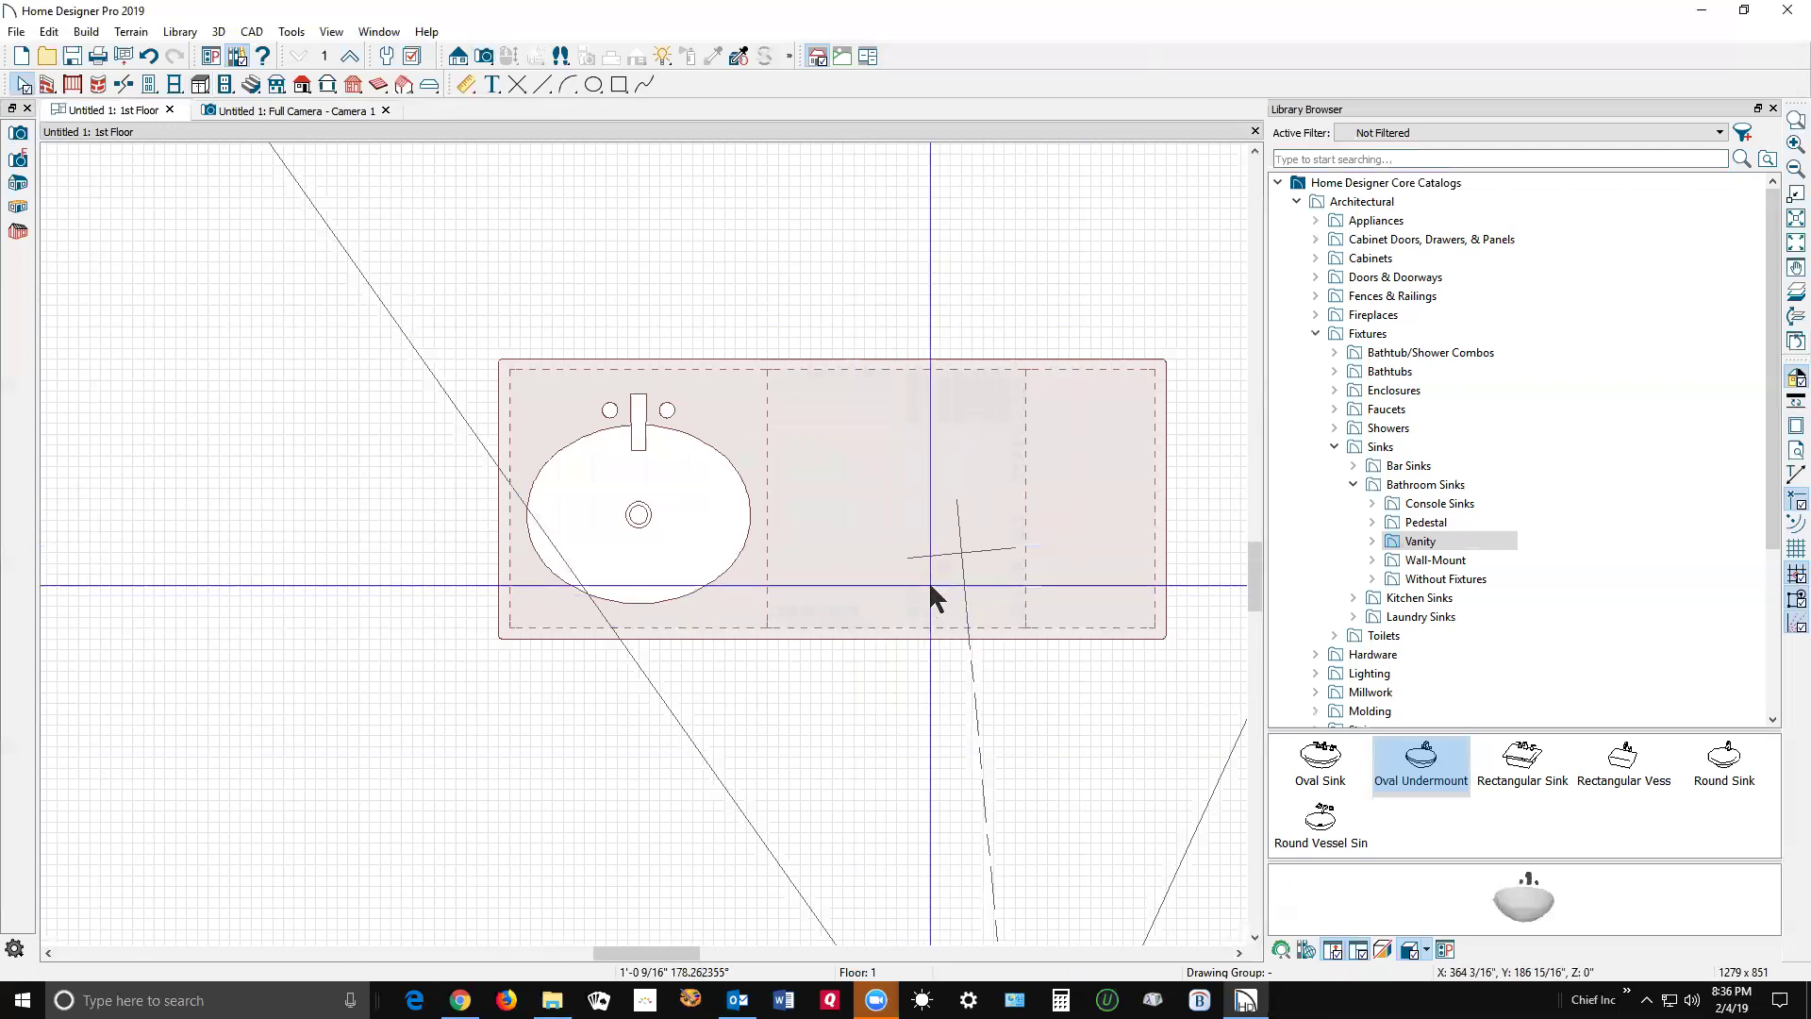
pyautogui.hotkey('ctrl', 'Tab')
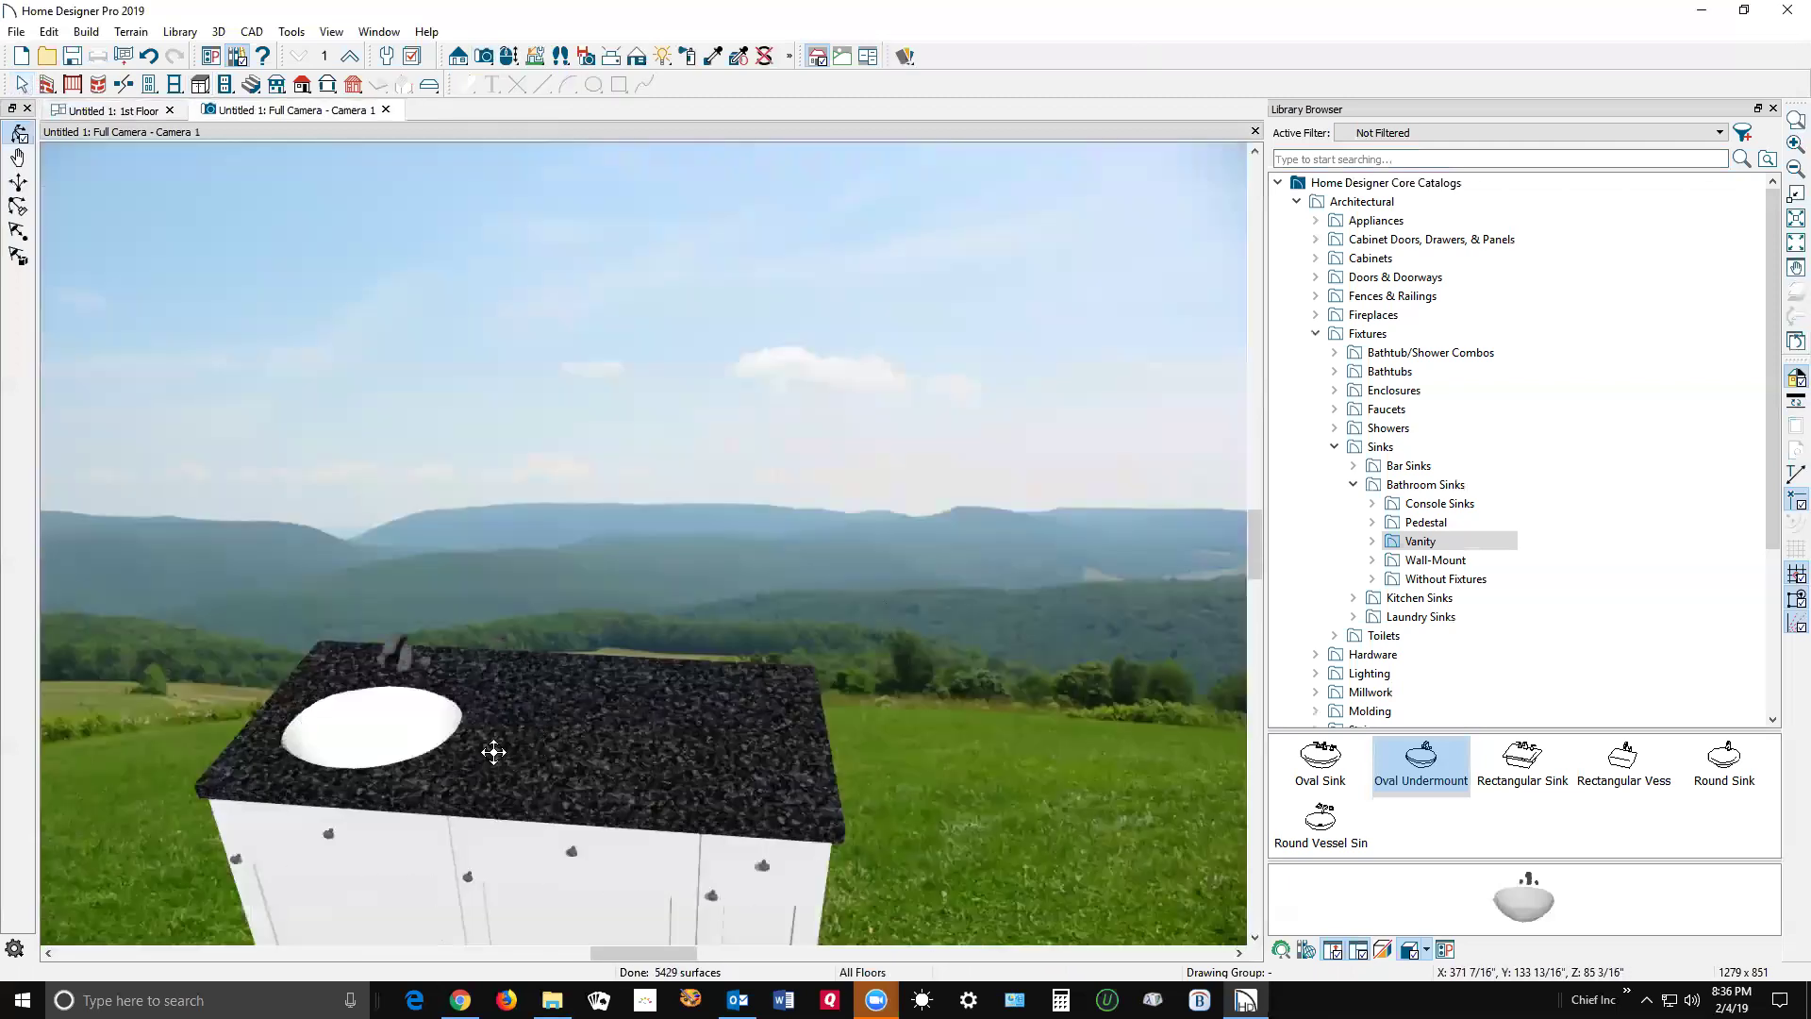
pyautogui.hotkey('ctrl', 'Tab')
# Step: Drag the sink into the right cabinet and inspect it close up in the camera view
pyautogui.click(635, 517)
pyautogui.click(641, 545)
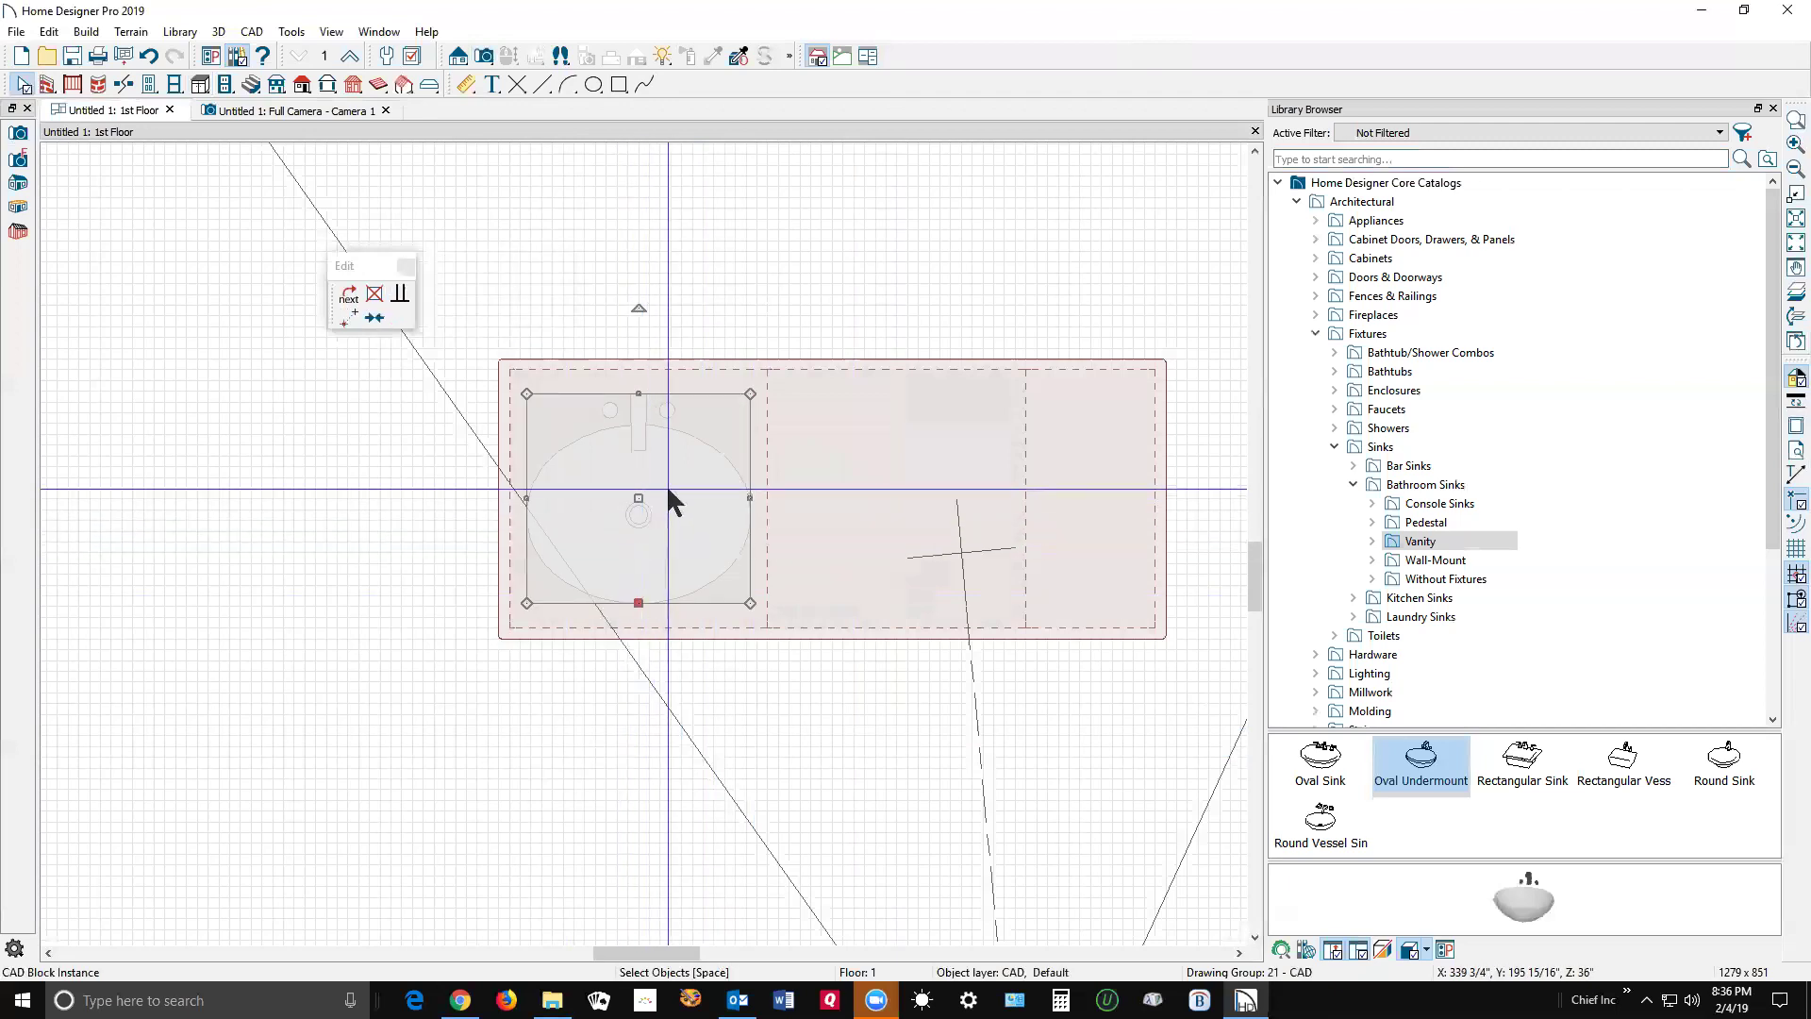
pyautogui.moveTo(636, 502); pyautogui.dragTo(1026, 492)
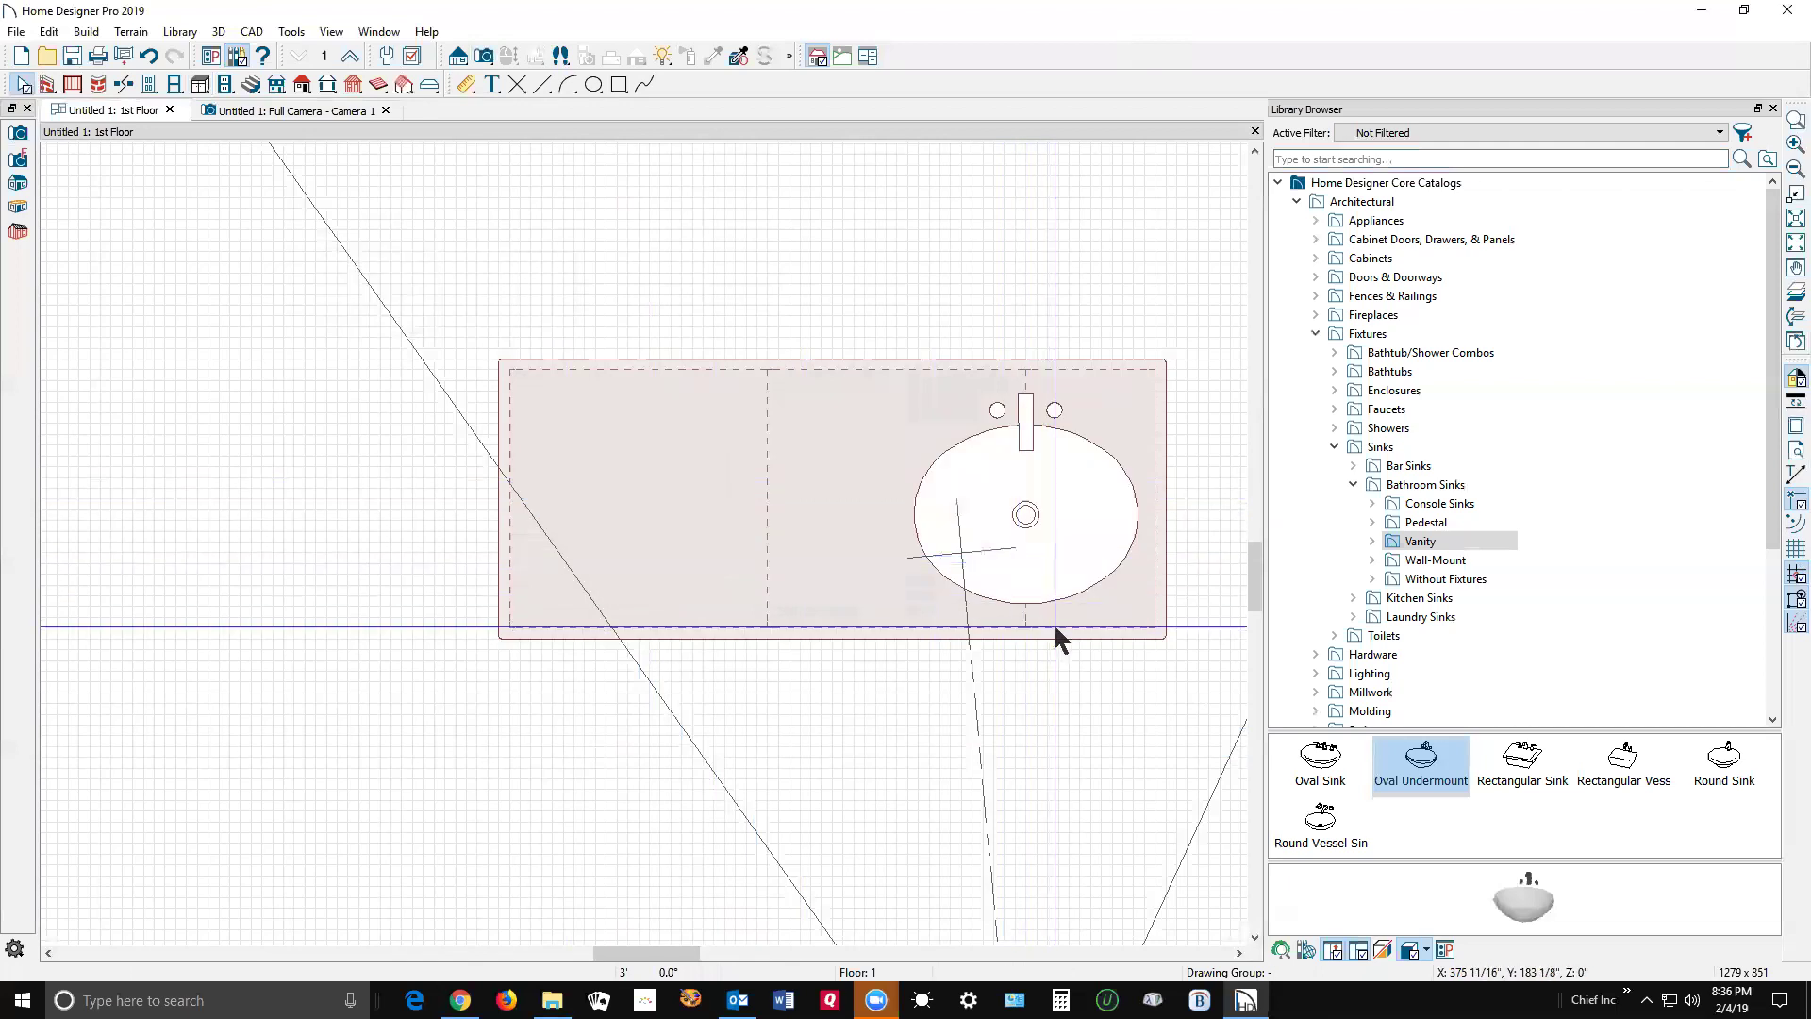
pyautogui.hotkey('ctrl', 'Tab')
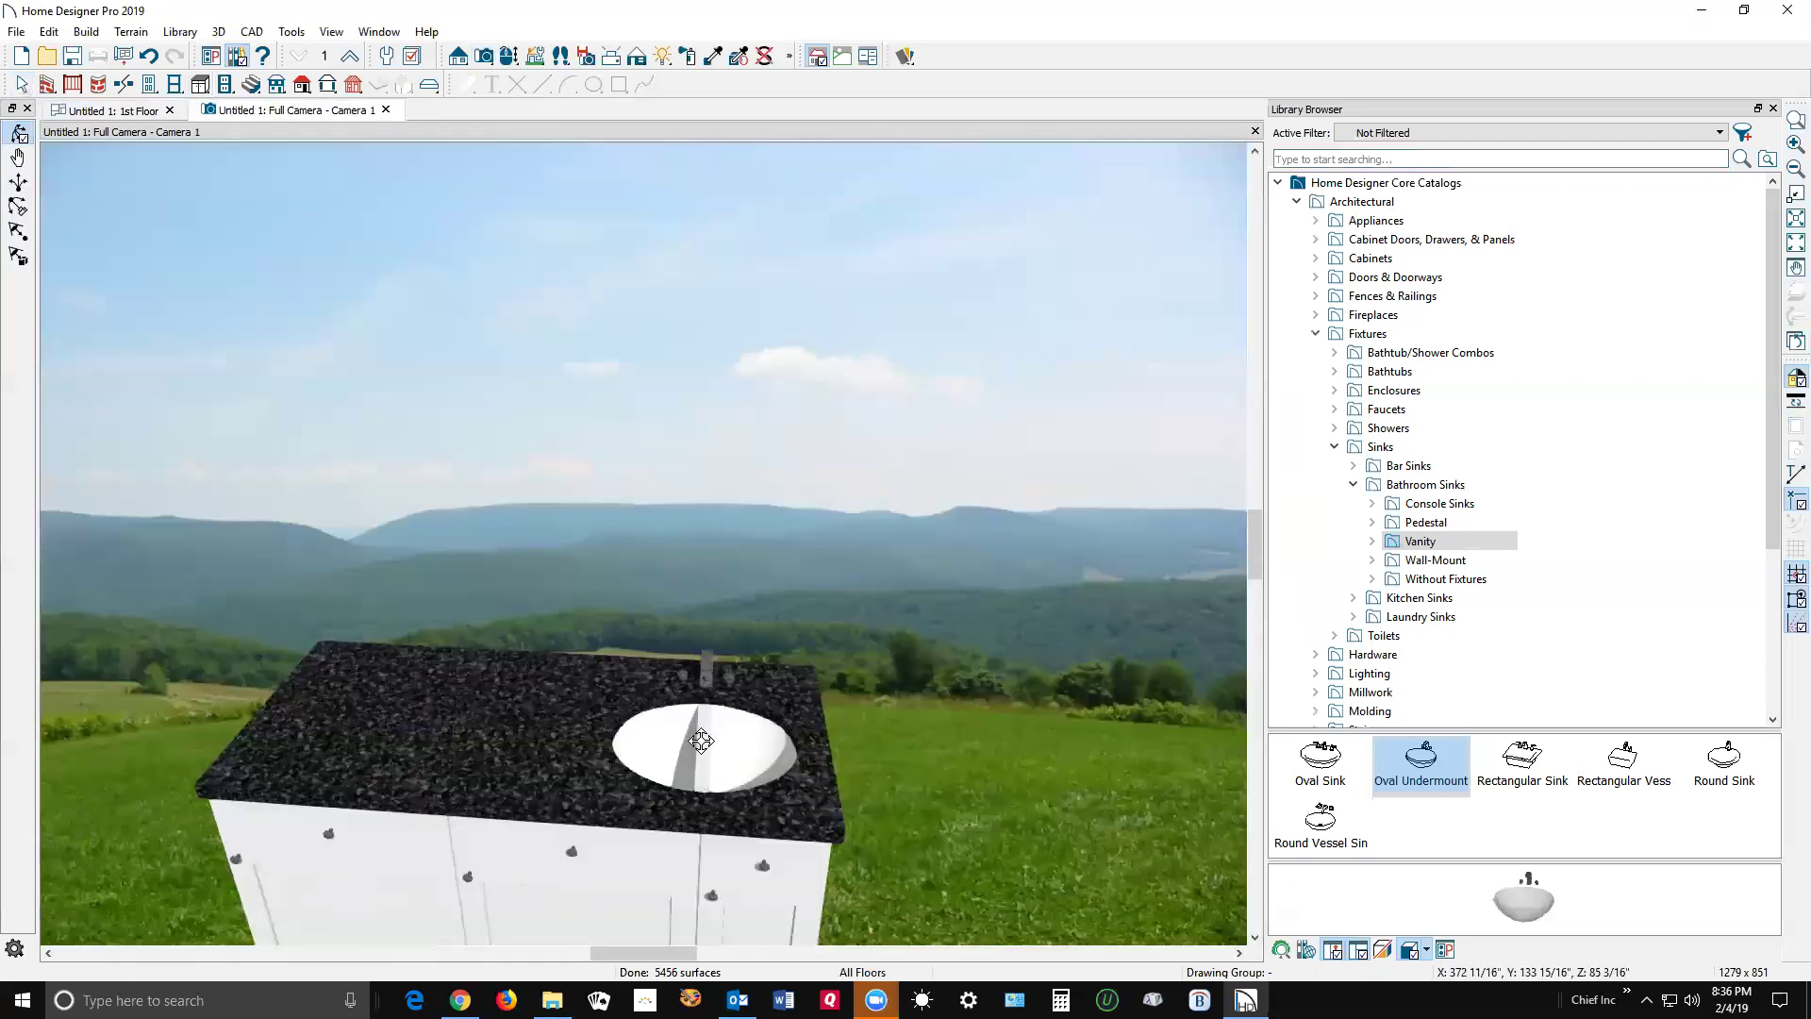
pyautogui.scroll(5, 703, 778)
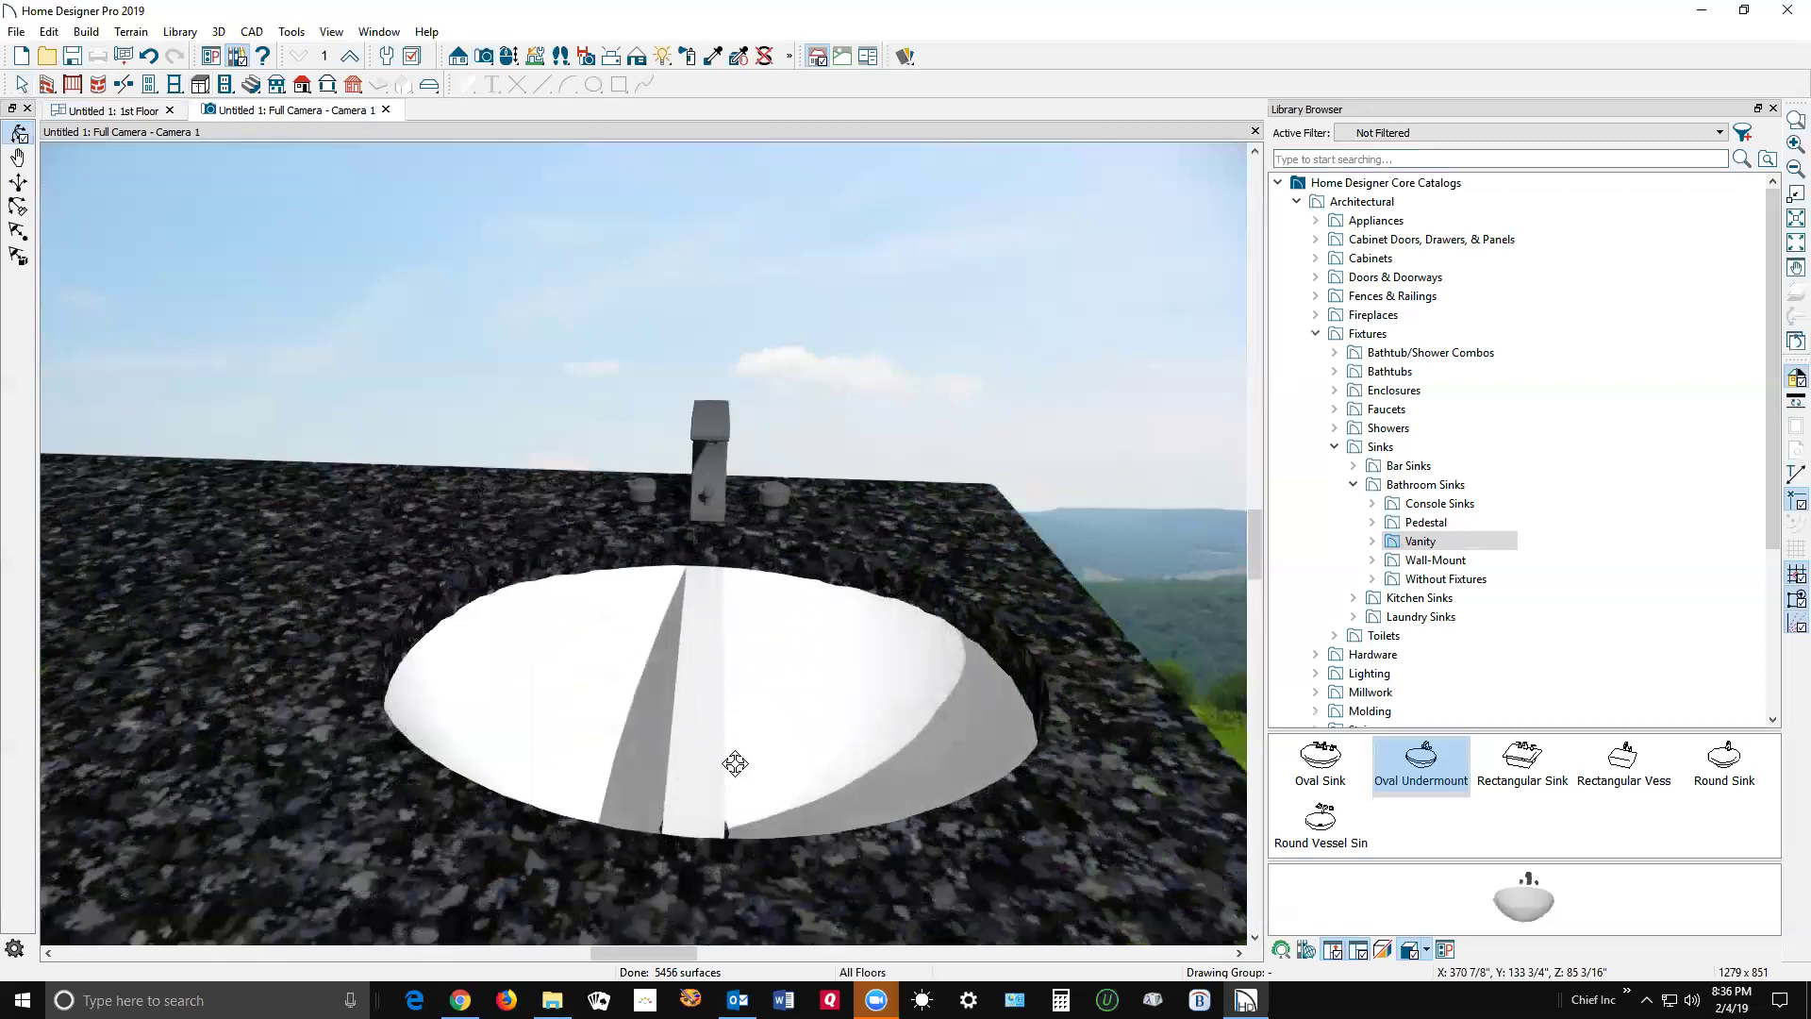
pyautogui.hotkey('ctrl', 'Tab')
# Step: Select and delete the sink in the right vanity cabinet
pyautogui.click(1070, 479)
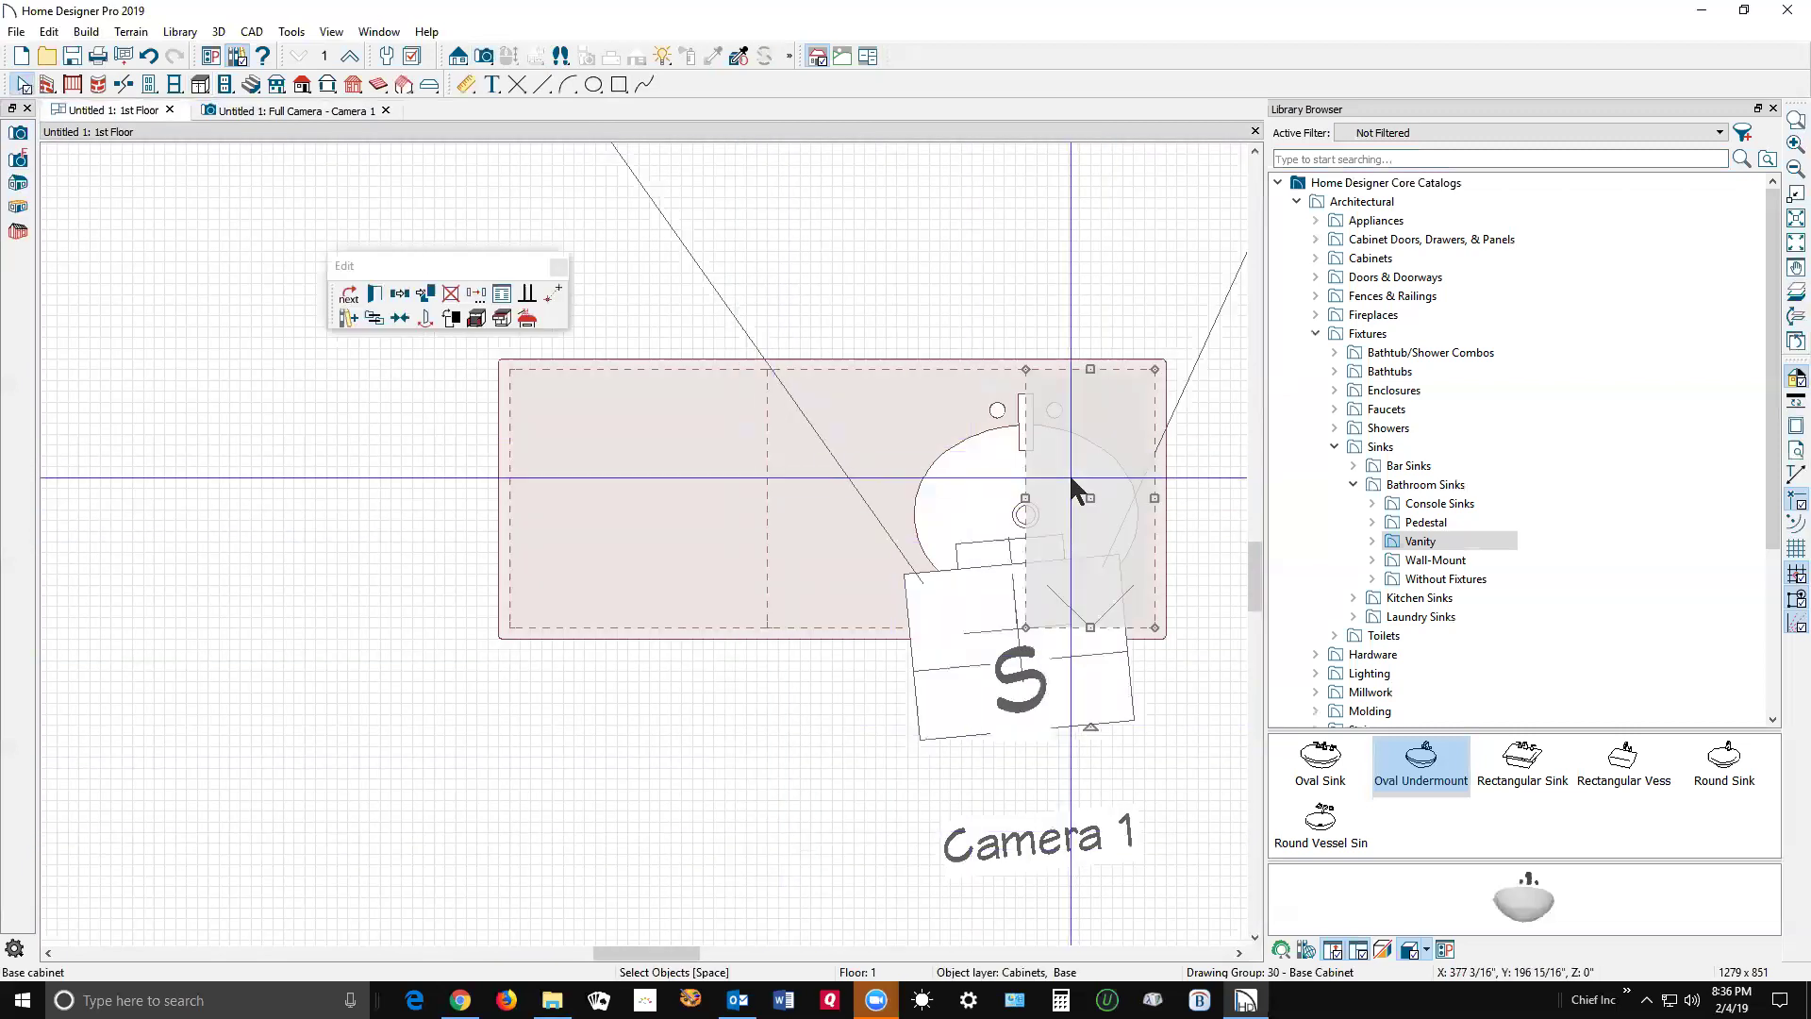
pyautogui.click(1071, 478)
pyautogui.click(837, 516)
pyautogui.press('Escape')
pyautogui.click(560, 512)
pyautogui.press('Tab')
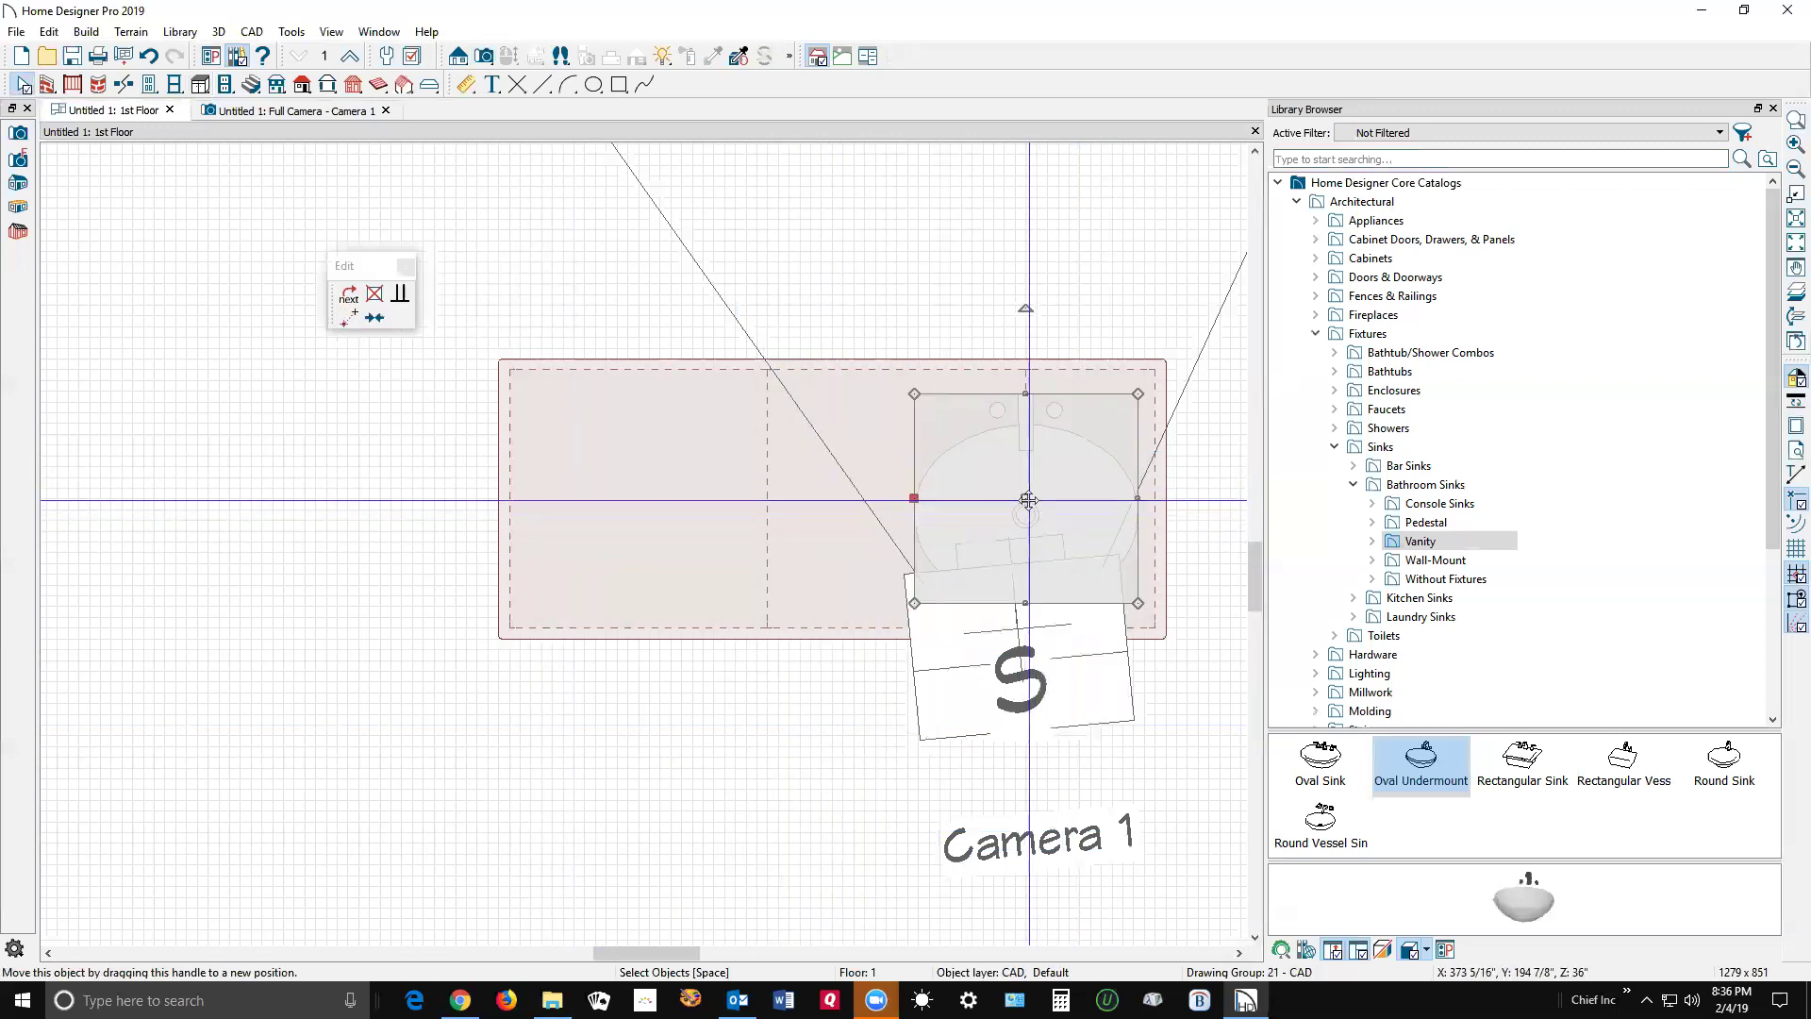
pyautogui.press('Delete')
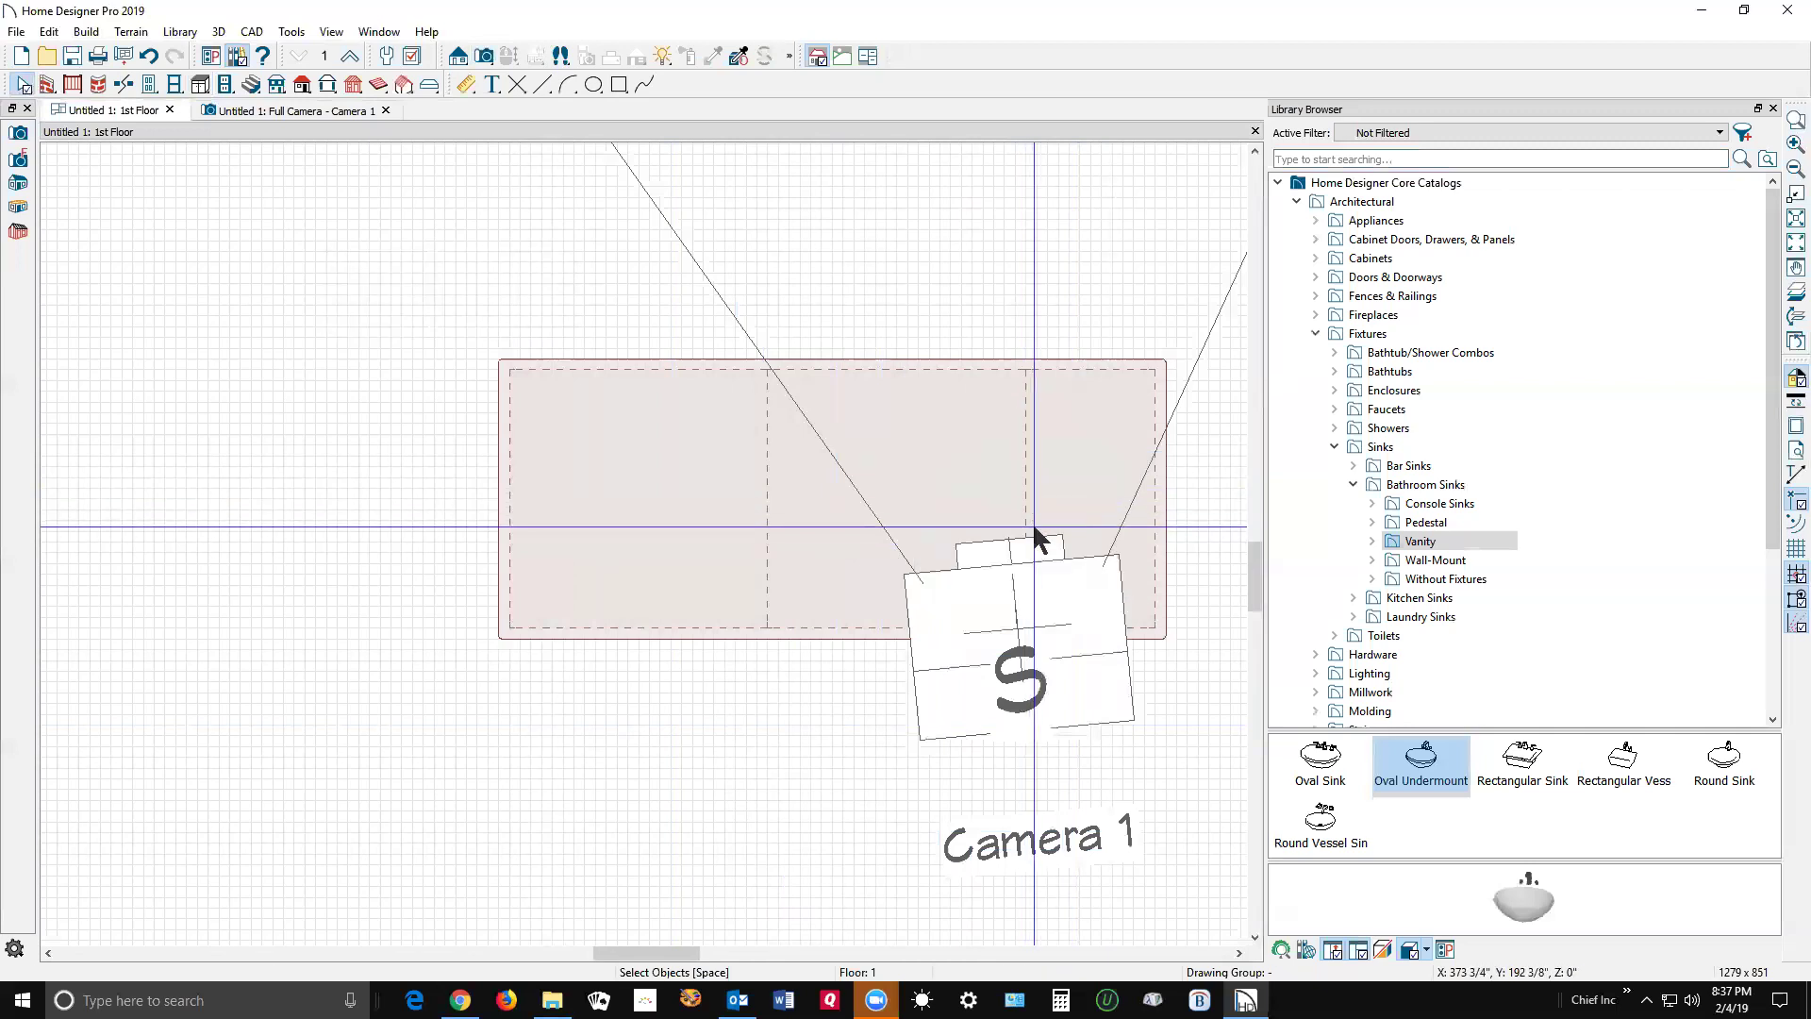
# Step: Place an Oval Undermount in the middle cabinet, confirming replacement of its existing fixture
pyautogui.click(1408, 762)
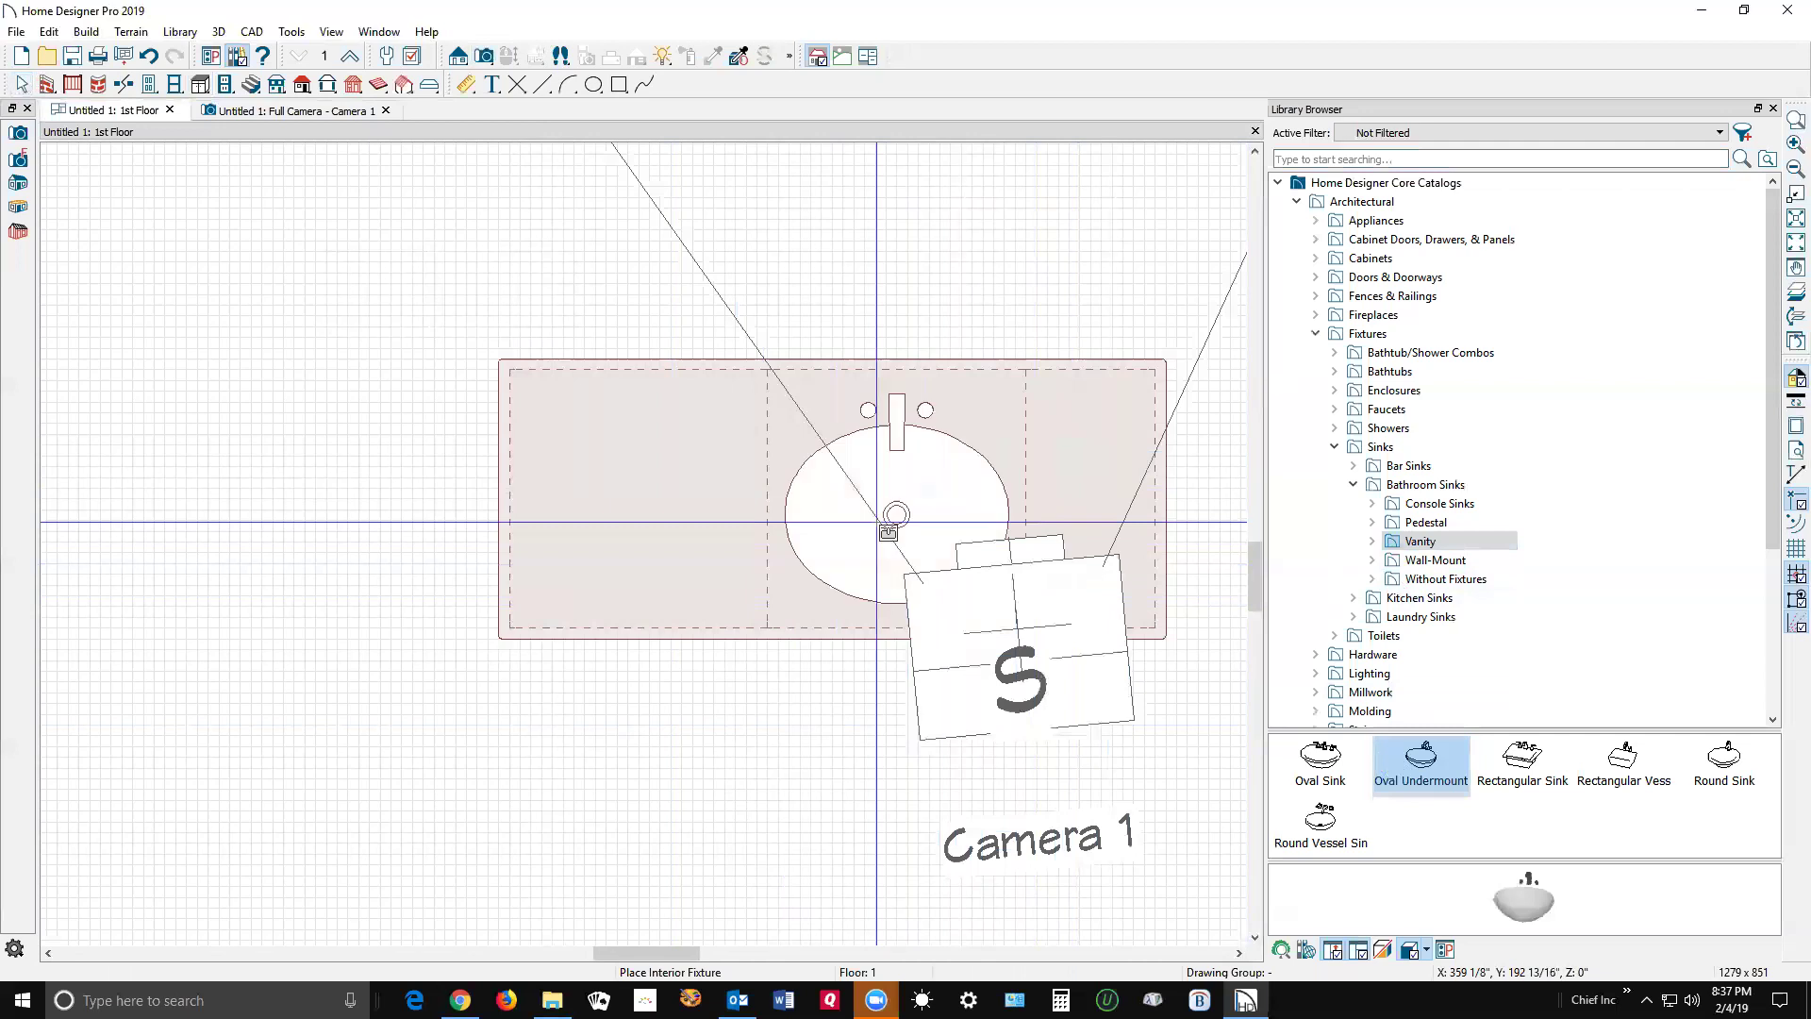
pyautogui.click(892, 528)
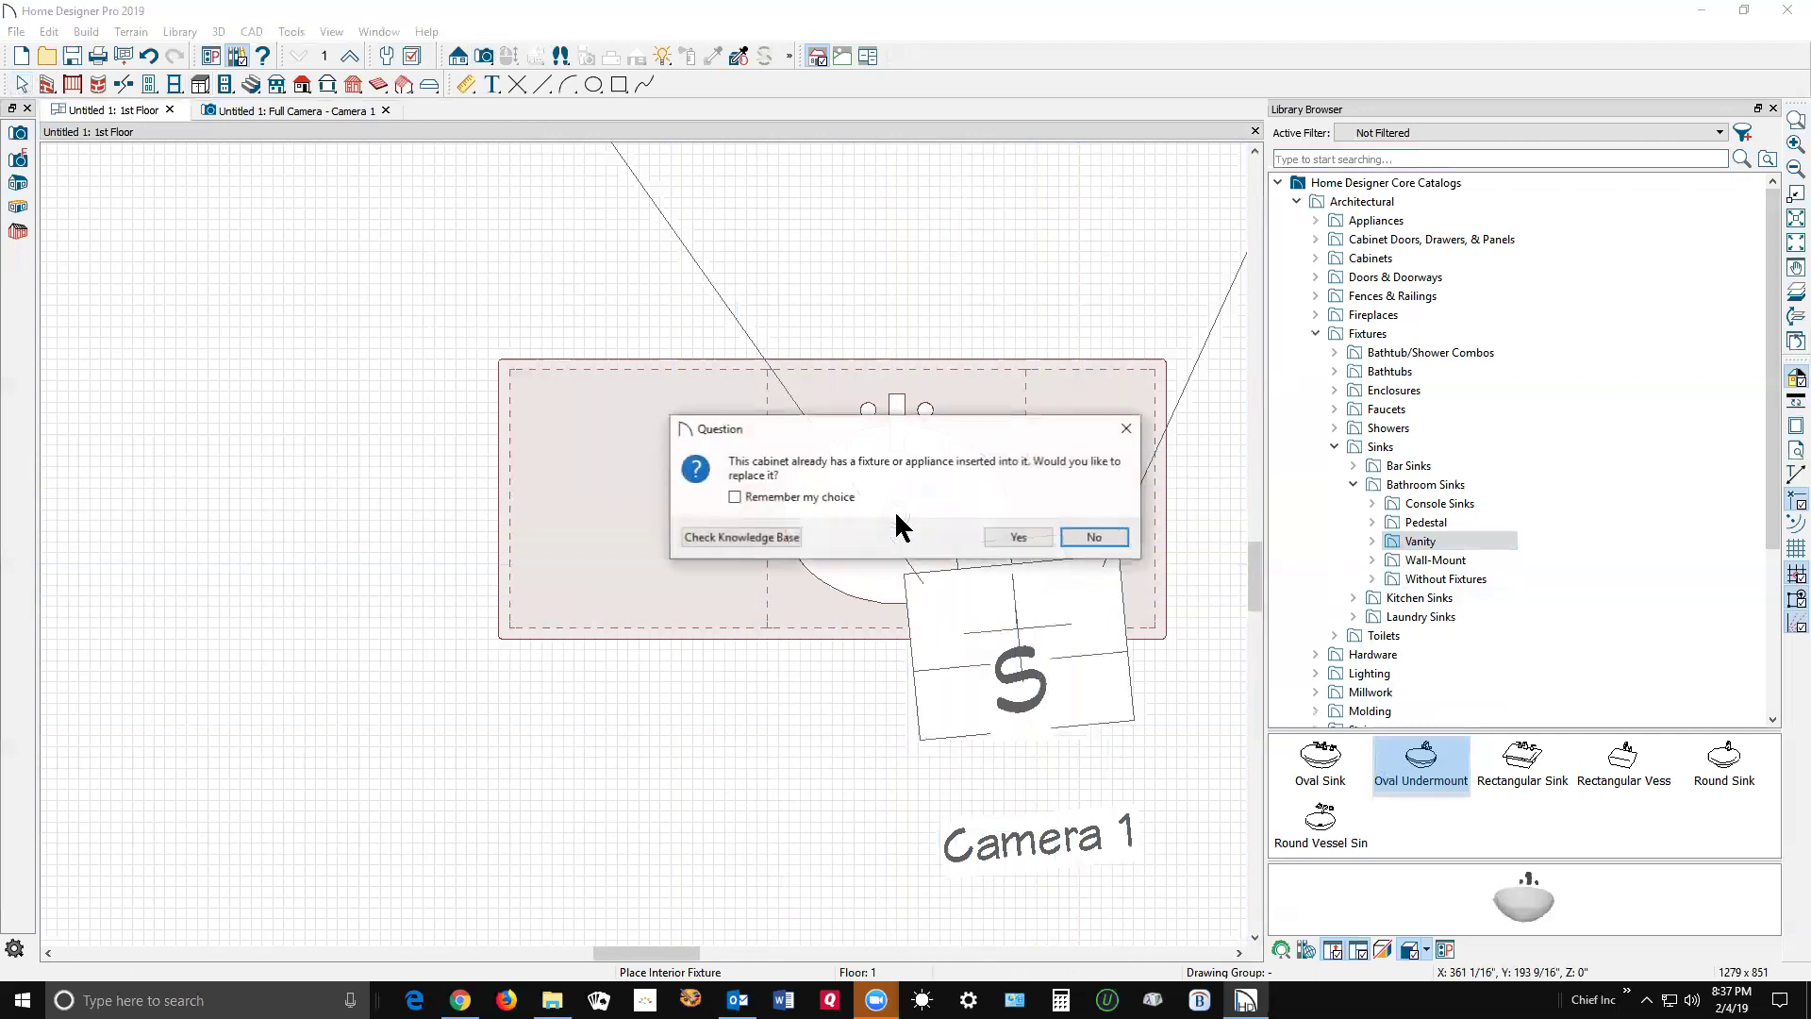
pyautogui.click(1020, 537)
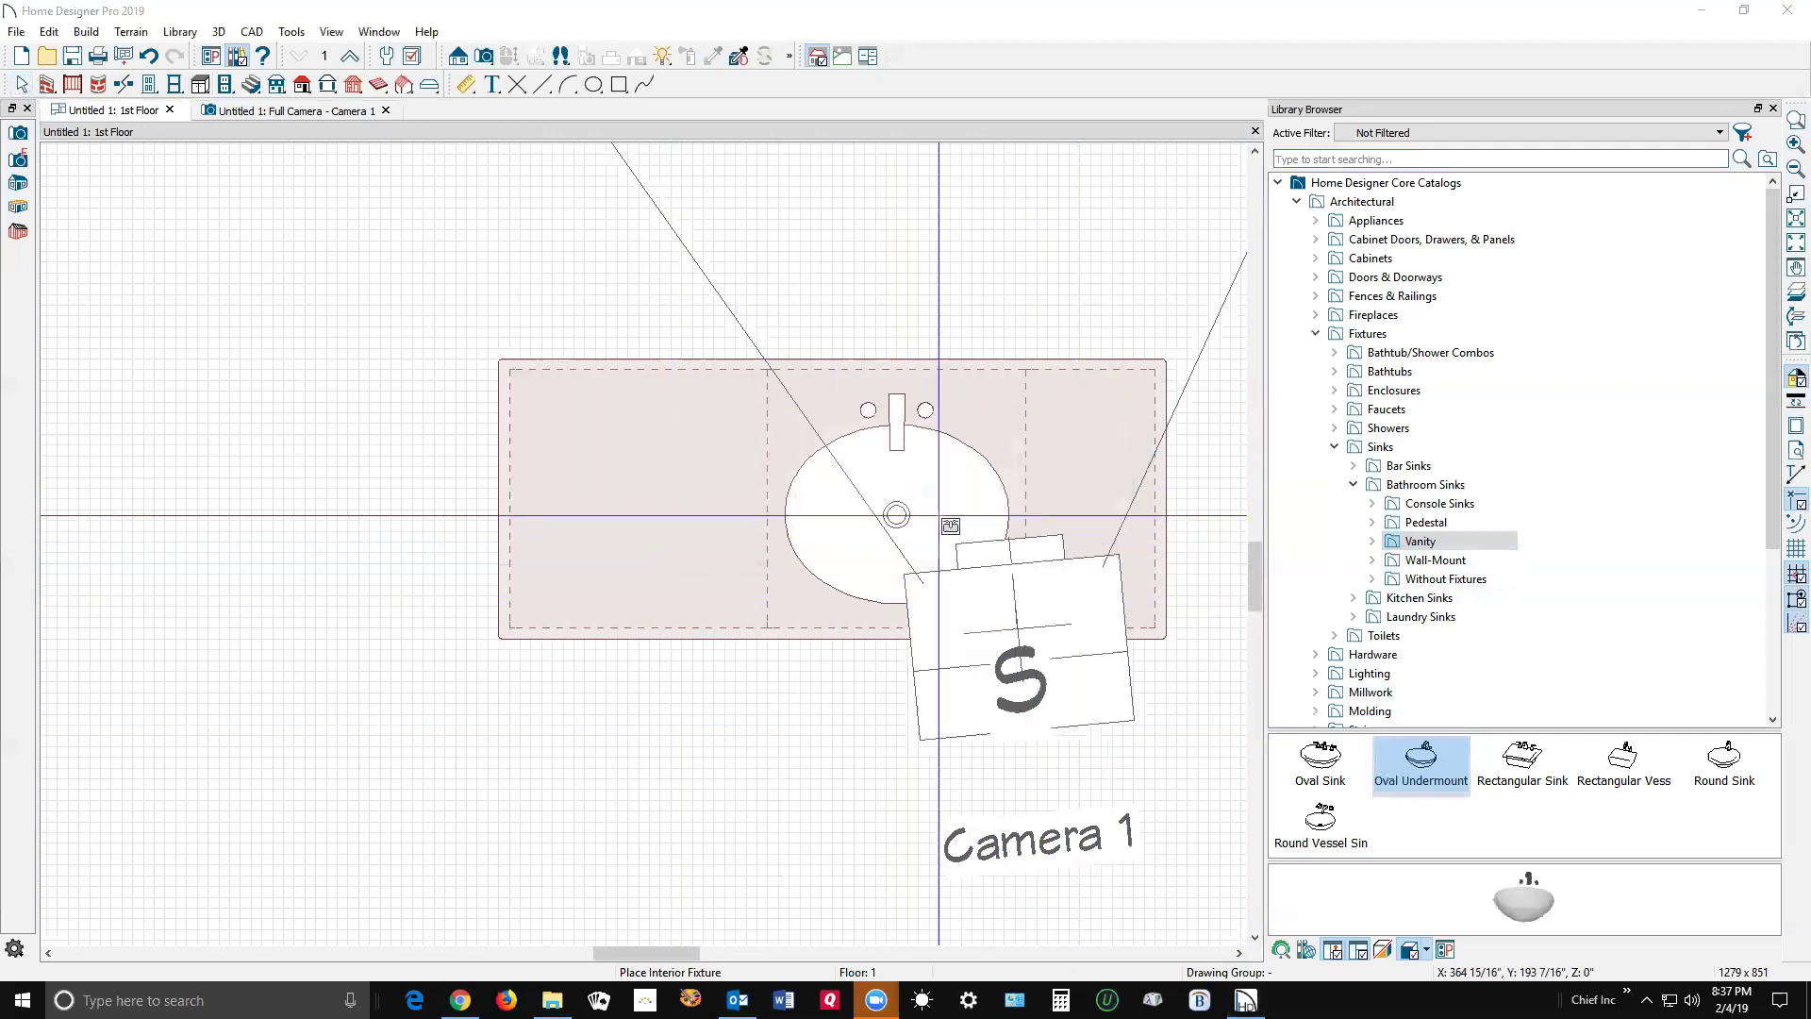
# Step: Select the three vanity base cabinets rather than the sink
pyautogui.press('Escape')
pyautogui.click(940, 521)
pyautogui.click(939, 519)
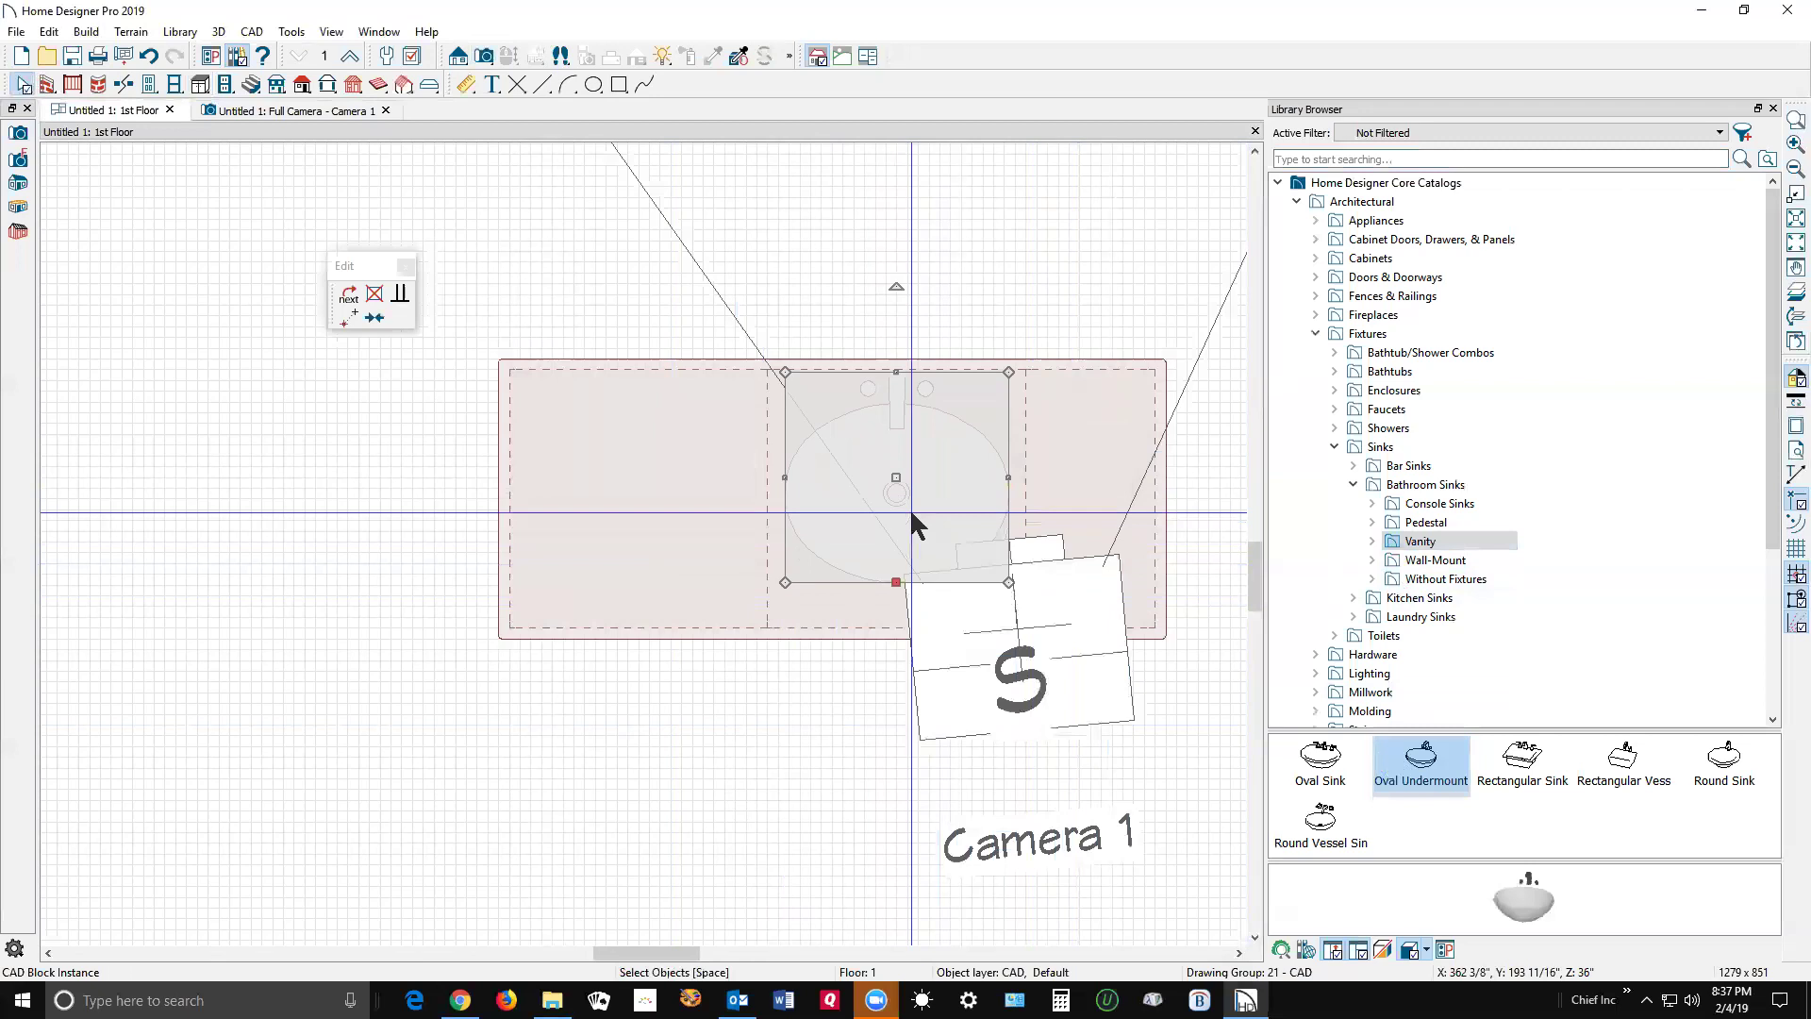
pyautogui.press('Escape')
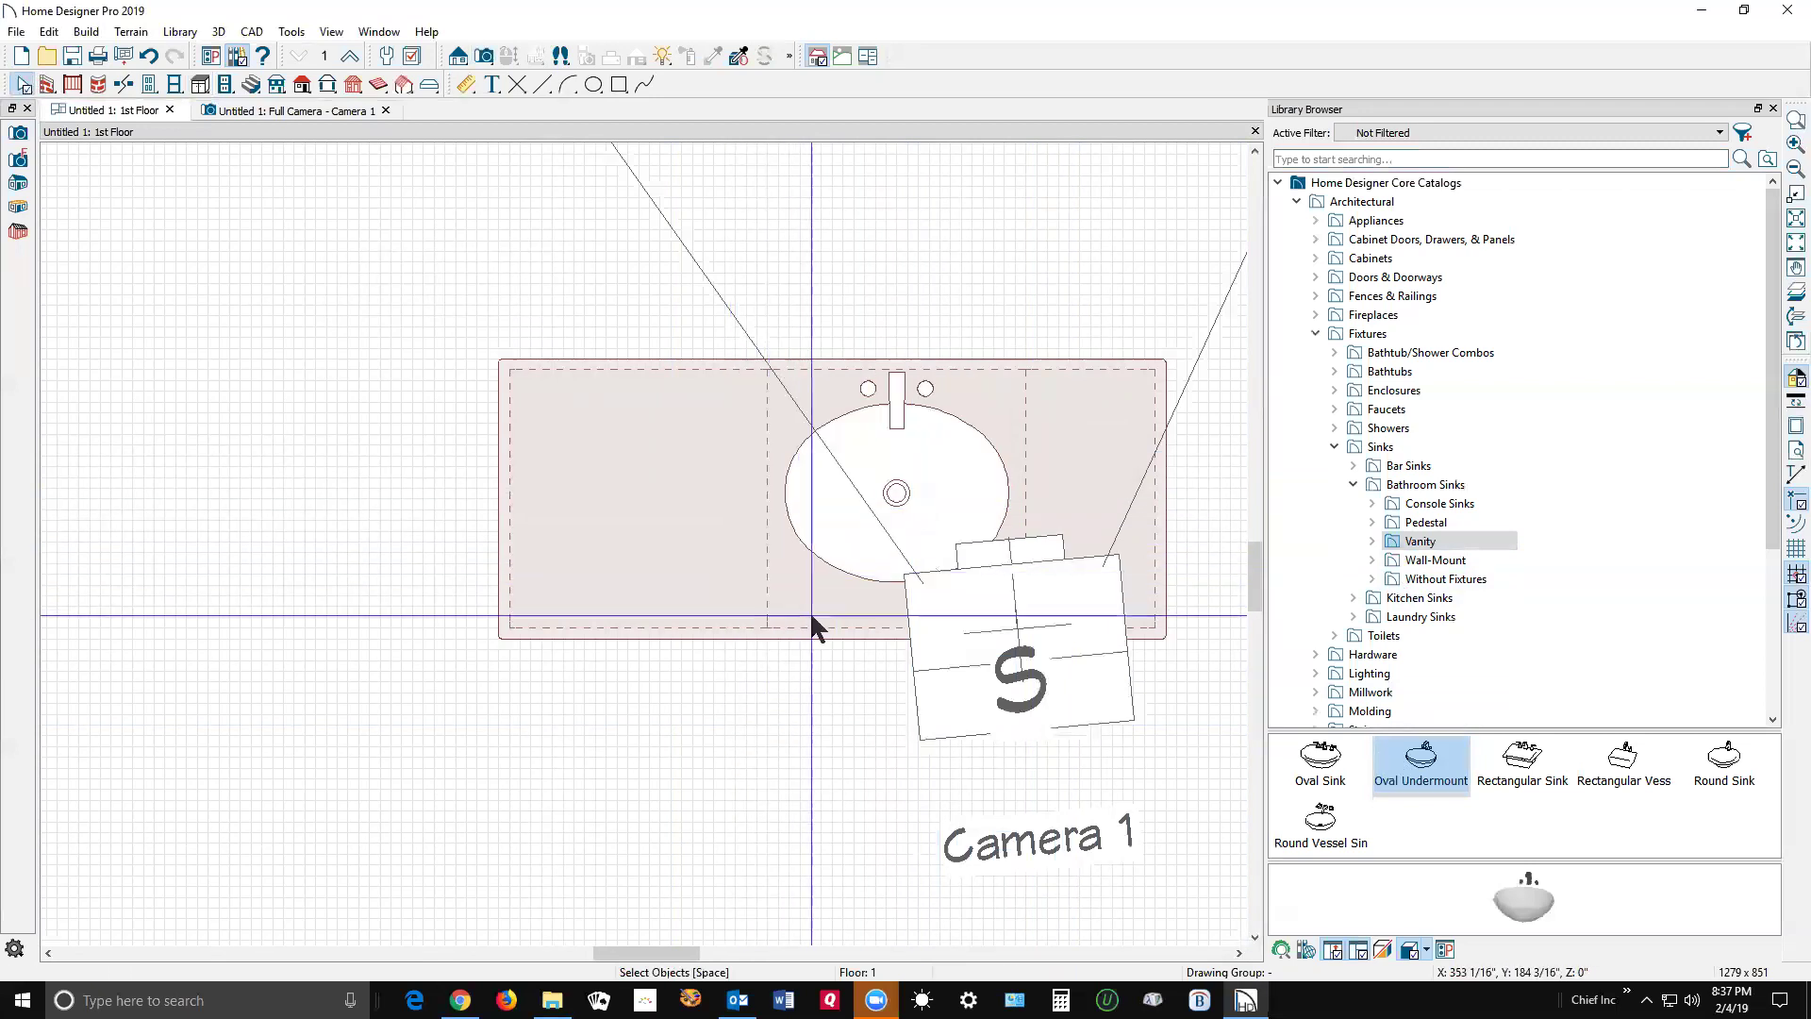
pyautogui.click(874, 590)
pyautogui.press('Escape')
pyautogui.click(1086, 461)
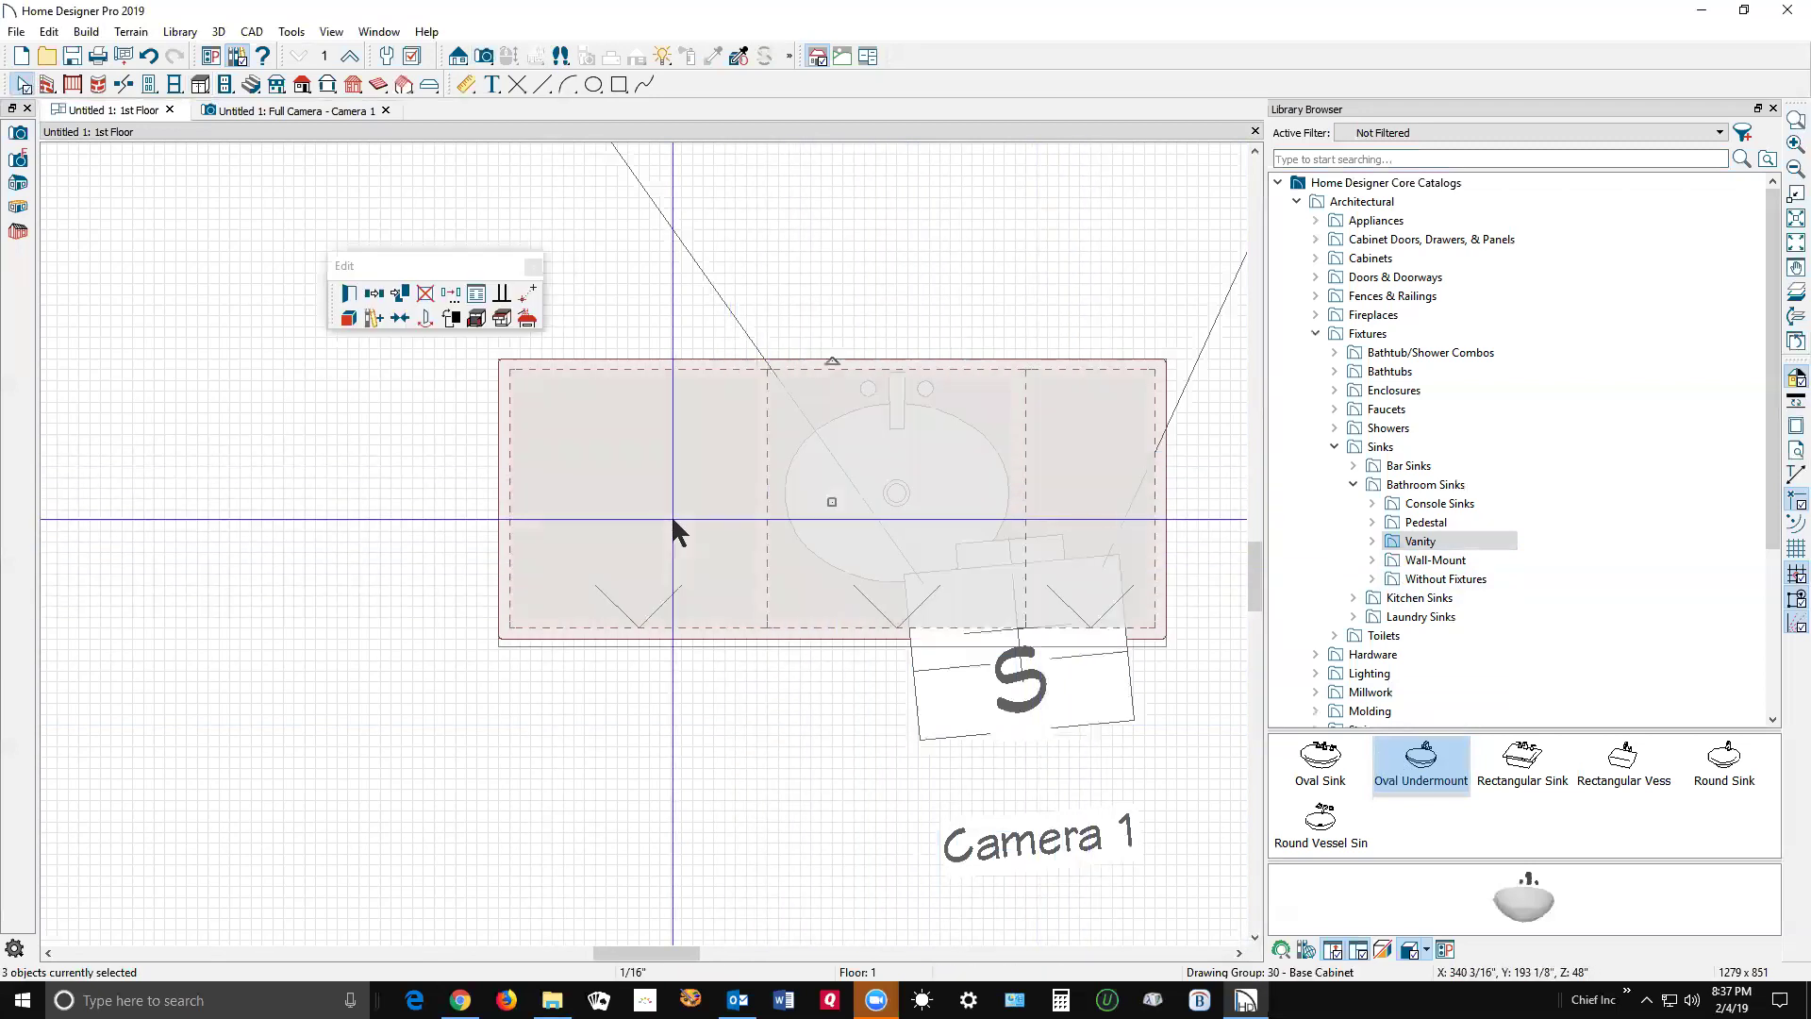
# Step: Change the base cabinets' depth from 24" to 21" in Base Cabinet Specification
pyautogui.click(359, 295)
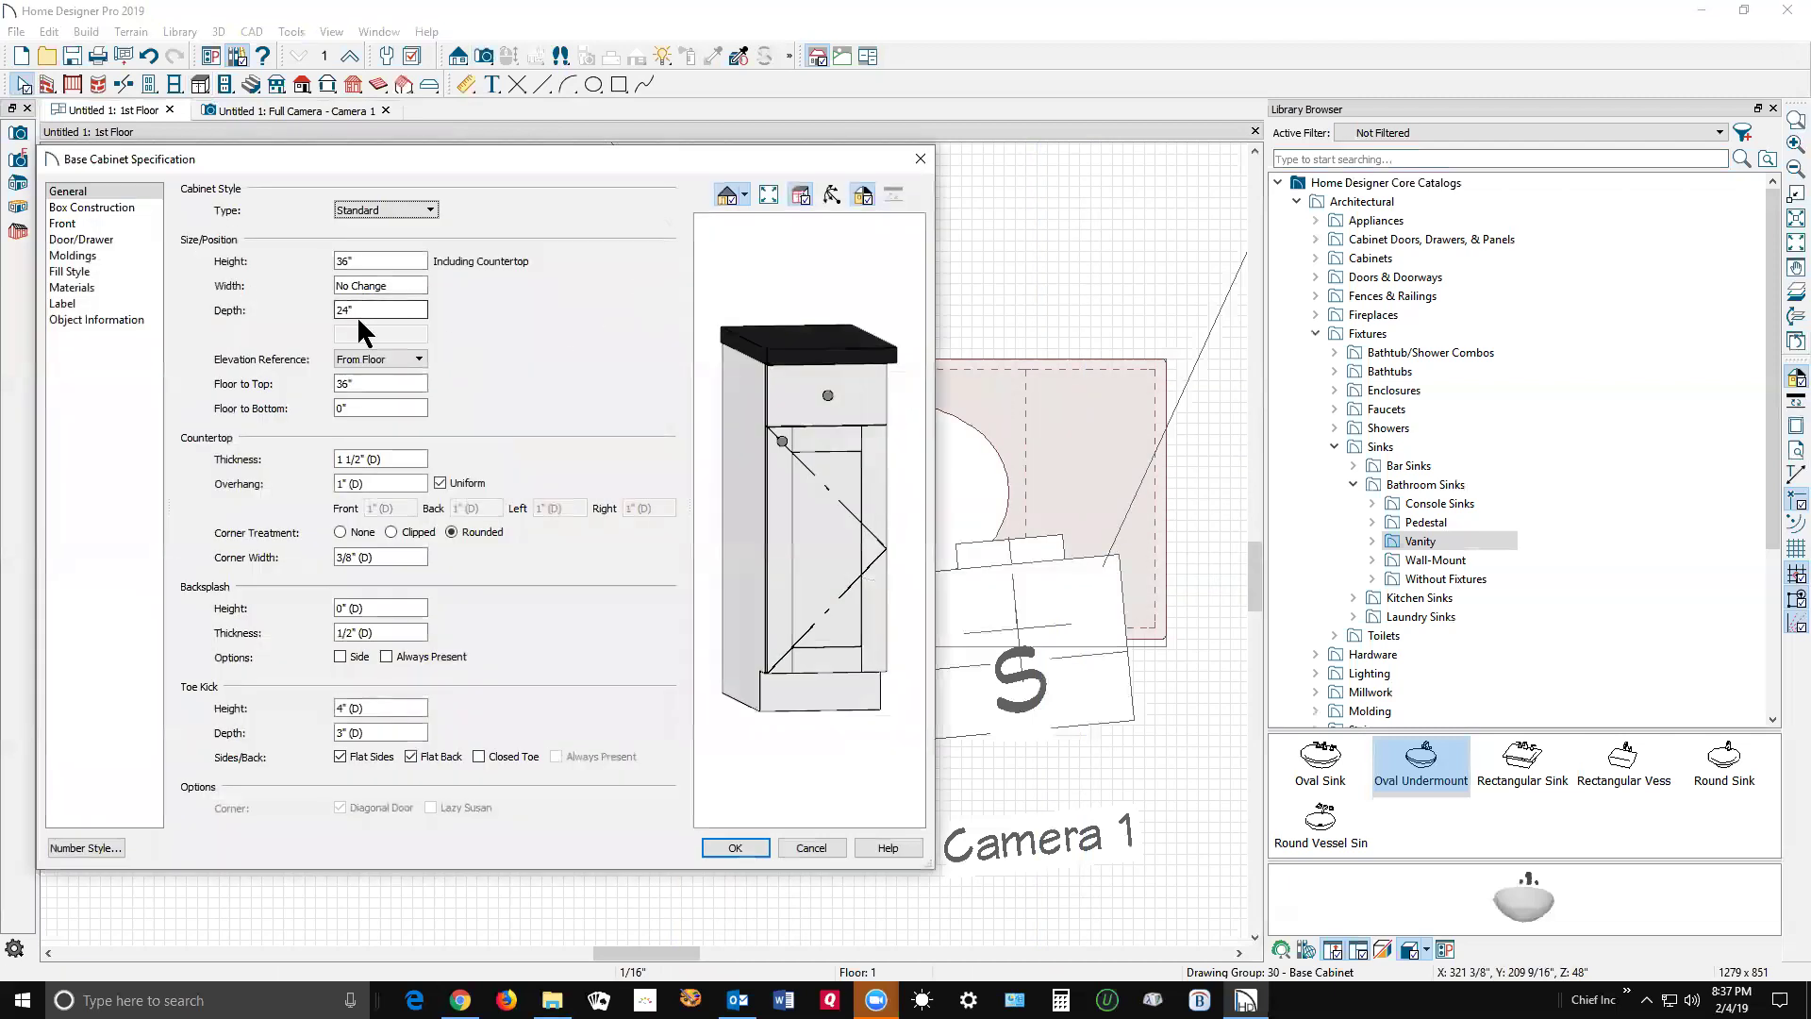
pyautogui.click(355, 308)
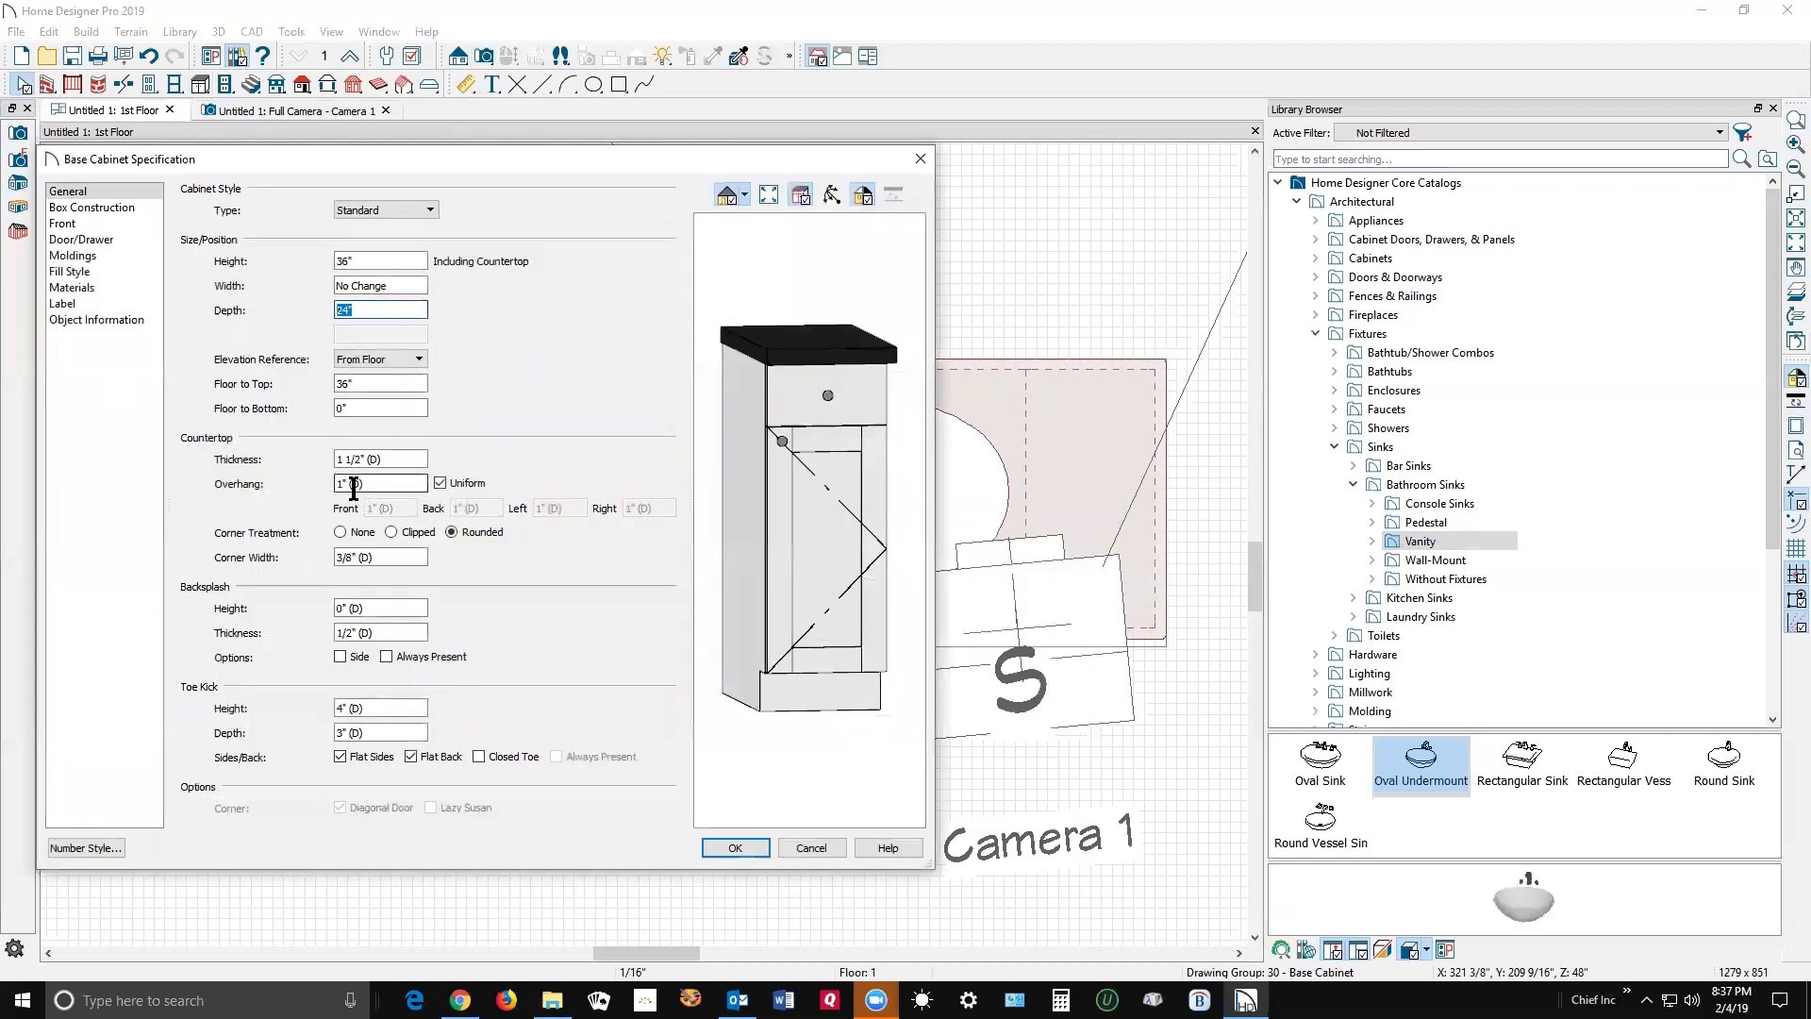
pyautogui.click(734, 847)
pyautogui.press('Escape')
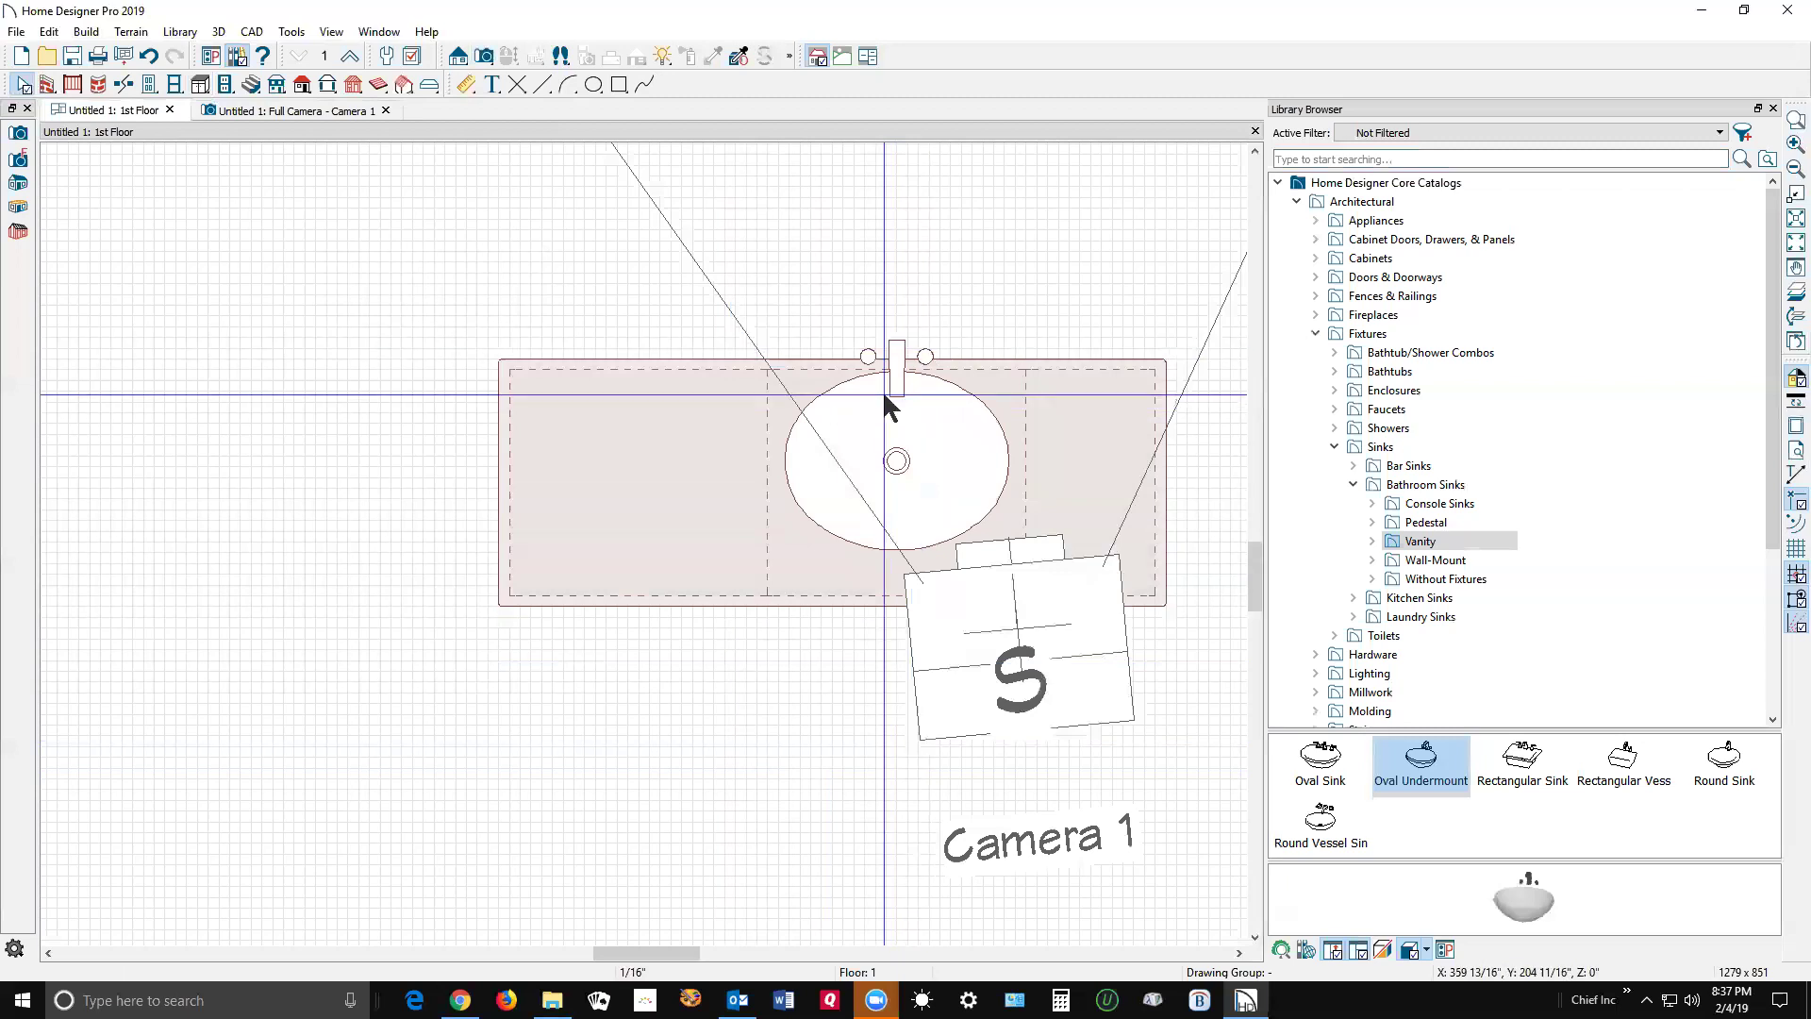
# Step: Move the oval sink toward the cabinet front, shorten it front to back, and view it in 3D
pyautogui.hotkey('ctrl', 'Tab')
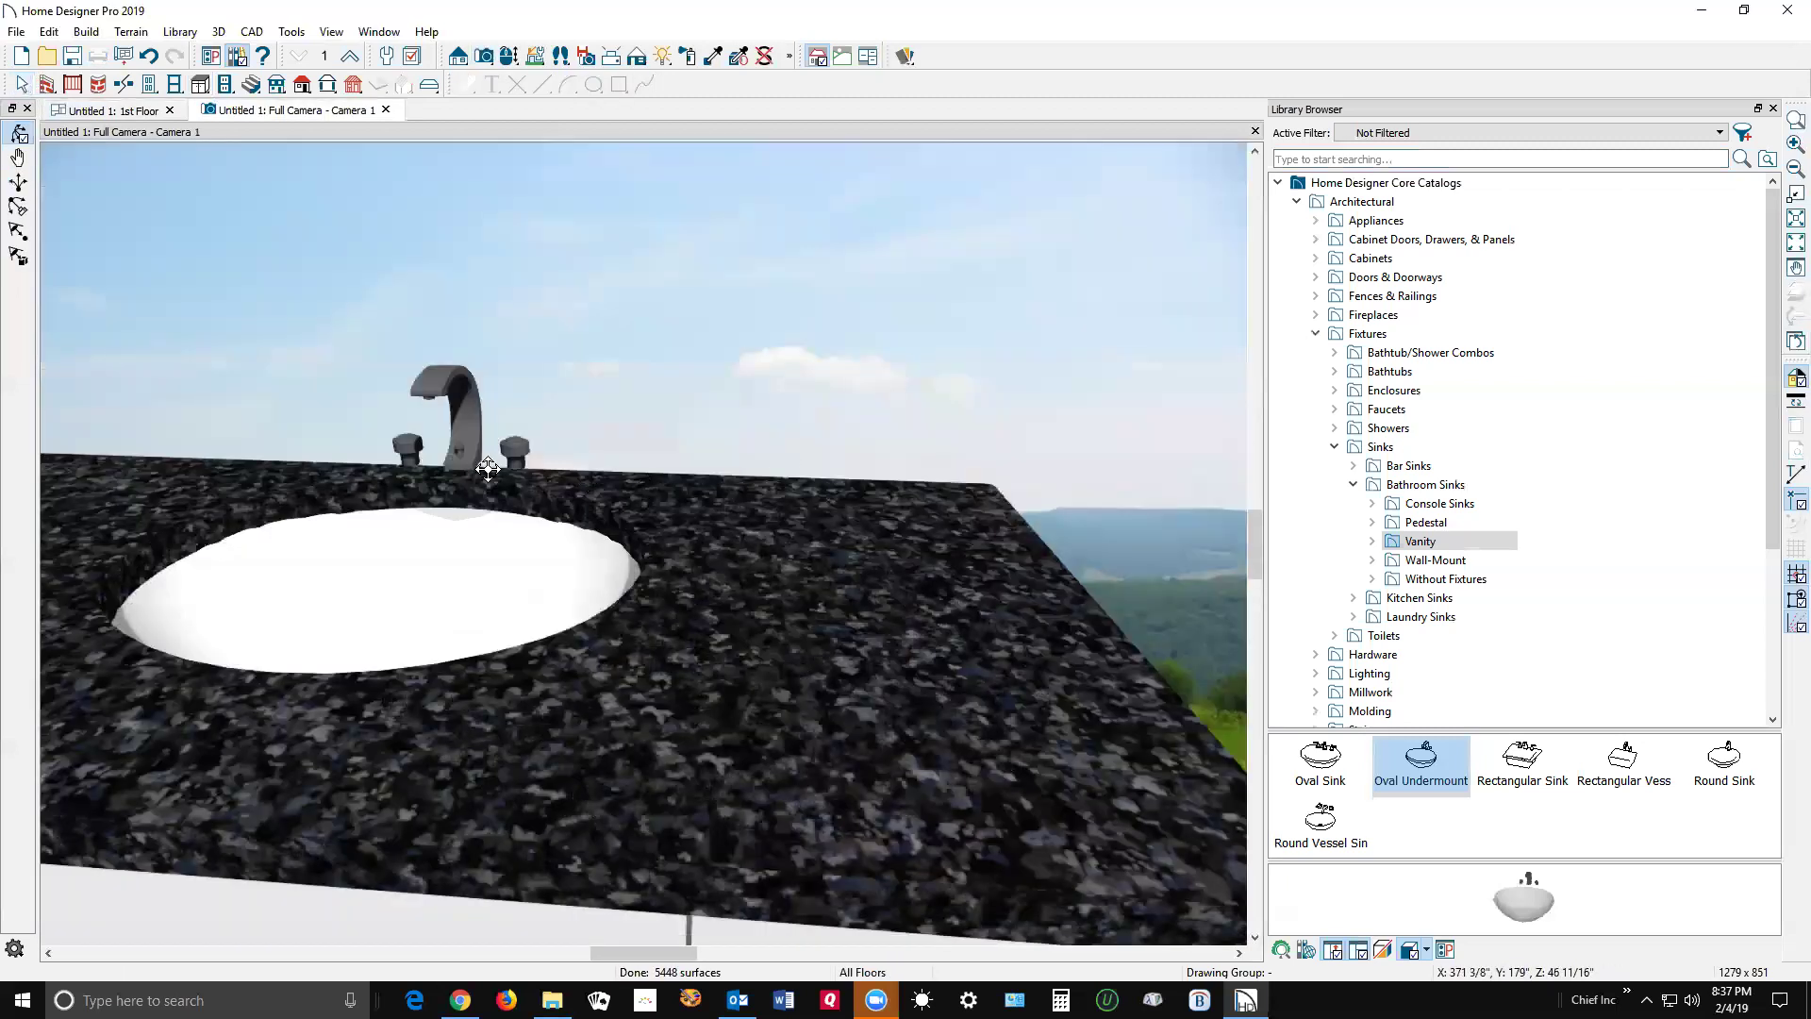
pyautogui.hotkey('ctrl', 'Tab')
pyautogui.click(914, 452)
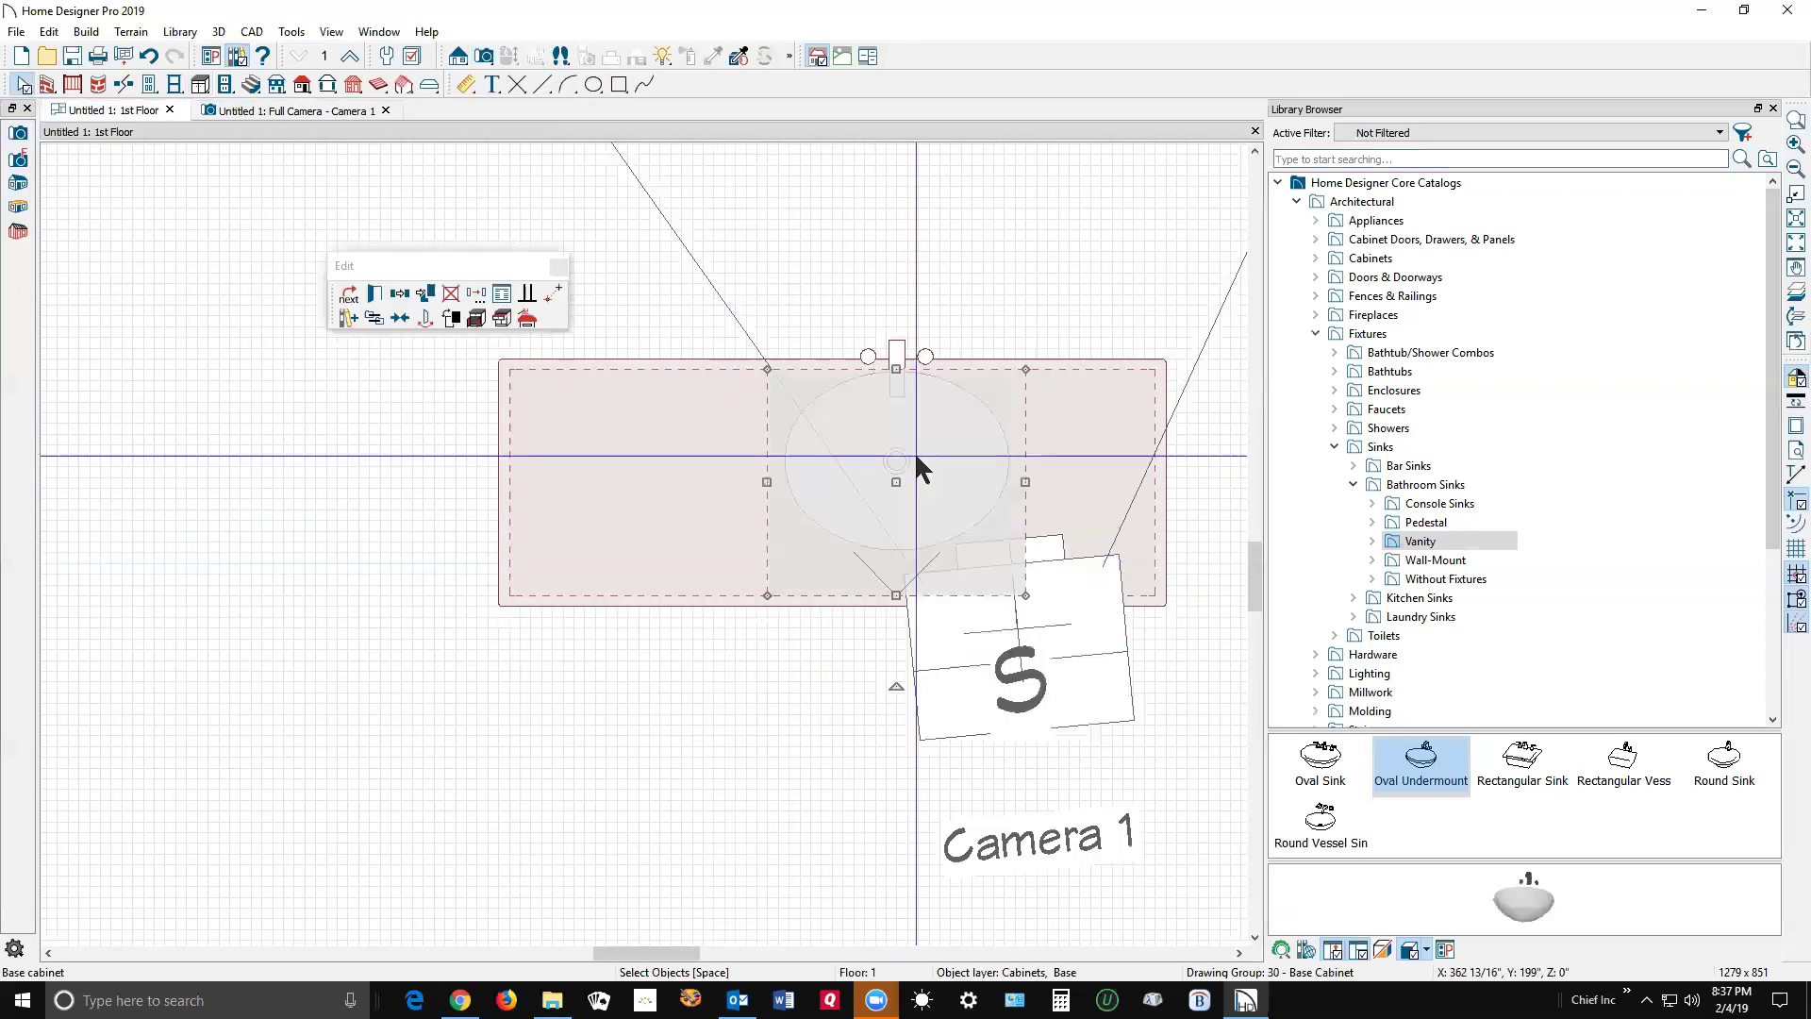
pyautogui.click(914, 454)
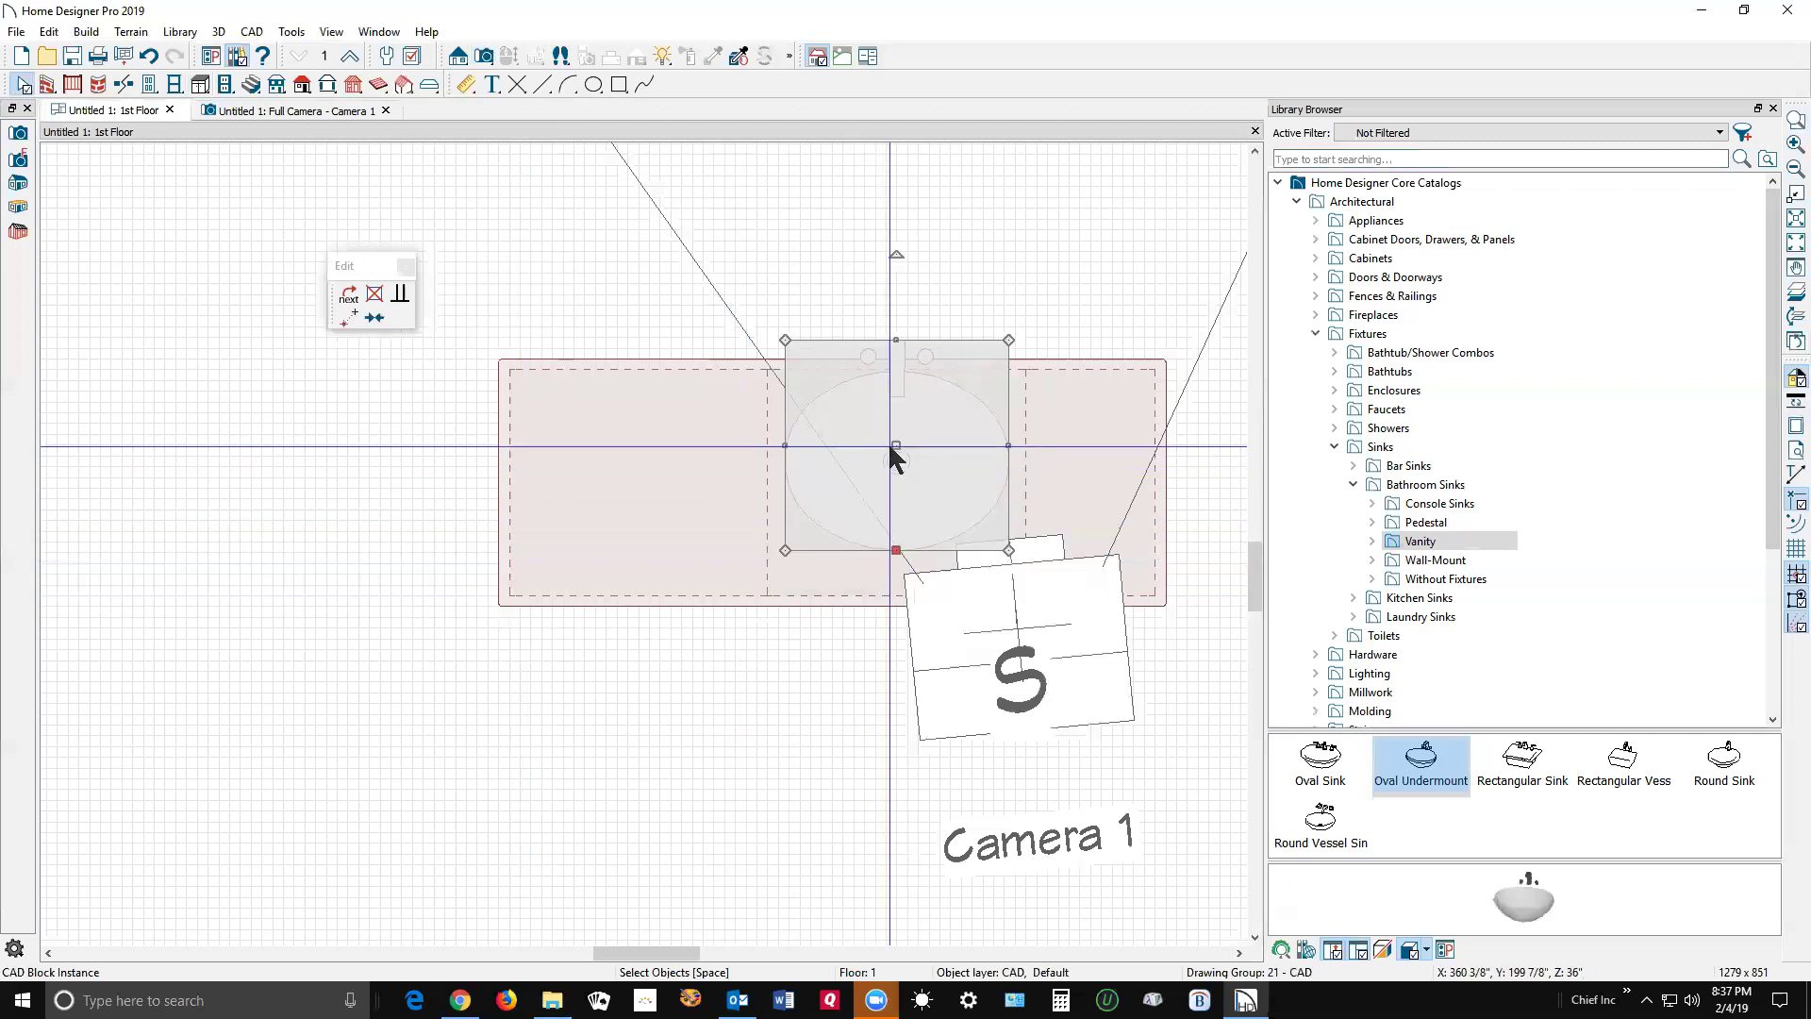
pyautogui.moveTo(893, 441); pyautogui.dragTo(894, 478)
pyautogui.moveTo(894, 582); pyautogui.dragTo(989, 563)
pyautogui.press('Escape')
pyautogui.hotkey('ctrl', 'Tab')
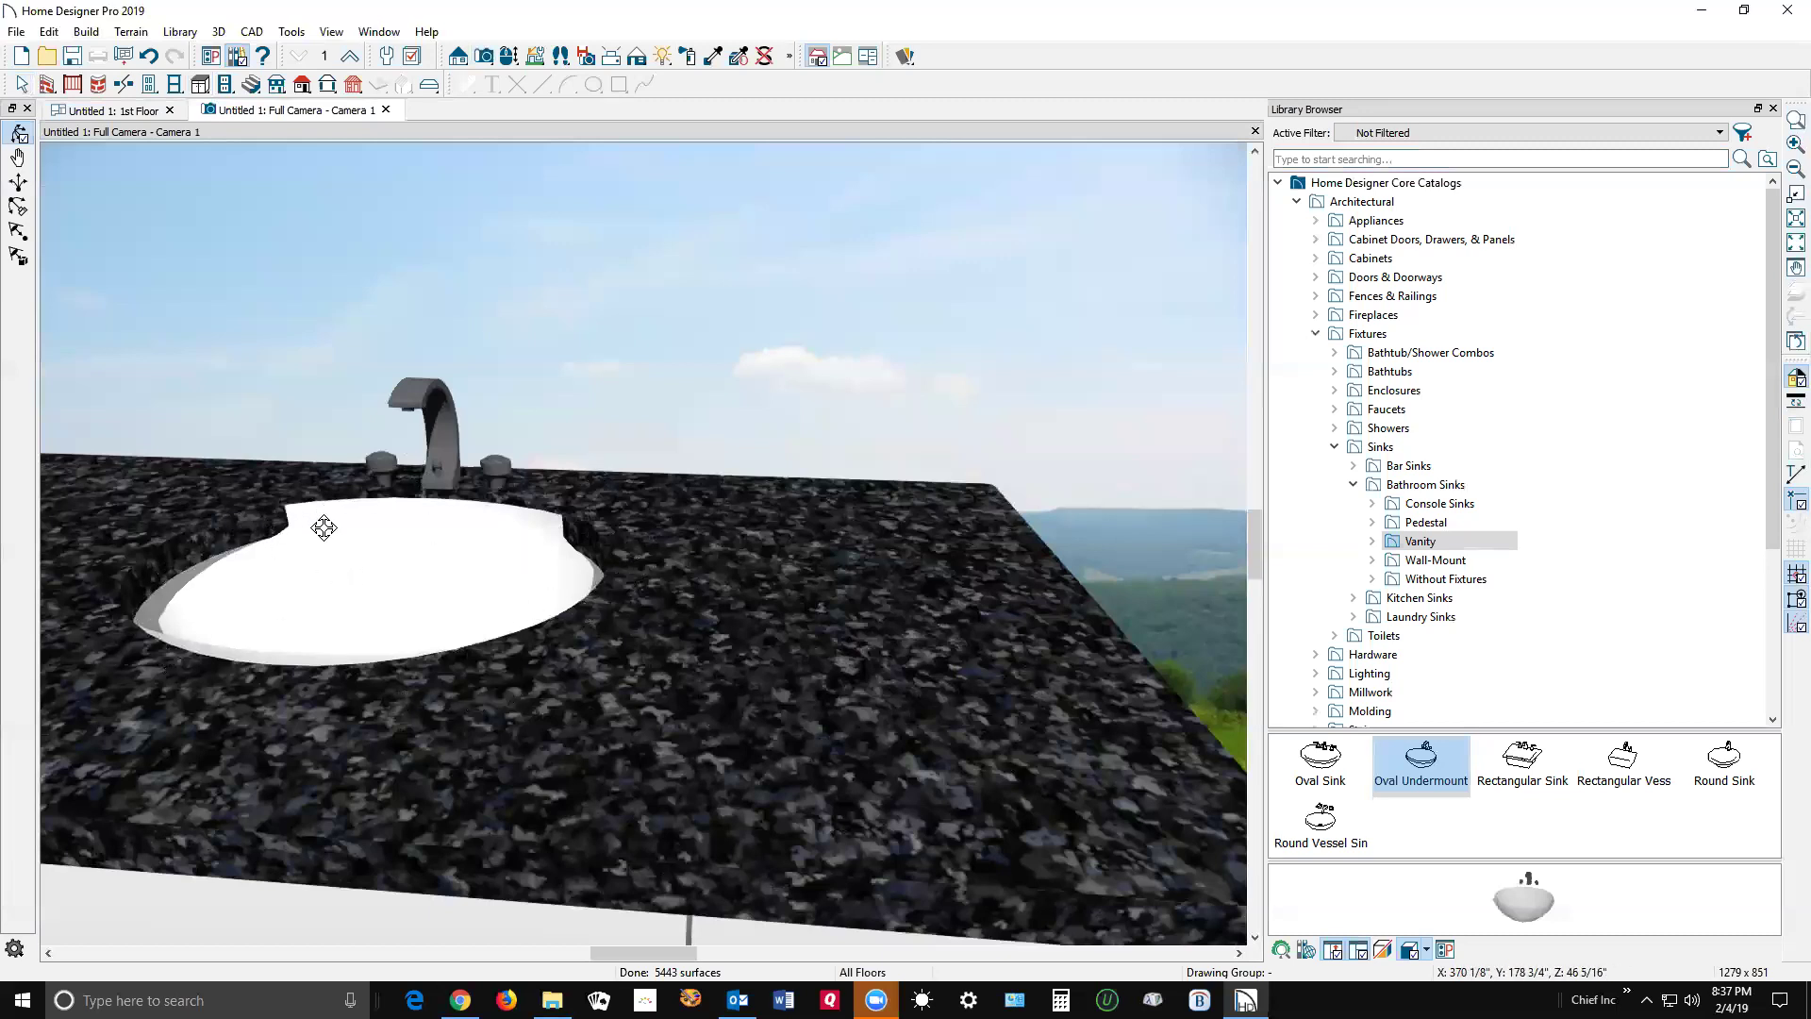
# Step: Drag the oval sink's front edge forward twice, checking it in the 3D camera view in between
pyautogui.hotkey('ctrl', 'Tab')
pyautogui.click(934, 500)
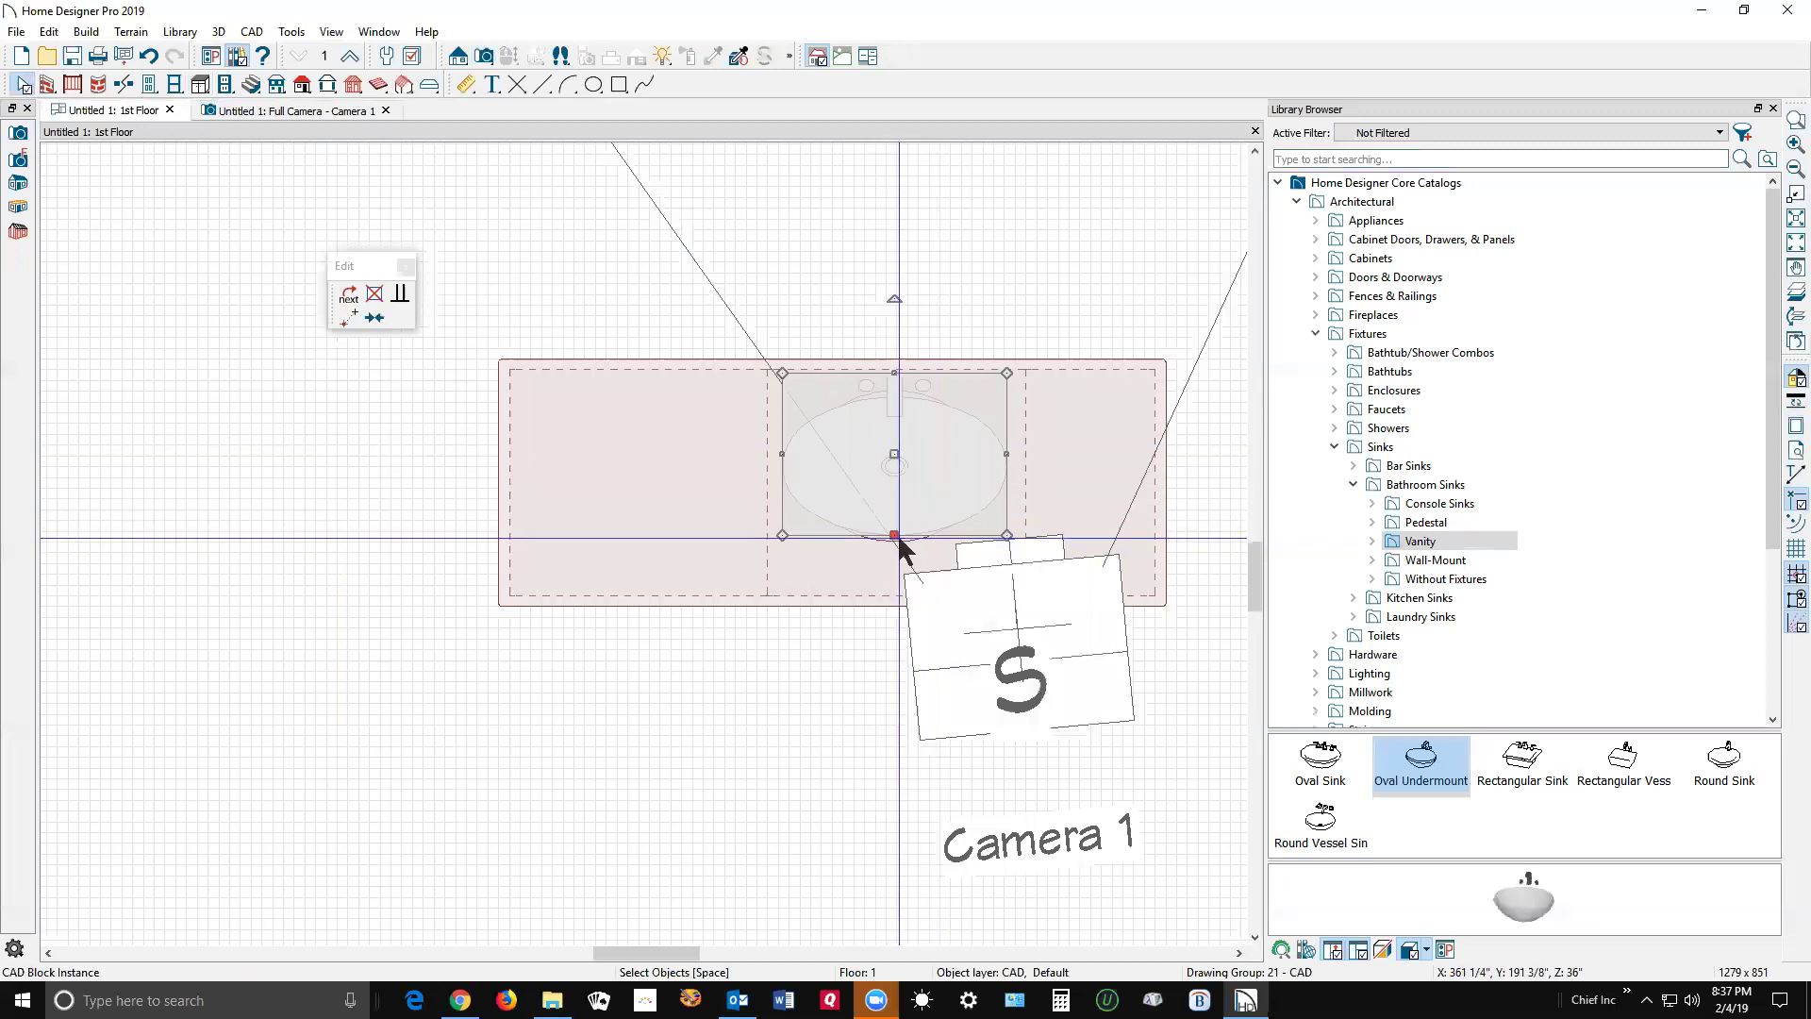
pyautogui.moveTo(894, 536); pyautogui.dragTo(890, 558)
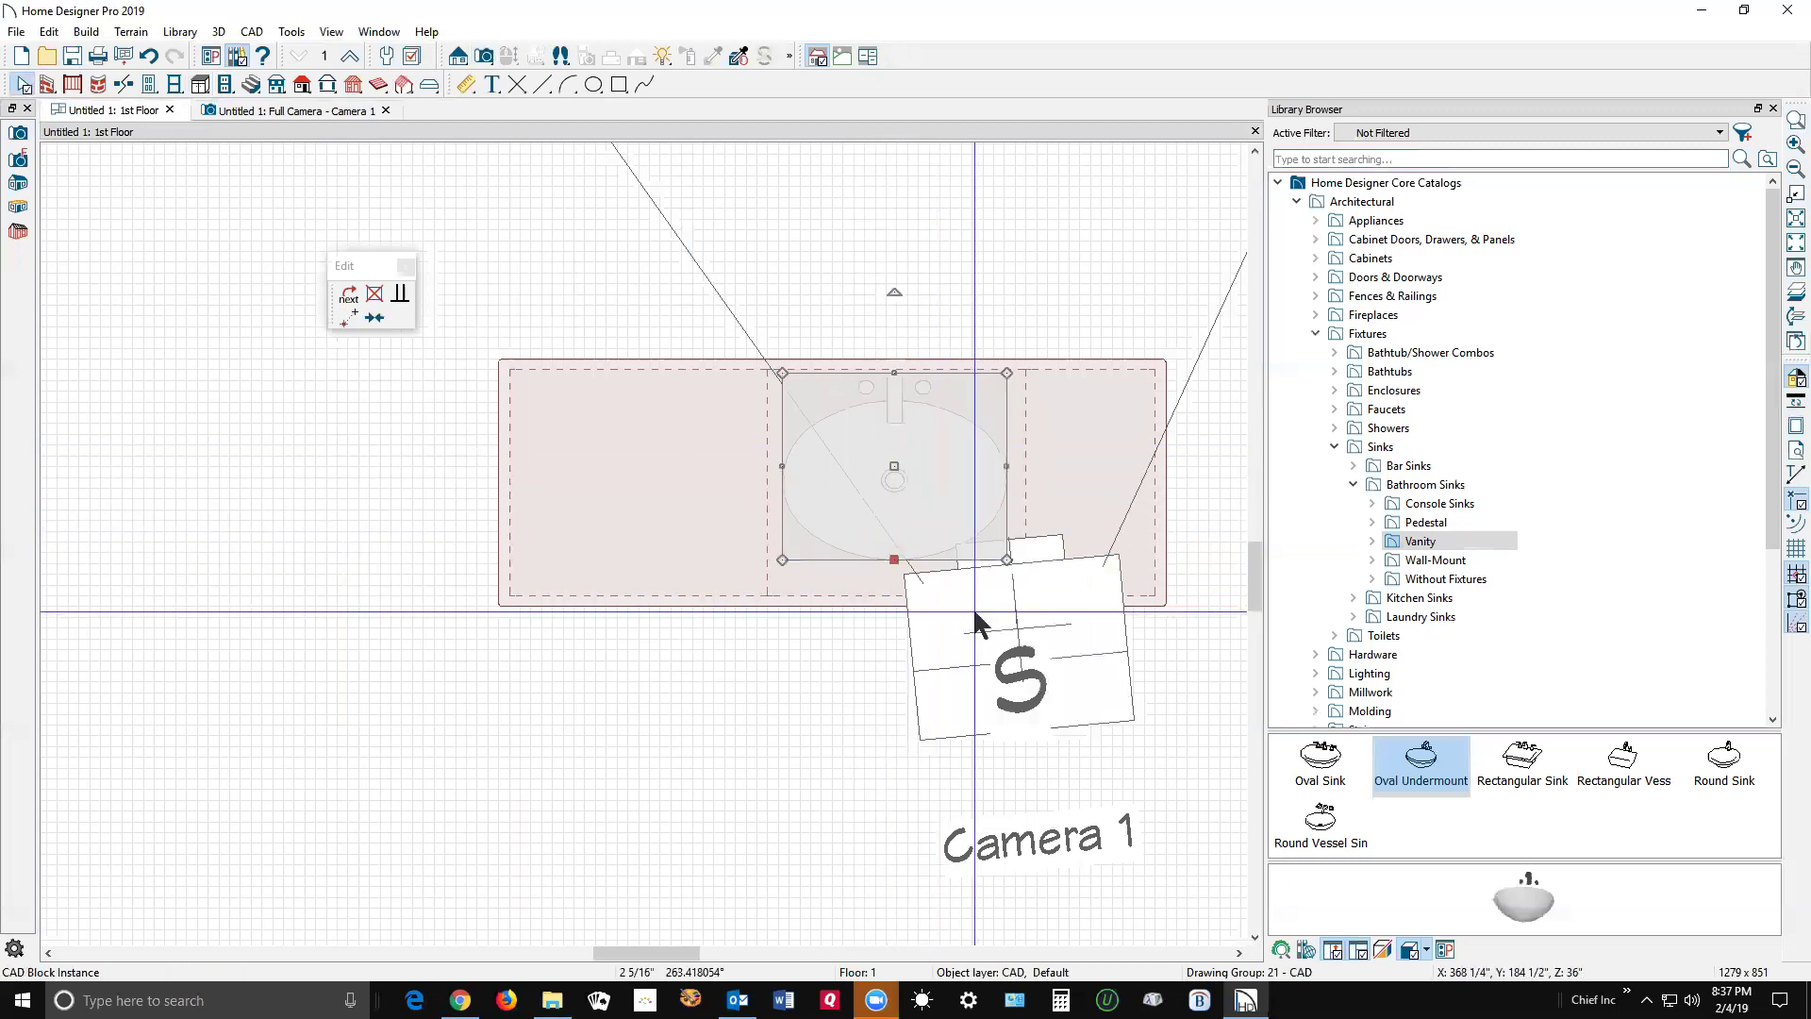
pyautogui.hotkey('ctrl', 'Tab')
pyautogui.hotkey('ctrl', 'Tab')
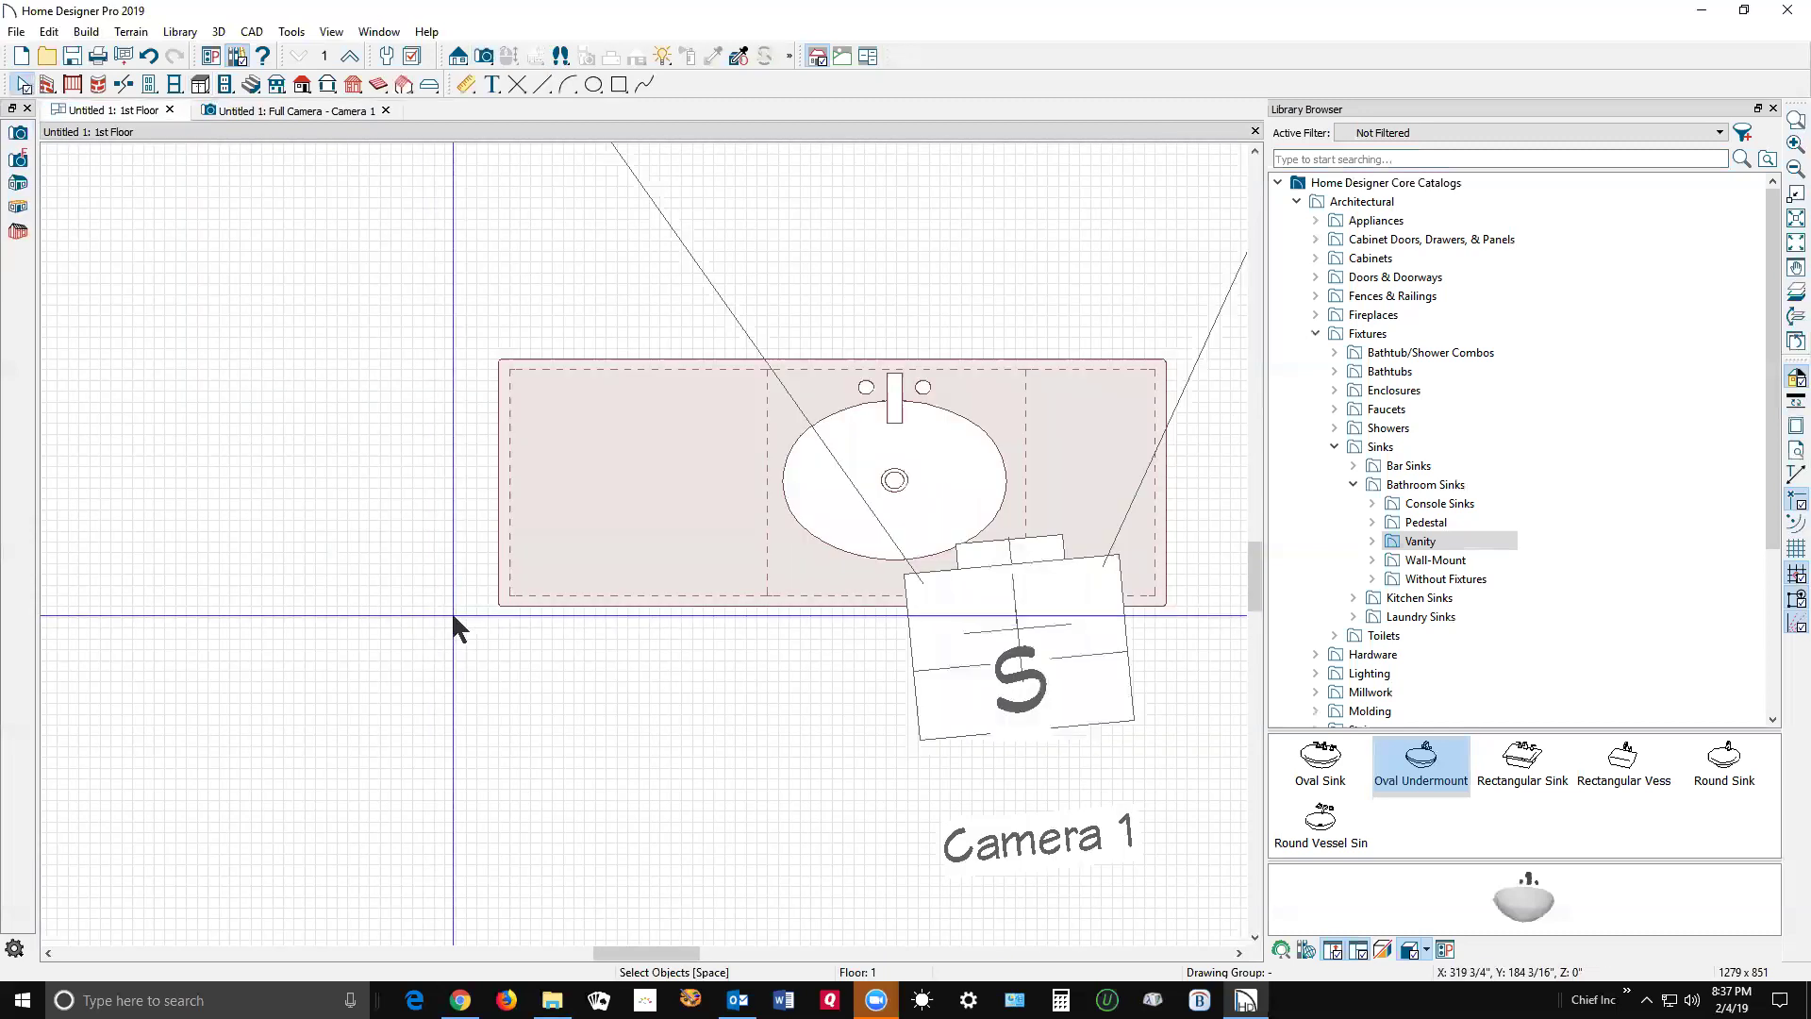
pyautogui.click(897, 513)
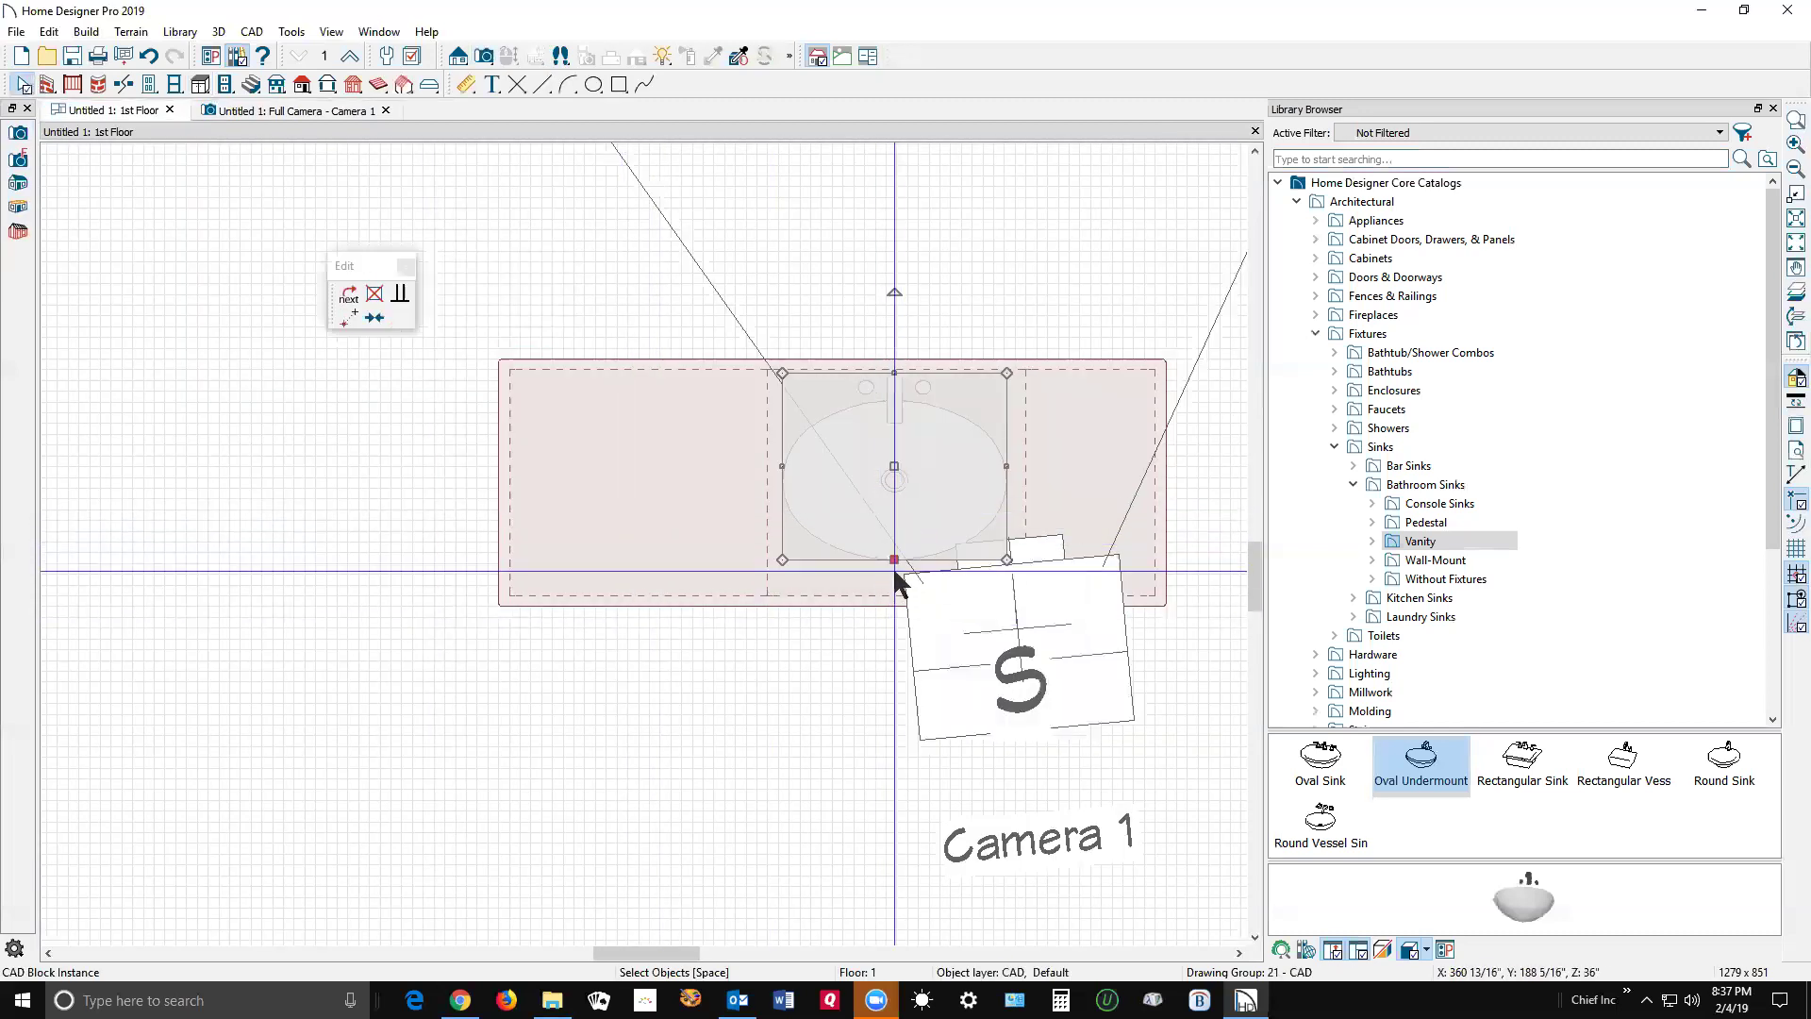
pyautogui.moveTo(894, 563); pyautogui.dragTo(894, 583)
pyautogui.press('Escape')
pyautogui.scroll(-1, 1049, 592)
pyautogui.scroll(-1, 1049, 593)
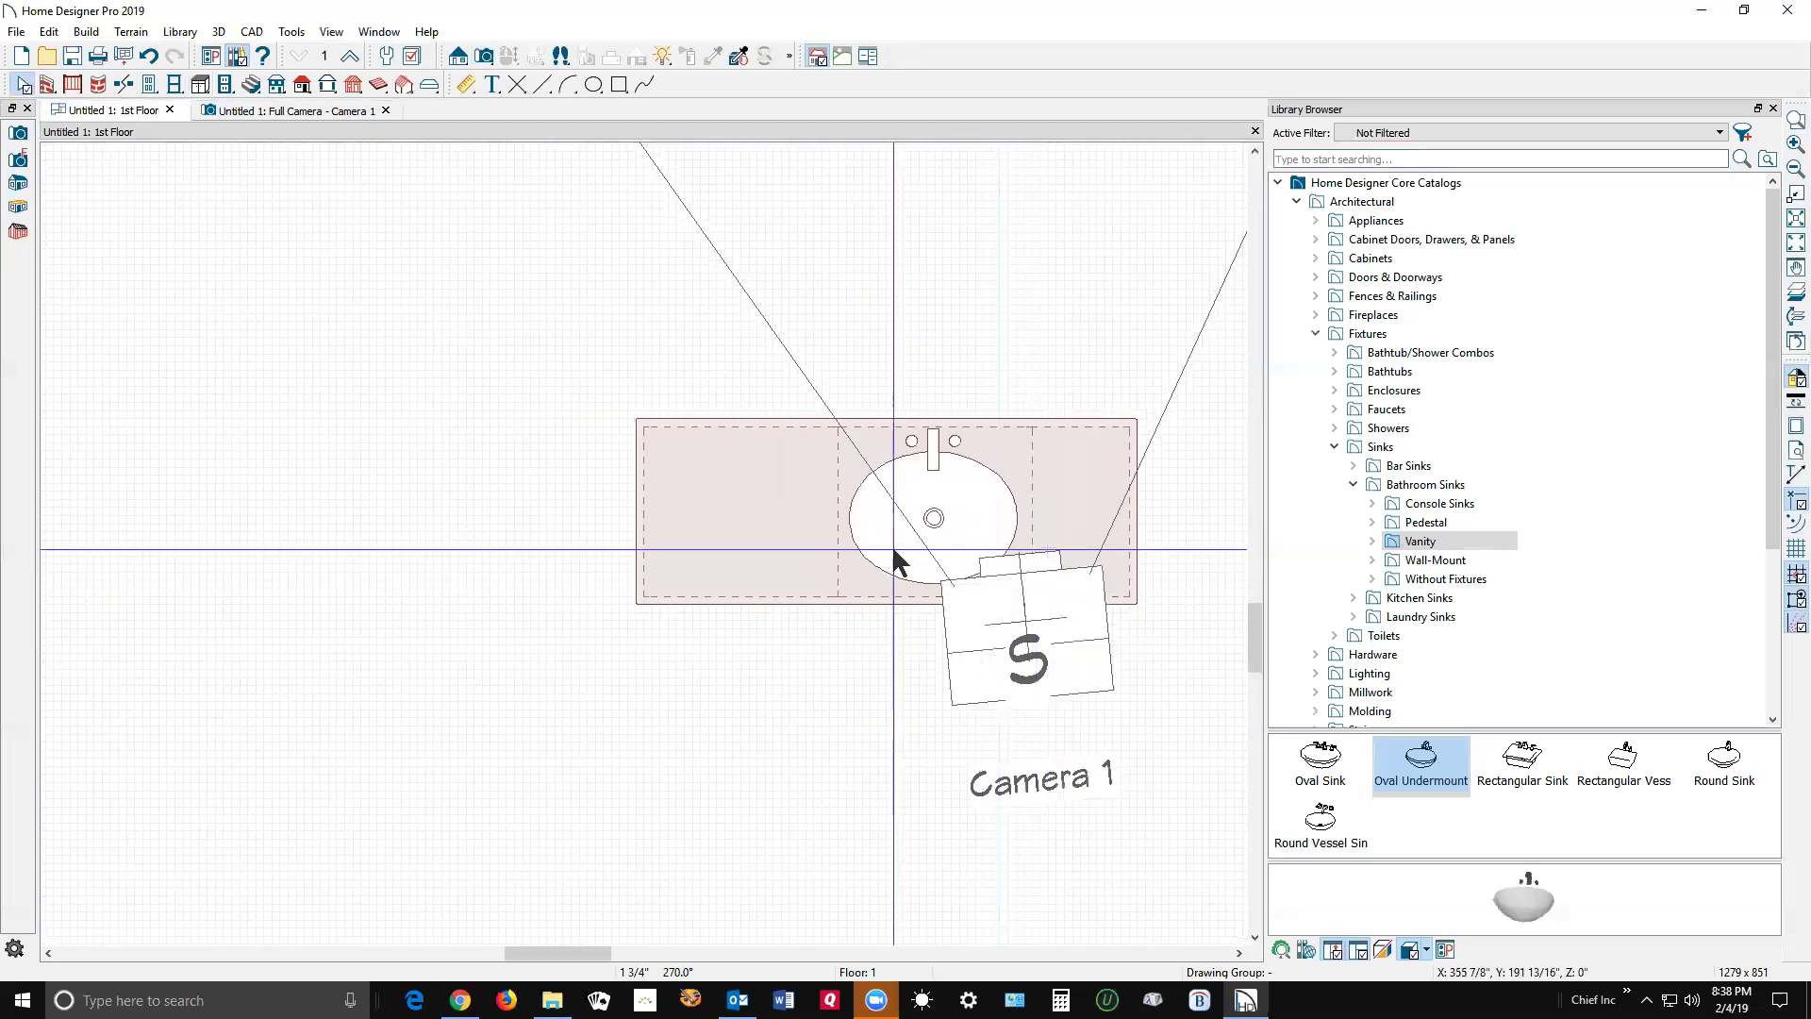
# Step: Generate a custom countertop from the right base cabinet and stretch it left across the vanity
pyautogui.click(1094, 490)
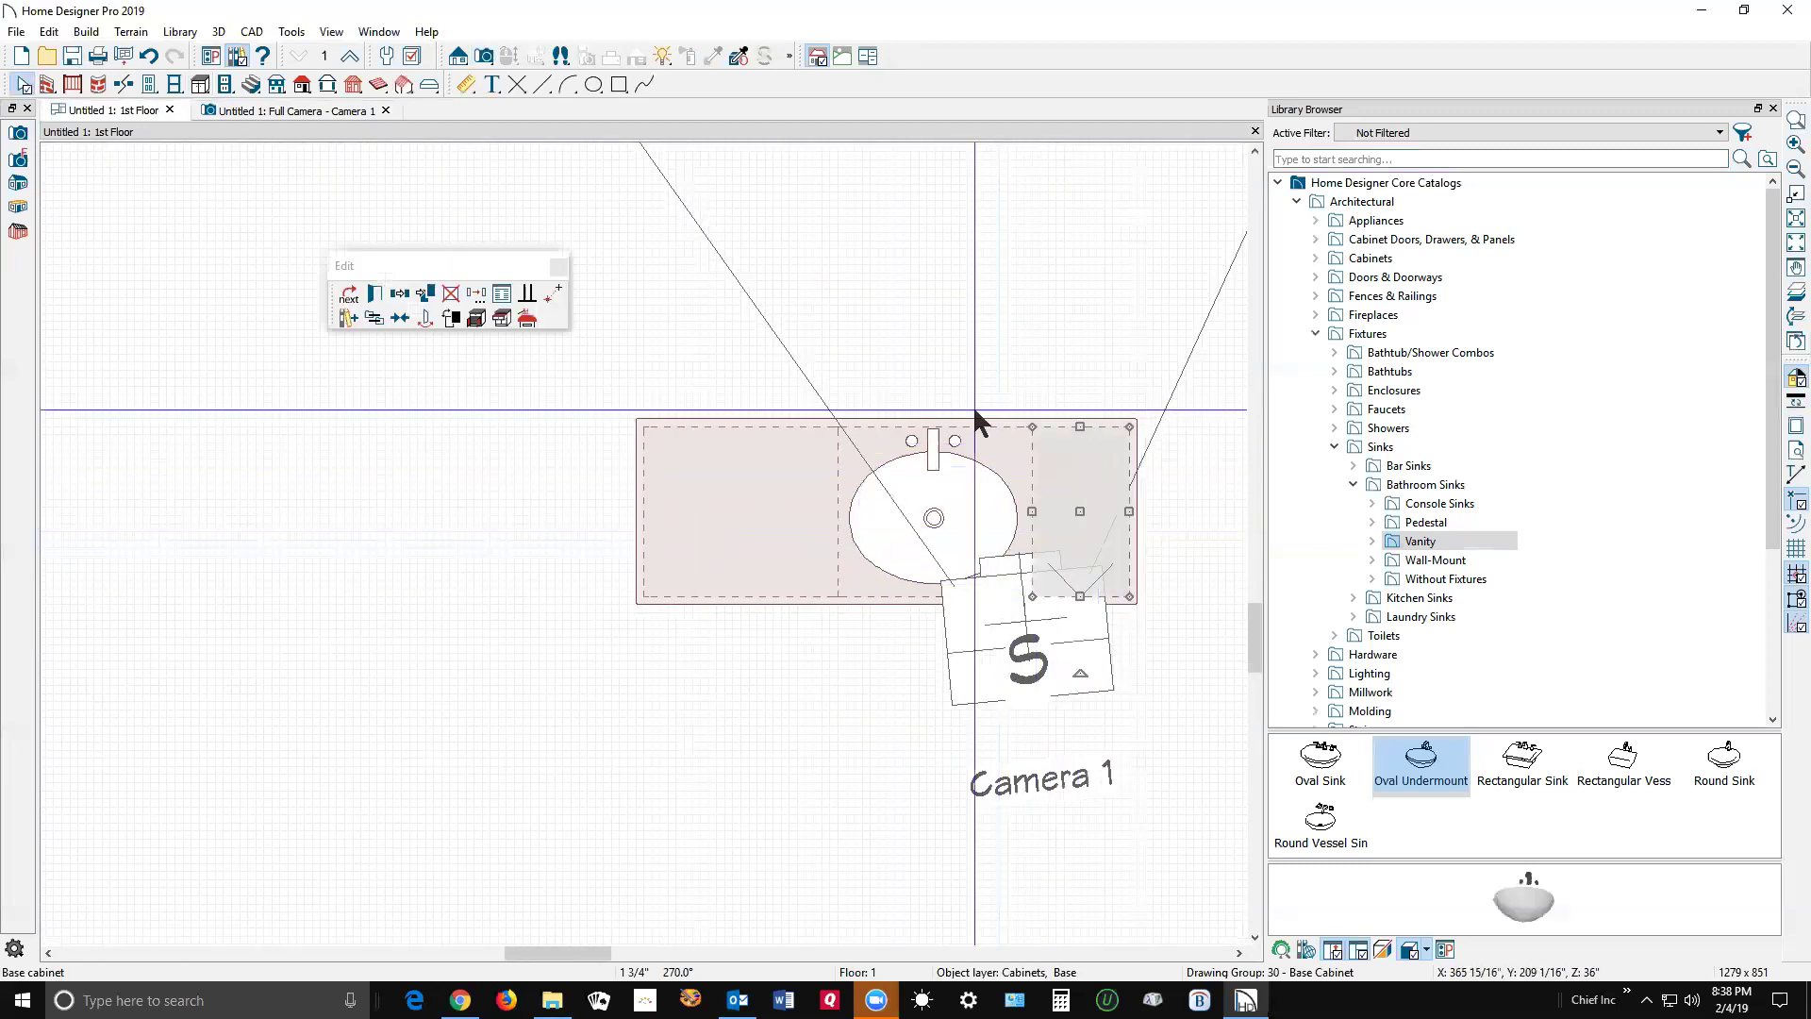
pyautogui.click(527, 317)
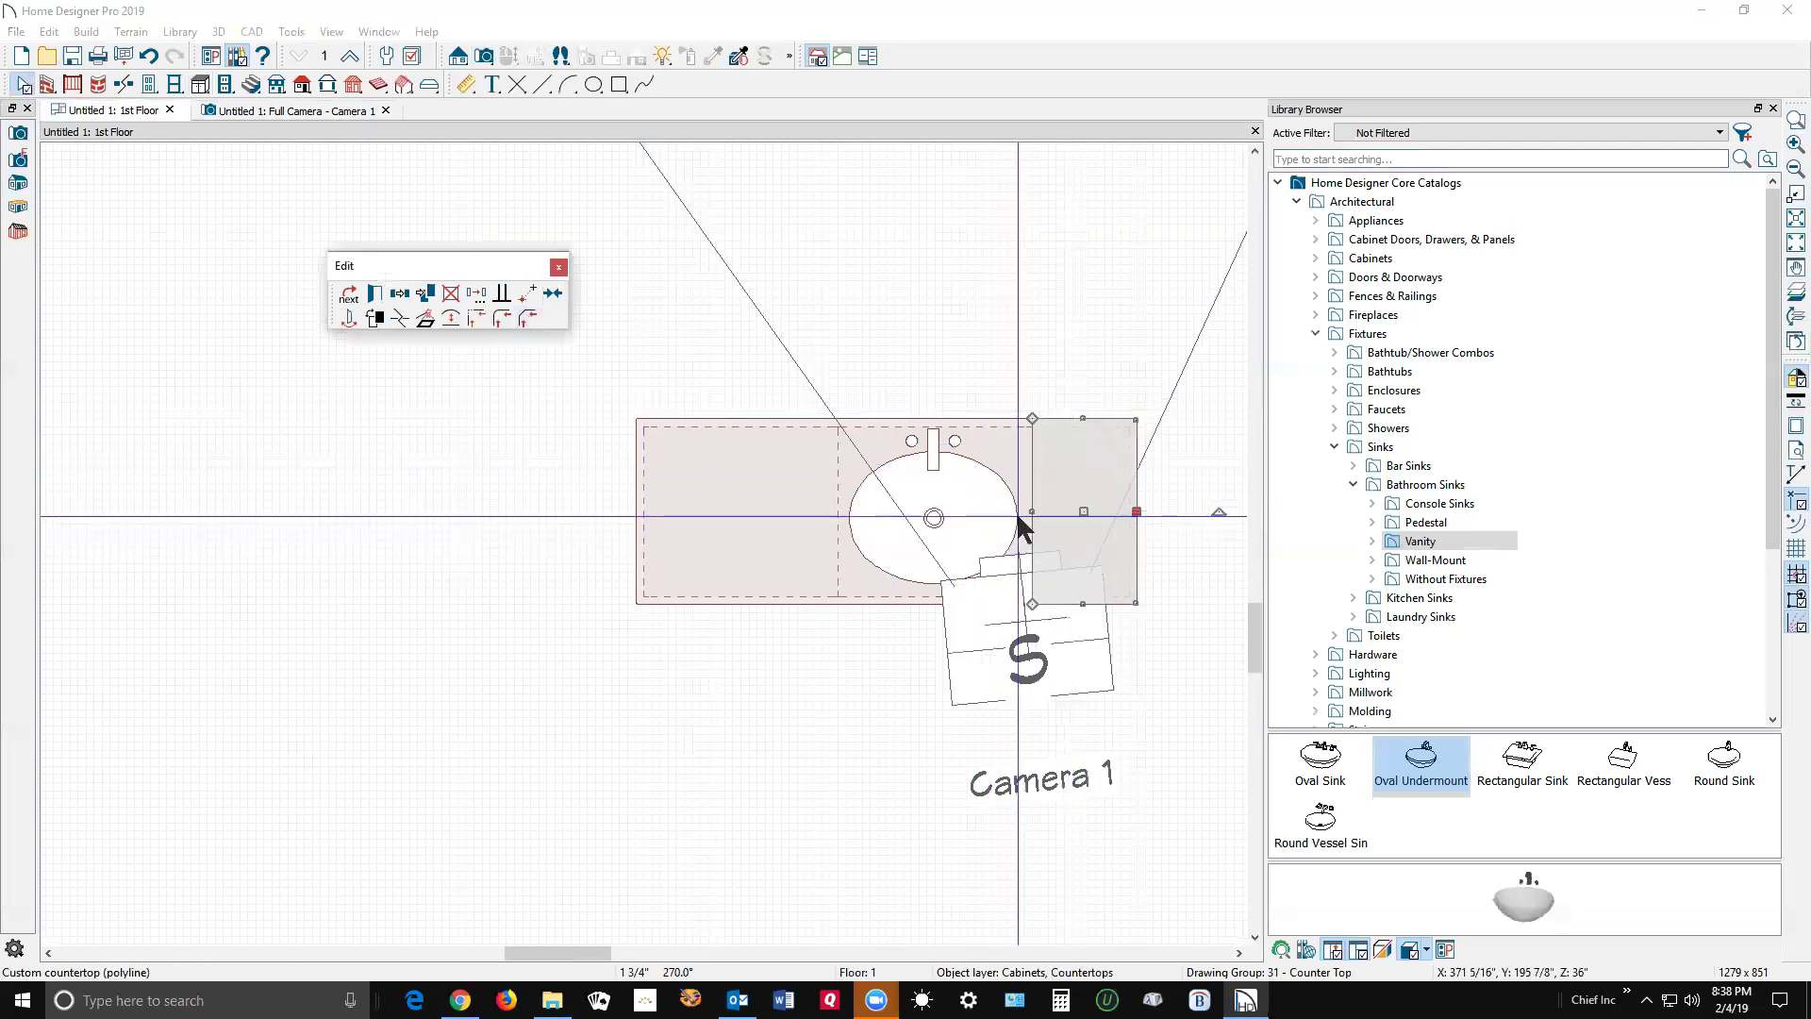
pyautogui.moveTo(1034, 509); pyautogui.dragTo(633, 466)
pyautogui.click(741, 734)
pyautogui.hotkey('ctrl', 'Tab')
pyautogui.scroll(-3, 934, 641)
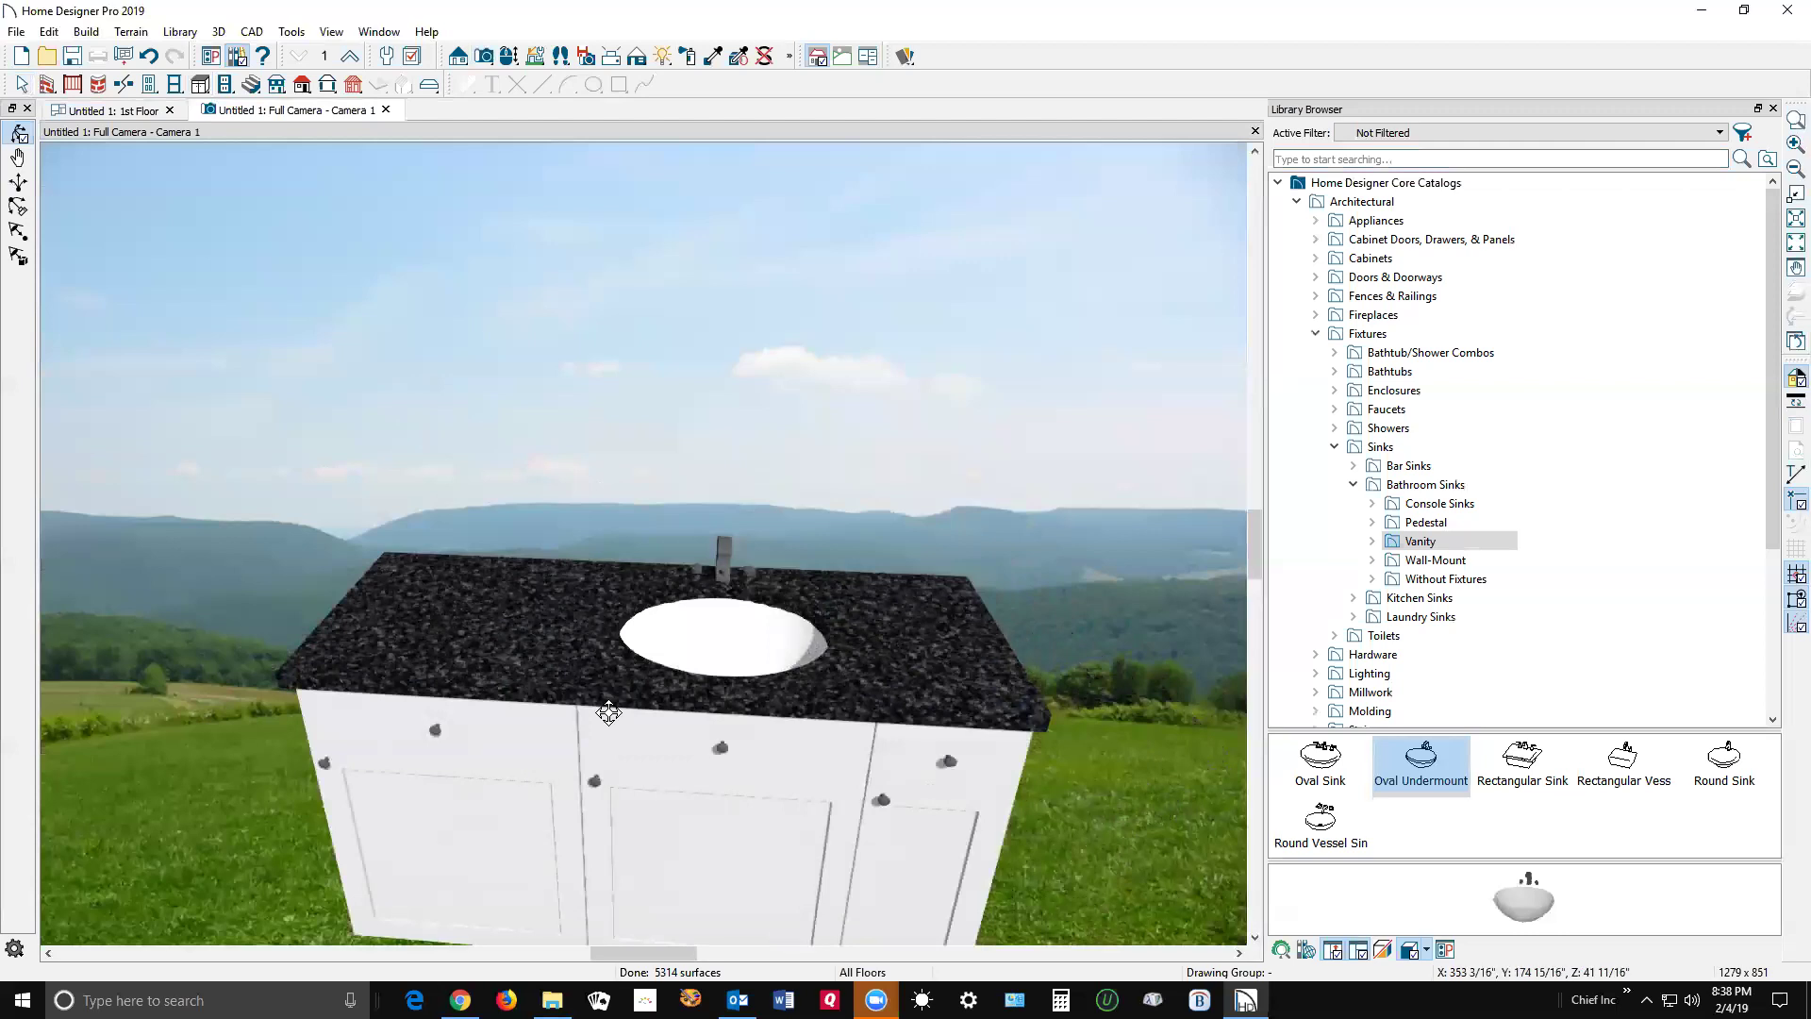
pyautogui.hotkey('ctrl', 'Tab')
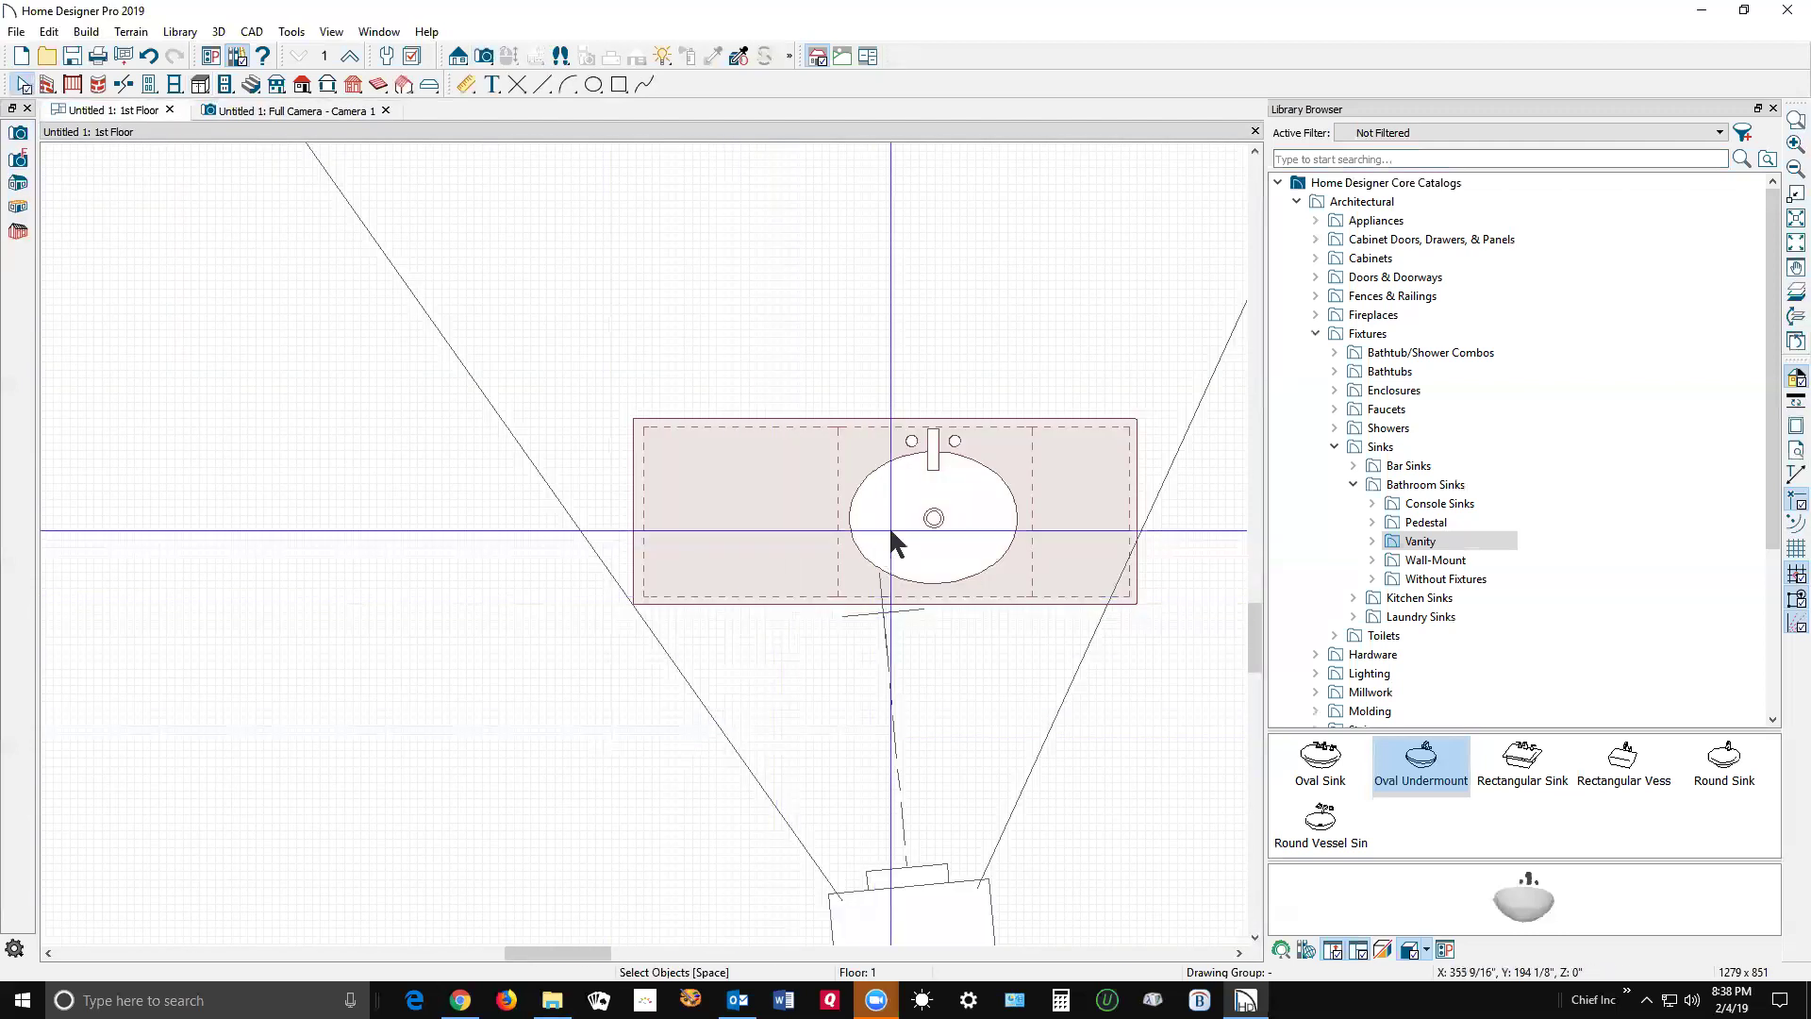
pyautogui.click(917, 532)
pyautogui.click(922, 530)
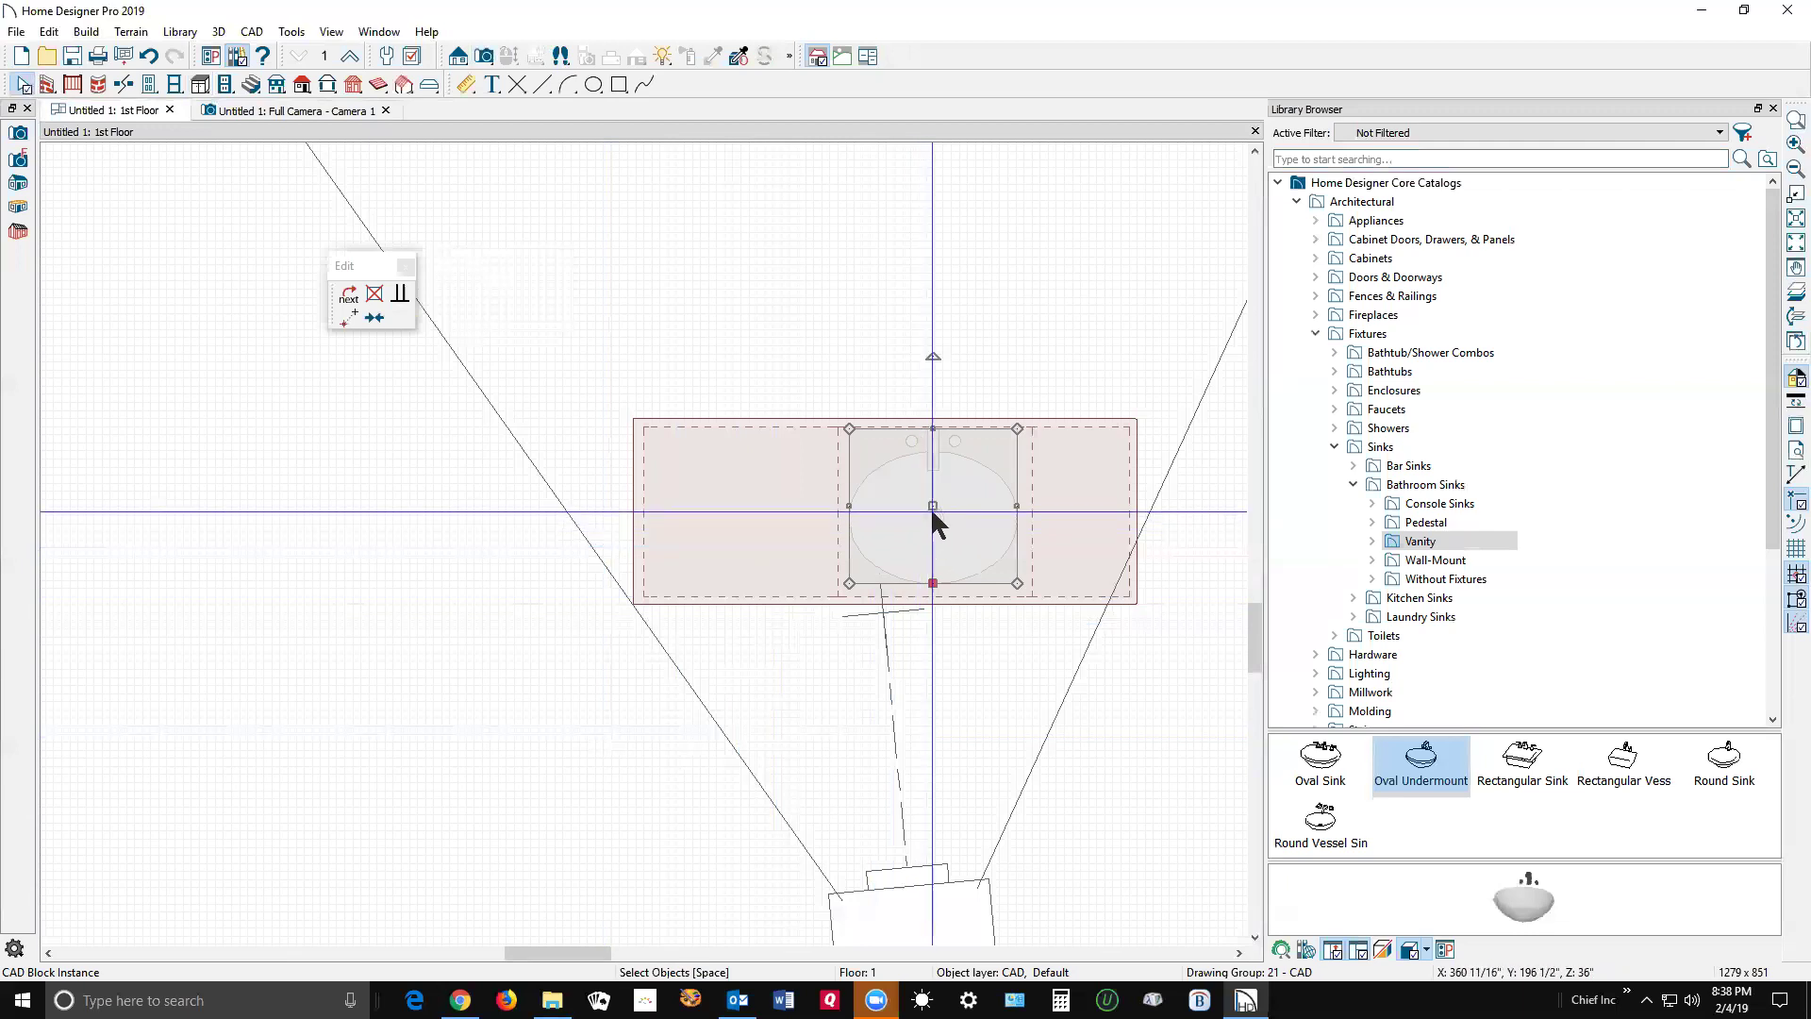
pyautogui.moveTo(933, 509); pyautogui.dragTo(746, 508)
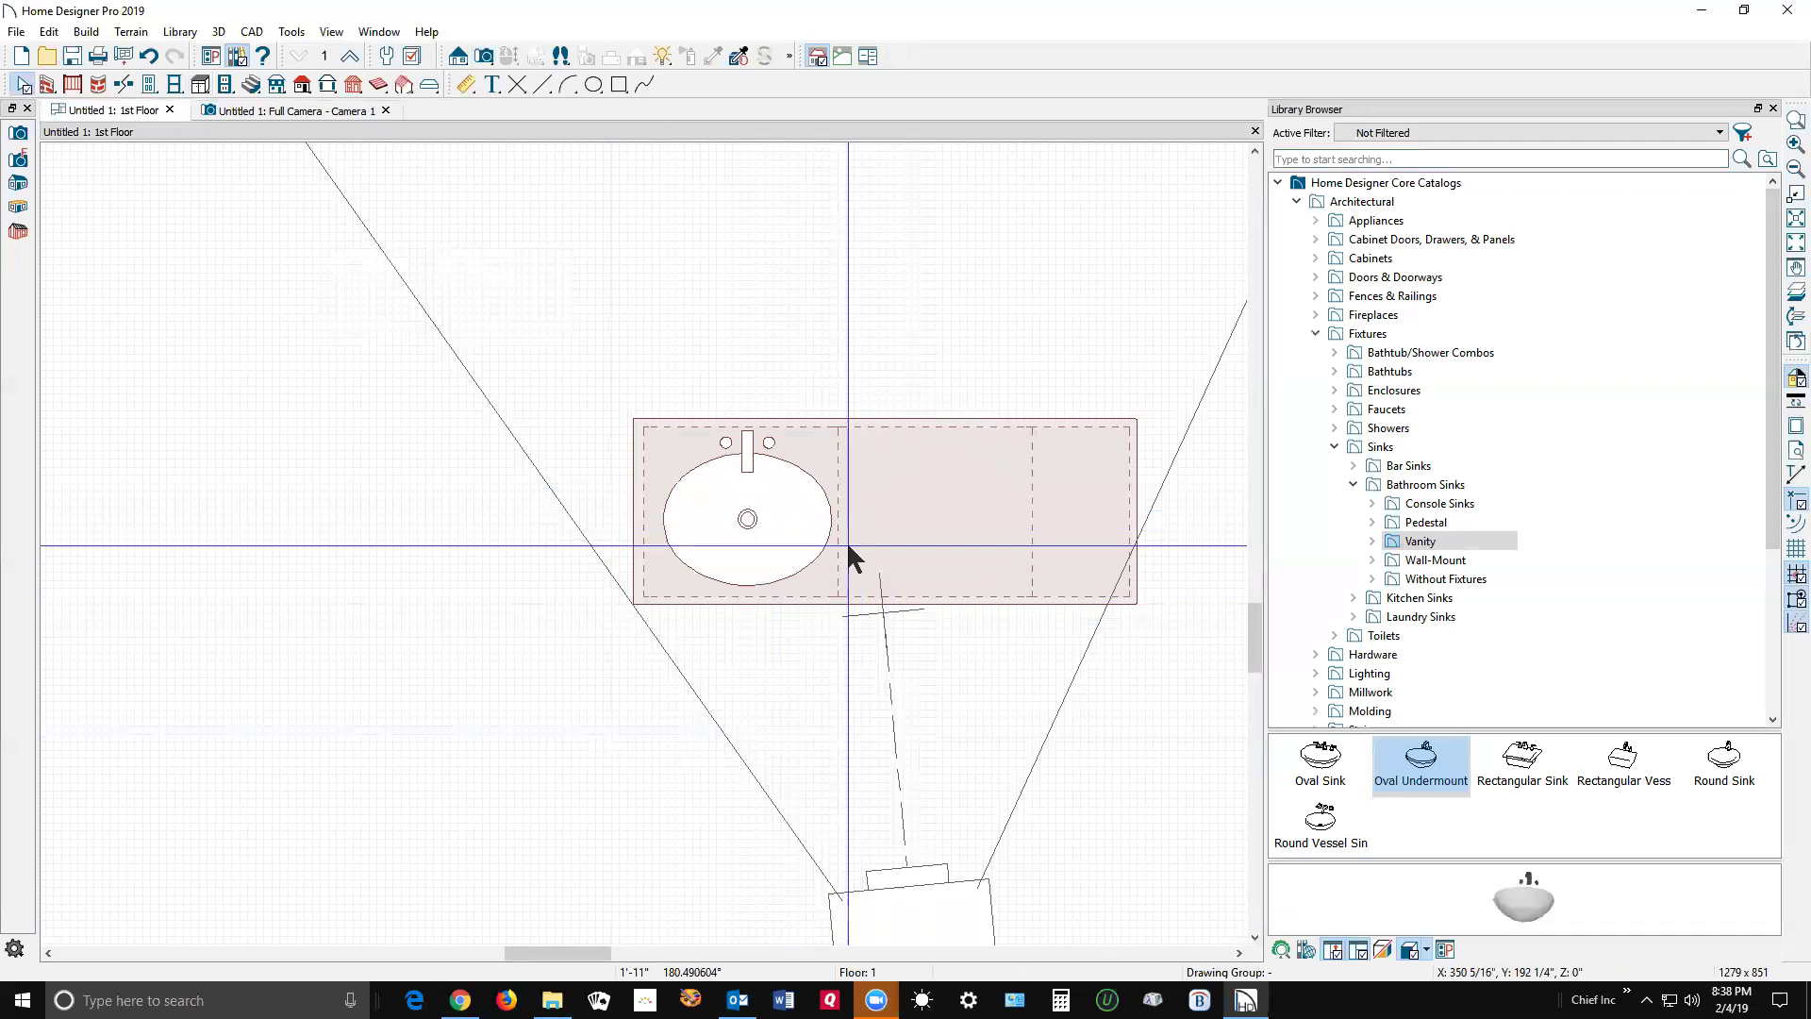
pyautogui.hotkey('ctrl', 'Tab')
pyautogui.hotkey('ctrl', 'Tab')
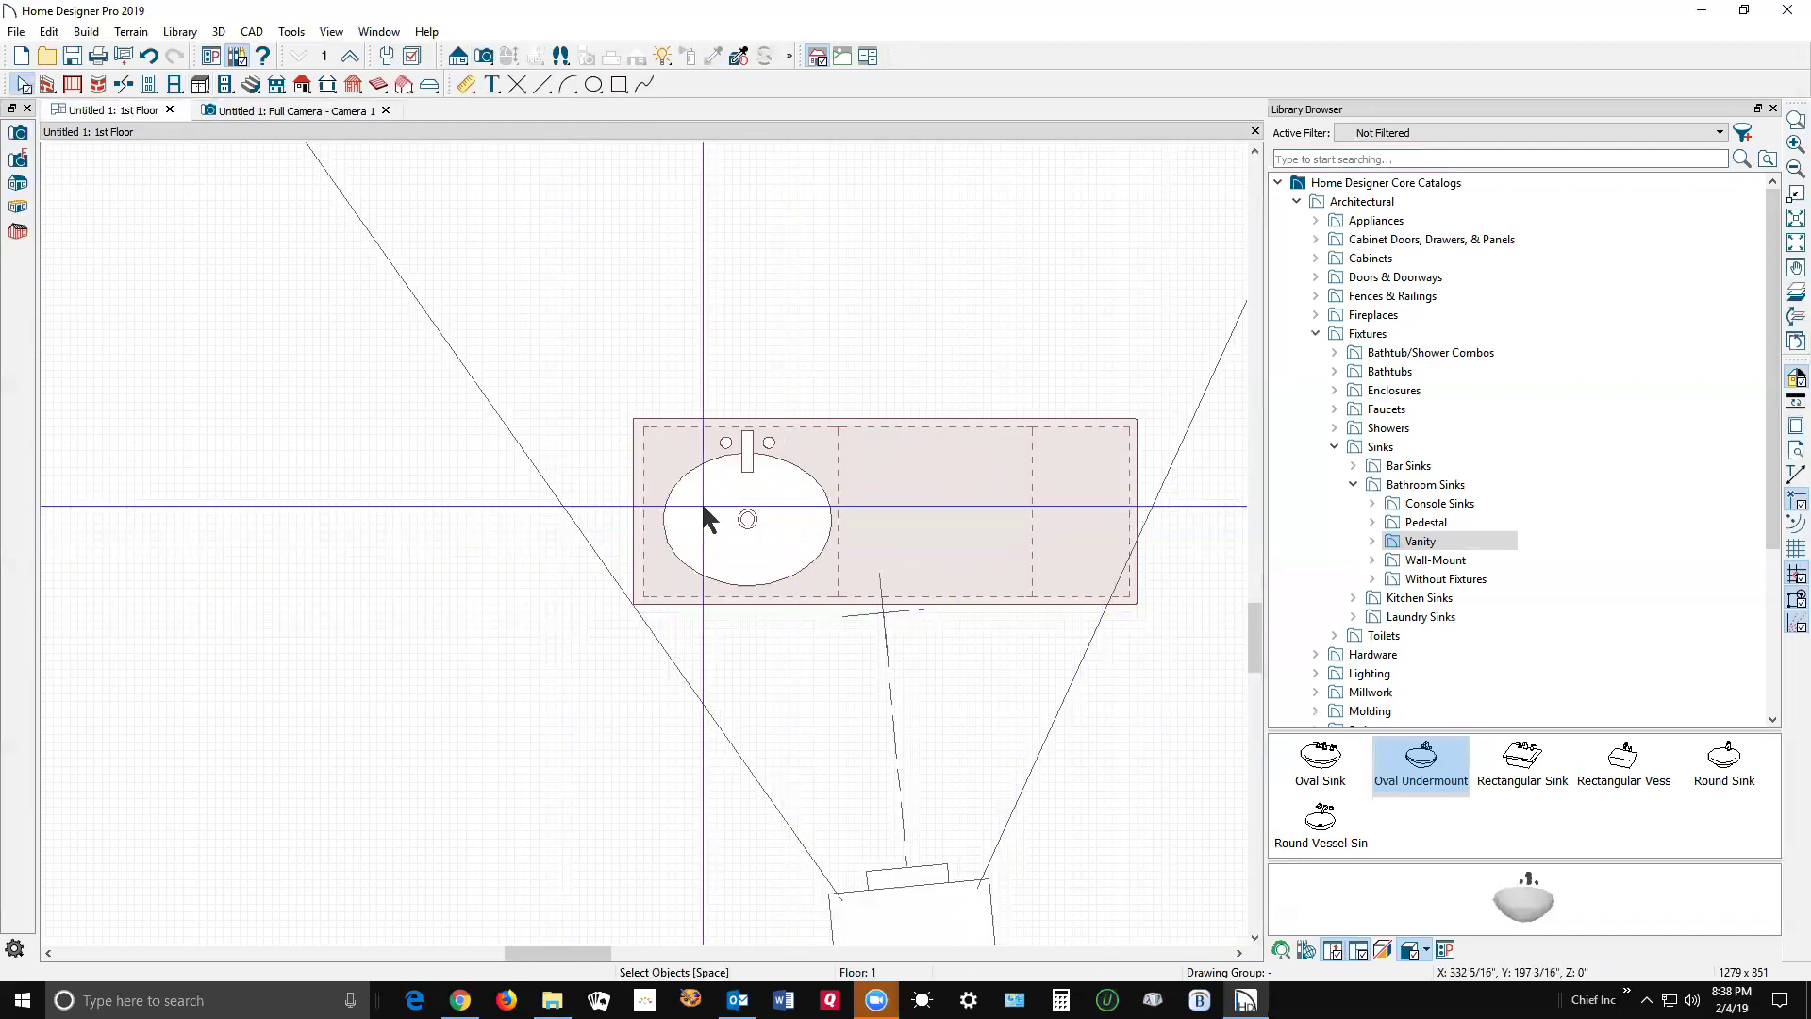
pyautogui.click(949, 509)
pyautogui.press('Tab')
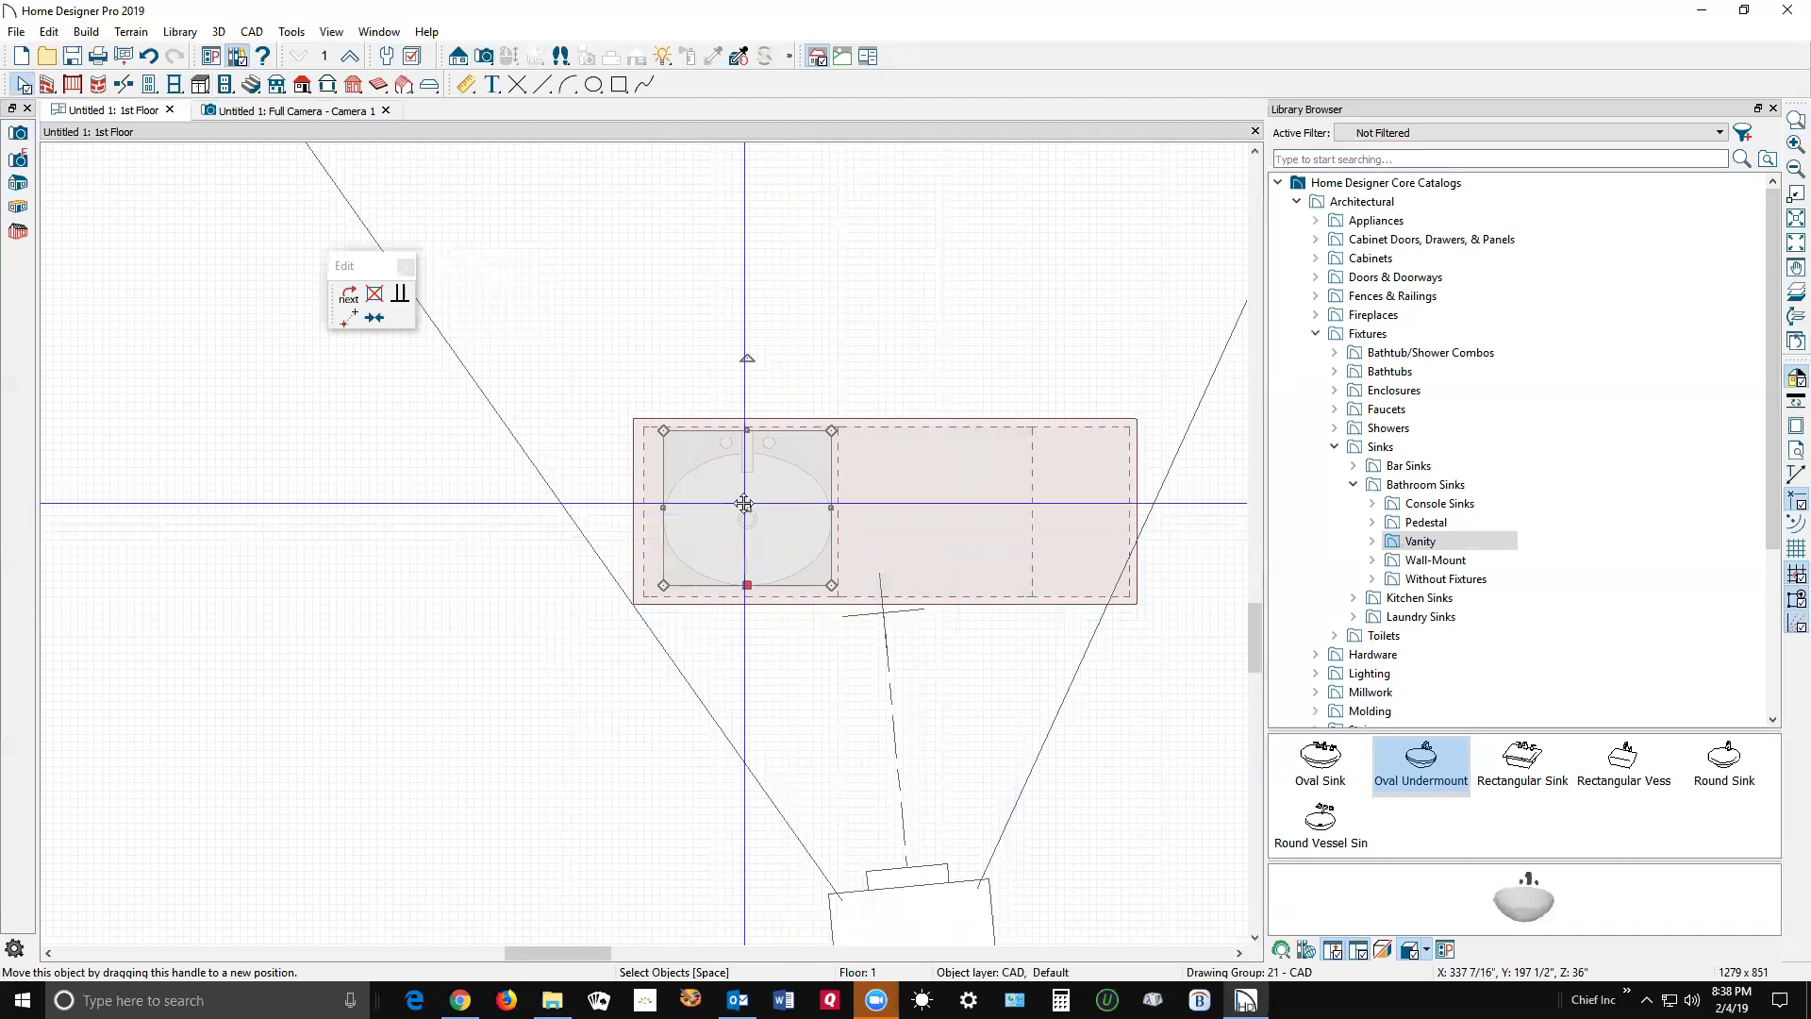
pyautogui.moveTo(744, 504); pyautogui.dragTo(932, 510)
pyautogui.press('Escape')
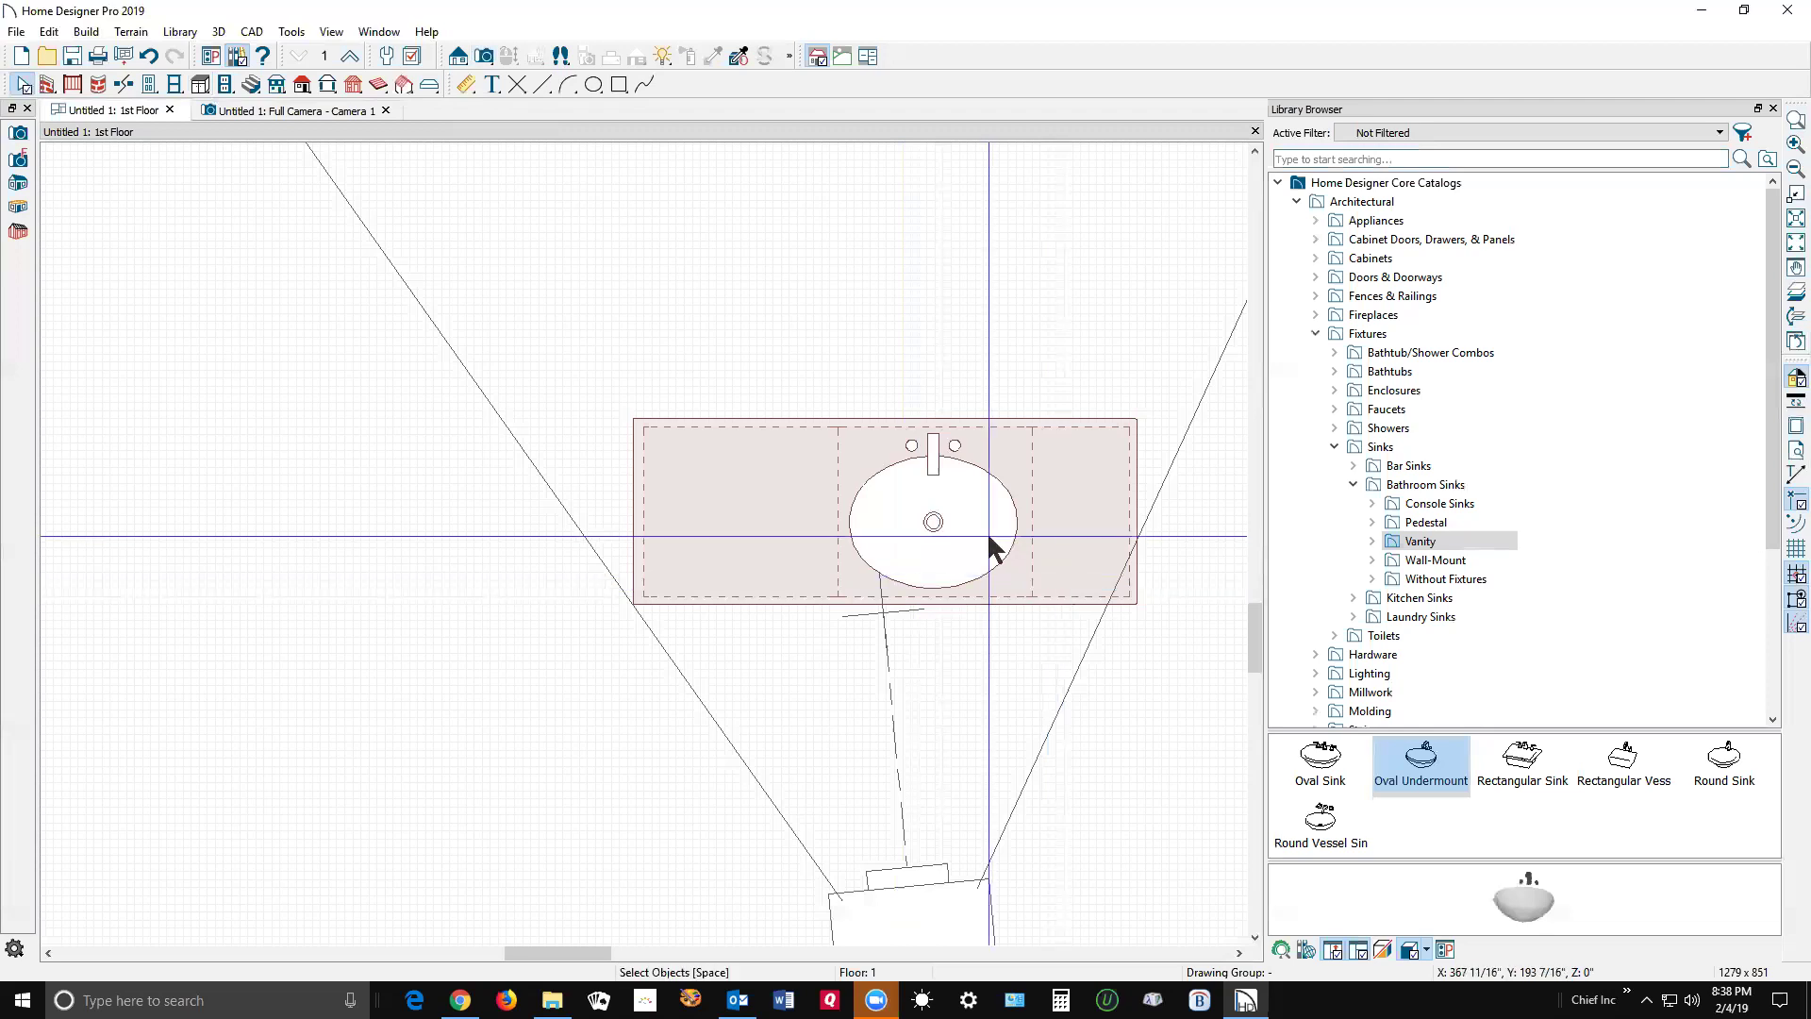
# Step: Shift the small base cabinet and try dropping an Oval Undermount sink into it, dismissing the too-small warning
pyautogui.click(1067, 509)
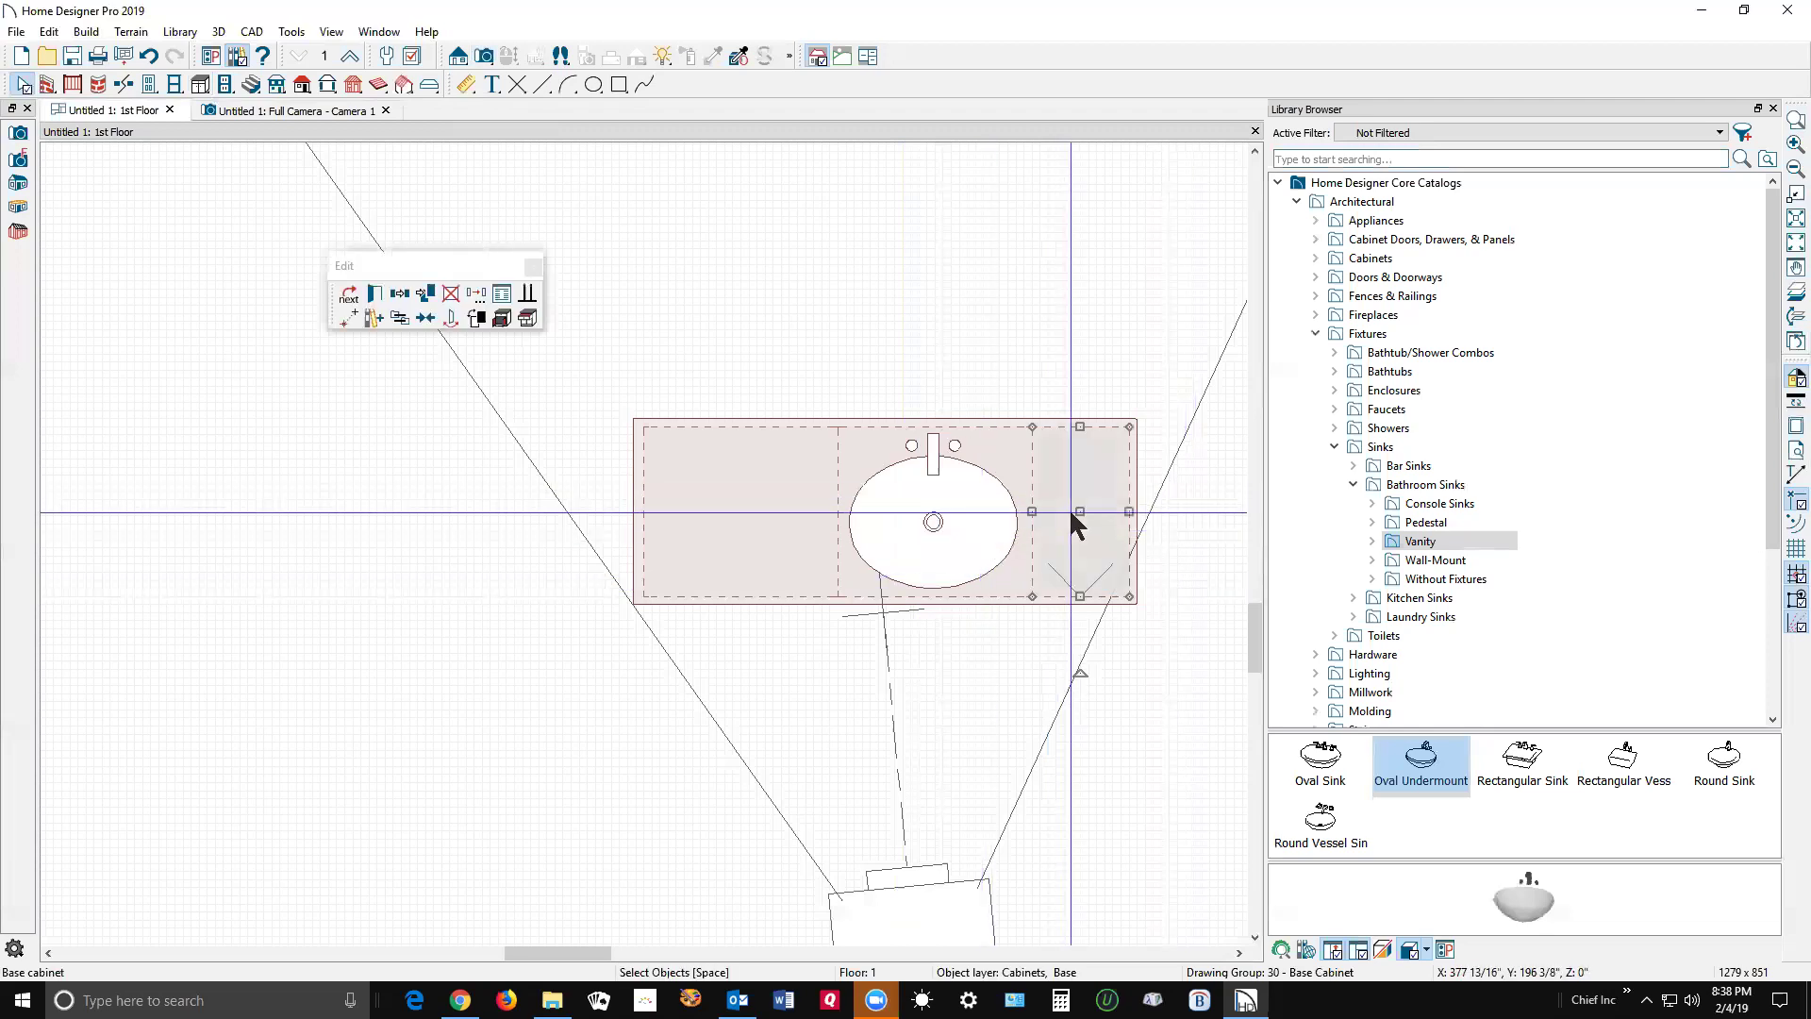
pyautogui.scroll(-3, 746, 547)
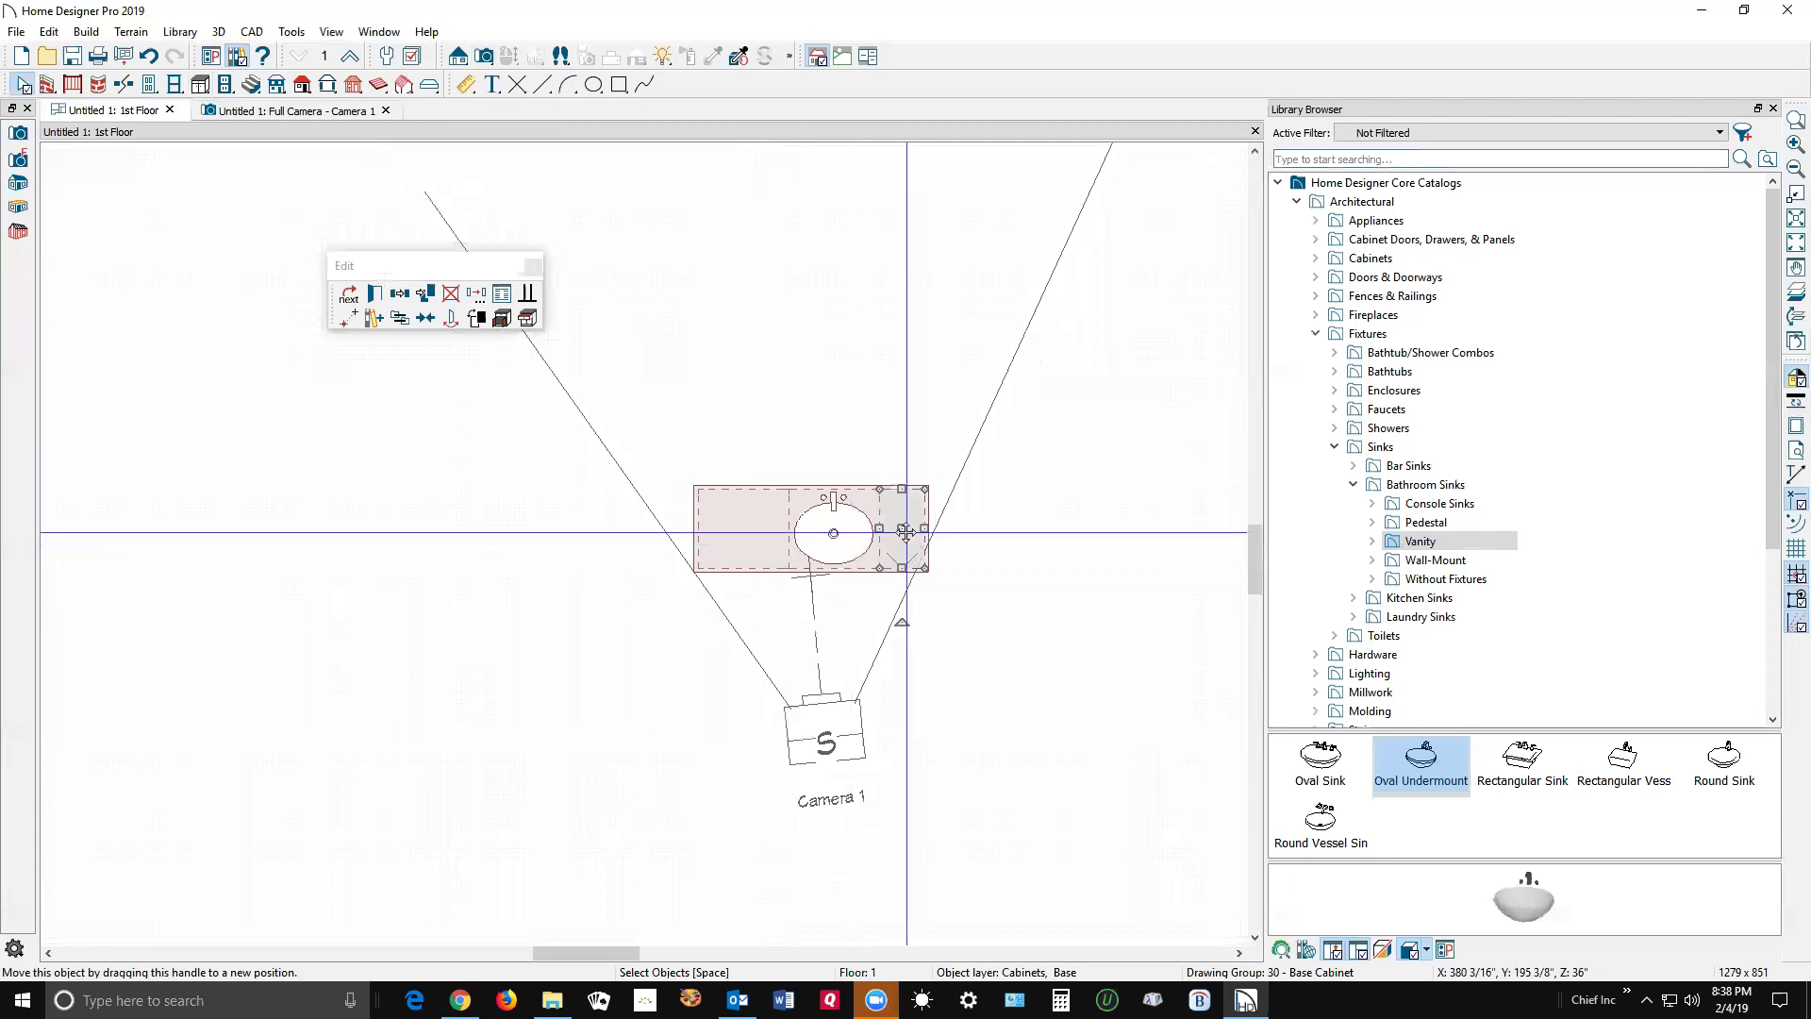
pyautogui.moveTo(901, 529); pyautogui.dragTo(1105, 530)
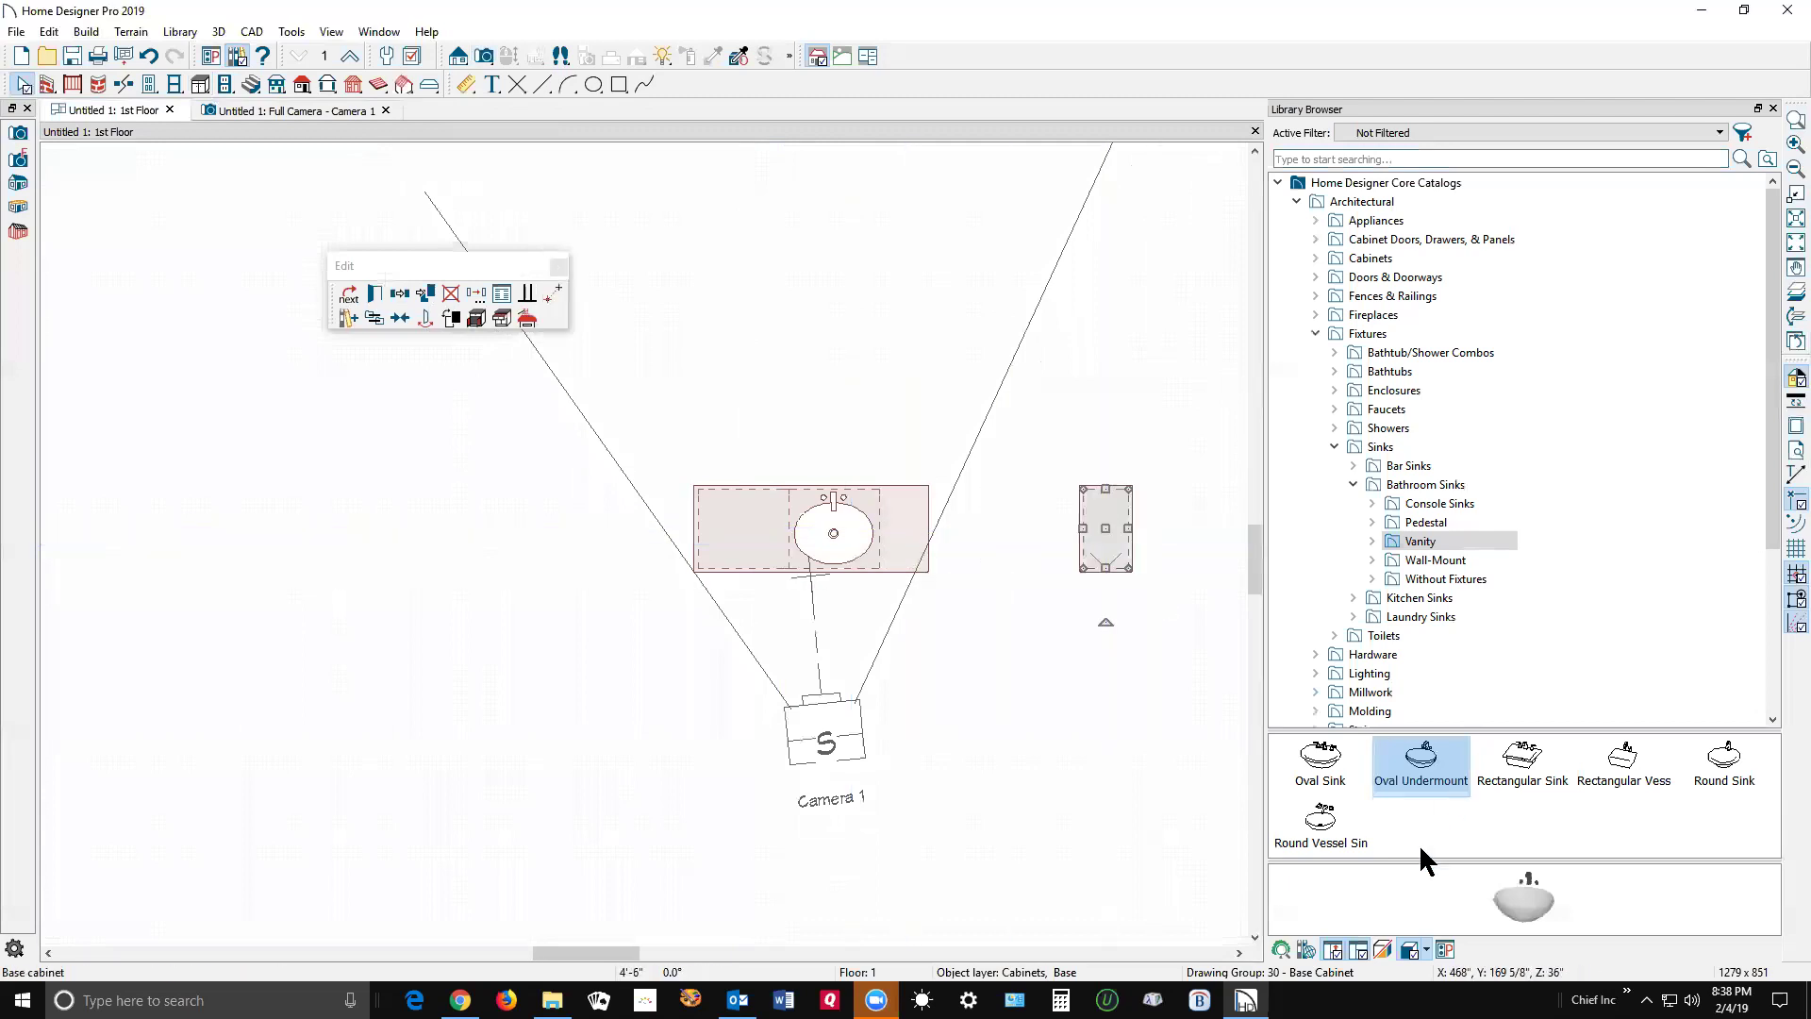
pyautogui.click(1420, 779)
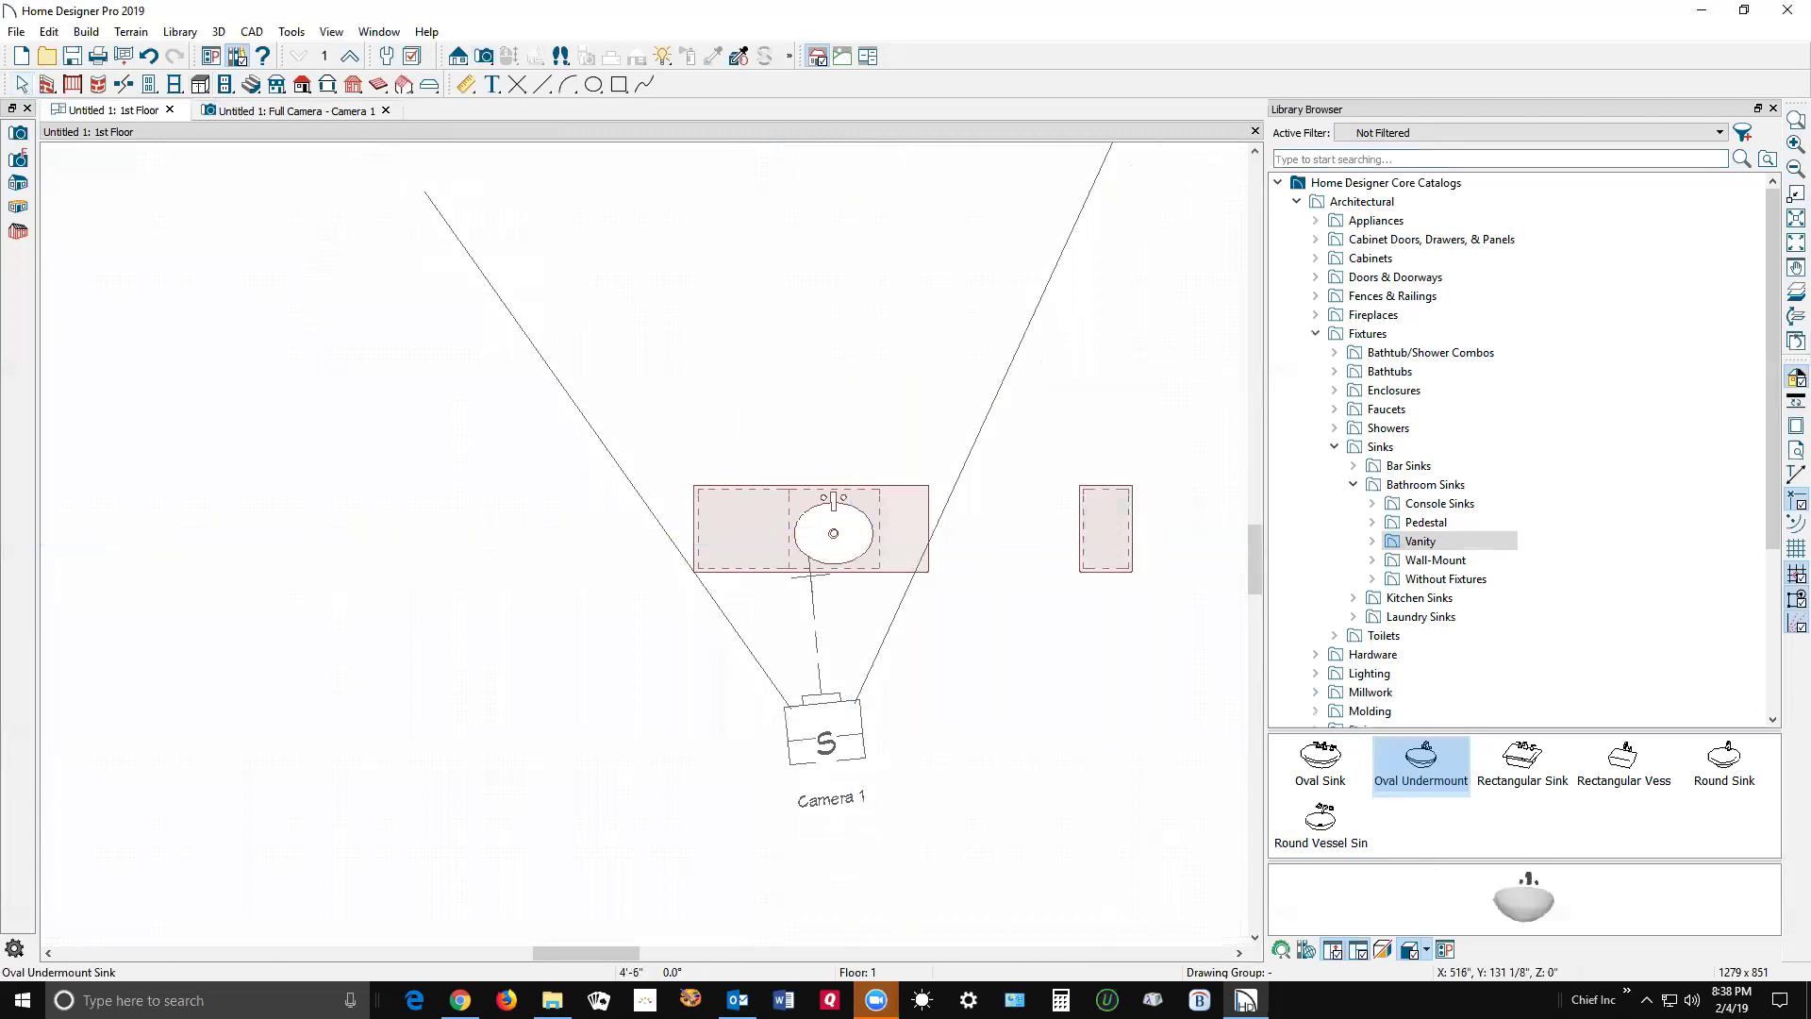
pyautogui.click(1108, 552)
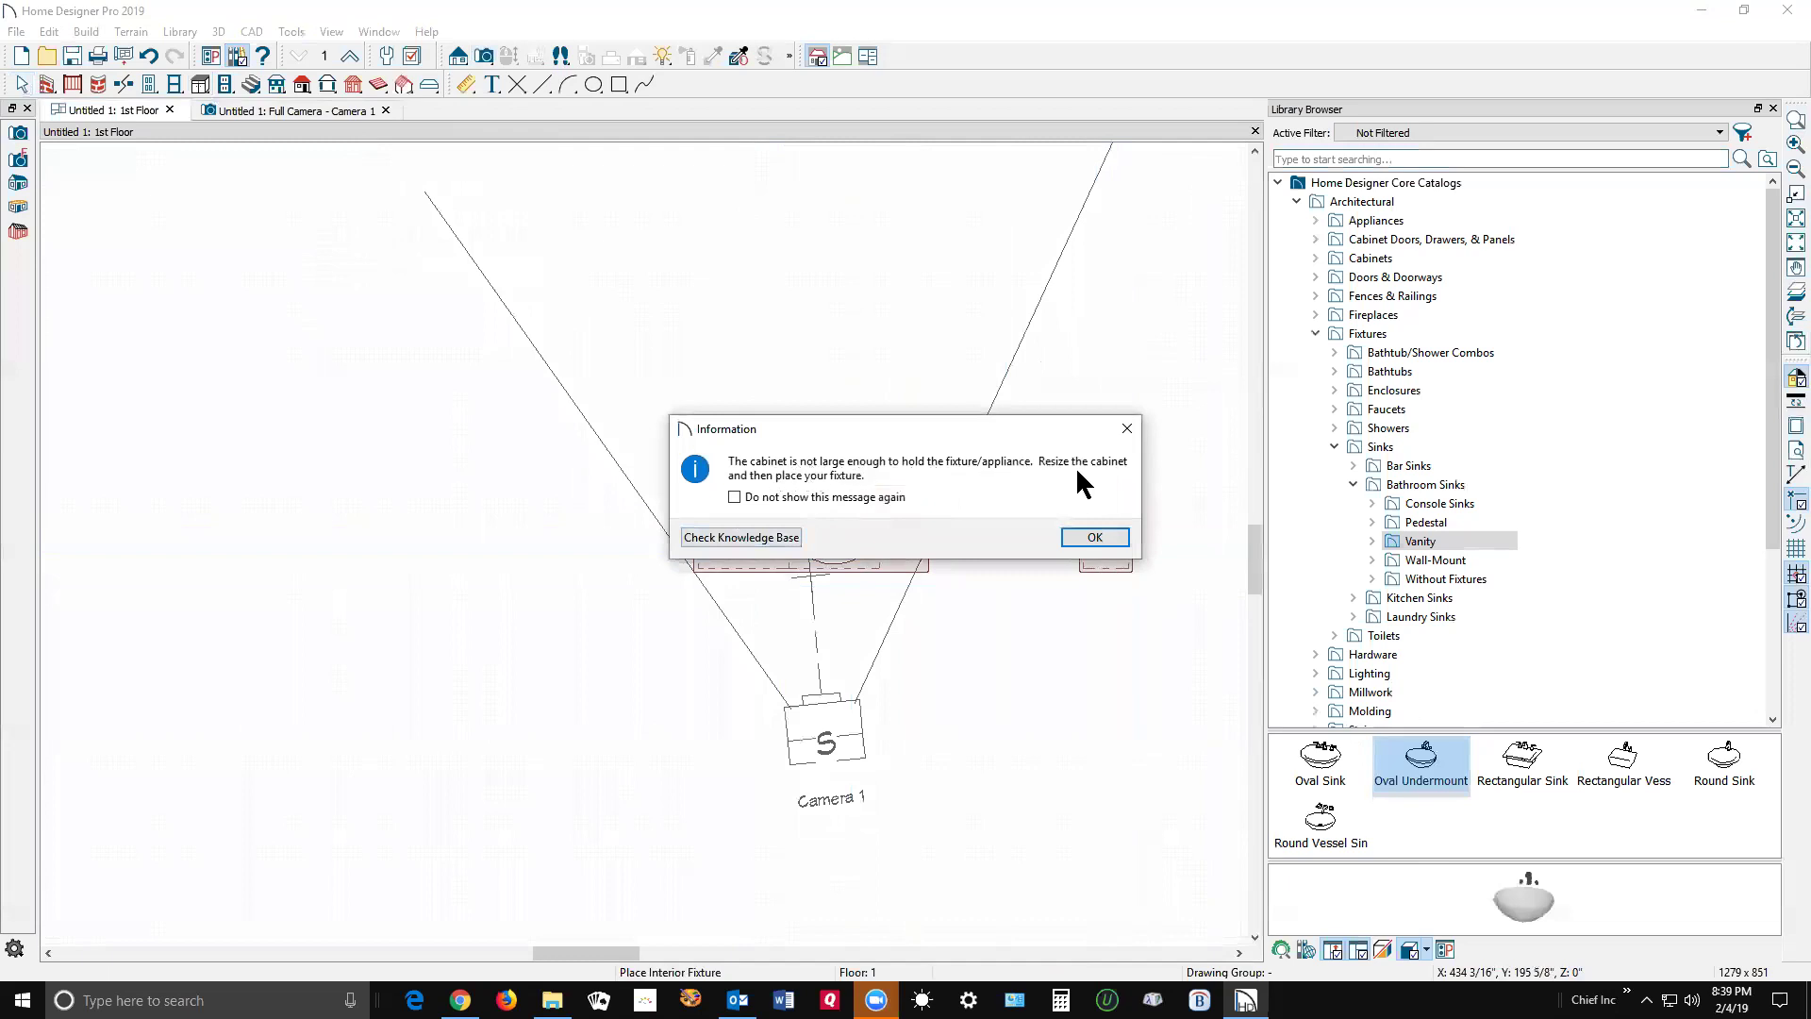
pyautogui.click(1095, 537)
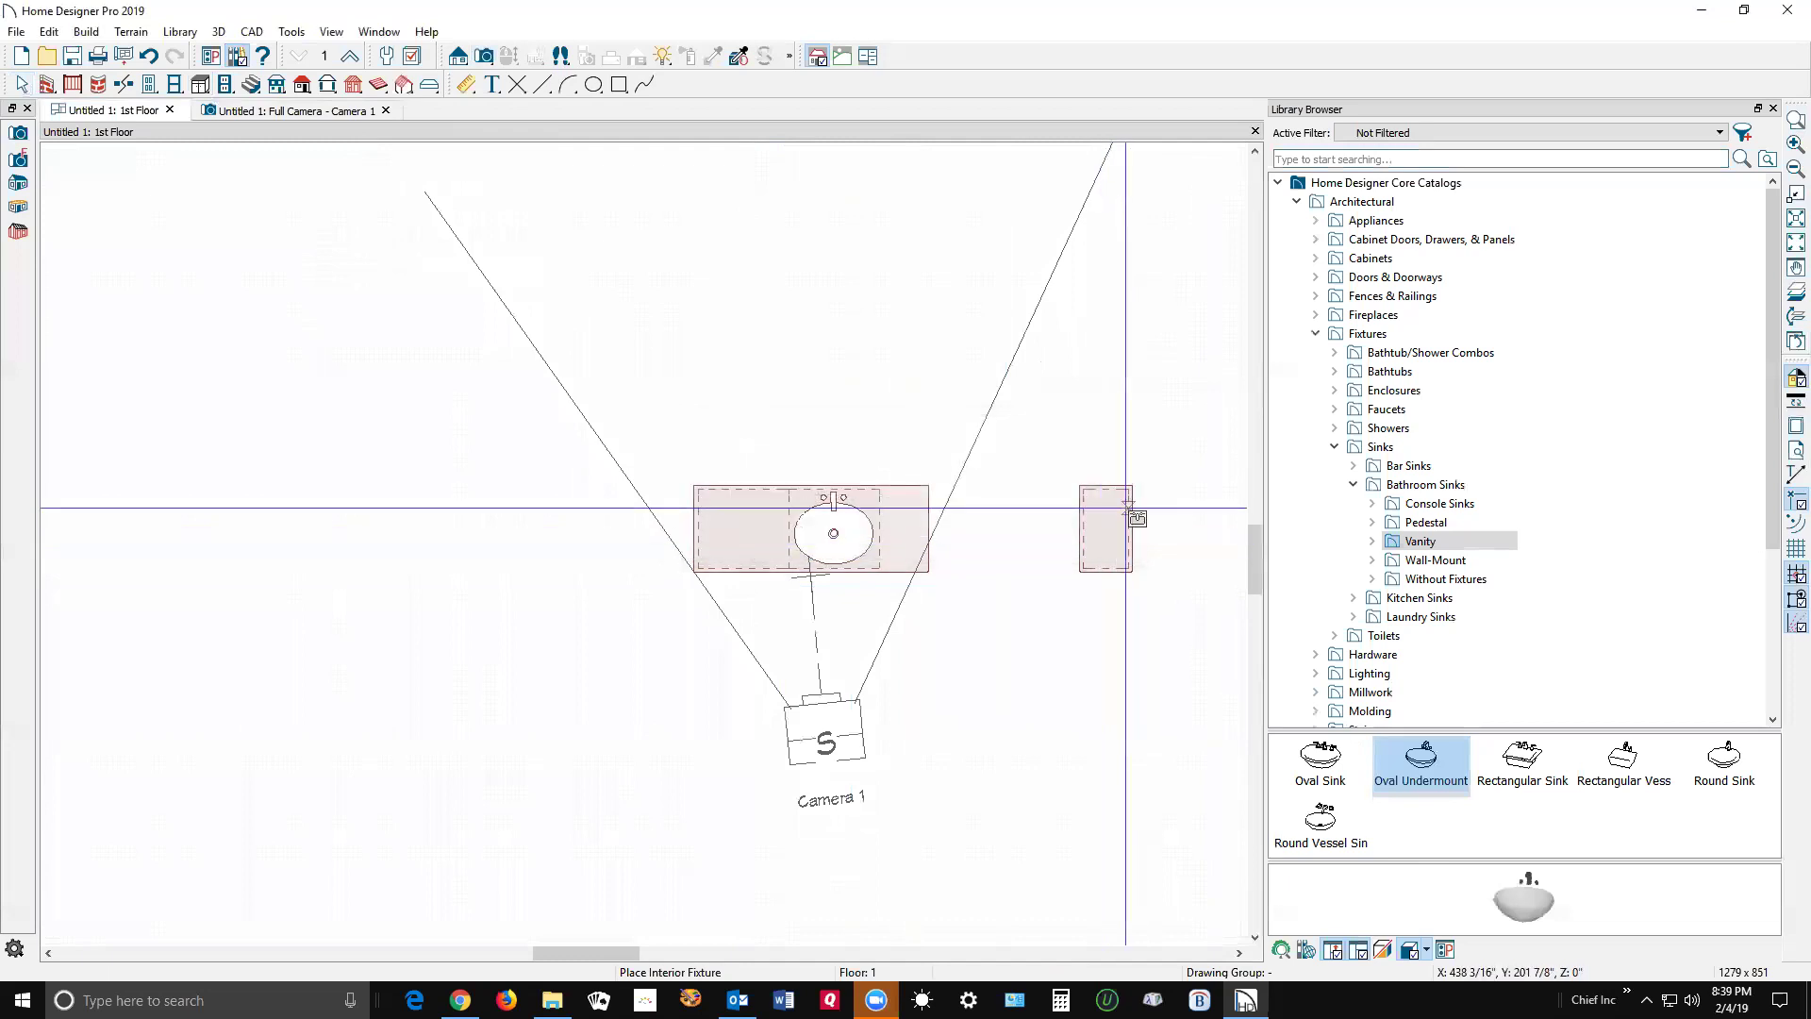
# Step: Move the small cabinet against the vanity's right end and place a second Oval Undermount sink
pyautogui.click(1113, 554)
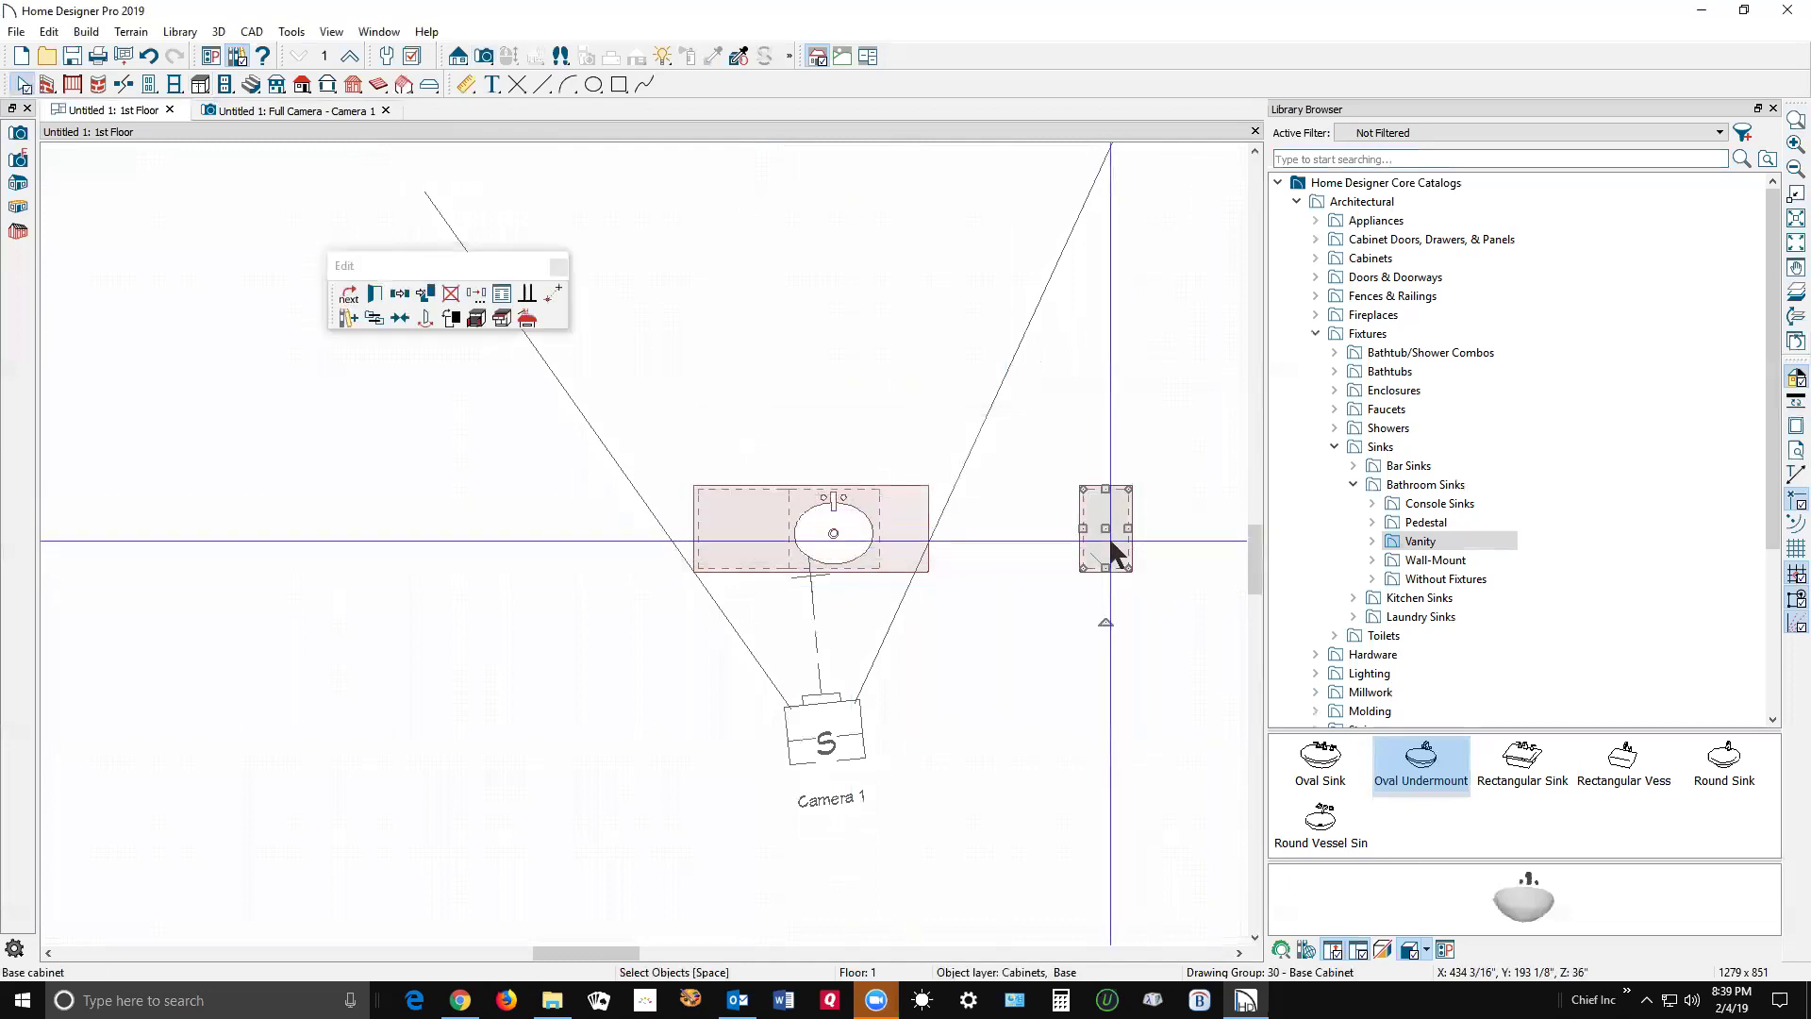
pyautogui.moveTo(1106, 506); pyautogui.dragTo(902, 505)
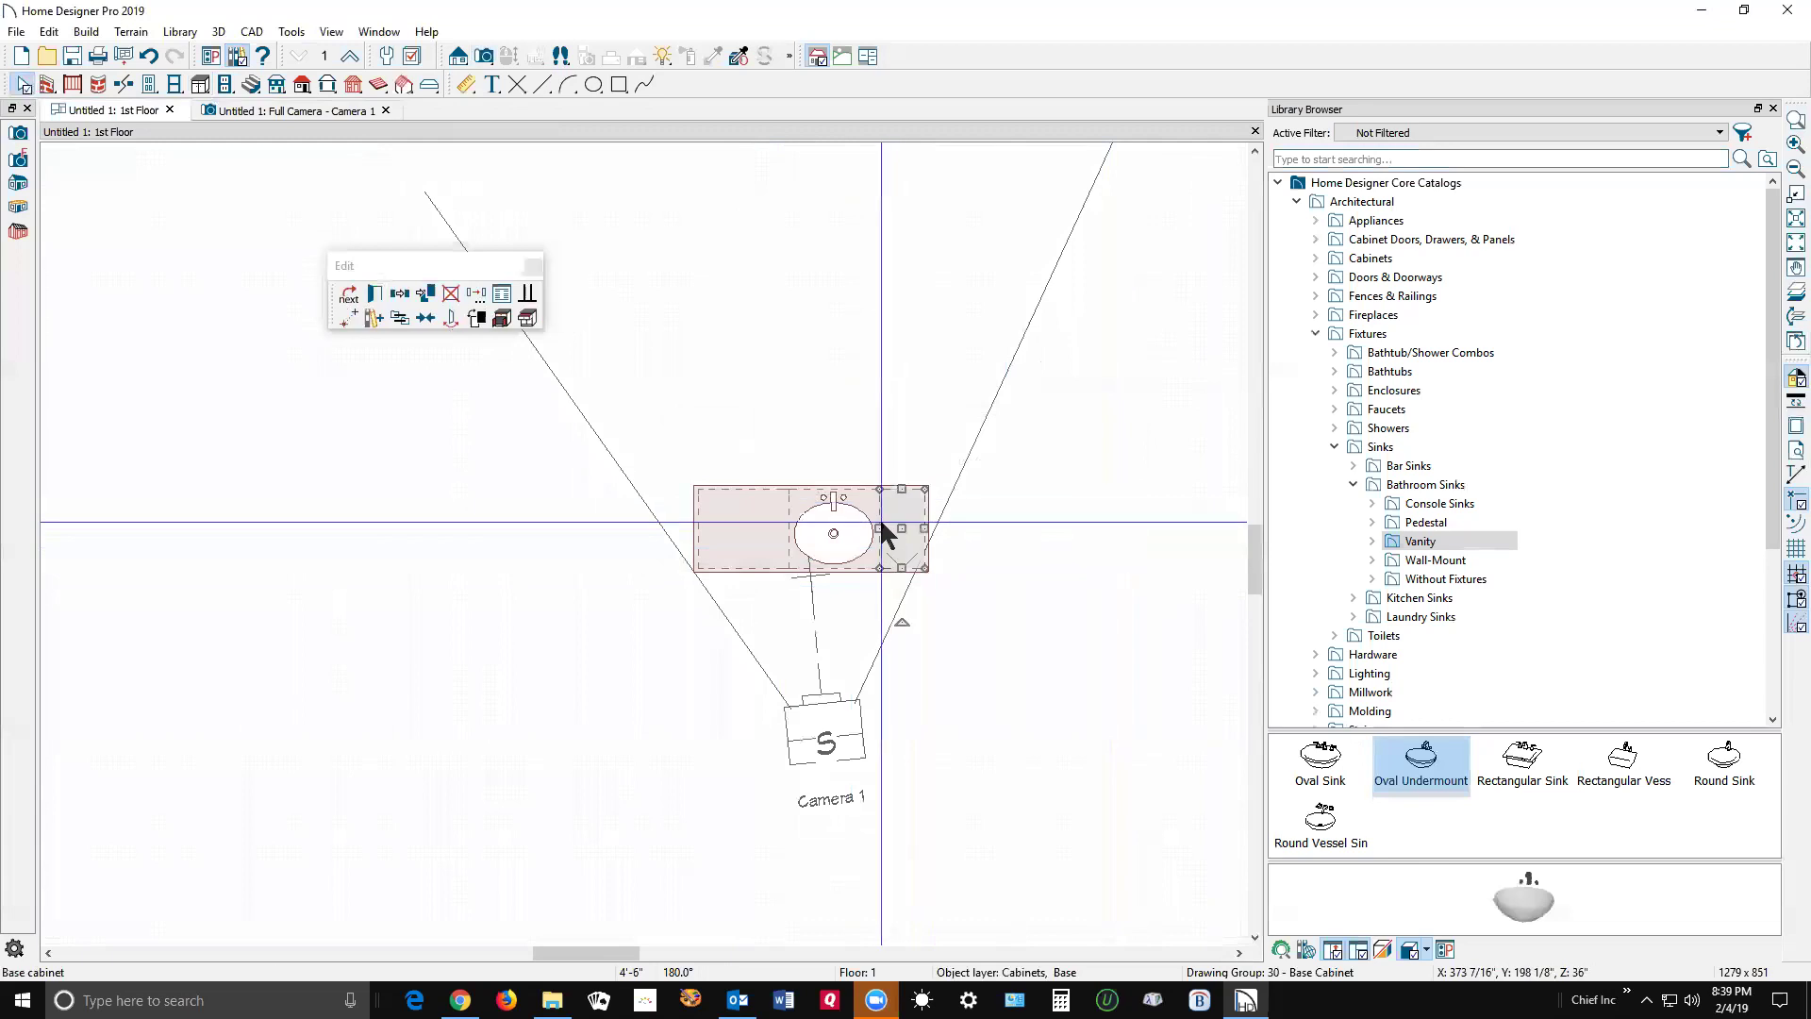
pyautogui.click(1436, 771)
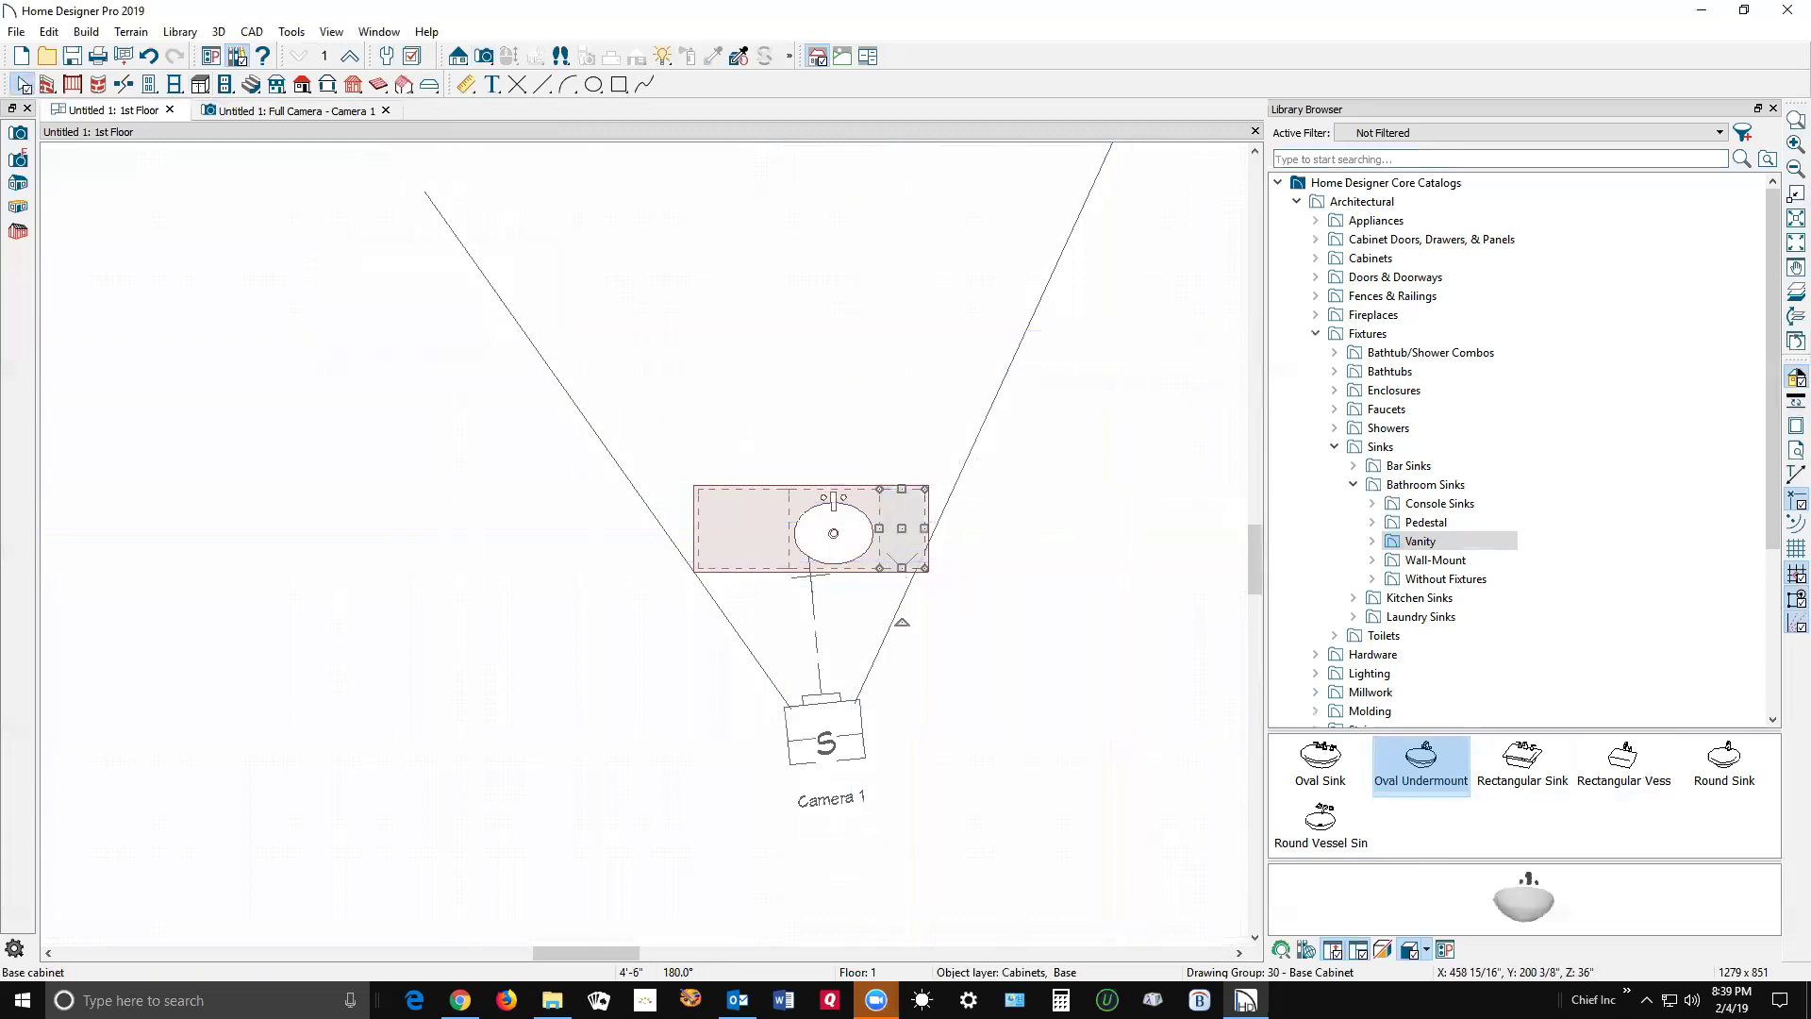
pyautogui.click(903, 530)
pyautogui.scroll(5, 900, 535)
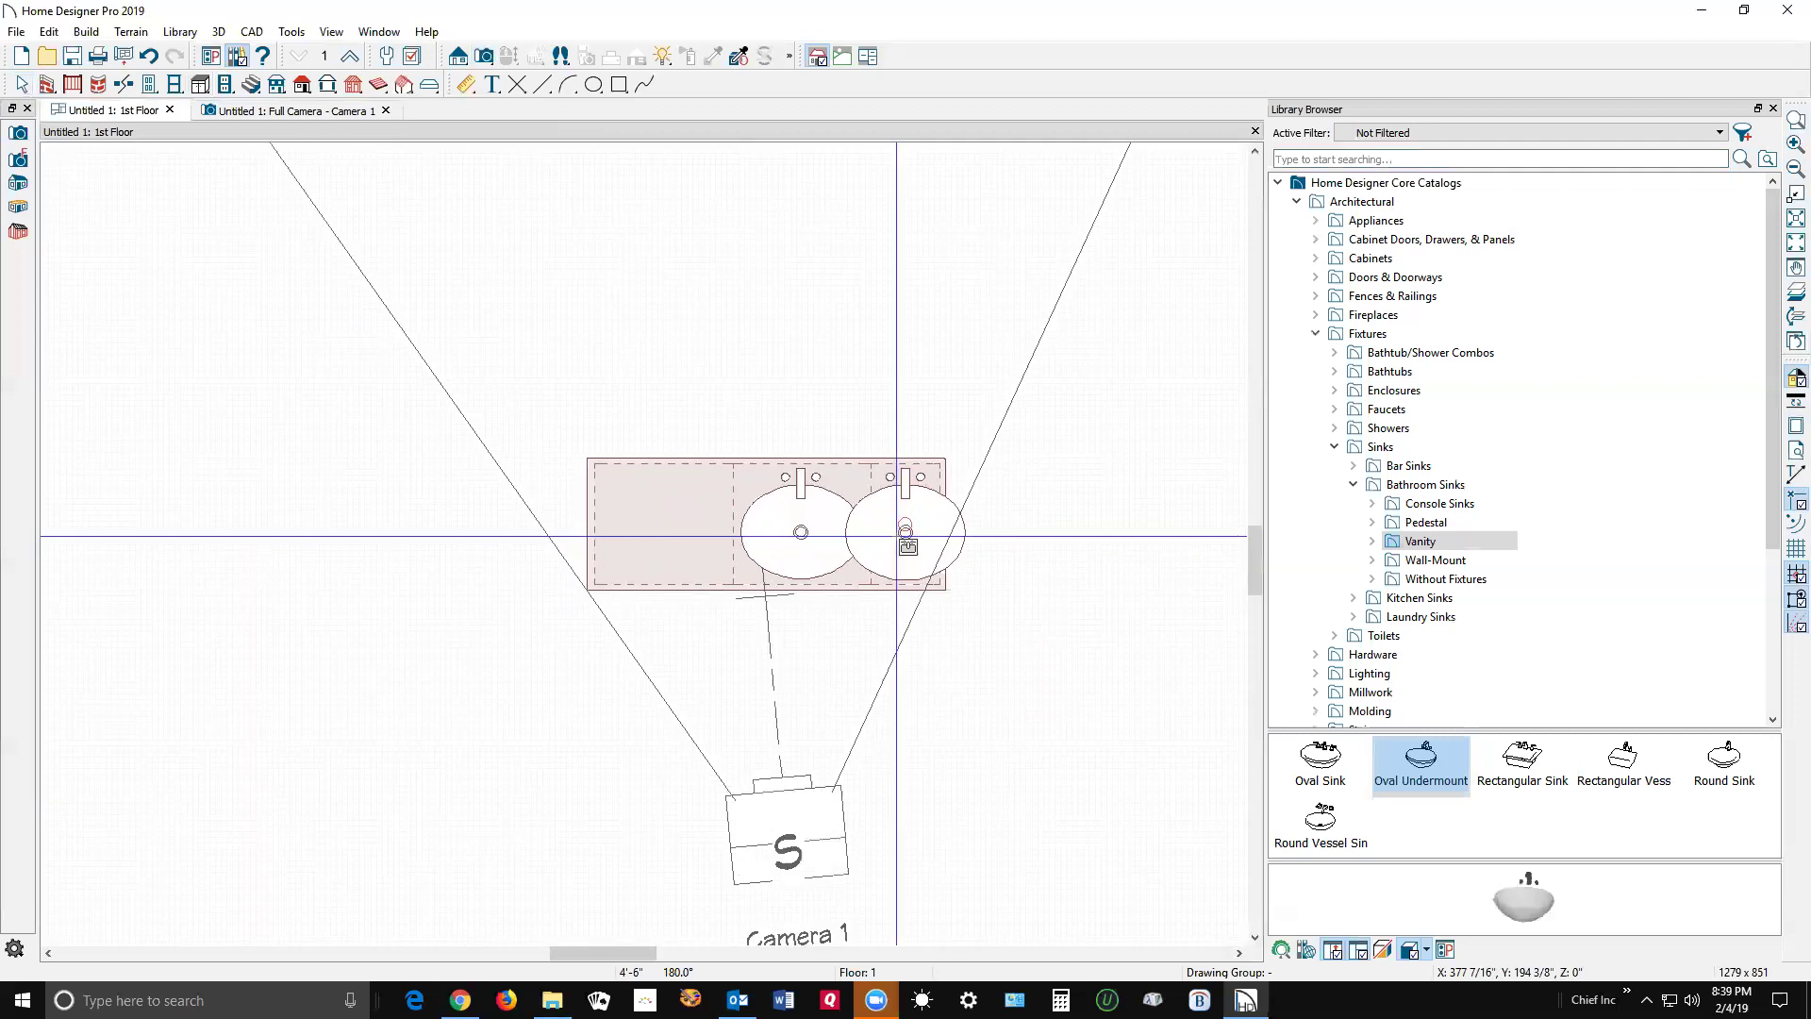
pyautogui.press('Escape')
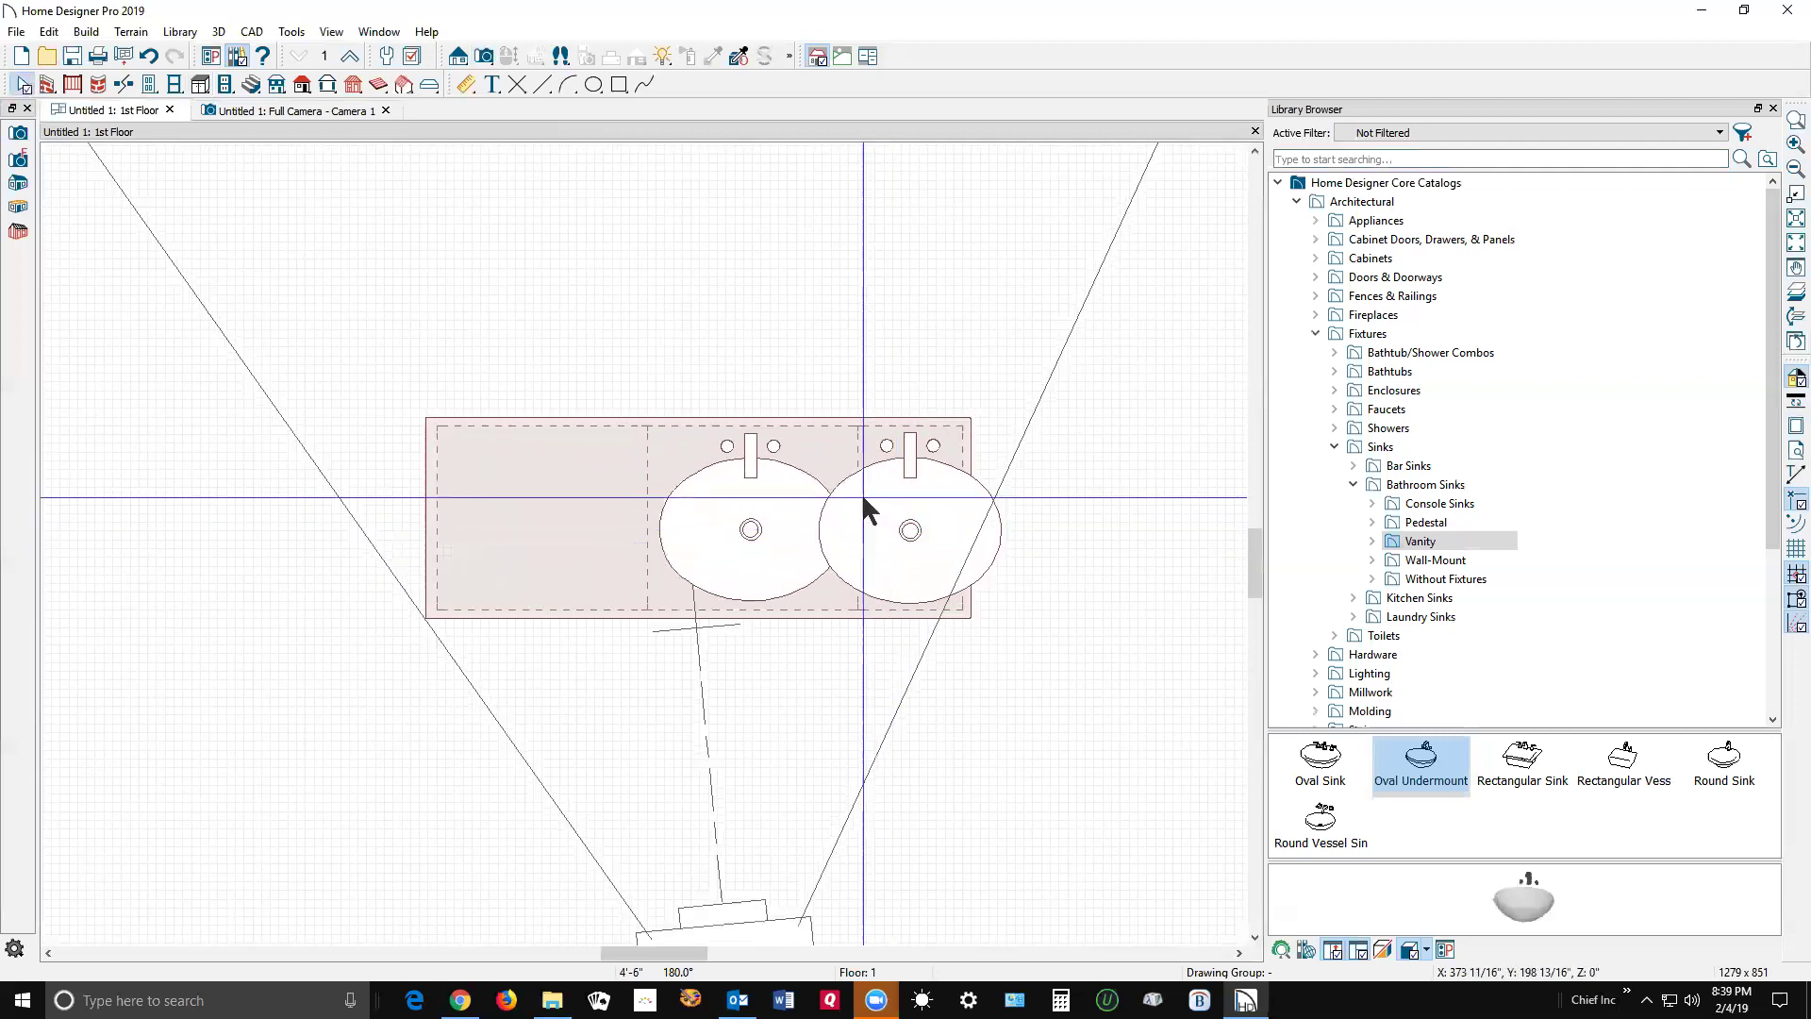
# Step: Drag the right-hand sink into the vanity's left cabinet and view it in 3D
pyautogui.click(909, 529)
pyautogui.click(910, 536)
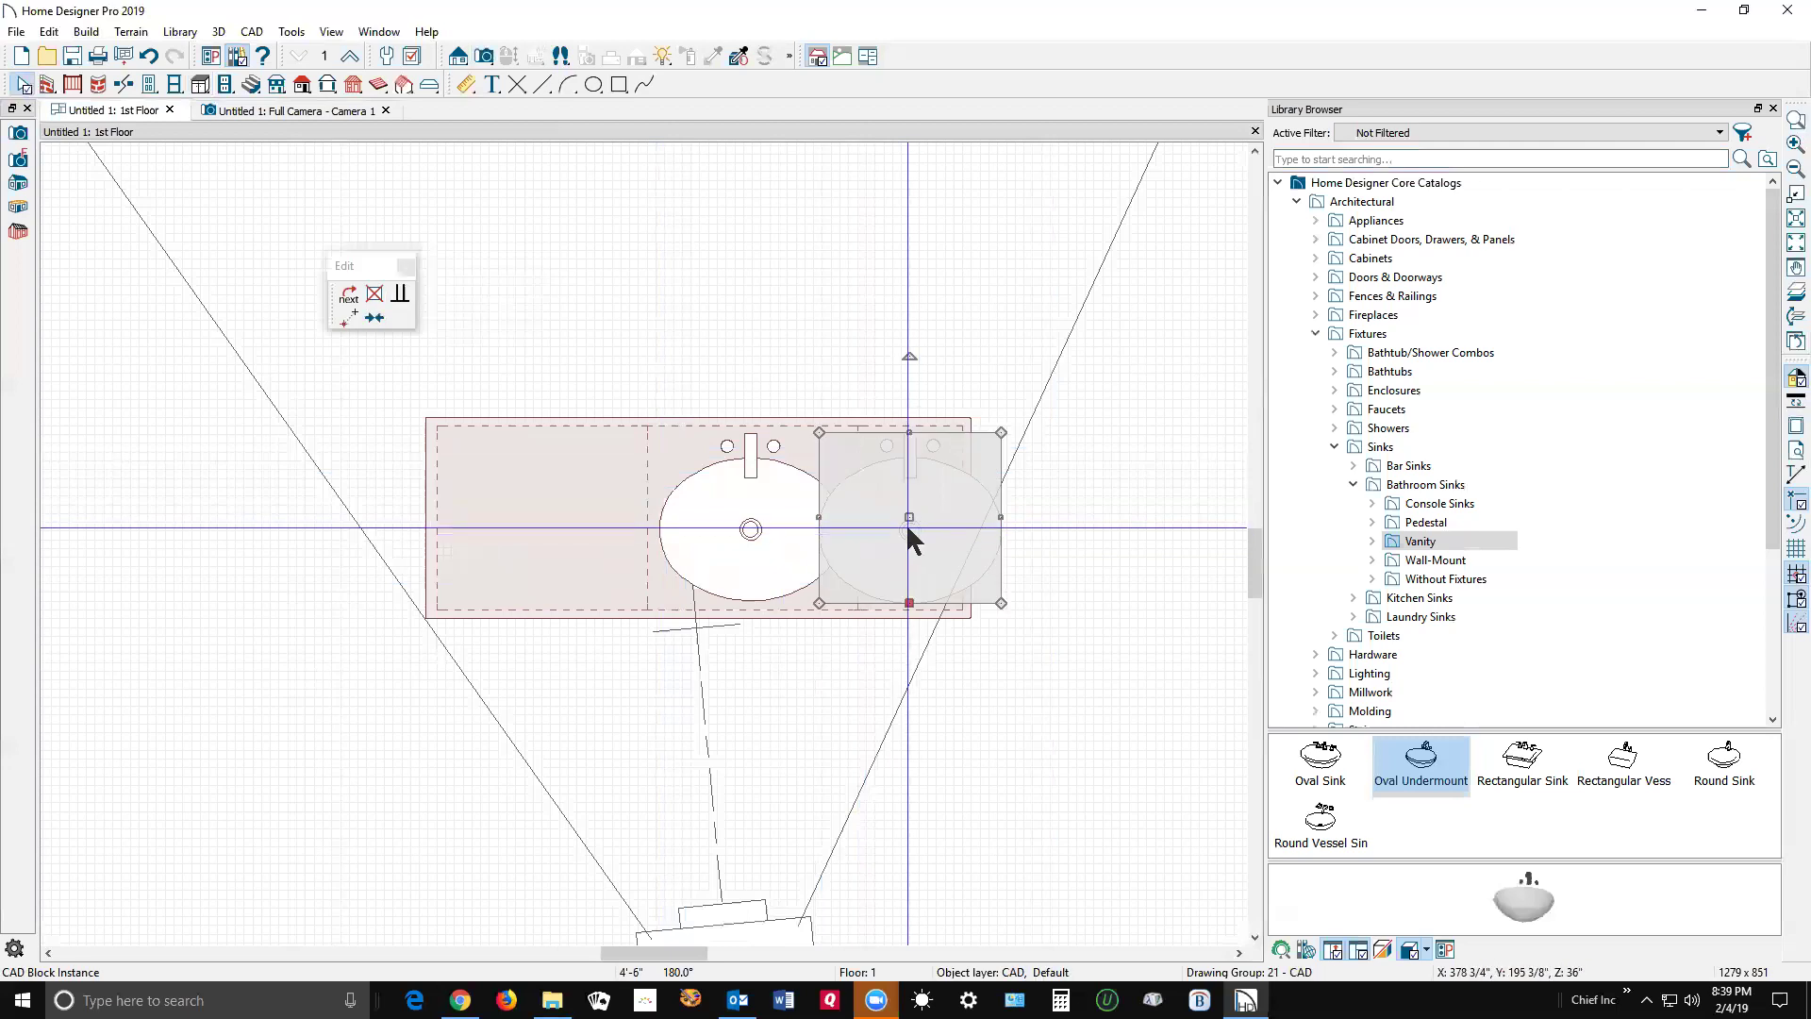
pyautogui.moveTo(909, 518); pyautogui.dragTo(546, 511)
pyautogui.press('Escape')
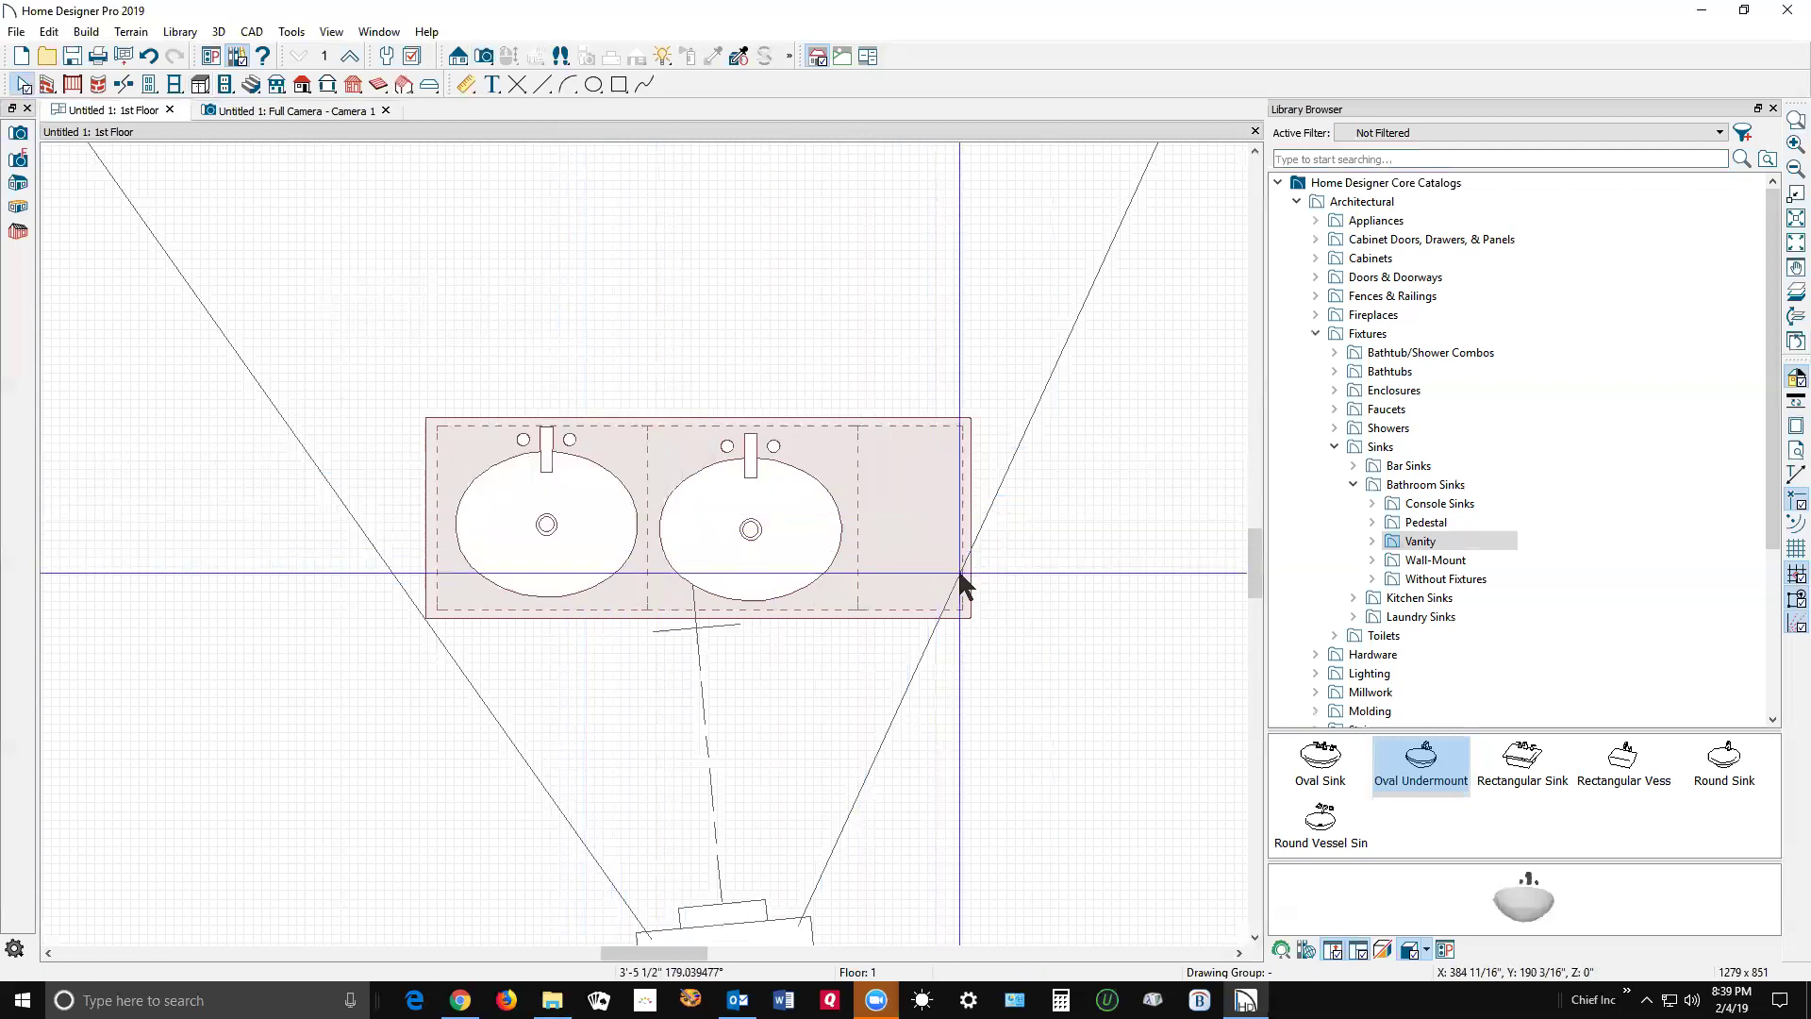
pyautogui.hotkey('ctrl', 'Tab')
pyautogui.hotkey('ctrl', 'Tab')
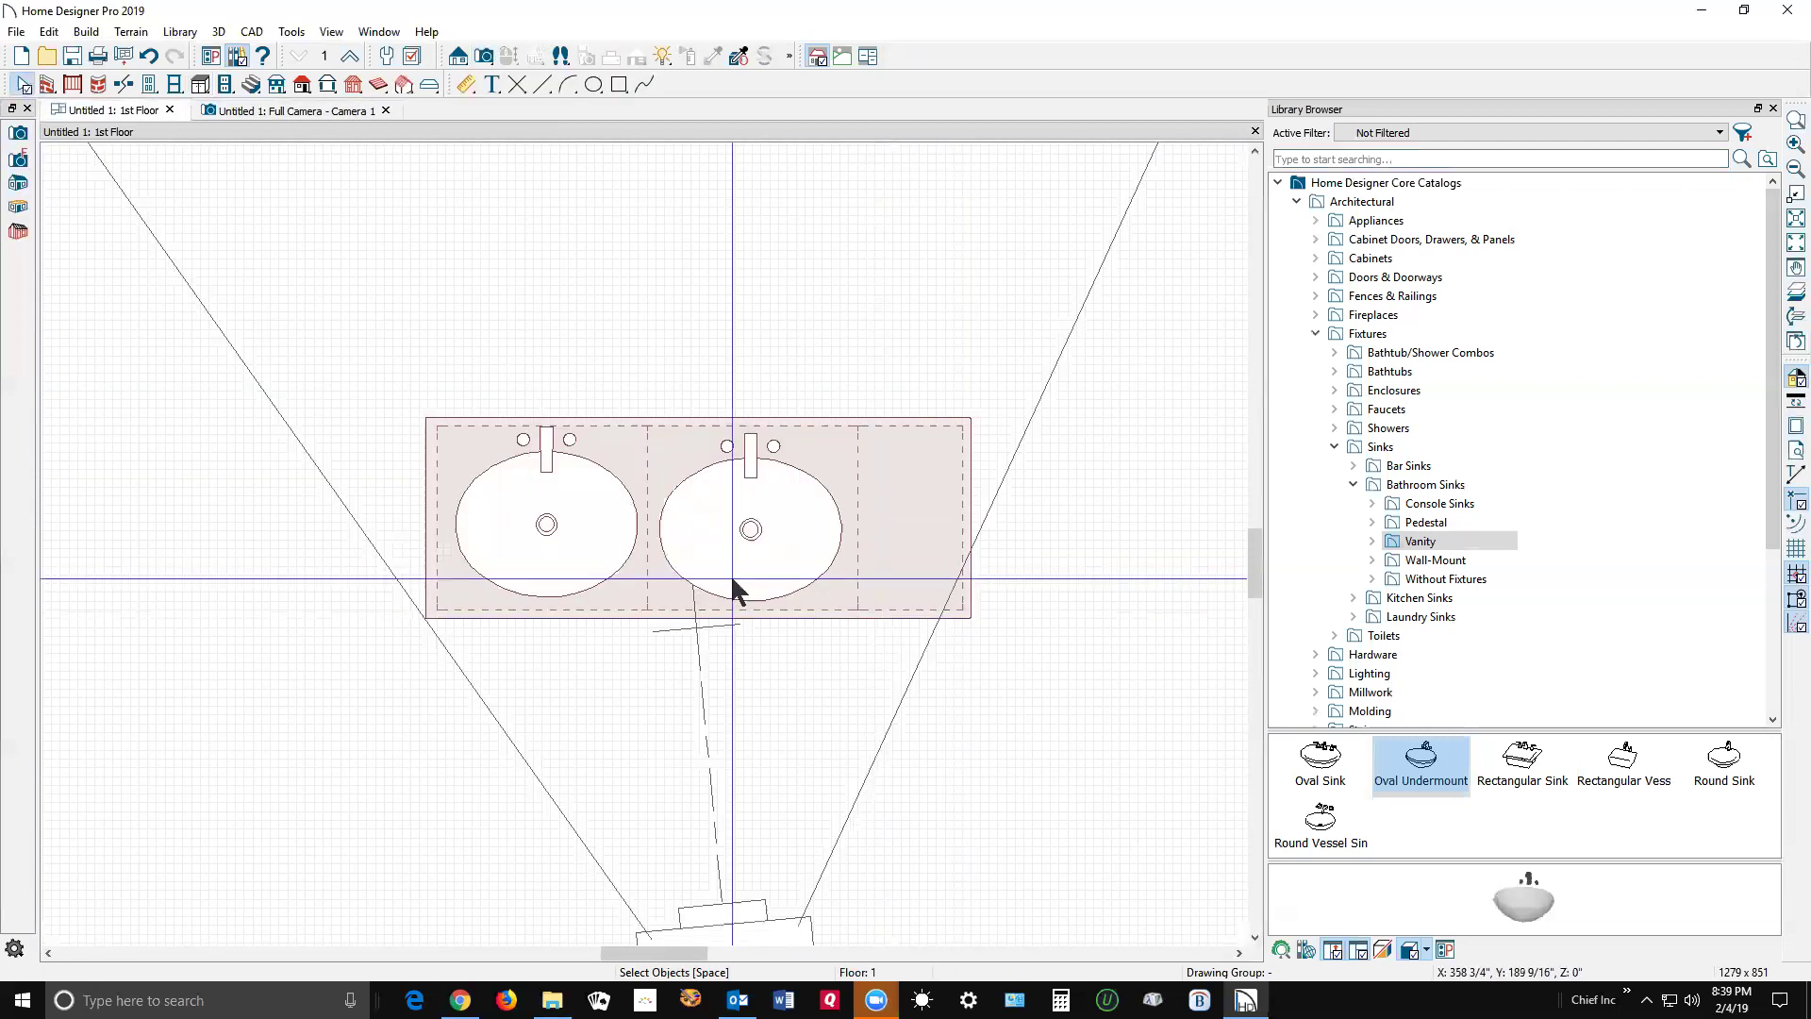
# Step: Try centering the left sink on a cabinet with Center Object, undoing the misplaced result
pyautogui.click(578, 535)
pyautogui.press('Escape')
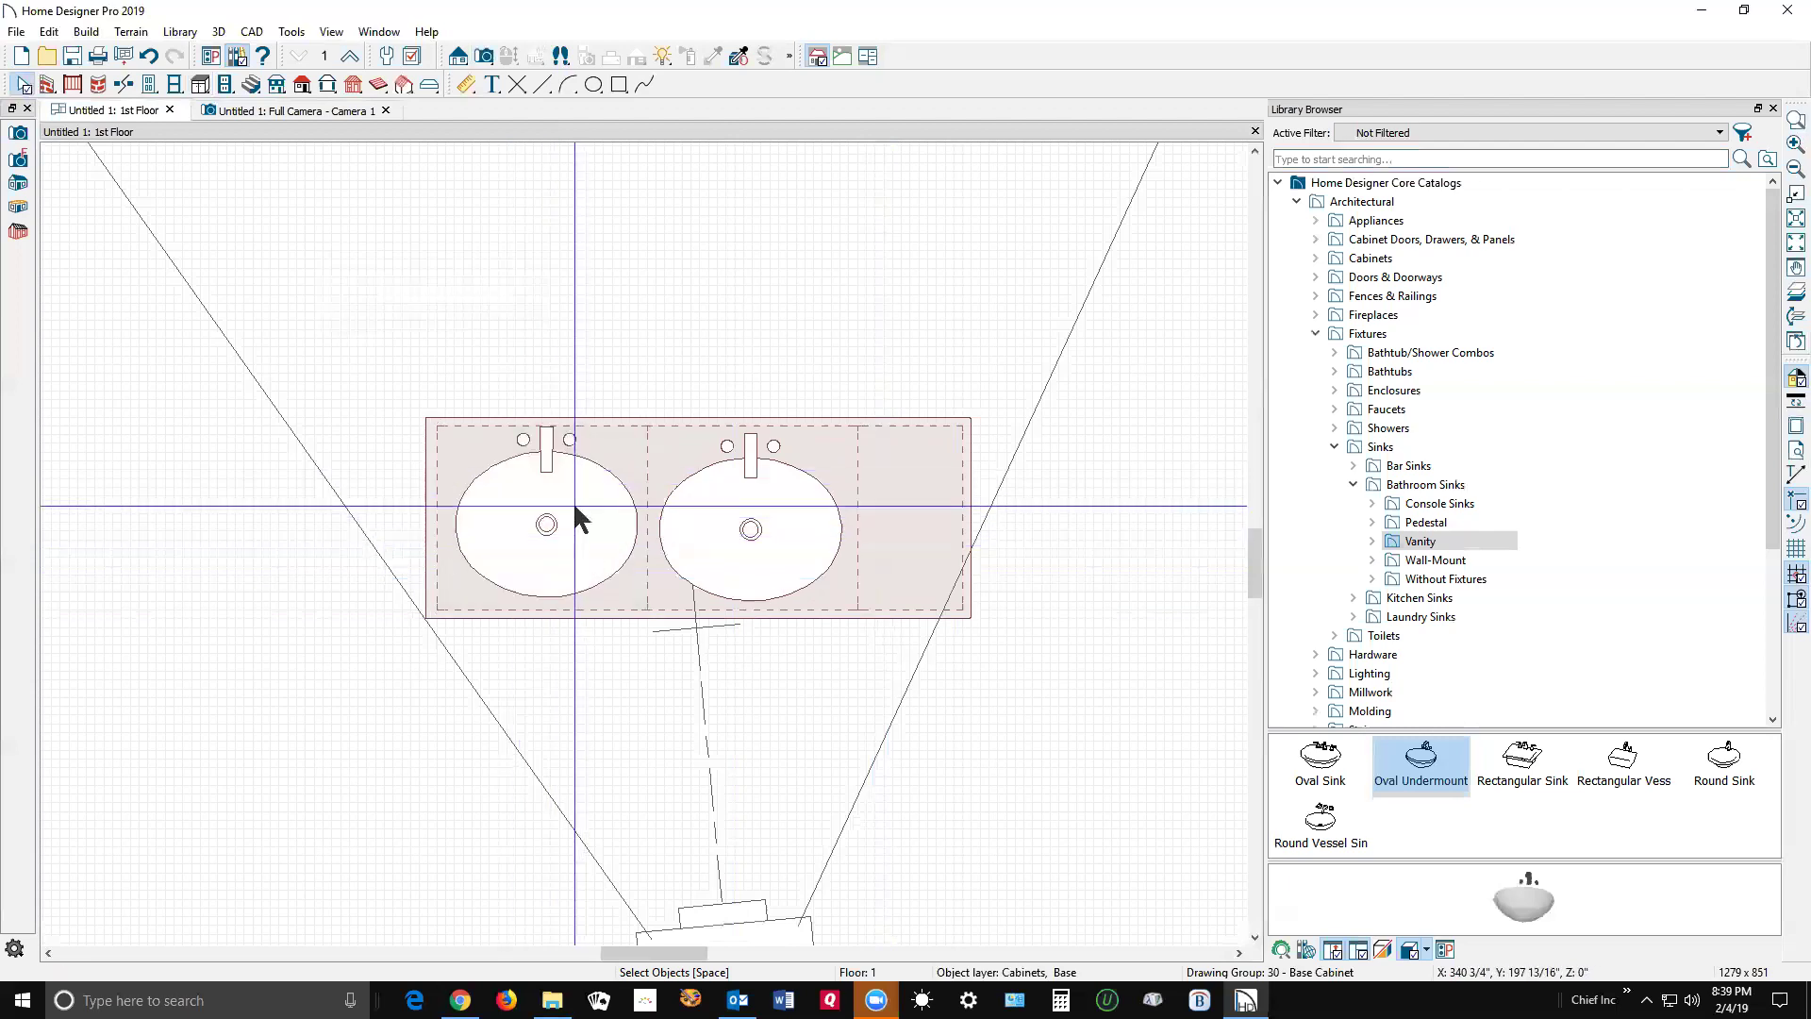
pyautogui.click(572, 500)
pyautogui.press('Escape')
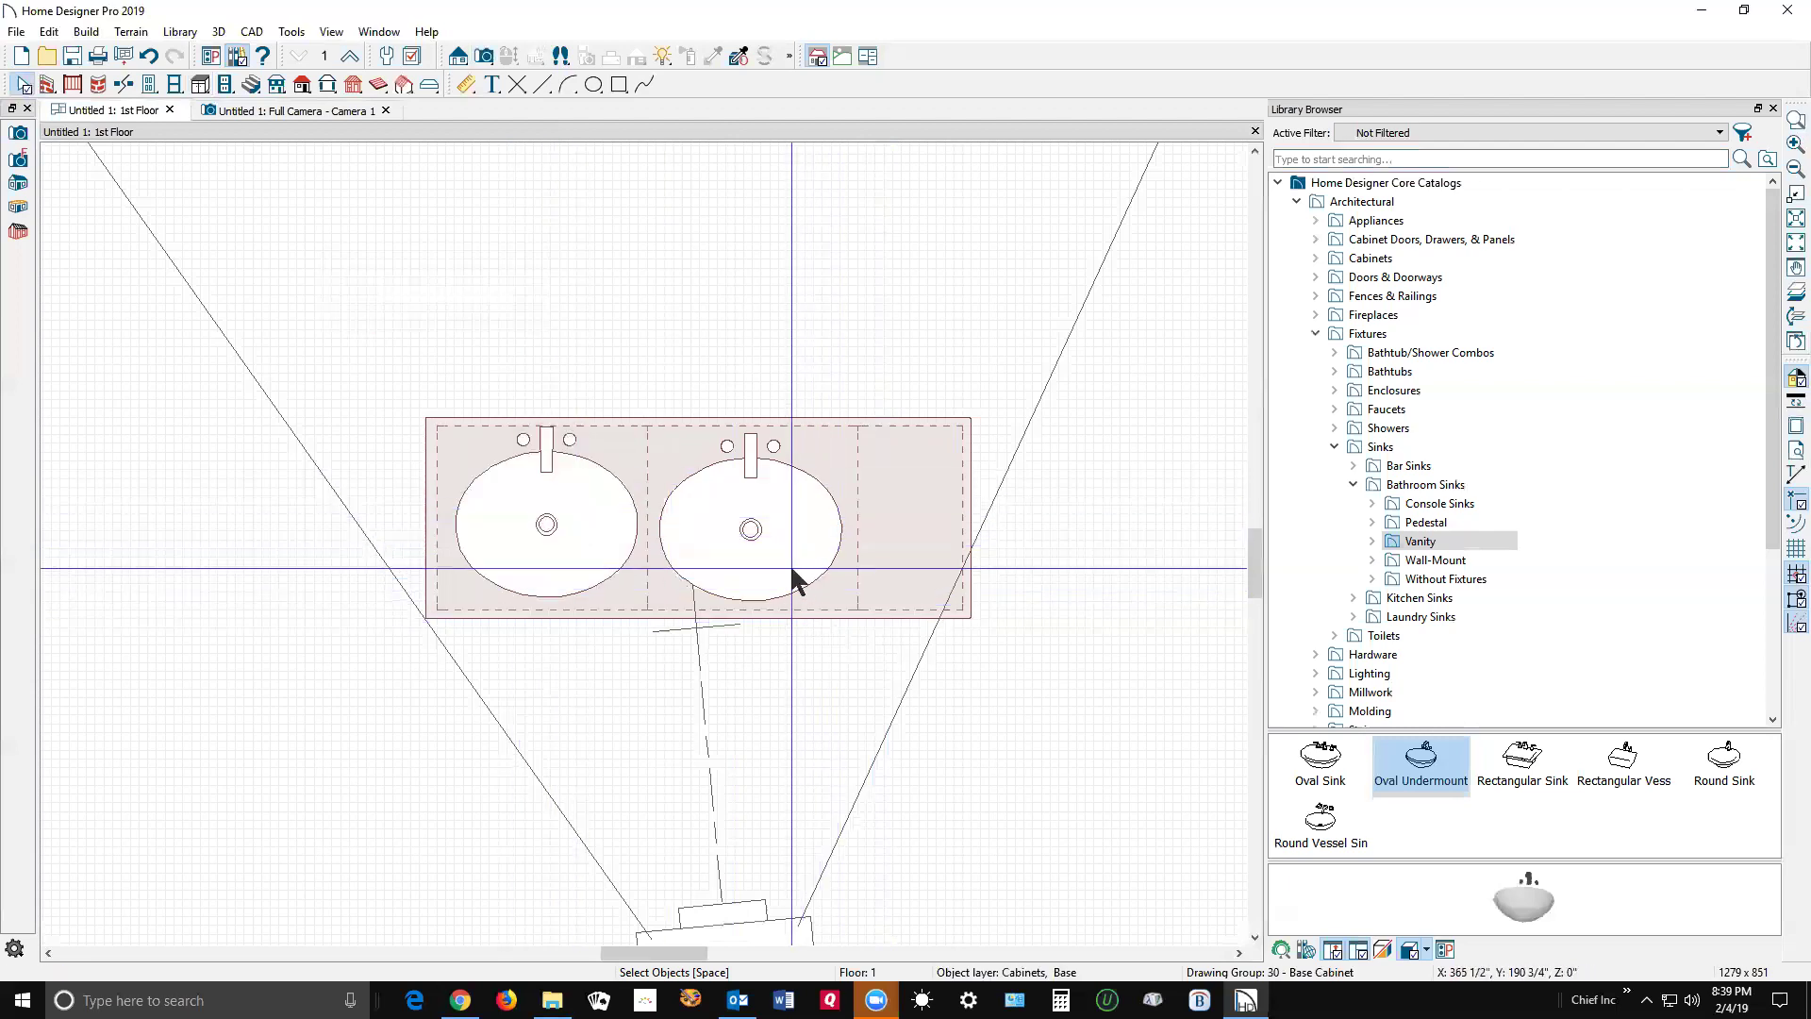
pyautogui.click(903, 509)
pyautogui.press('Tab')
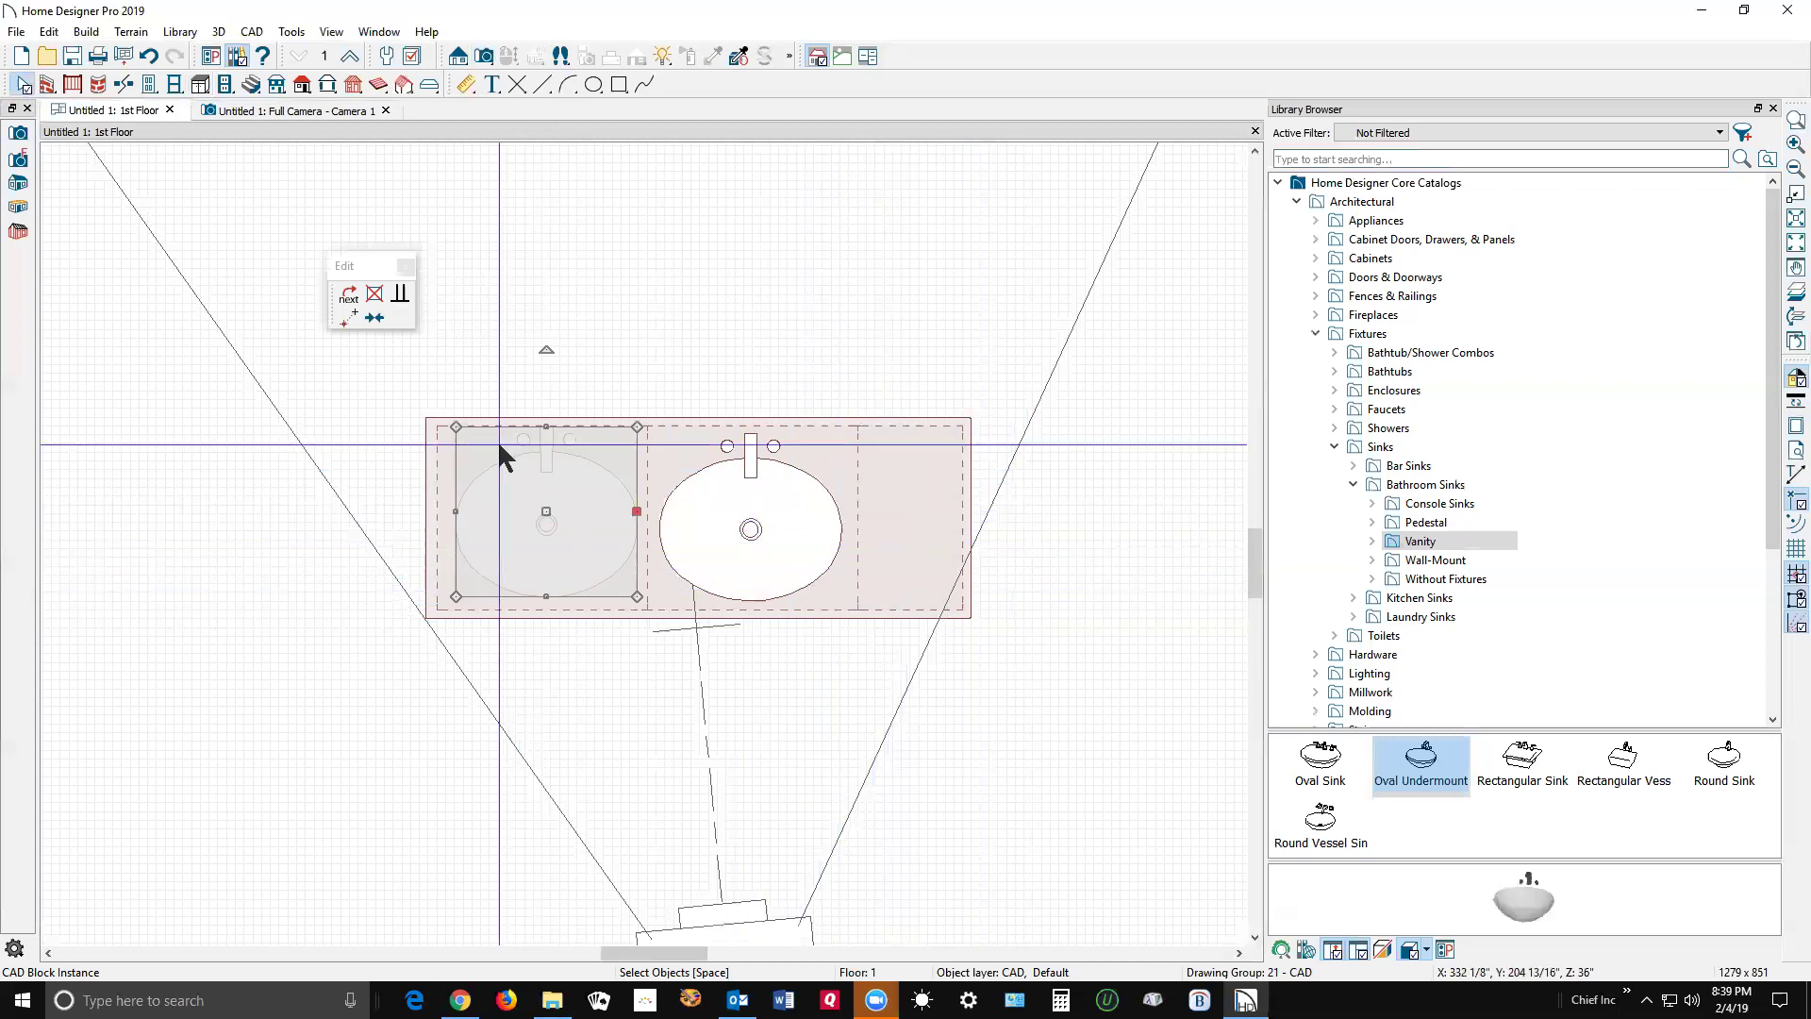
pyautogui.click(378, 318)
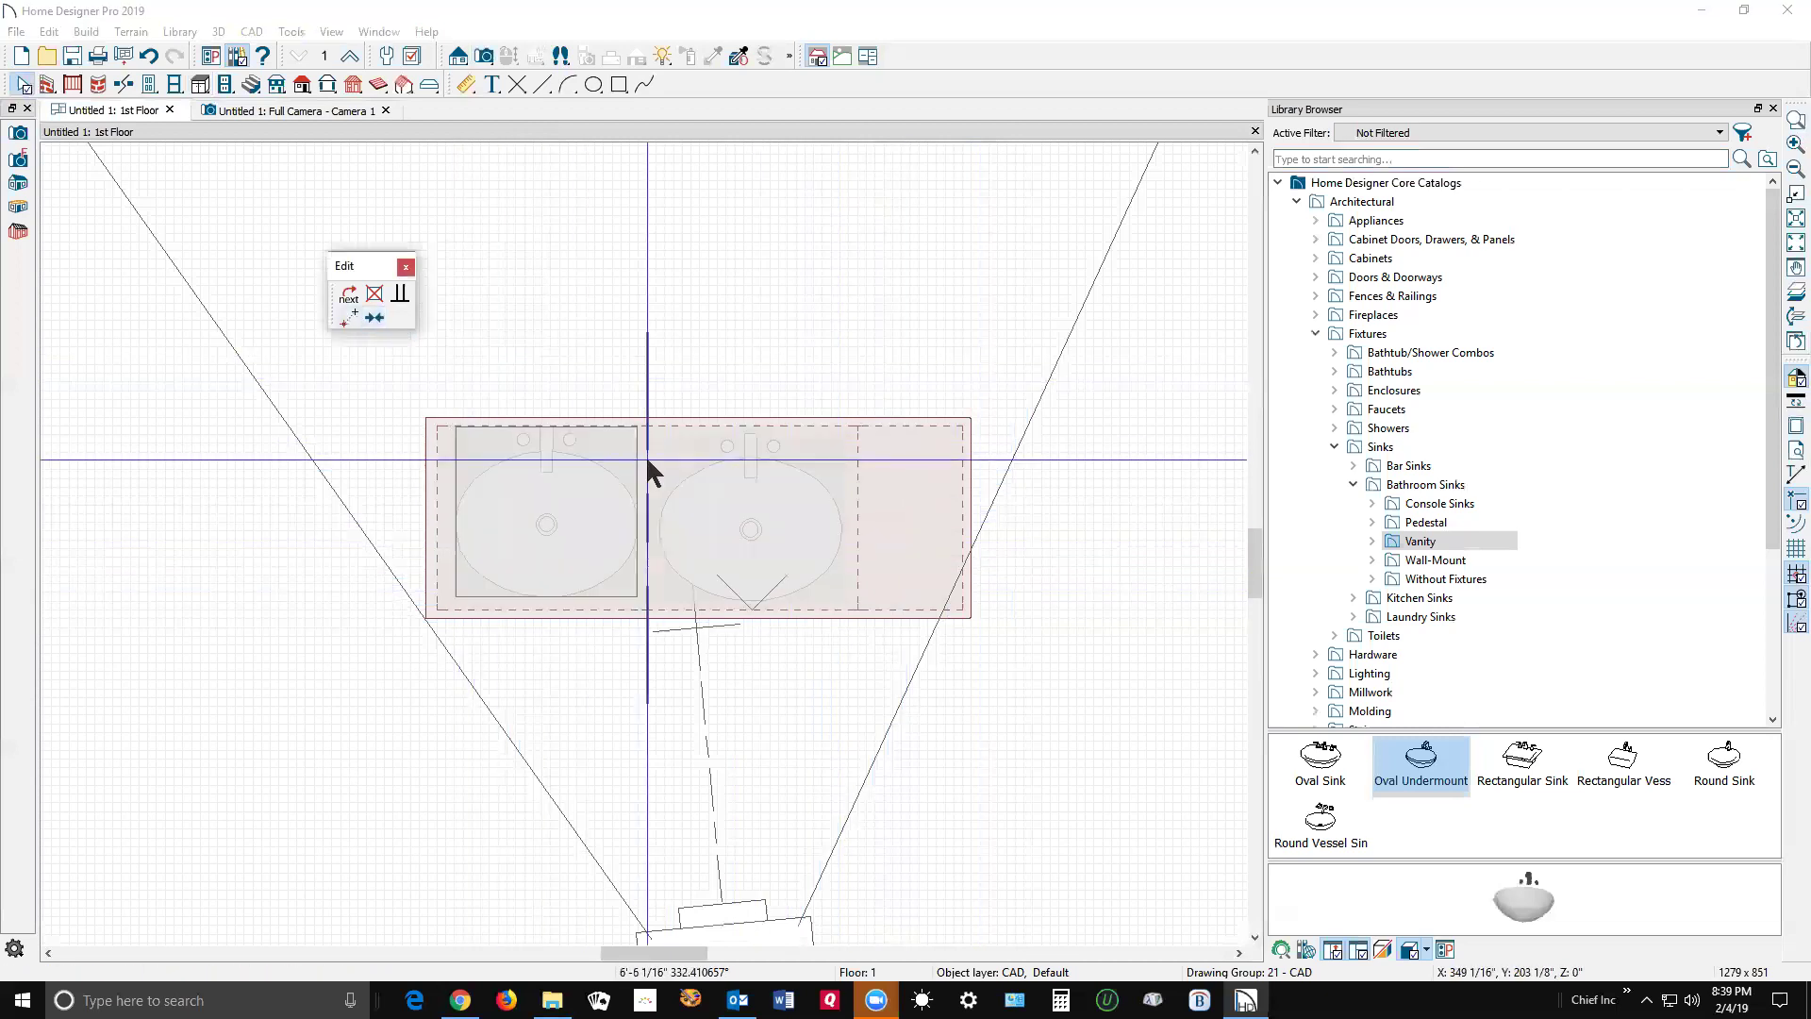
pyautogui.click(738, 518)
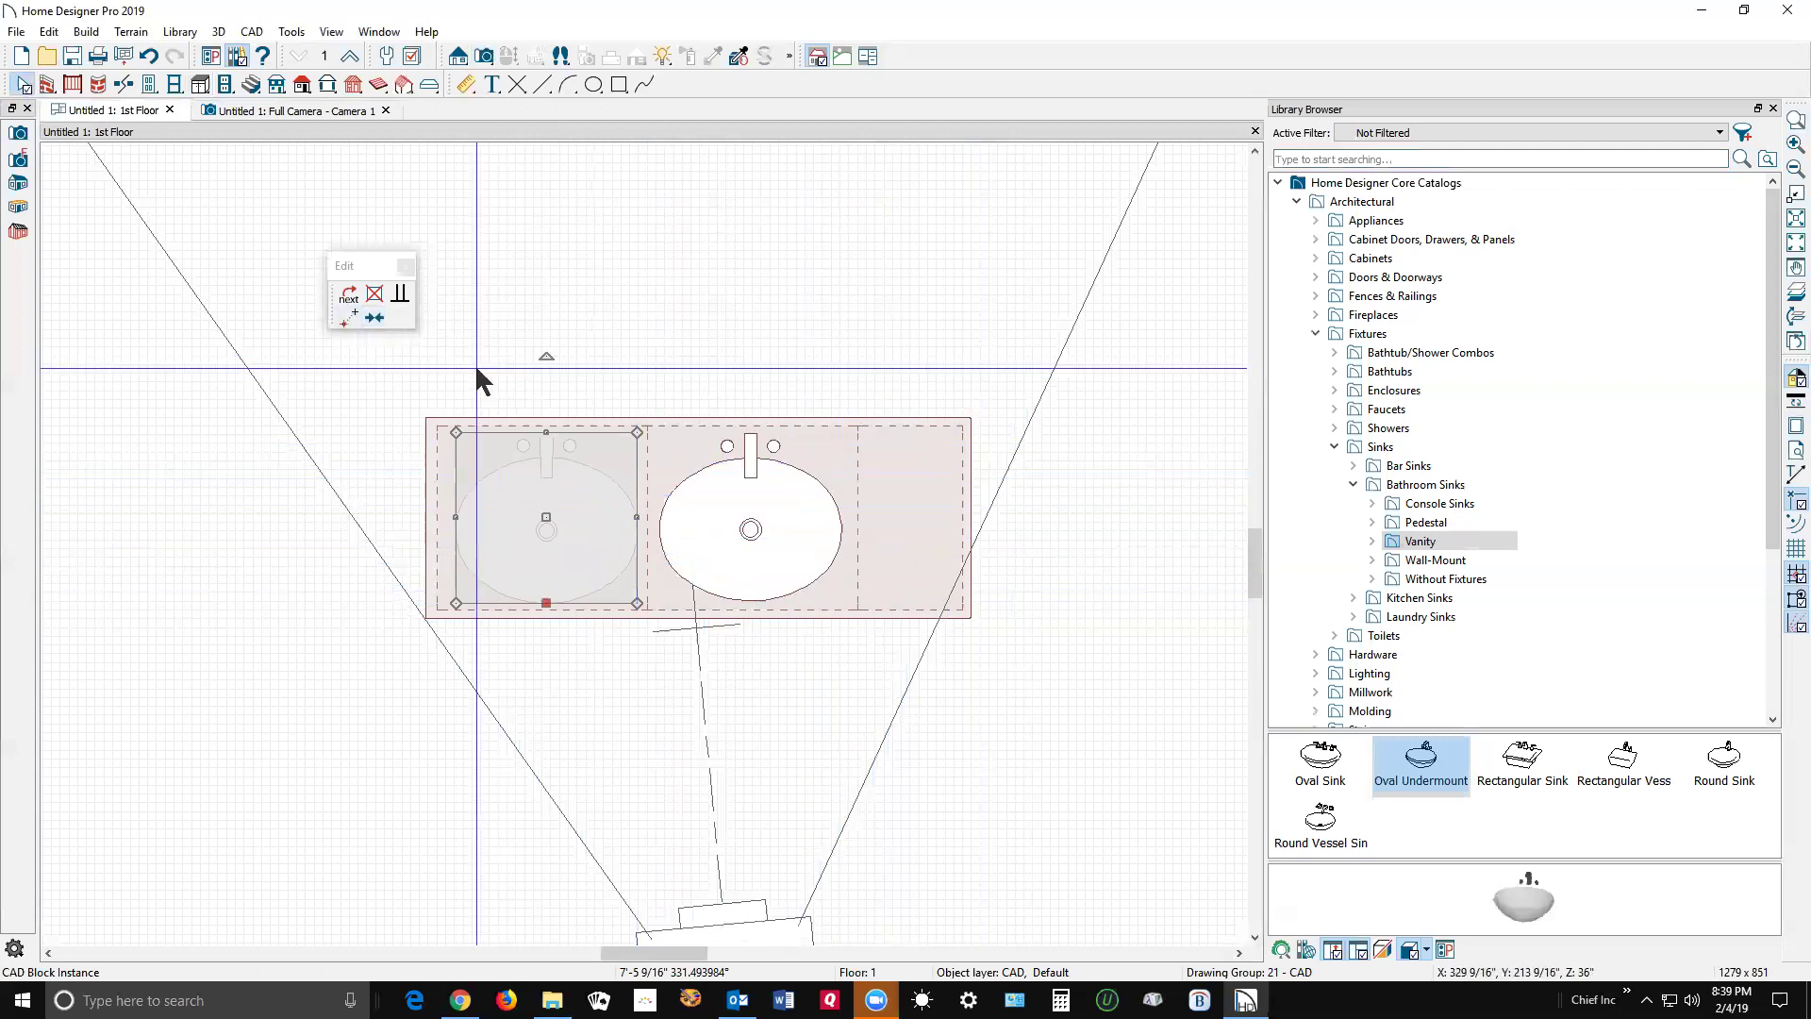
pyautogui.click(374, 318)
pyautogui.click(717, 514)
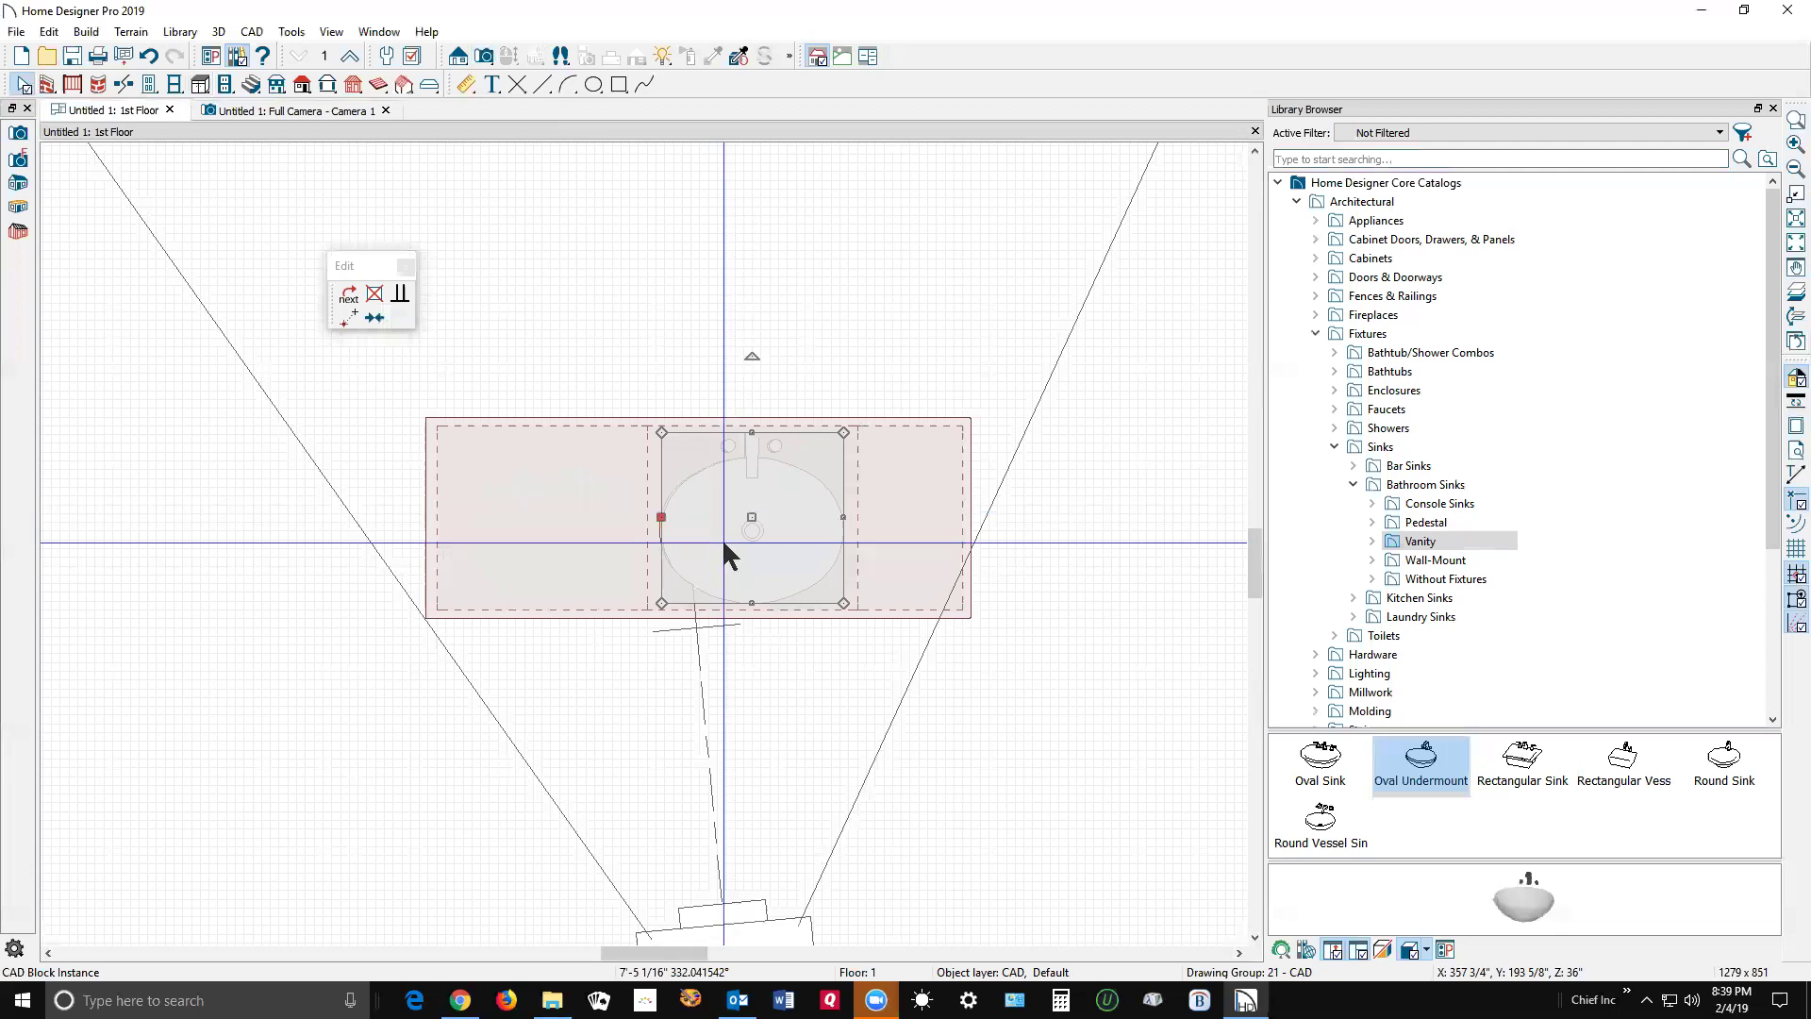
pyautogui.hotkey('ctrl', 'z')
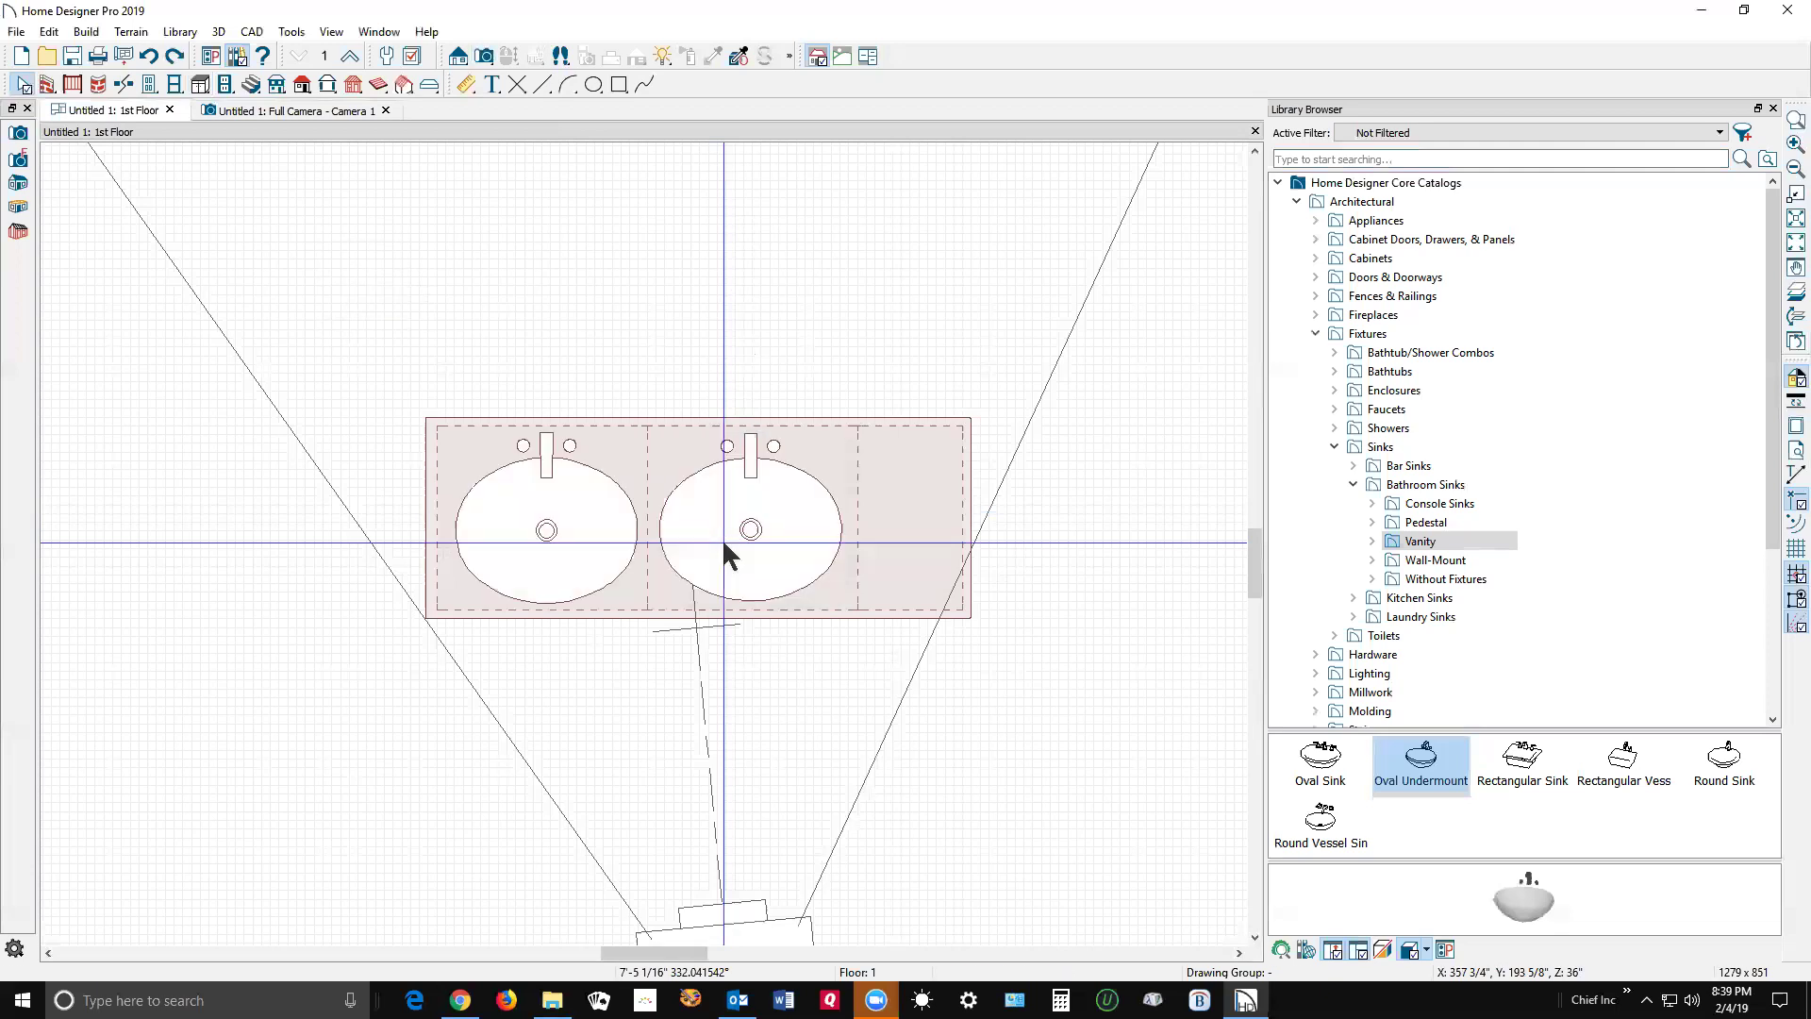
# Step: Center the sink within its cabinet section with Center Object, then check both sinks in 3D
pyautogui.click(576, 535)
pyautogui.keyDown('shift'); pyautogui.click(478, 418); pyautogui.keyUp('shift')
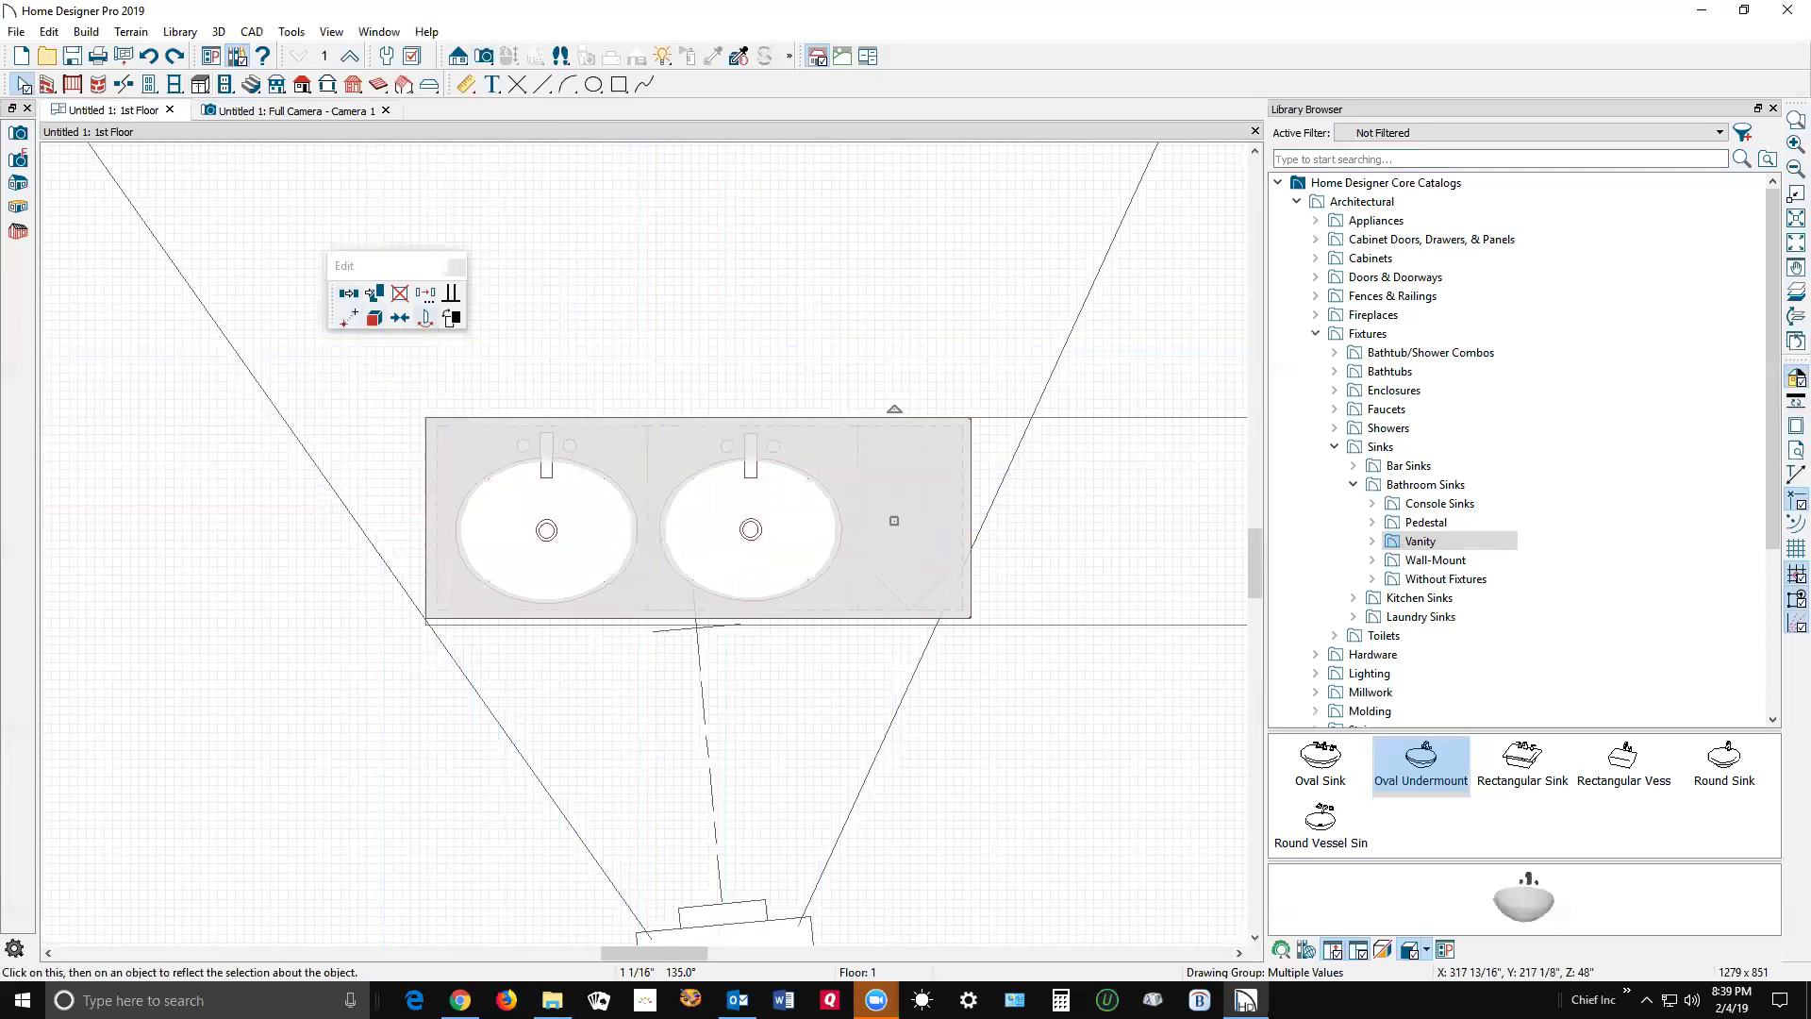
pyautogui.click(906, 530)
pyautogui.click(905, 530)
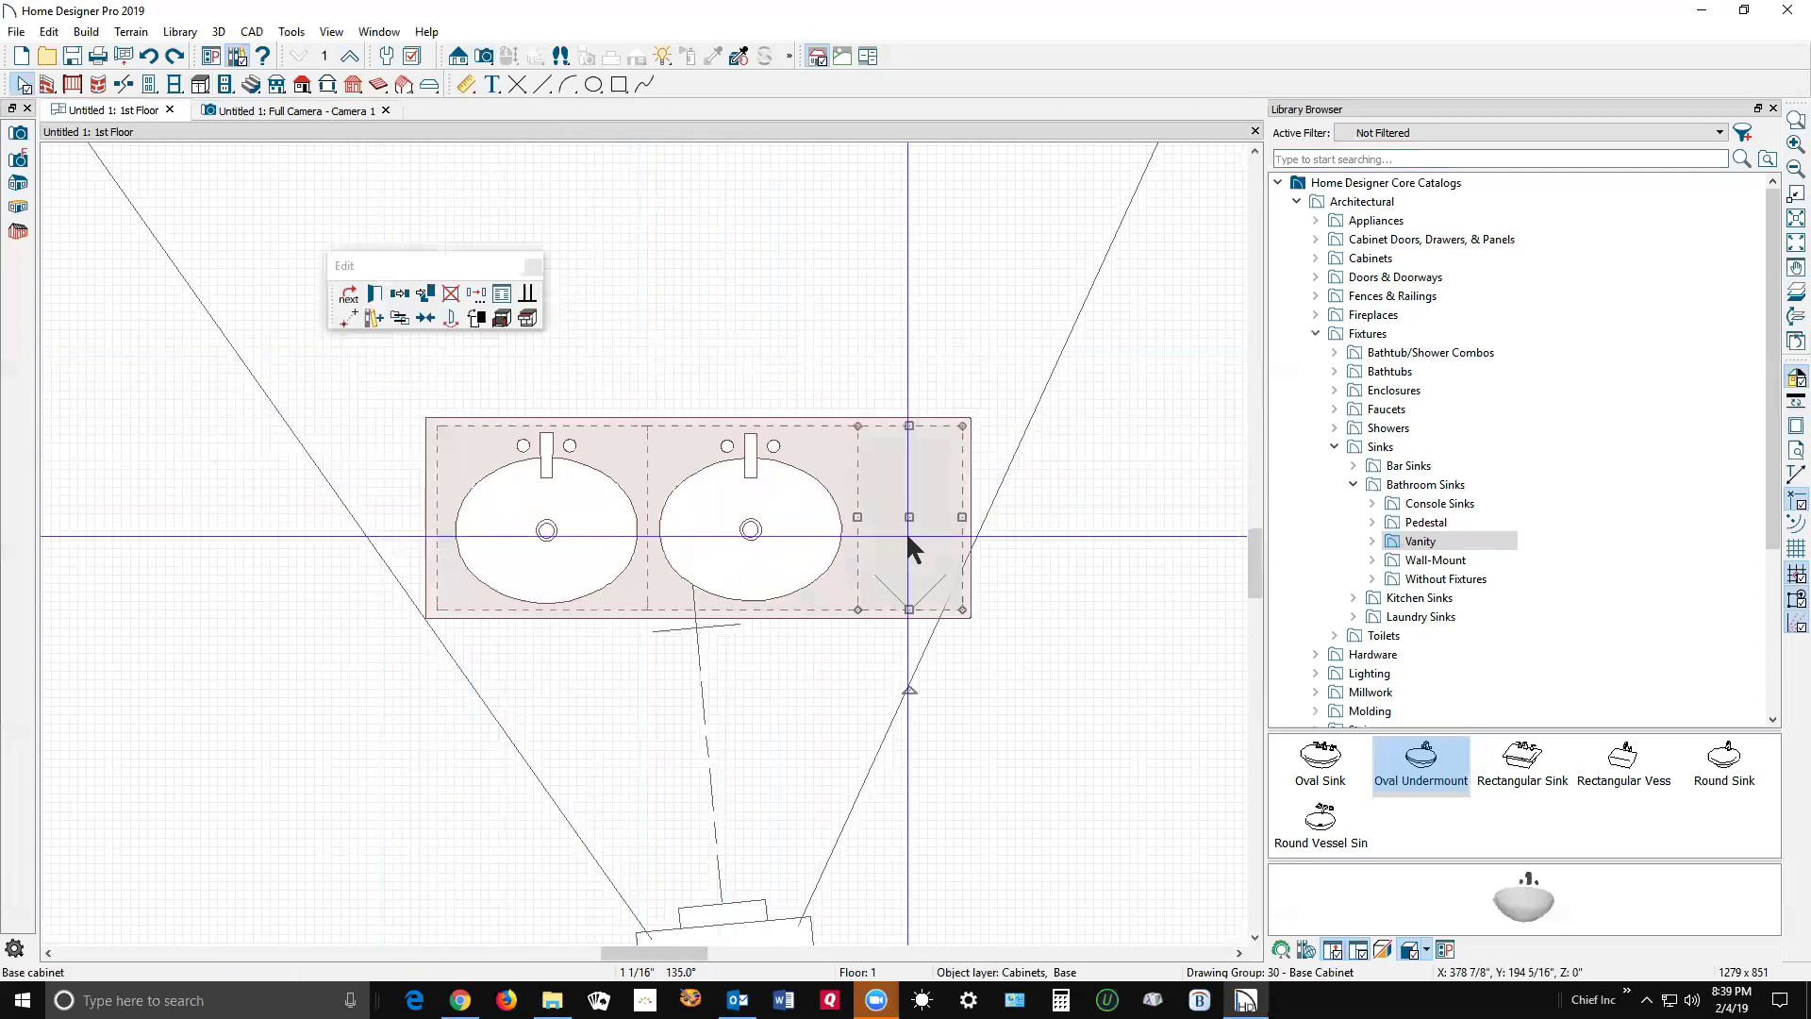
pyautogui.press('Tab')
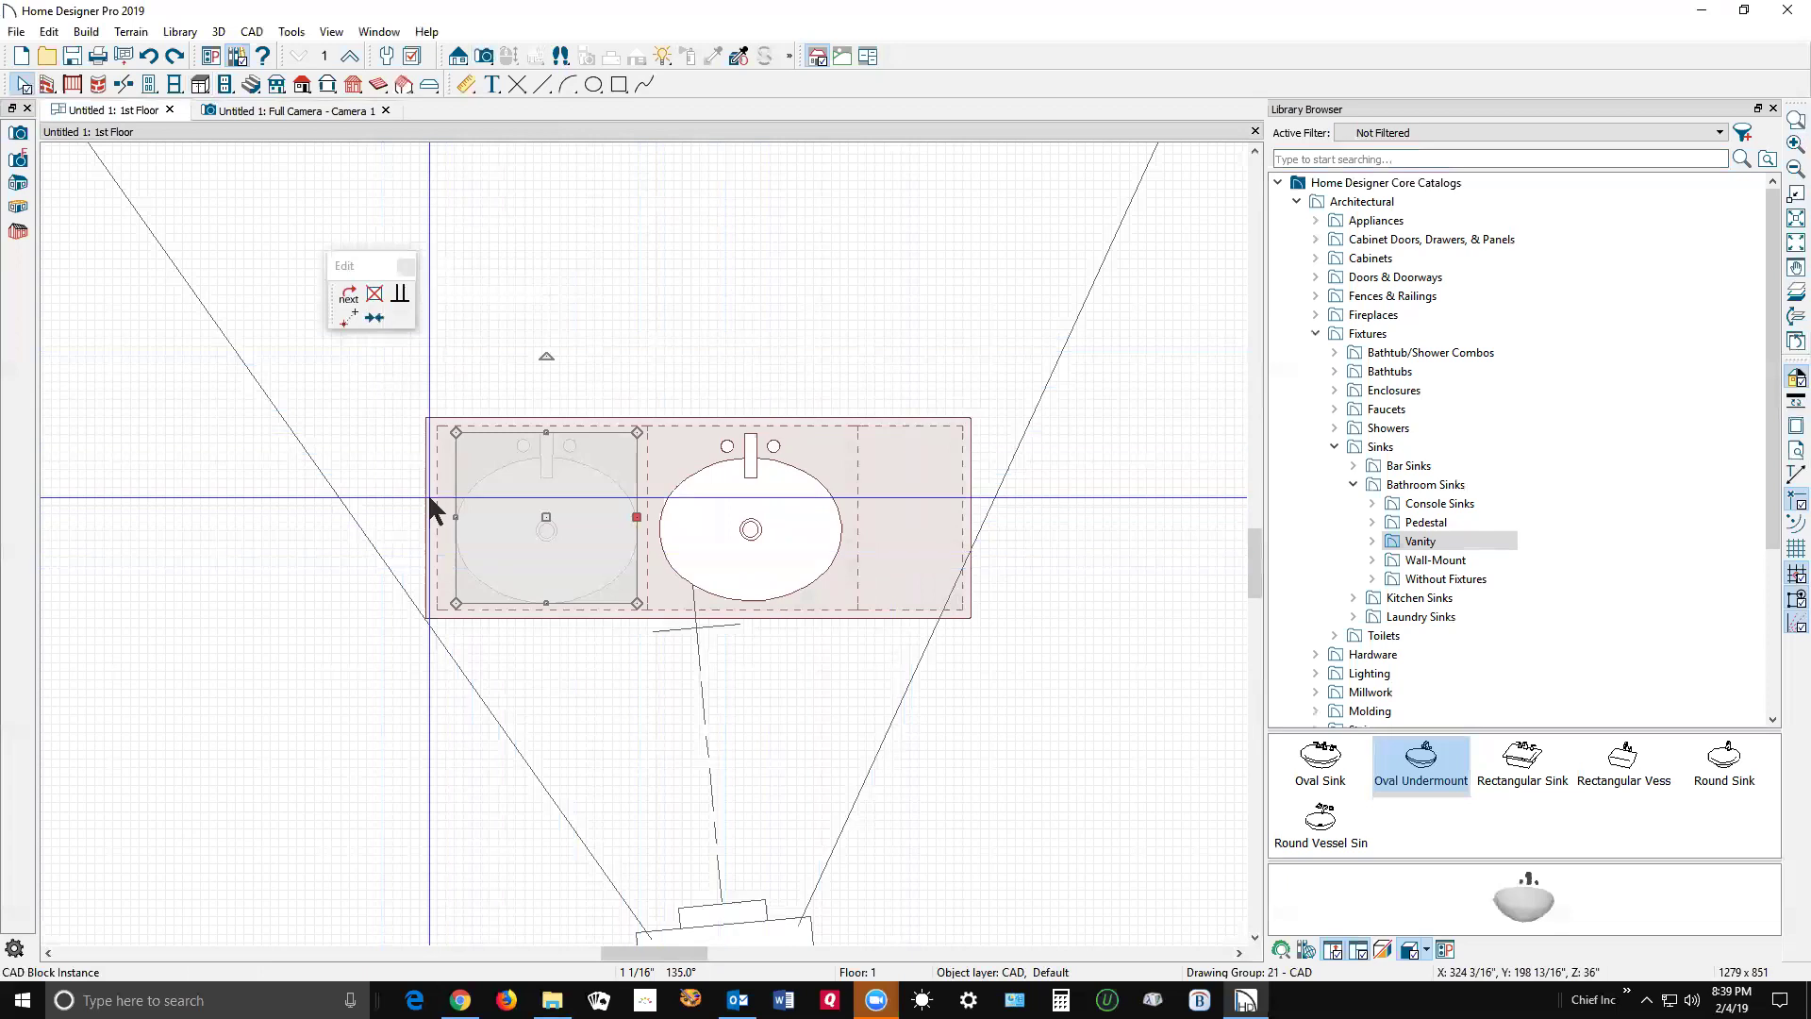
pyautogui.click(374, 318)
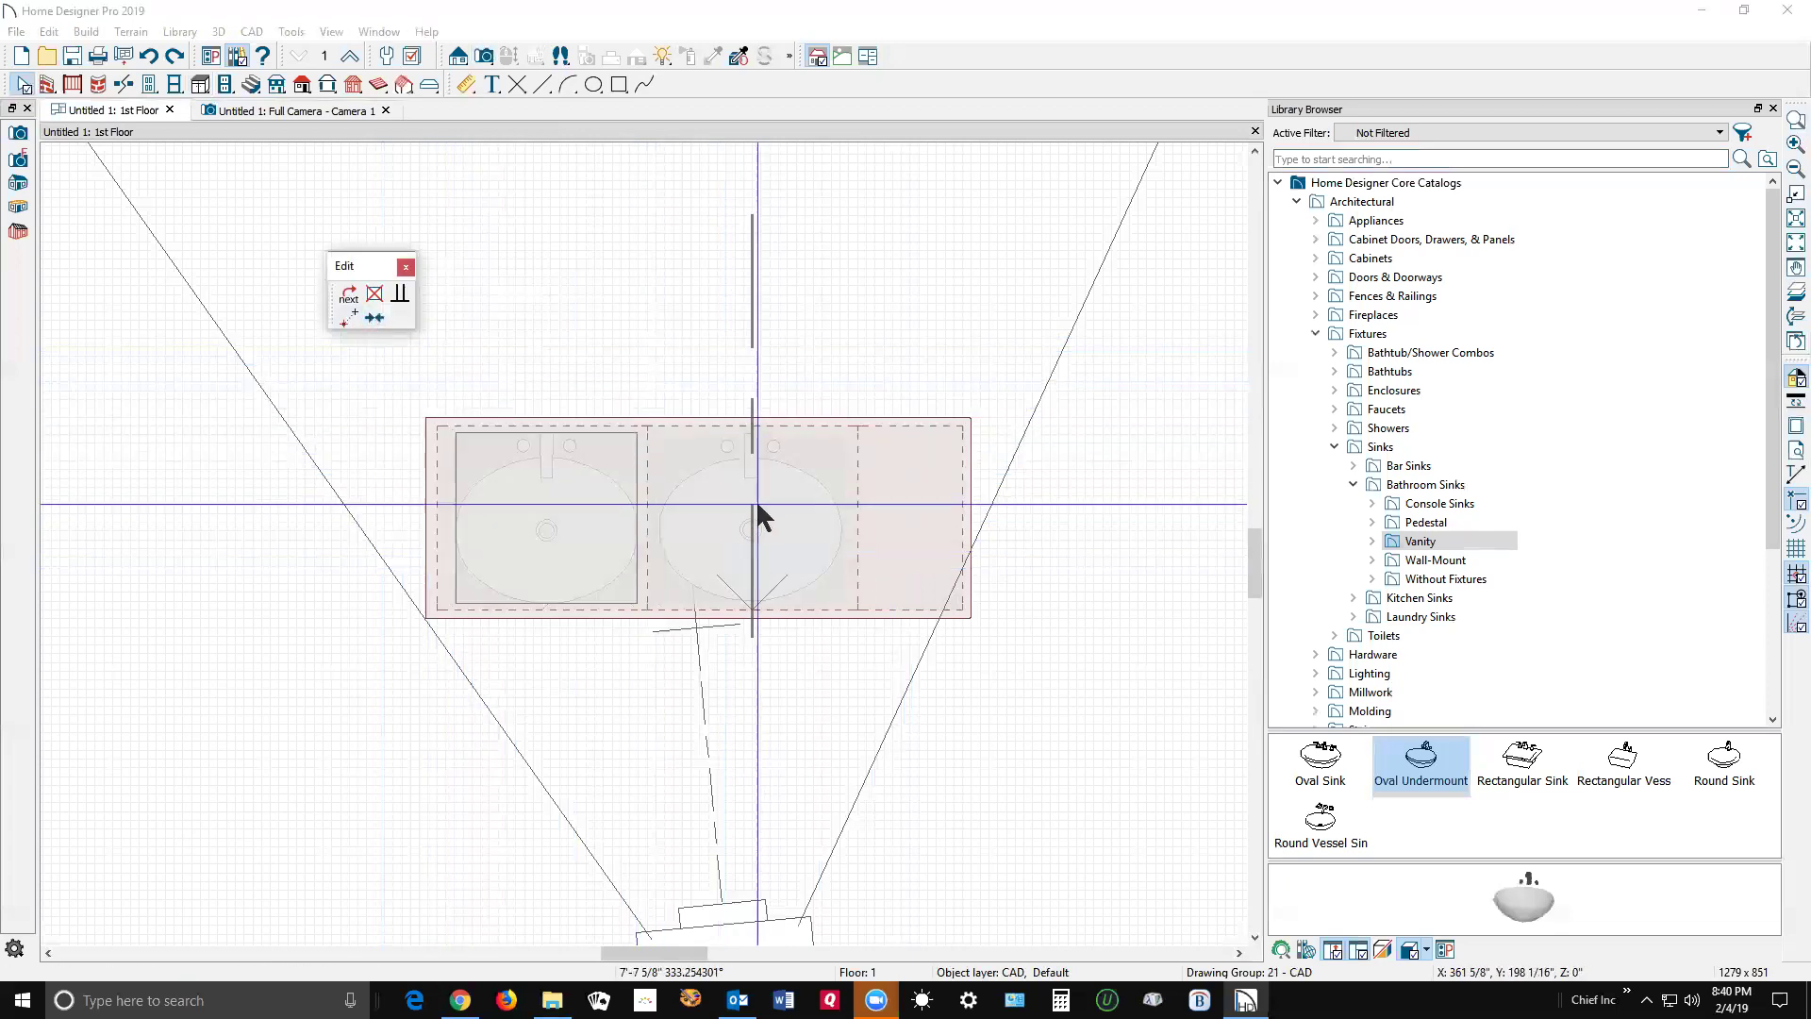
pyautogui.click(792, 533)
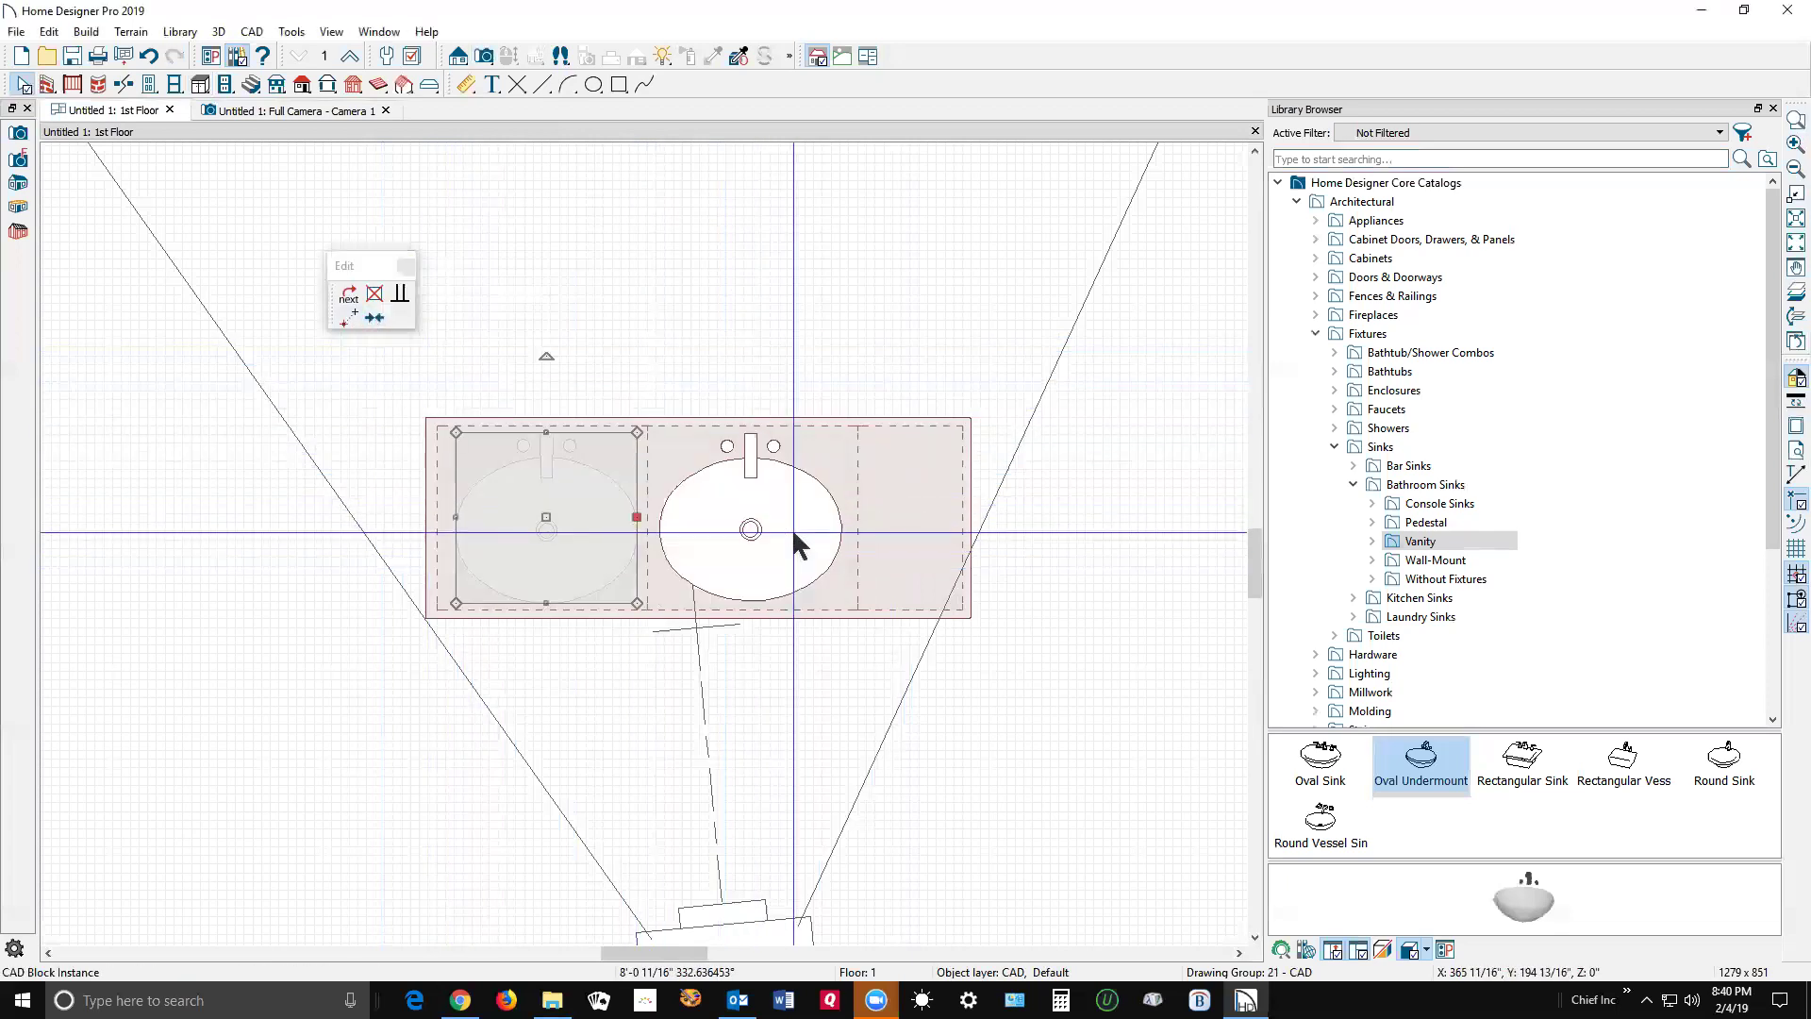
pyautogui.press('Escape')
pyautogui.hotkey('ctrl', 'Tab')
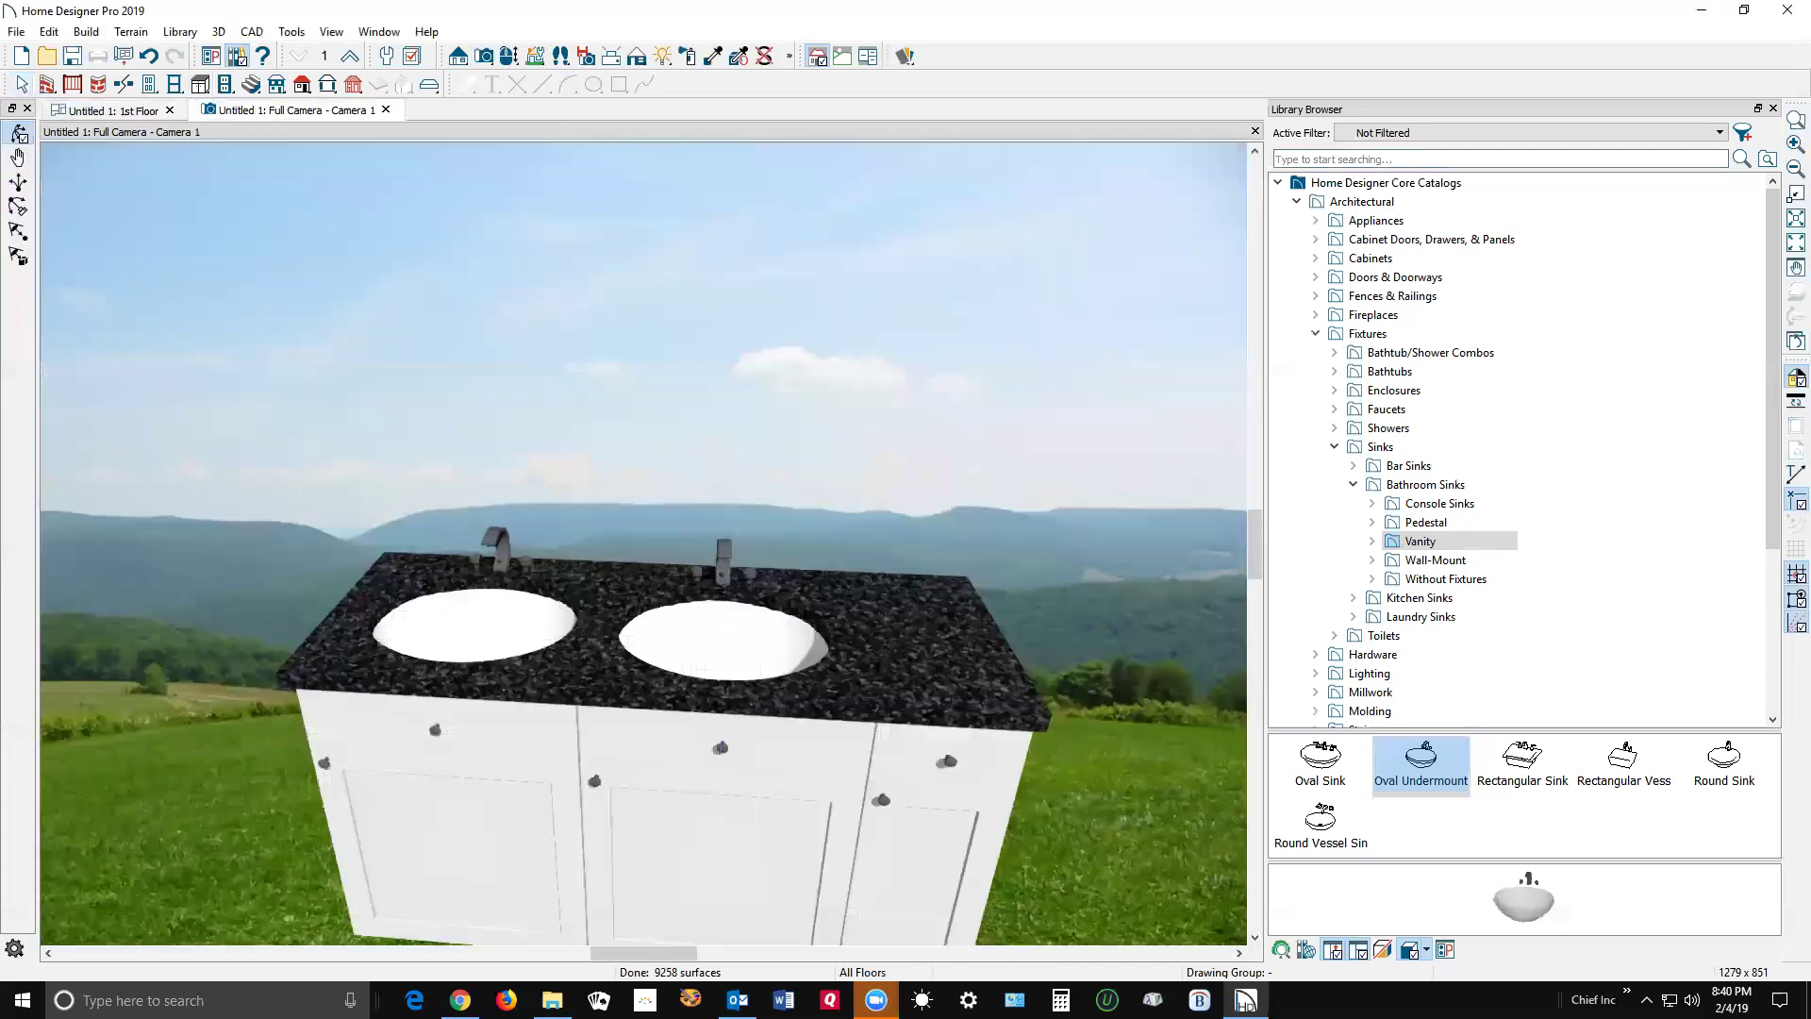
pyautogui.hotkey('ctrl', 'Tab')
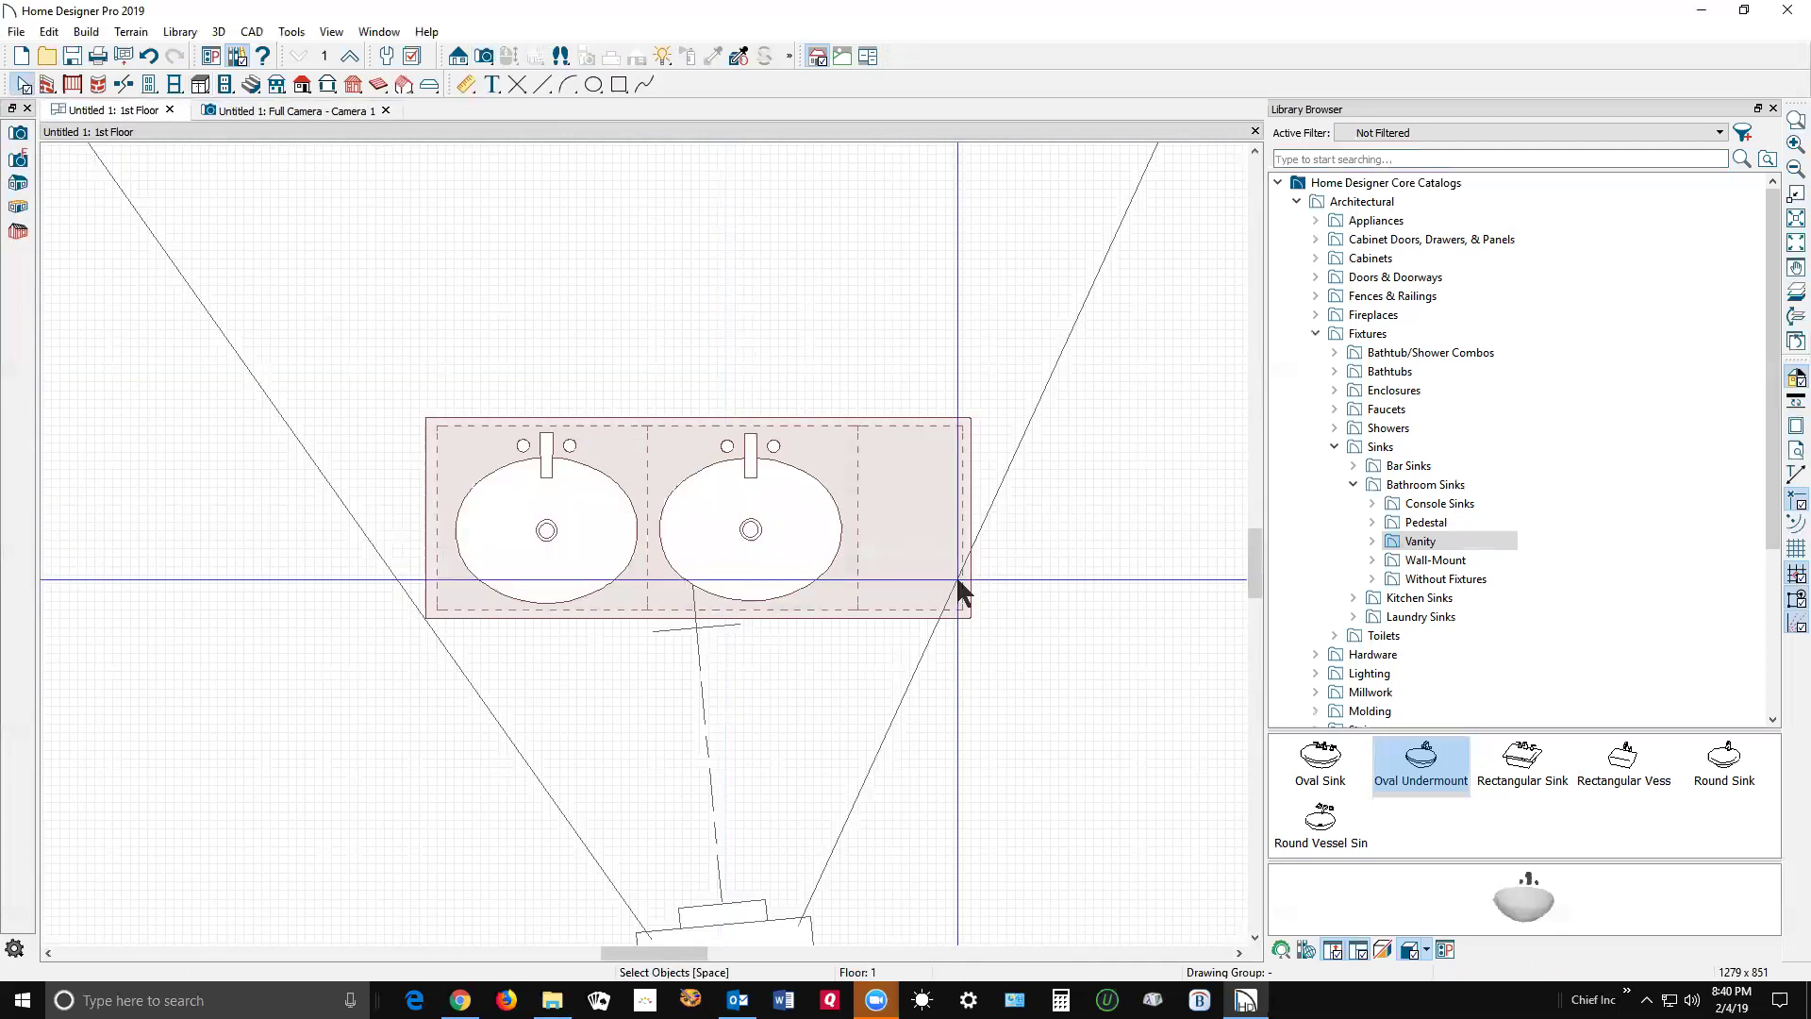